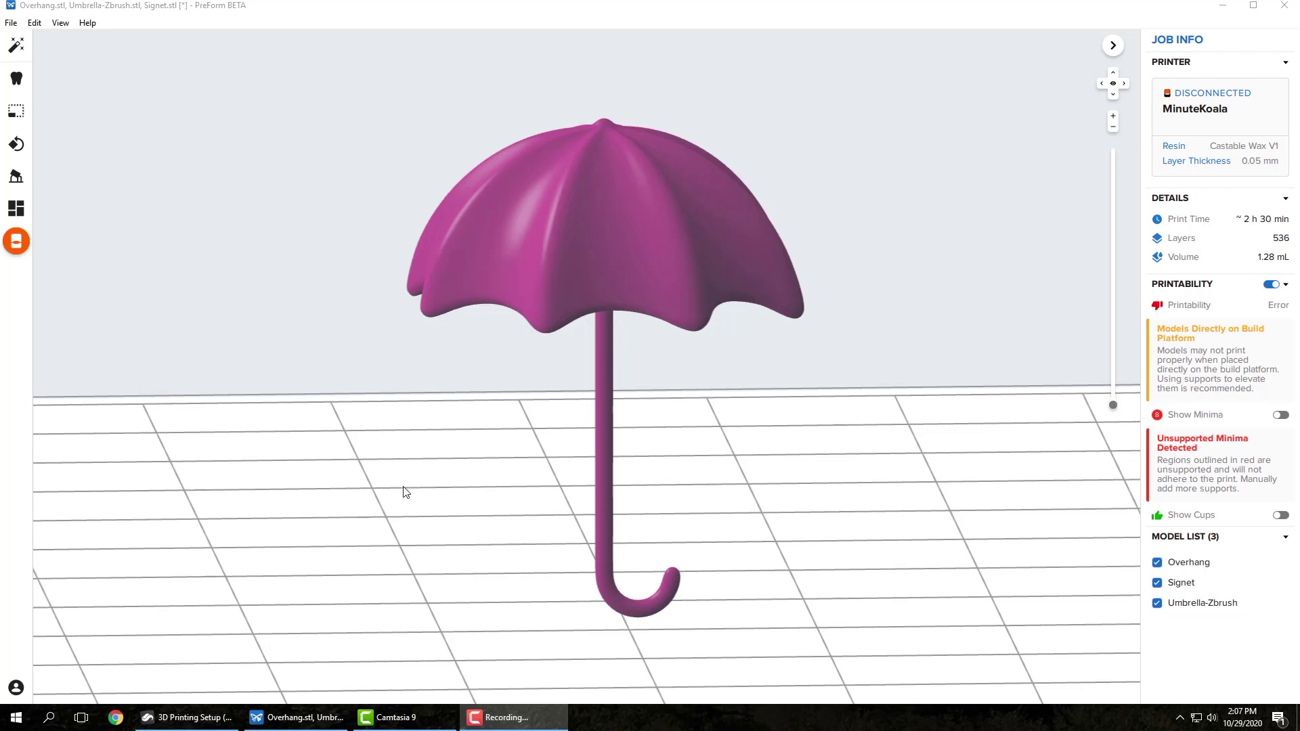
Switch to the 3D Printing Setup model in 2Shapes and examine the build platform, ring, resin tray and light source from the front
left_click(194, 718)
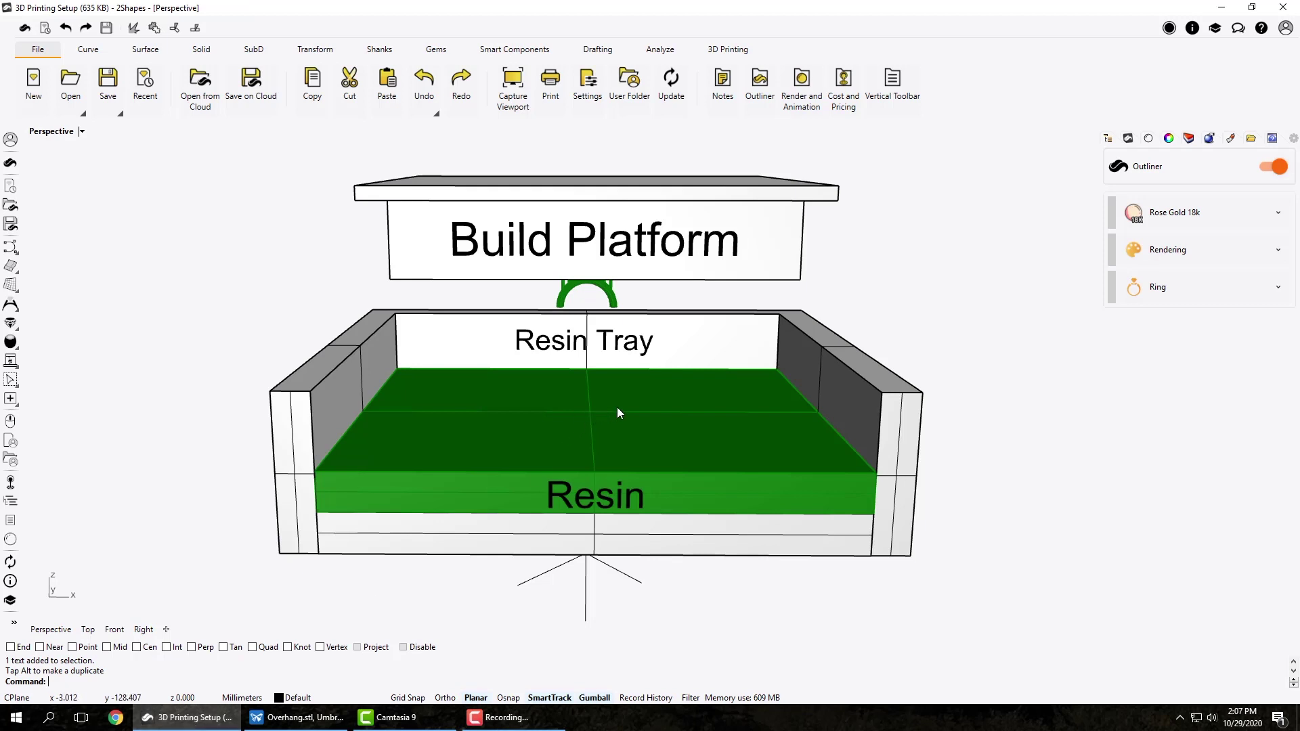
right_click_drag(616, 408, 649, 426, "shift")
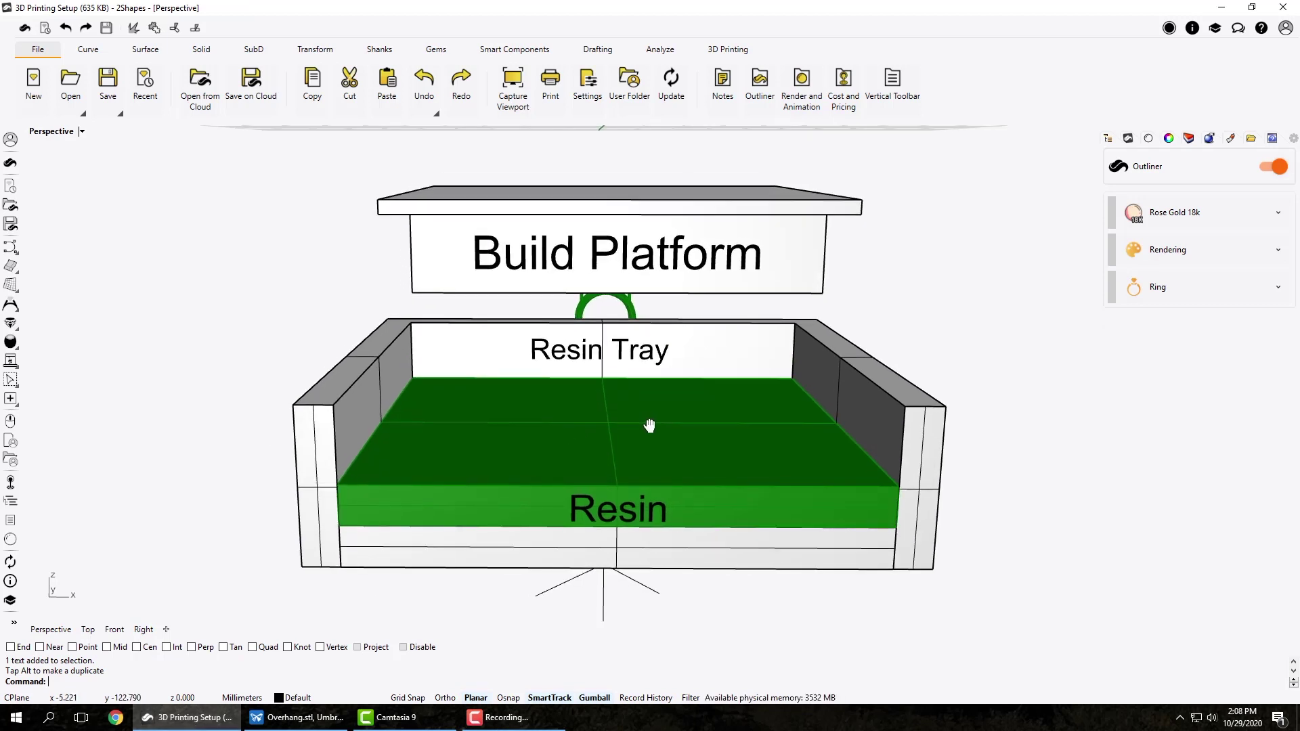
right_click_drag(650, 425, 643, 415)
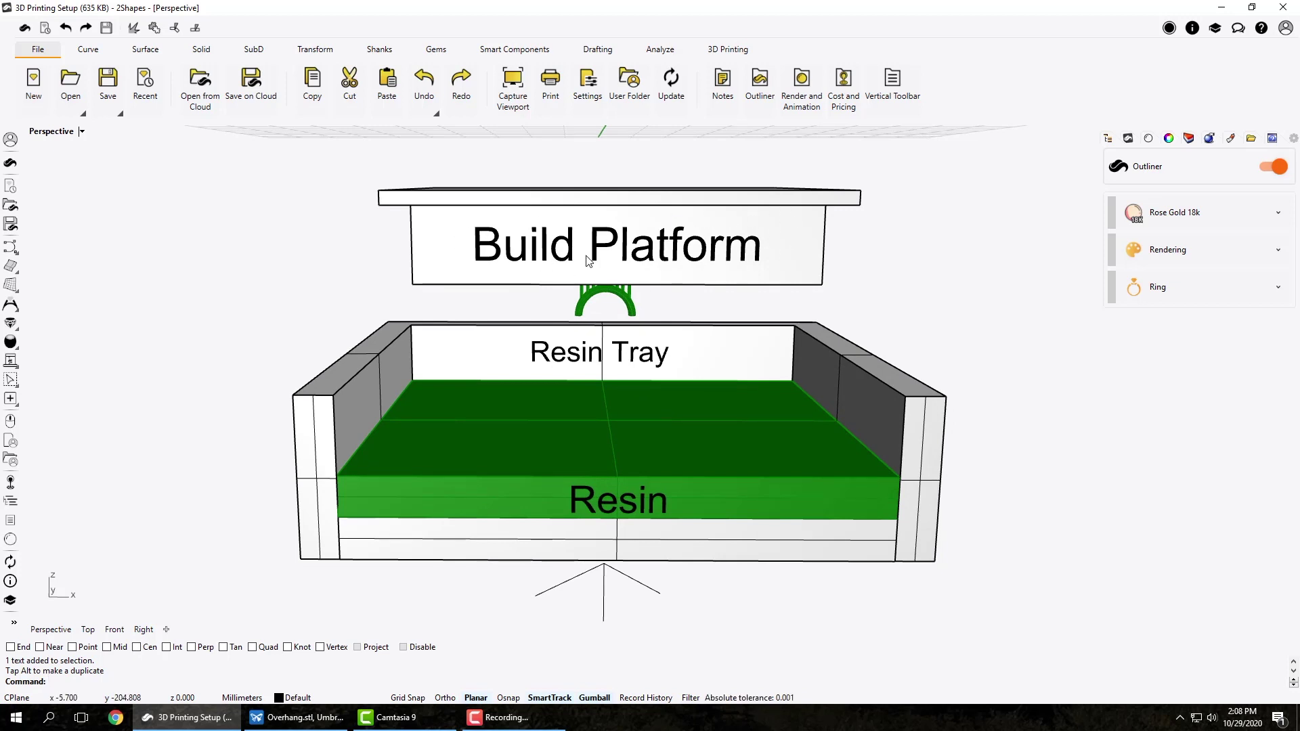
scroll(613, 308, "up", 3)
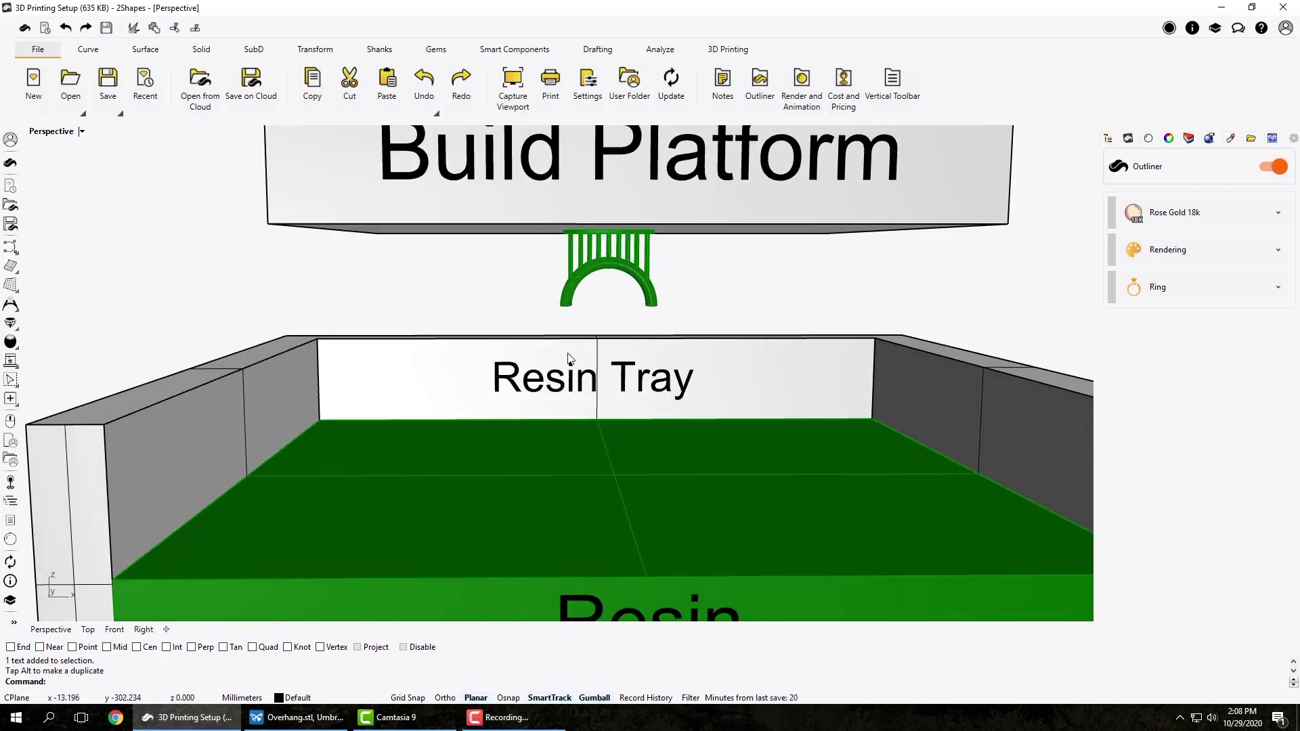
scroll(509, 418, "down", 3)
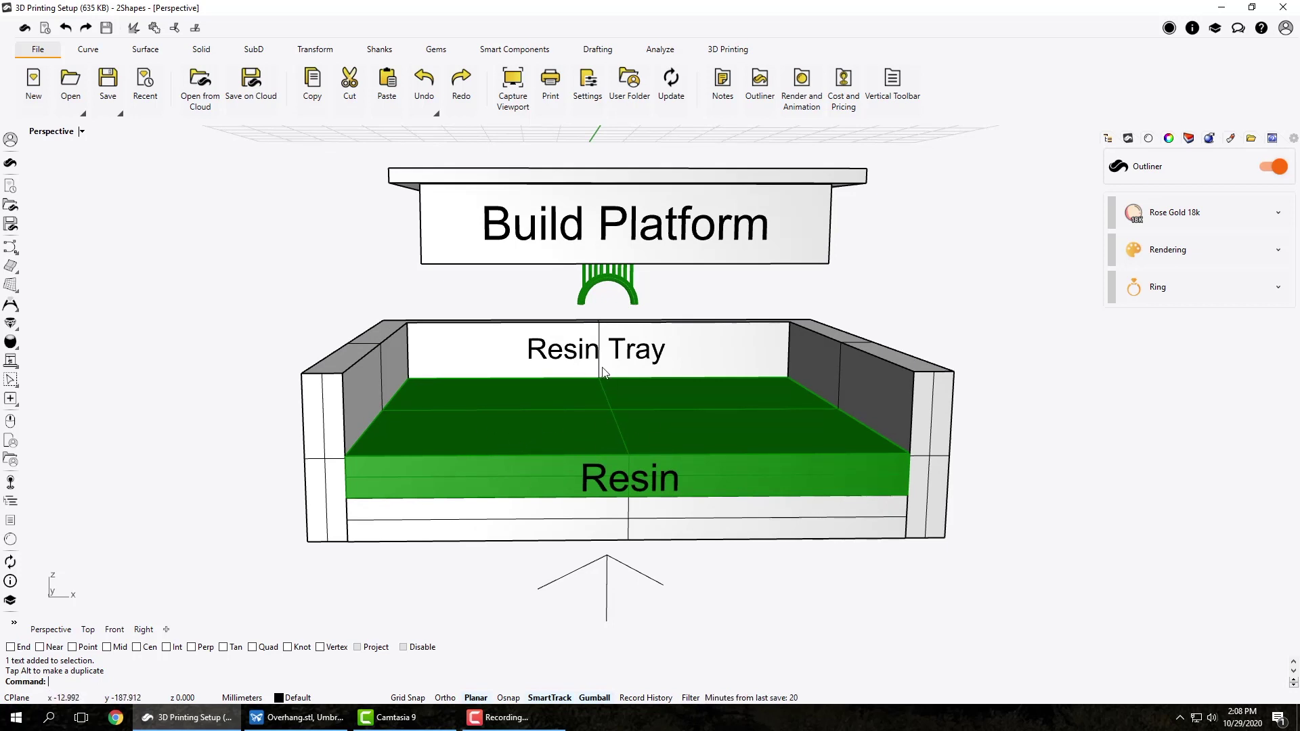
right_click_drag(603, 391, 593, 395)
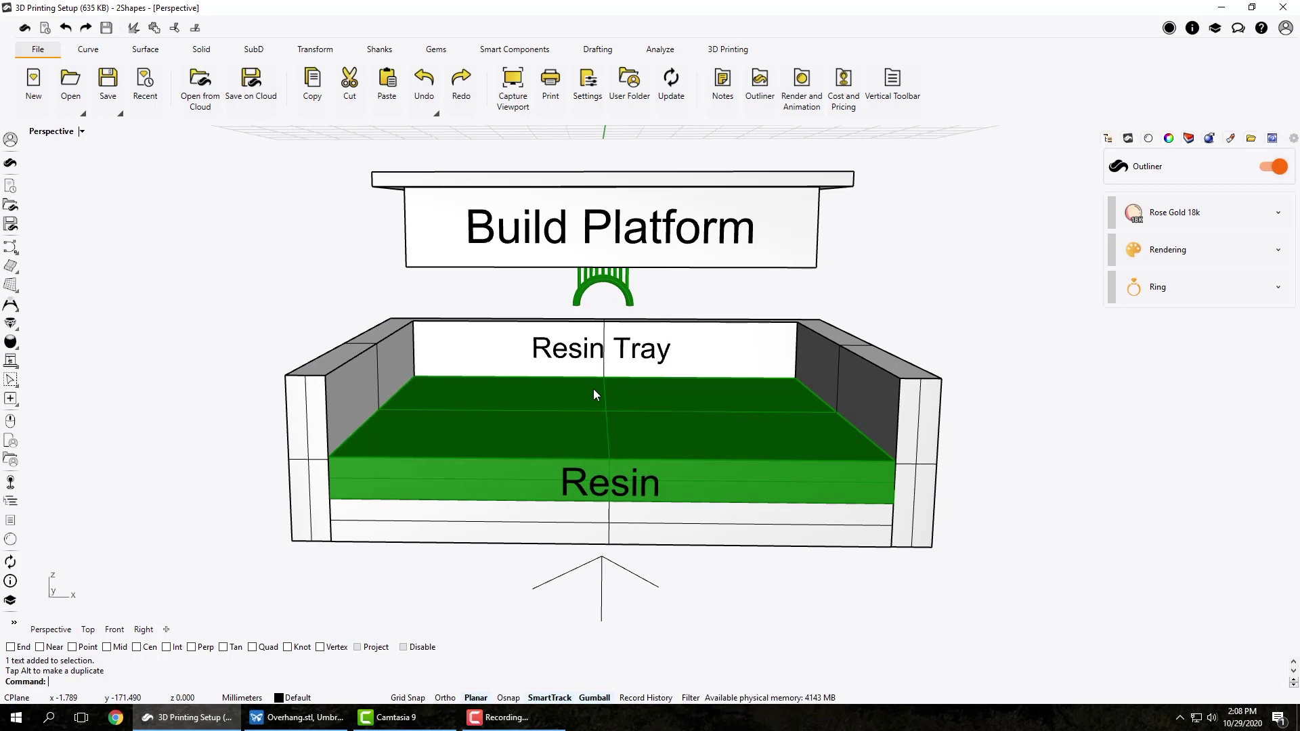
scroll(594, 395, "down", 5)
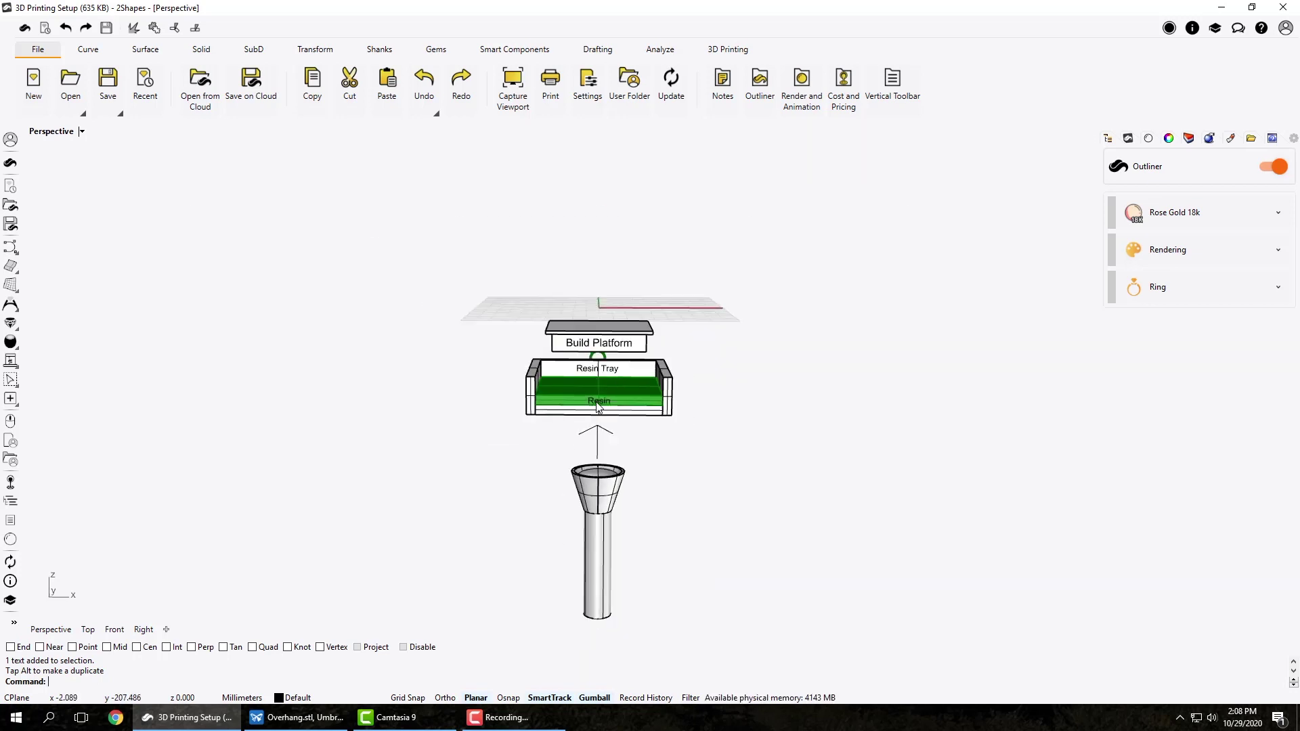
scroll(597, 406, "up", 5)
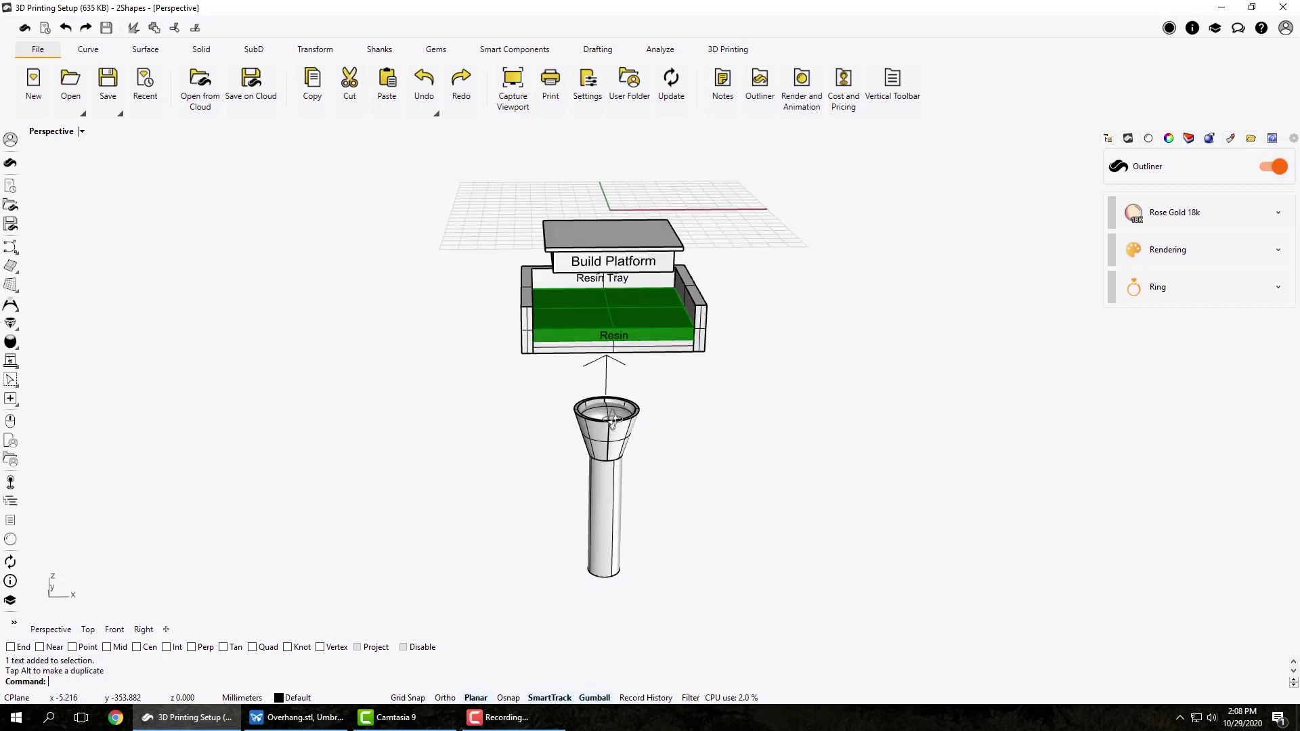
right_click_drag(611, 421, 607, 397)
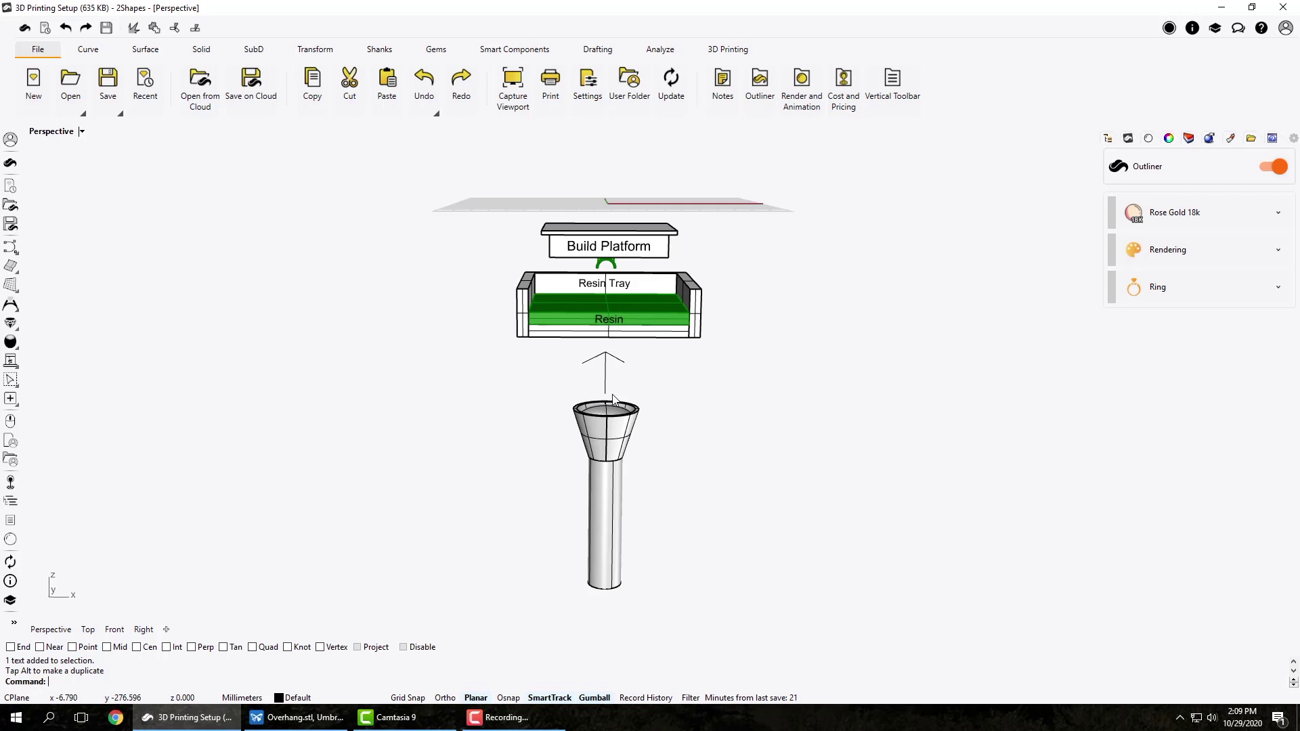
Inspect the resin tray up close, including the transparent underside facing the light source
scroll(604, 323, "up", 5)
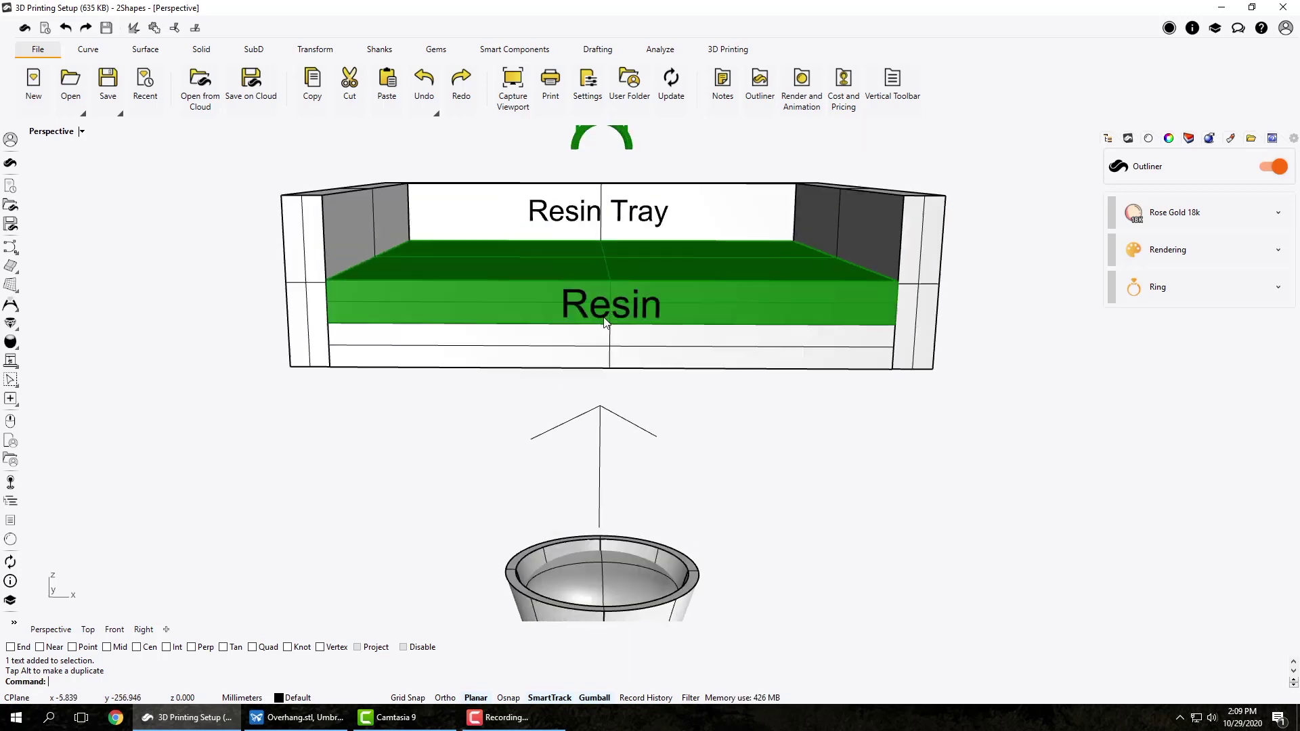
scroll(605, 322, "up", 3)
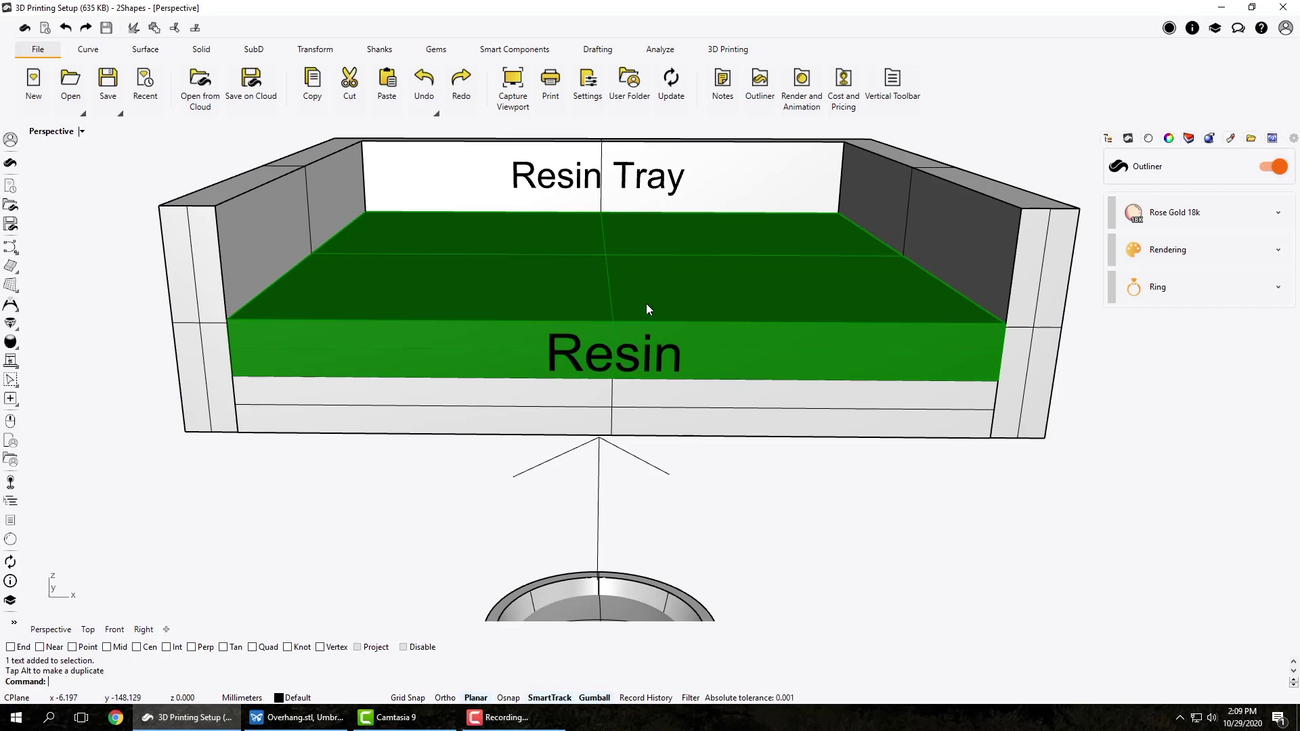
scroll(646, 310, "down", 2)
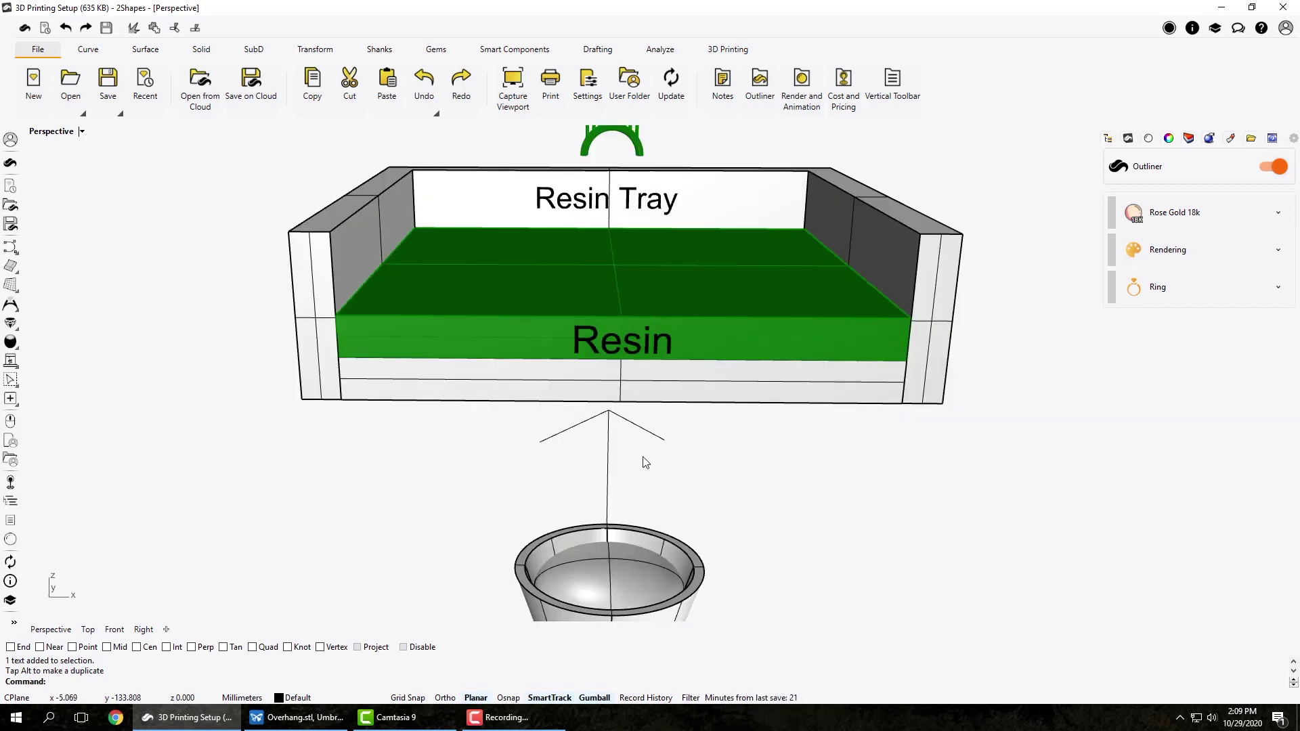
right_click_drag(646, 461, 662, 354)
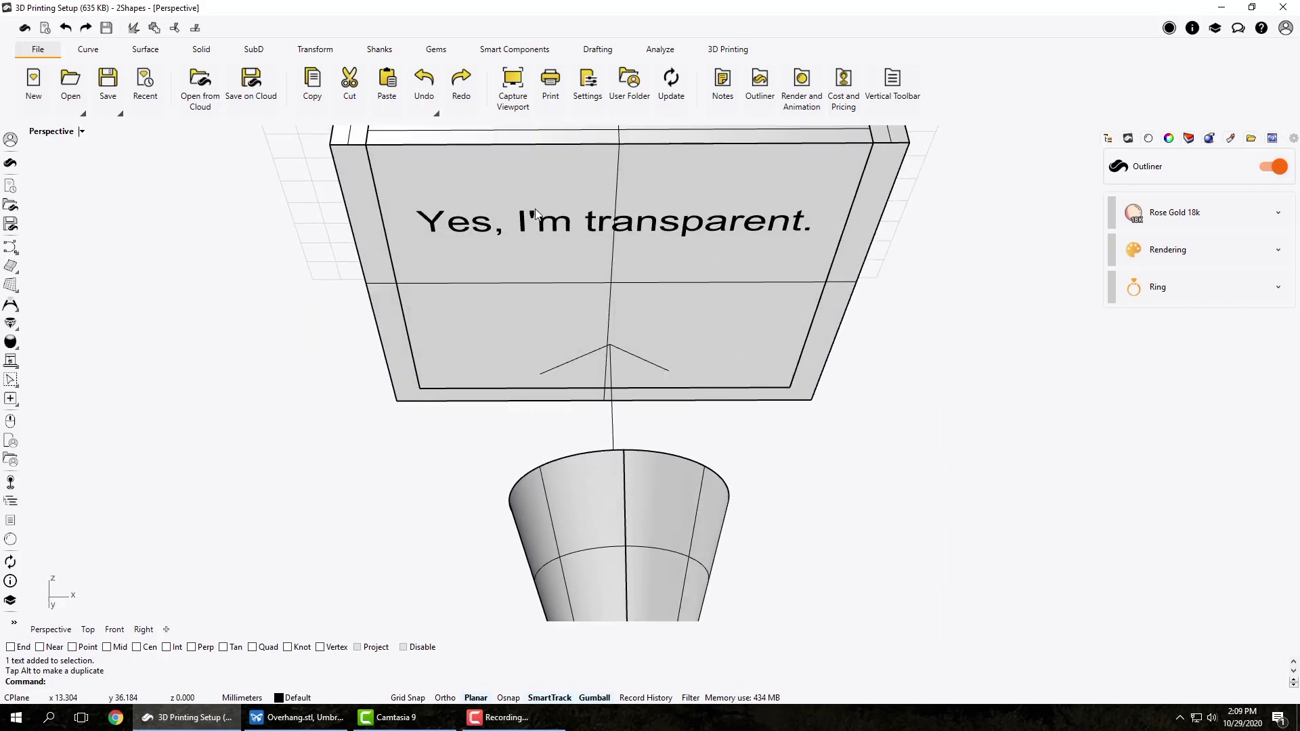
right_click_drag(659, 267, 642, 595)
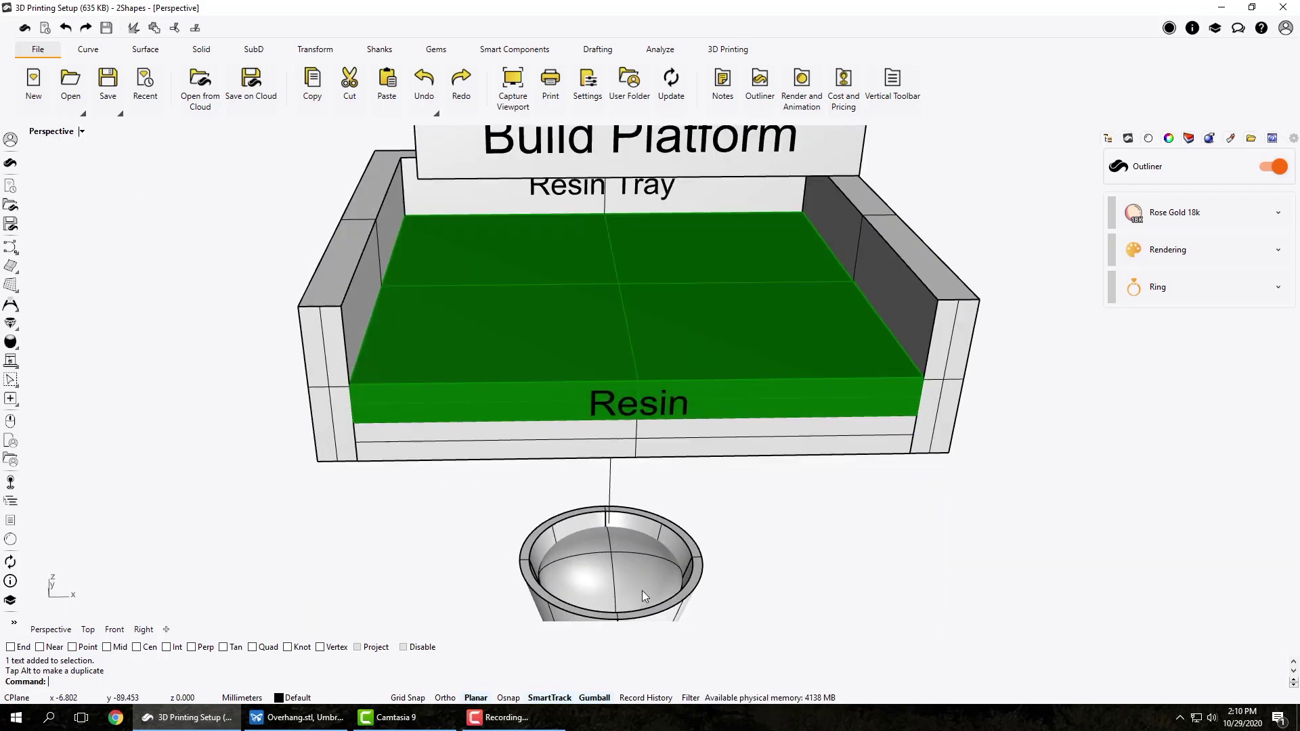
Lower the build platform together with its attached ring straight down into the resin tray until the ring sits in the resin
scroll(603, 345, "down", 5)
mouse_move(652, 342)
right_mouse_down()
mouse_move(637, 357)
mouse_move(644, 371)
mouse_move(639, 340)
right_mouse_up()
scroll(639, 339, "up", 3)
left_click(604, 177)
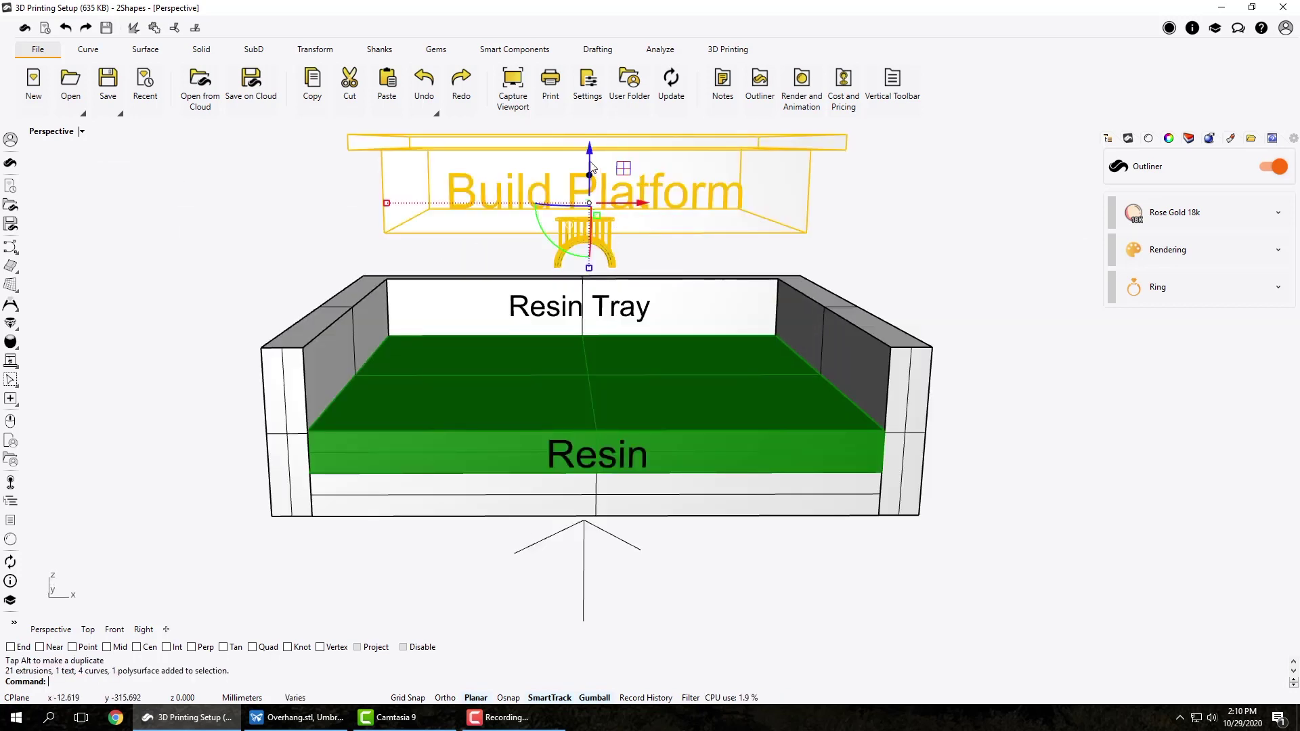
left_click_drag(589, 155, 589, 288)
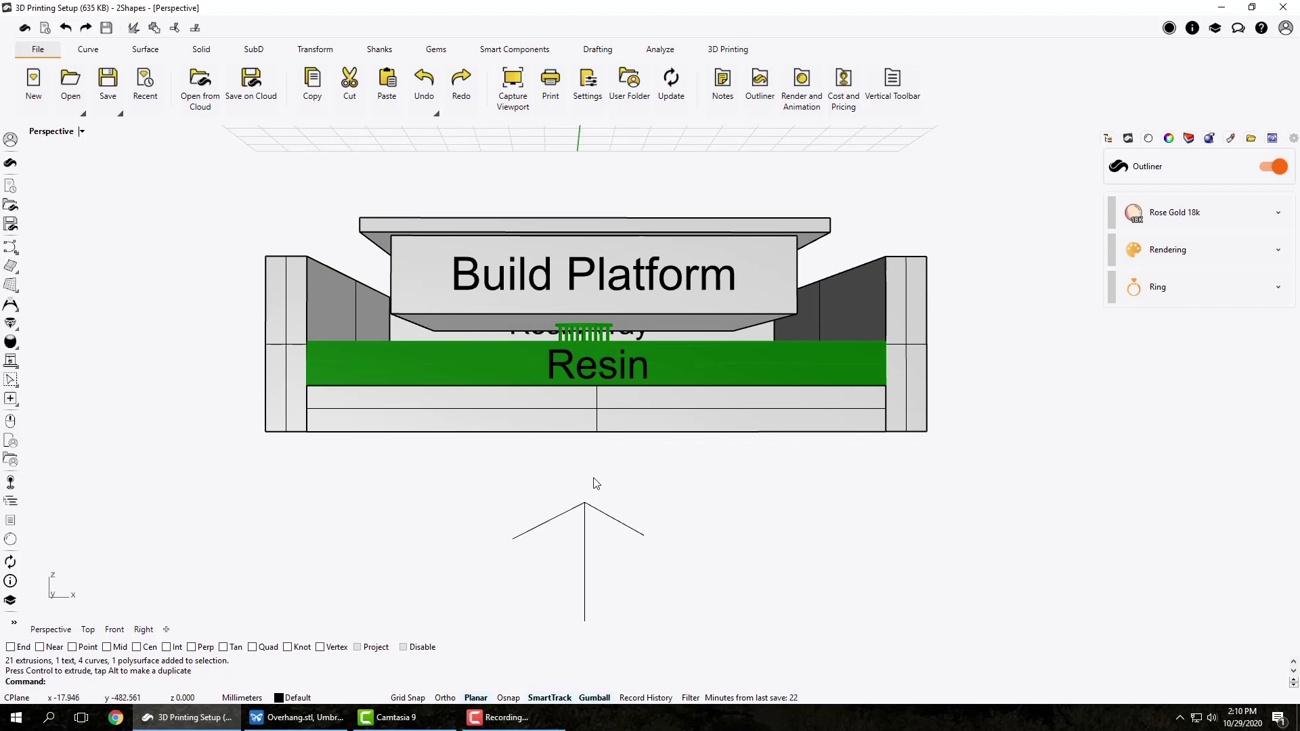
Raise the build platform and its attached ring straight up out of the resin until the ring hangs at the tray's rim
right_click_drag(595, 483, 603, 368)
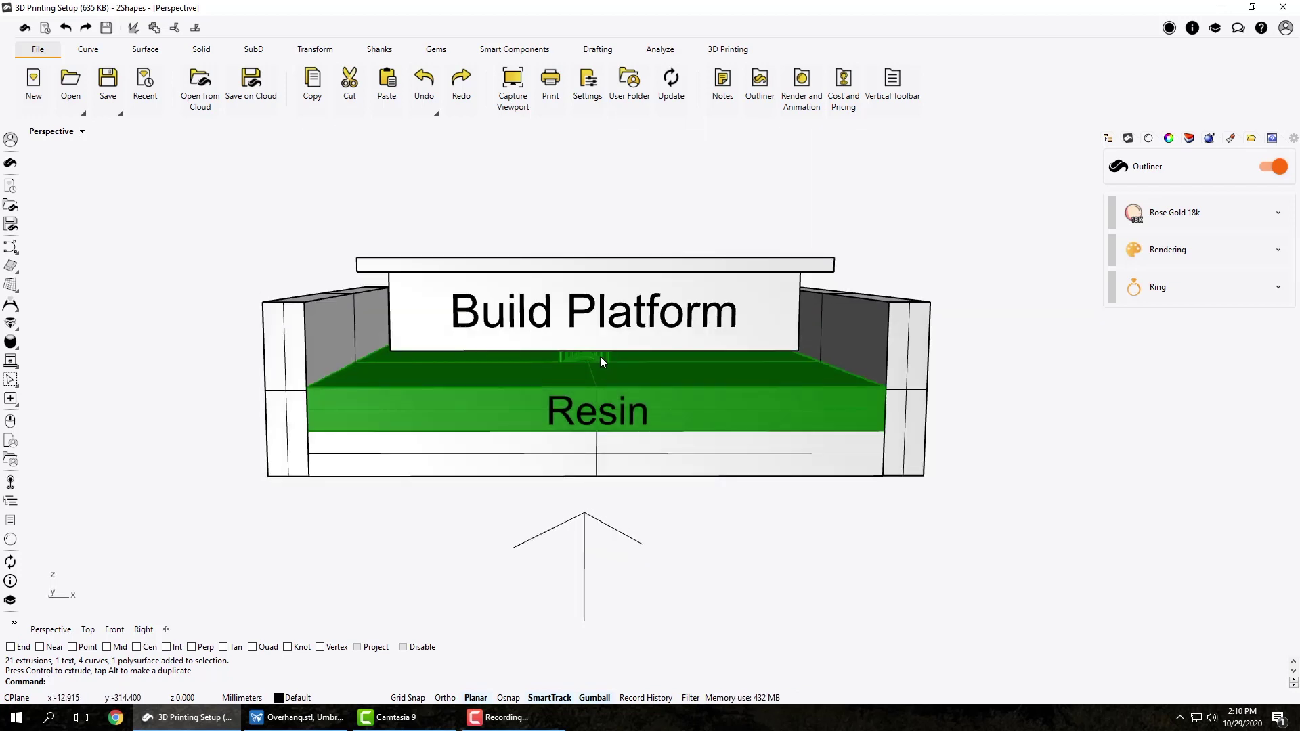
left_click(611, 288)
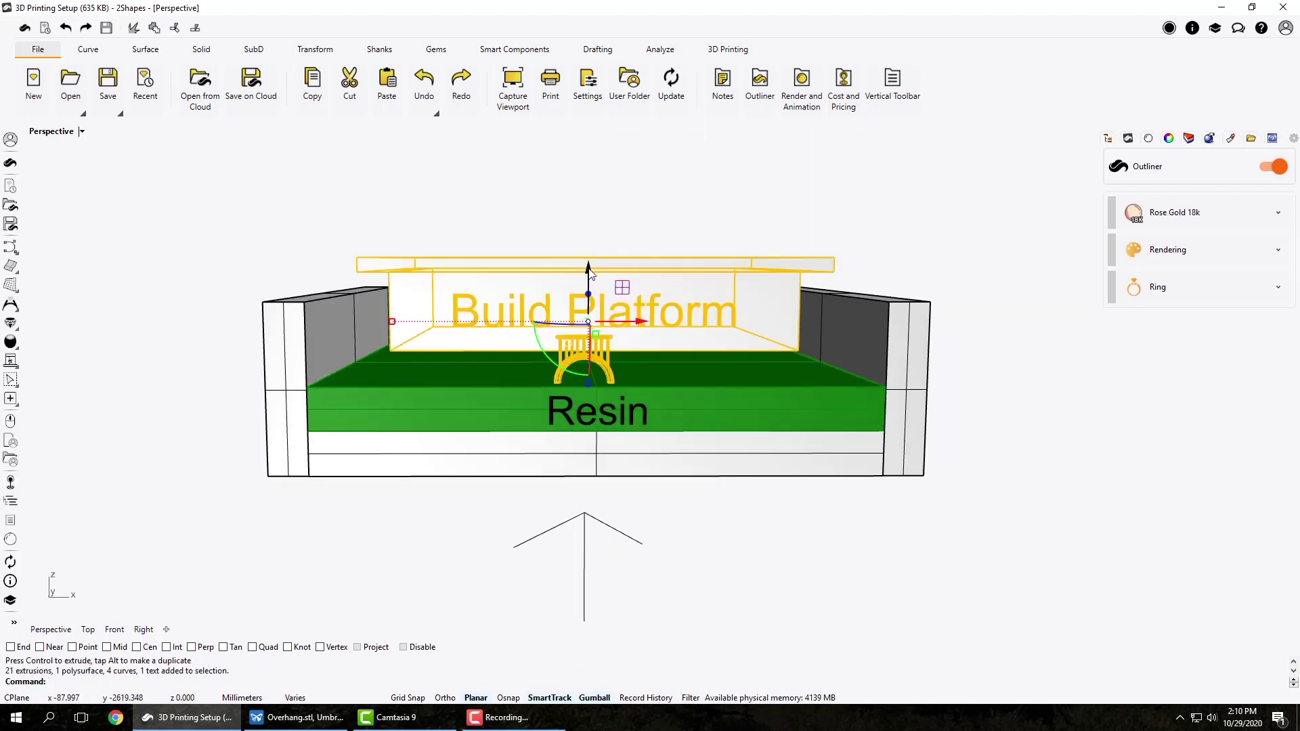
left_click_drag(590, 273, 591, 190)
key("Escape")
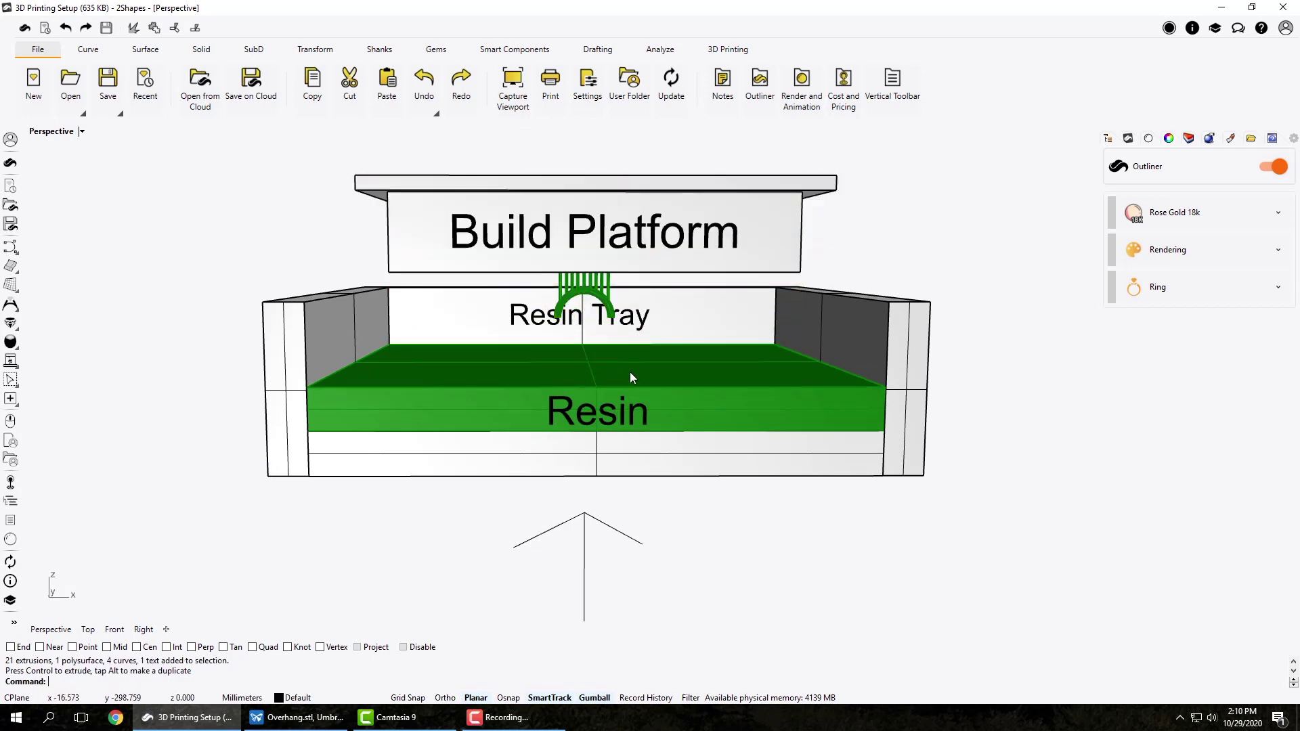
left_click(641, 200)
left_click_drag(593, 203, 590, 167)
left_click(887, 237)
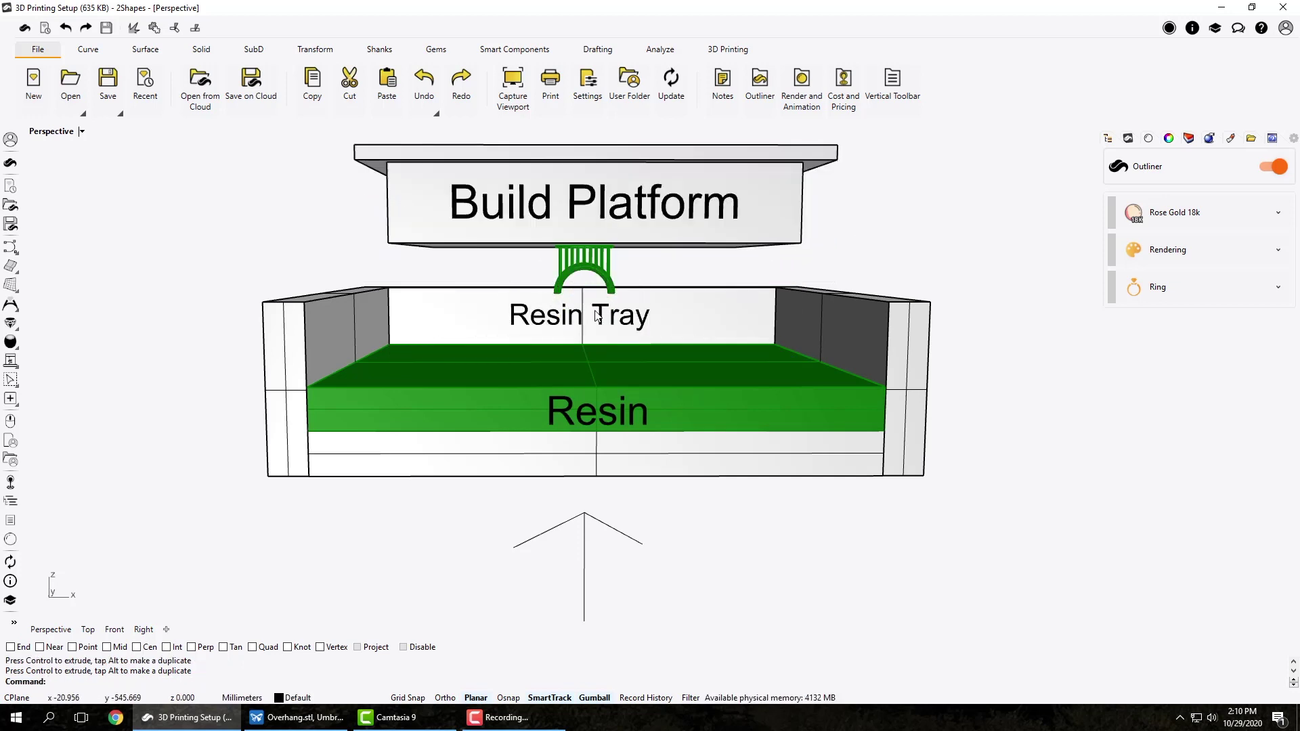
Examine the half-printed ring and the supports that attach it to the underside of the build platform
scroll(590, 284, "up", 5)
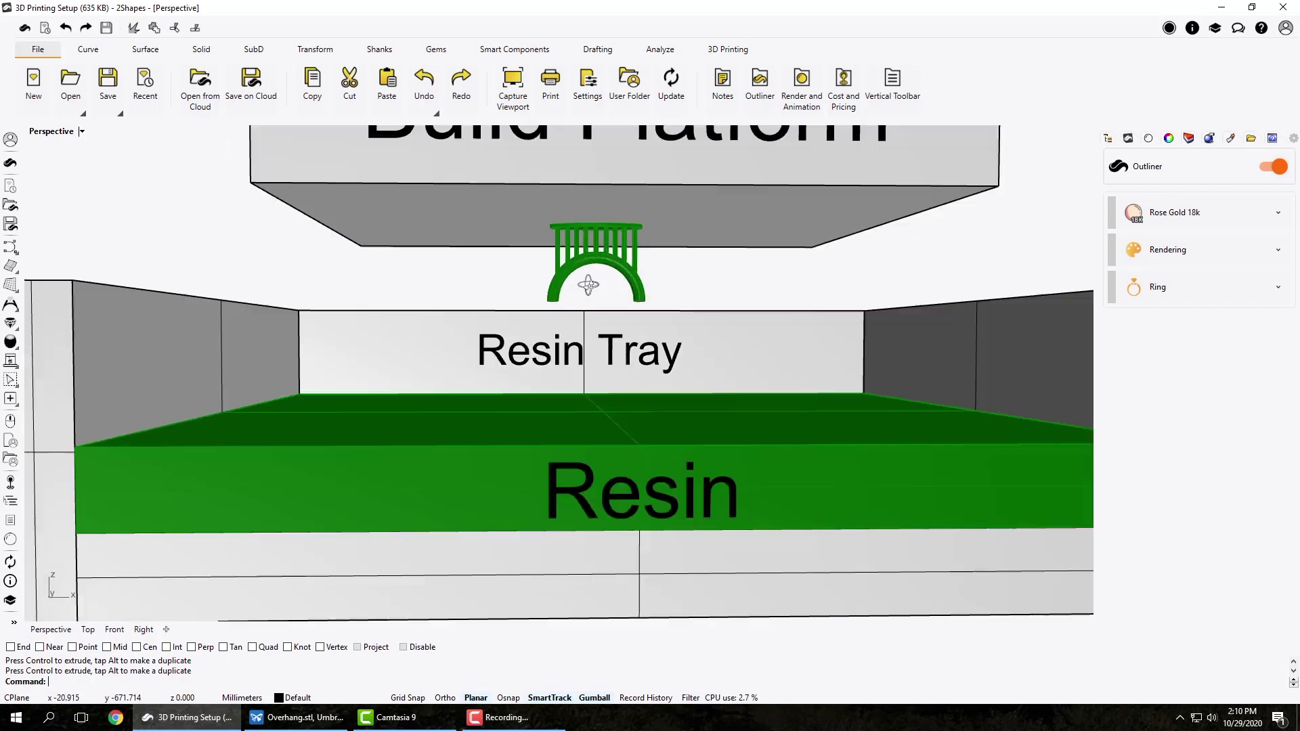
right_click_drag(603, 262, 640, 301, "shift")
scroll(603, 319, "up", 2)
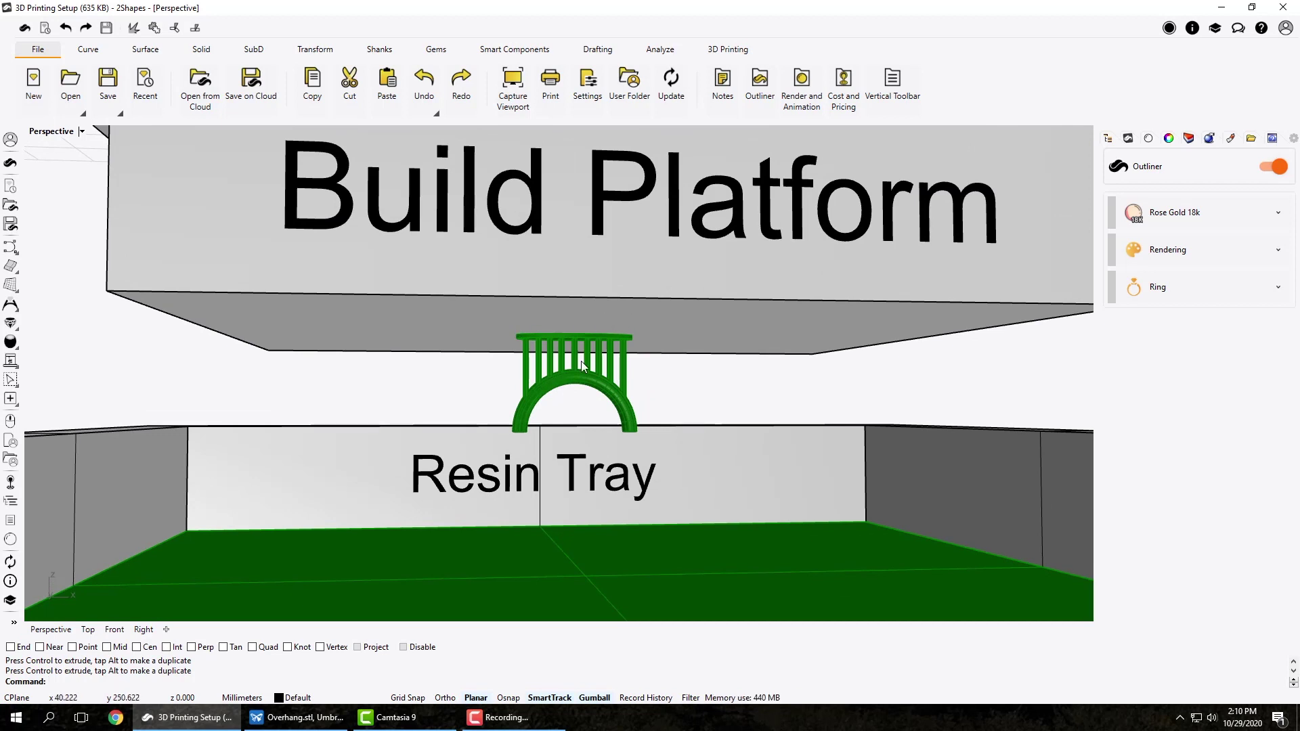
scroll(563, 367, "up", 4)
right_click_drag(566, 355, 569, 354)
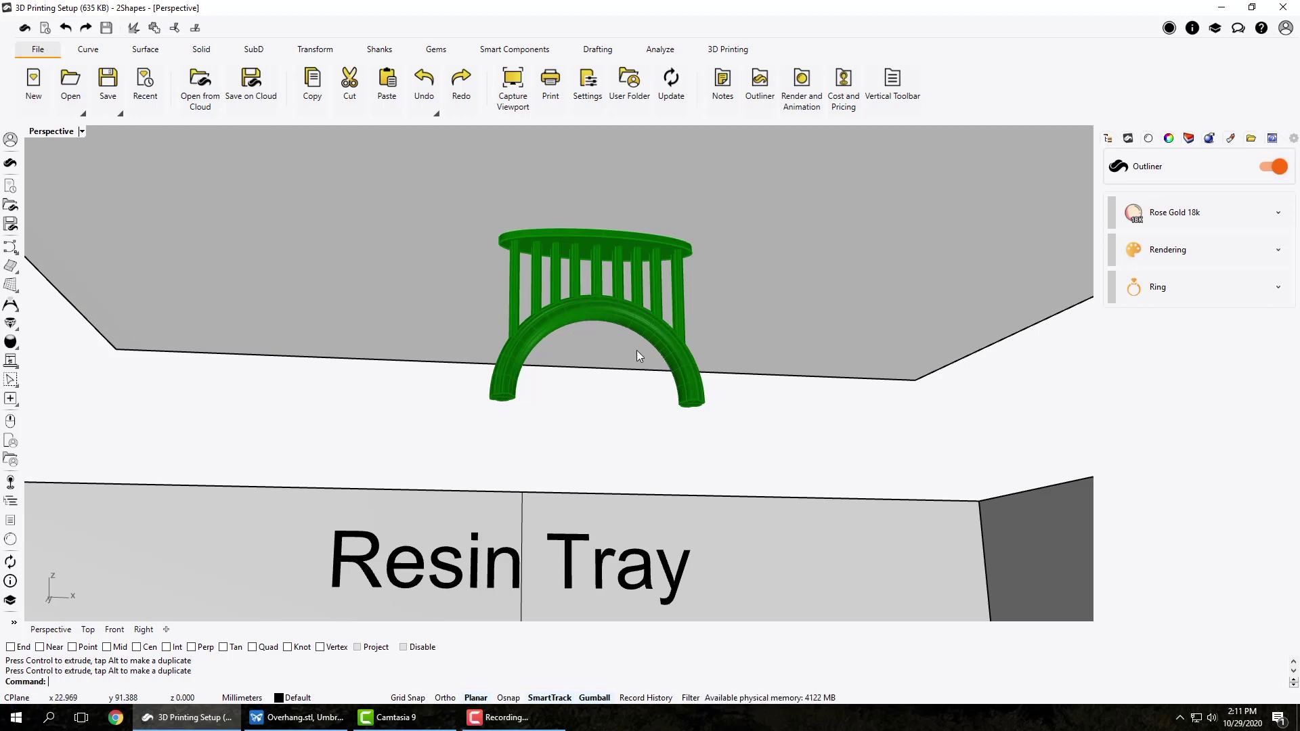
scroll(646, 349, "down", 5)
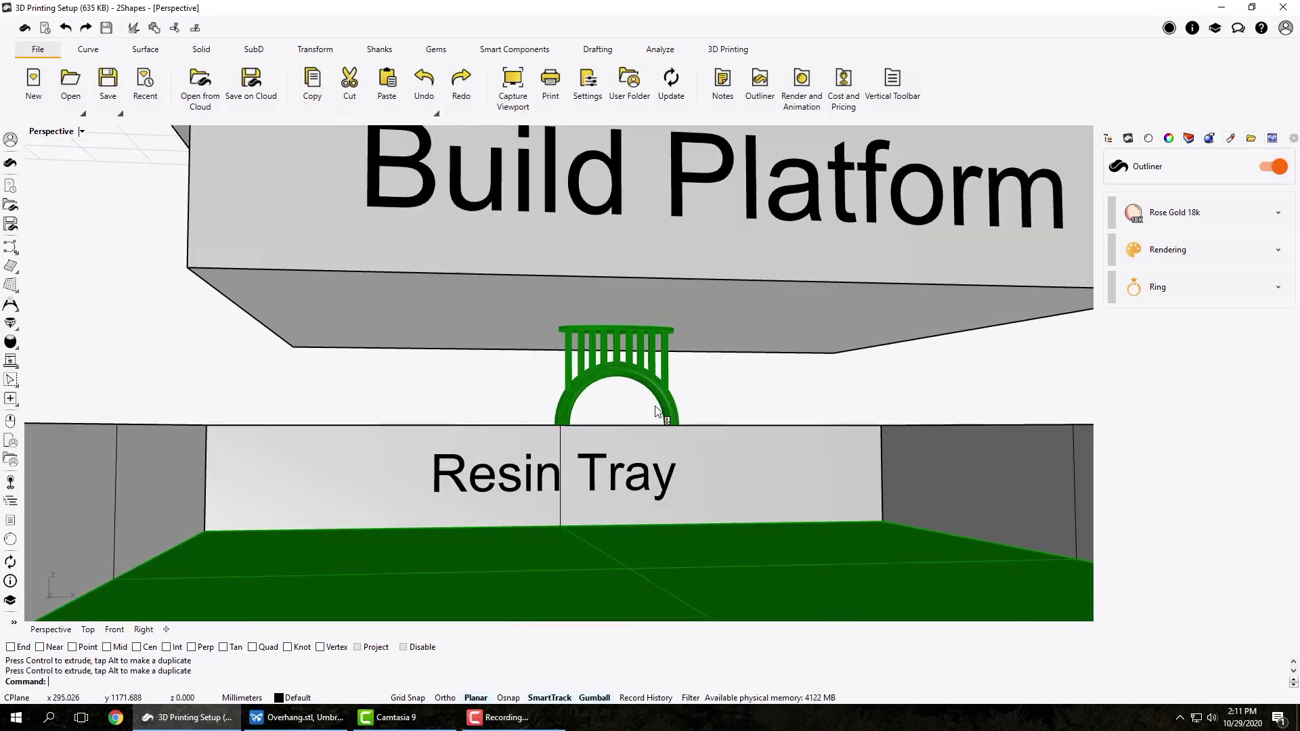
right_click_drag(655, 409, 638, 340)
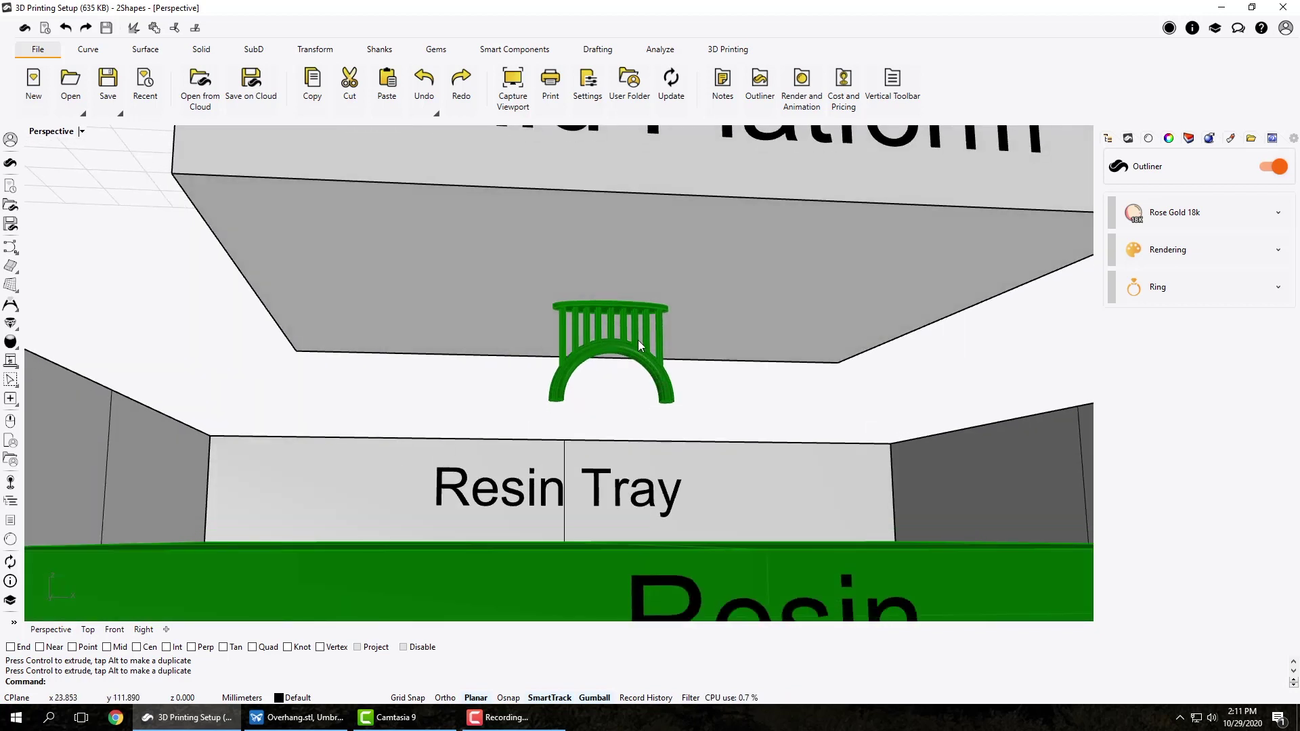
scroll(638, 340, "down", 2)
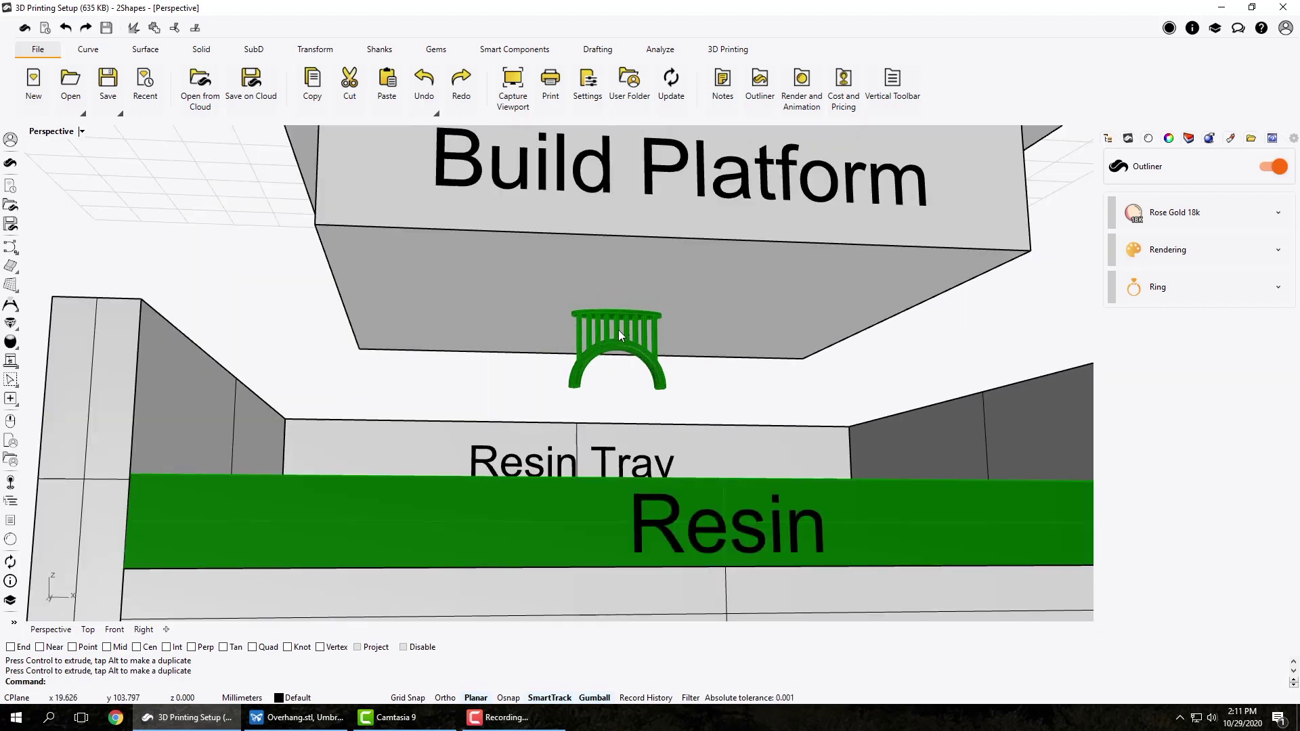
scroll(616, 338, "up", 5)
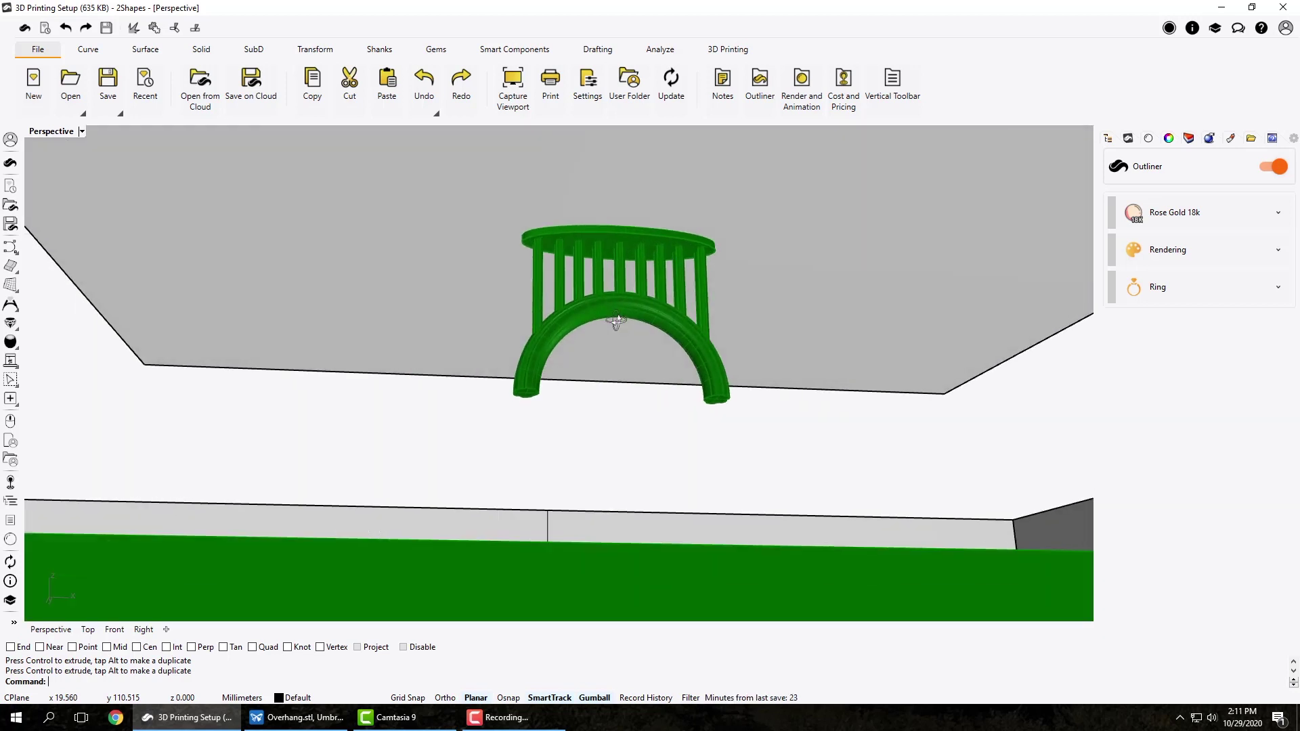
right_click_drag(618, 320, 619, 330)
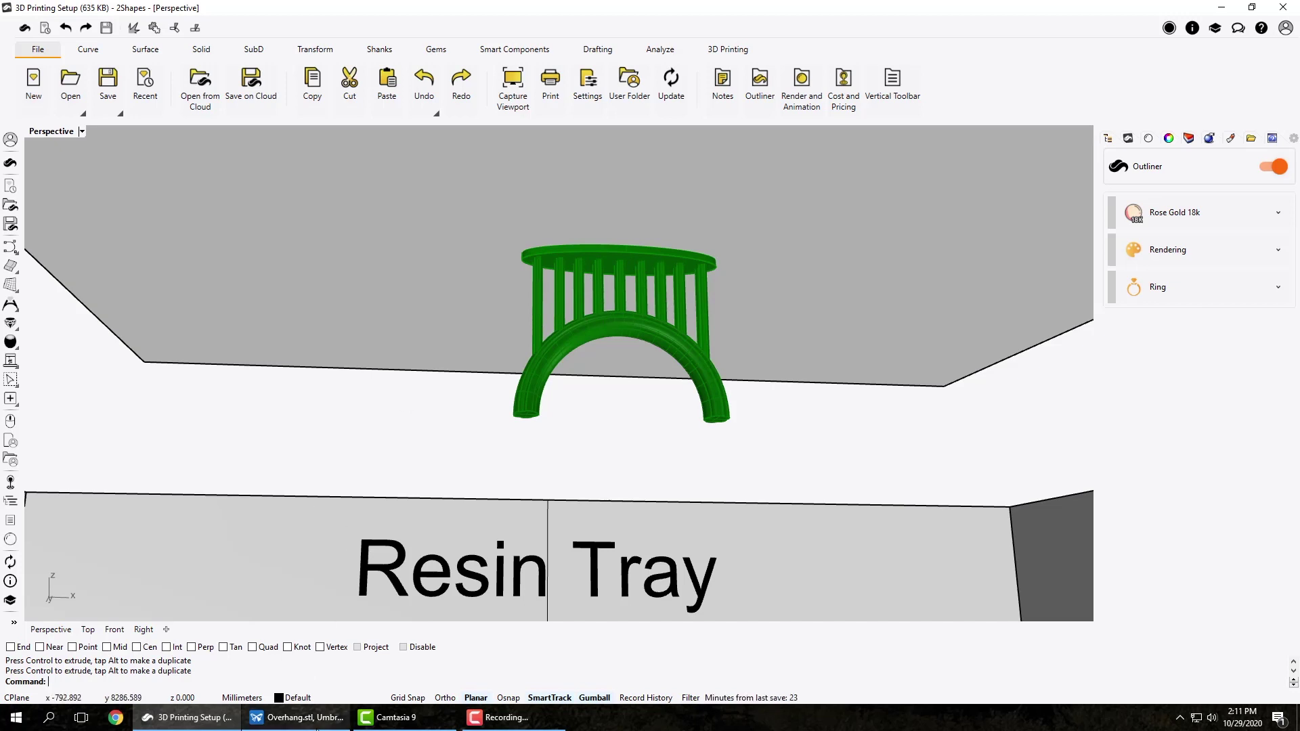
Switch to PreForm and view the umbrella model upright from the front, from canopy to hooked handle
left_click(298, 717)
scroll(613, 427, "up", 5)
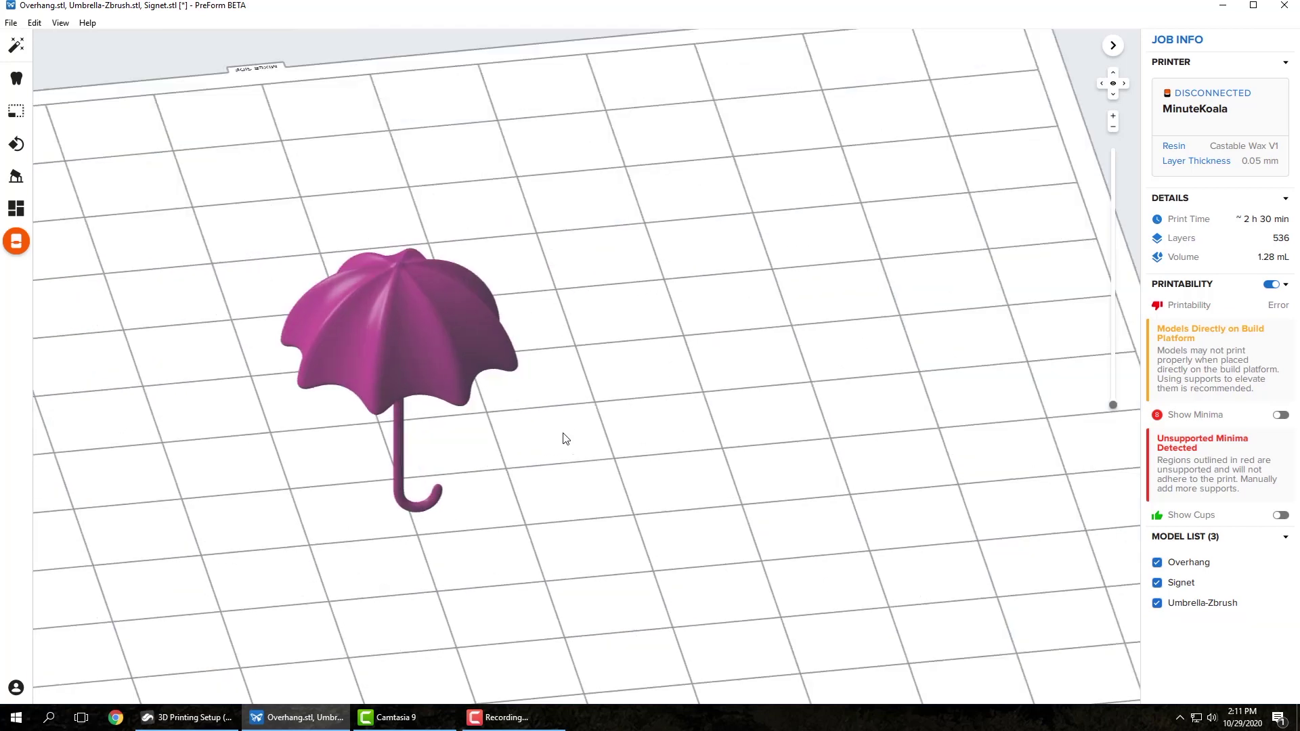
middle_click_drag(564, 435, 691, 447)
right_click_drag(691, 447, 654, 377)
middle_click_drag(508, 258, 616, 314)
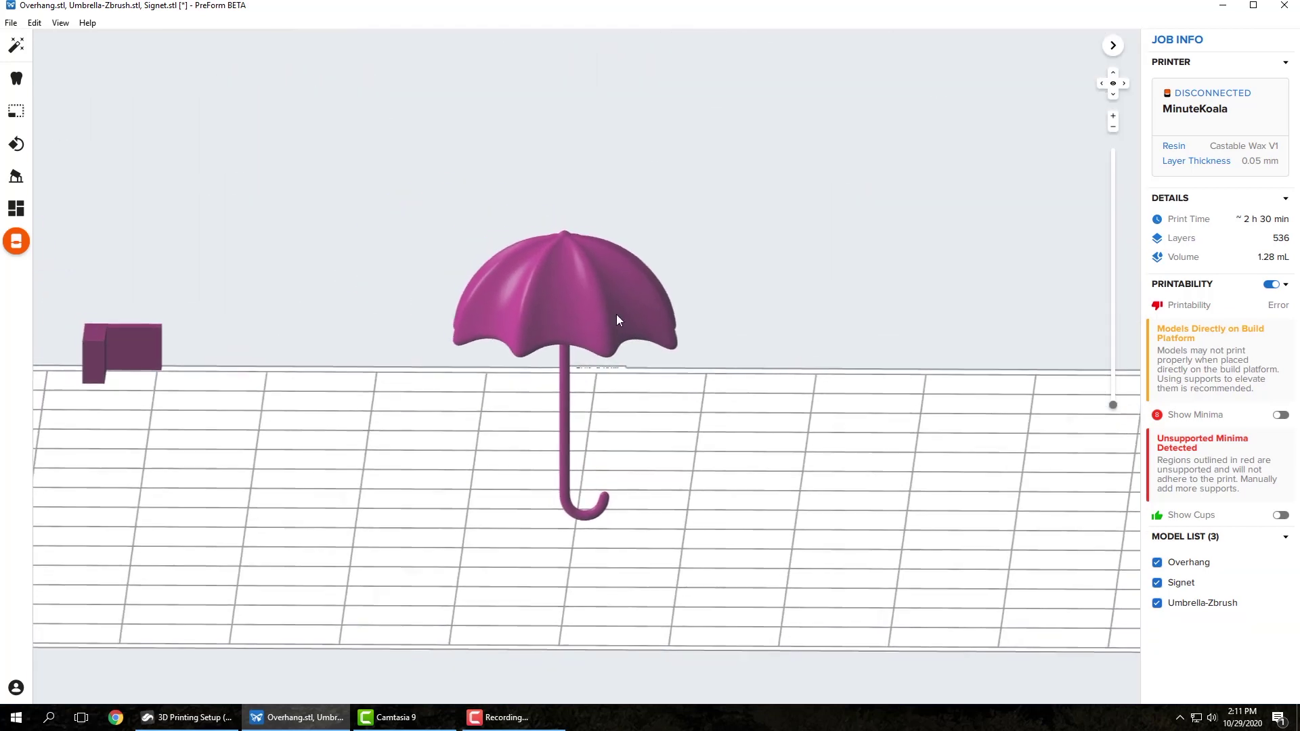
scroll(615, 319, "up", 2)
right_click_drag(615, 323, 672, 446)
scroll(631, 312, "up", 2)
middle_click_drag(689, 363, 690, 362)
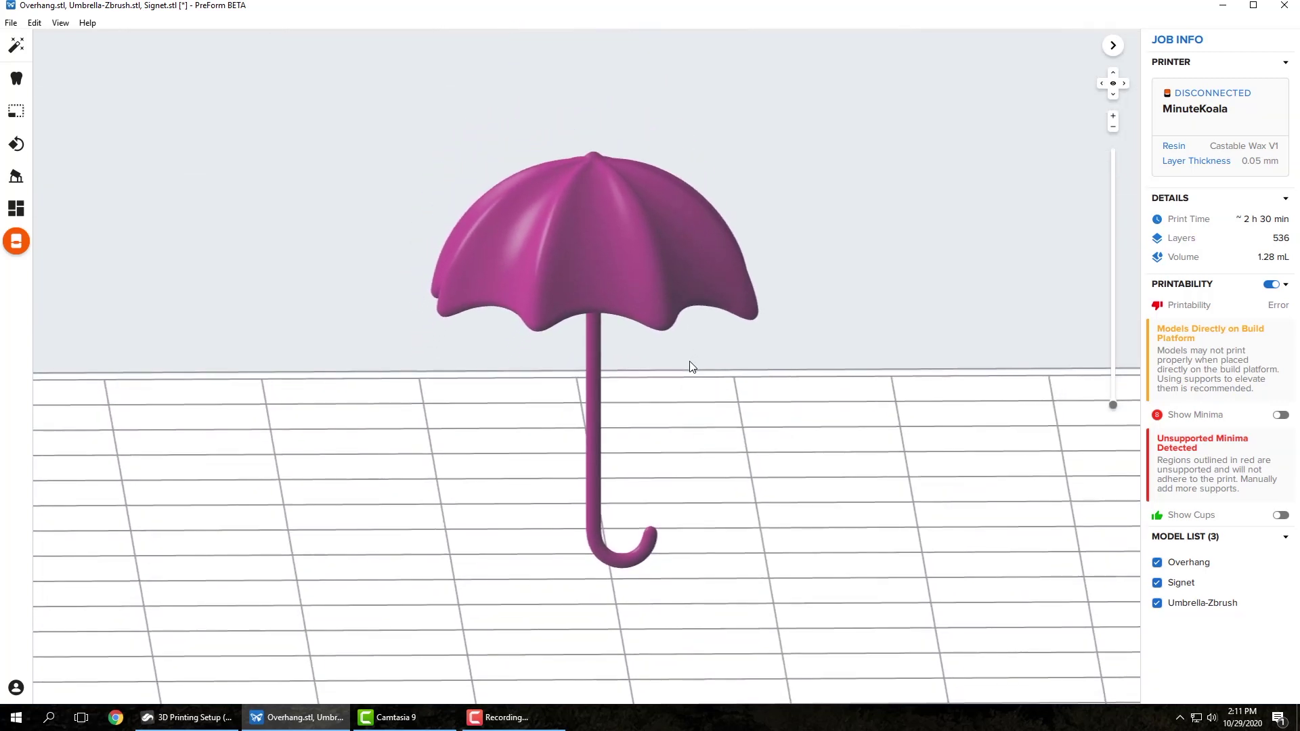
middle_click_drag(692, 371, 710, 351)
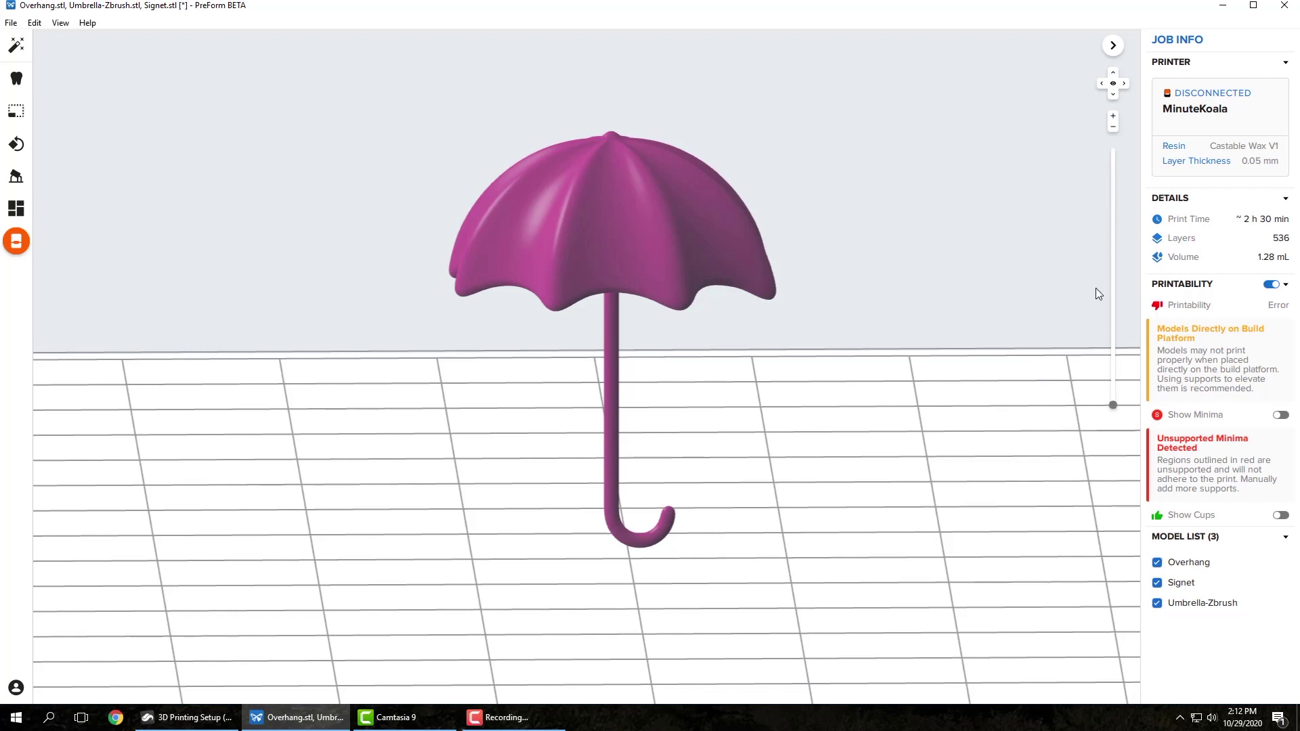
Preview the umbrella's print layers, first at layer 1 (0.050 mm) and then up to layer 143 (7.150 mm)
left_click(1113, 391)
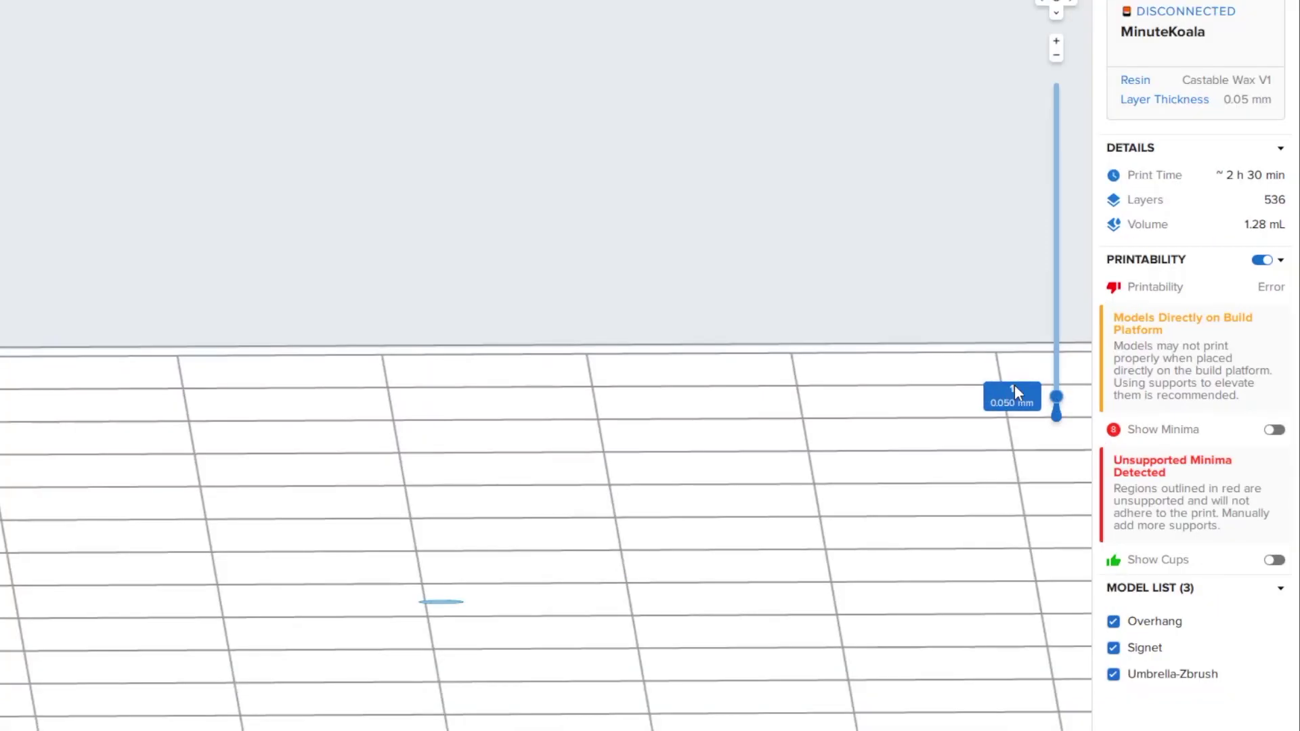
left_click(1056, 407)
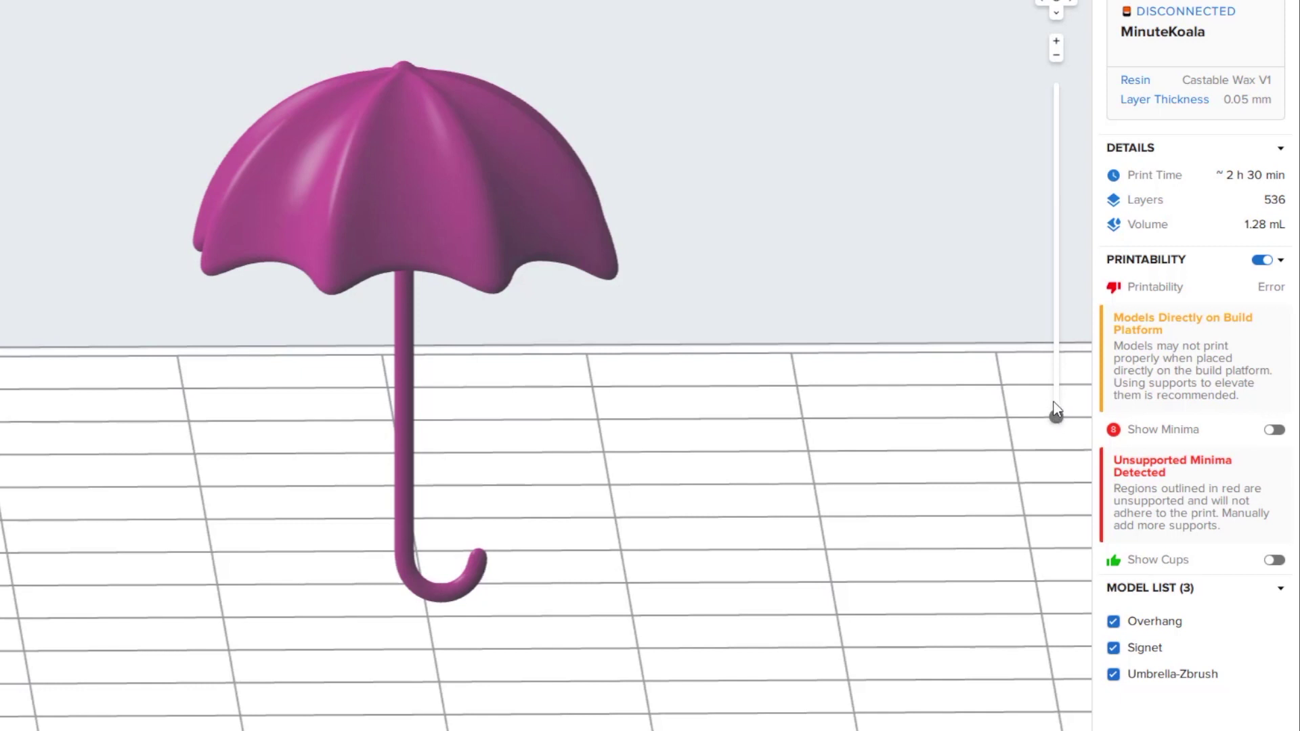
left_click_drag(1056, 413, 1061, 313)
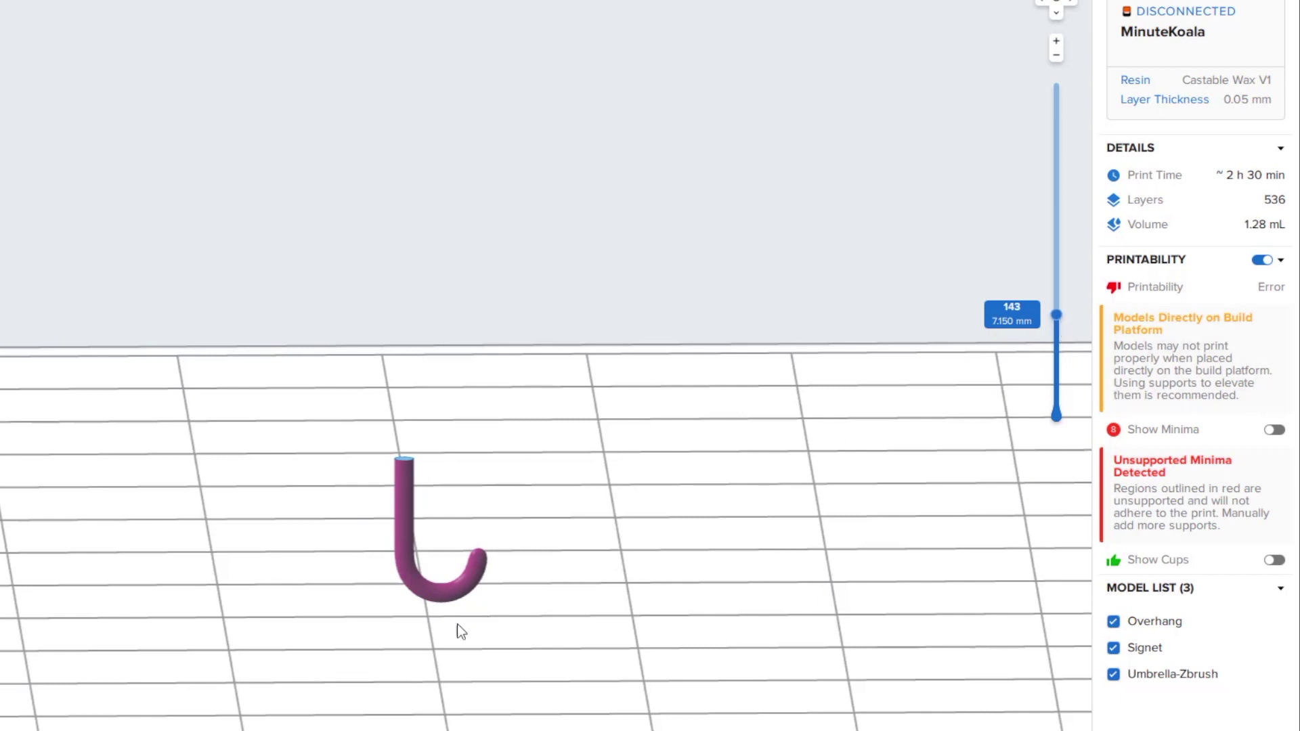
Preview the umbrella's print at layer 343 (17.150 mm), at layer 415 (20.750 mm) and at the last layer, 536 (26.800 mm)
left_click_drag(1062, 317, 1052, 199)
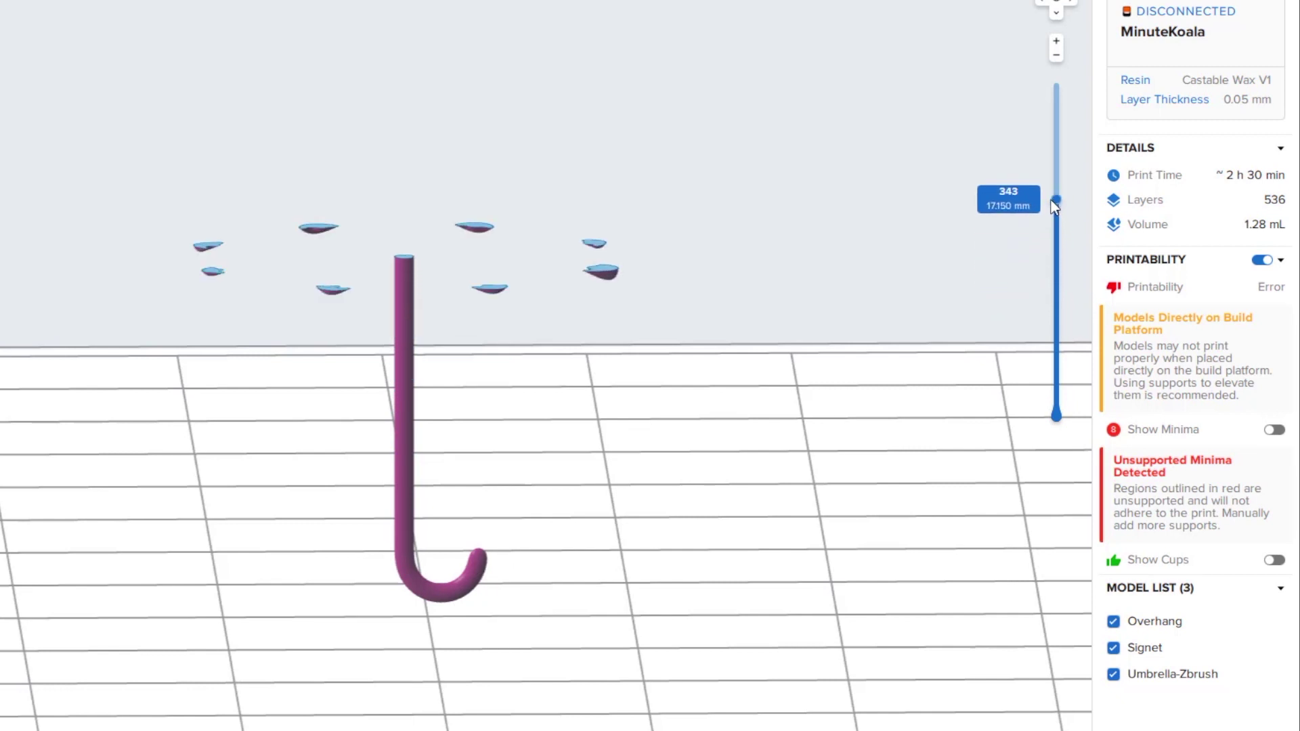
right_click_drag(550, 305, 539, 471)
middle_click_drag(539, 472, 500, 379)
right_click_drag(378, 368, 549, 305)
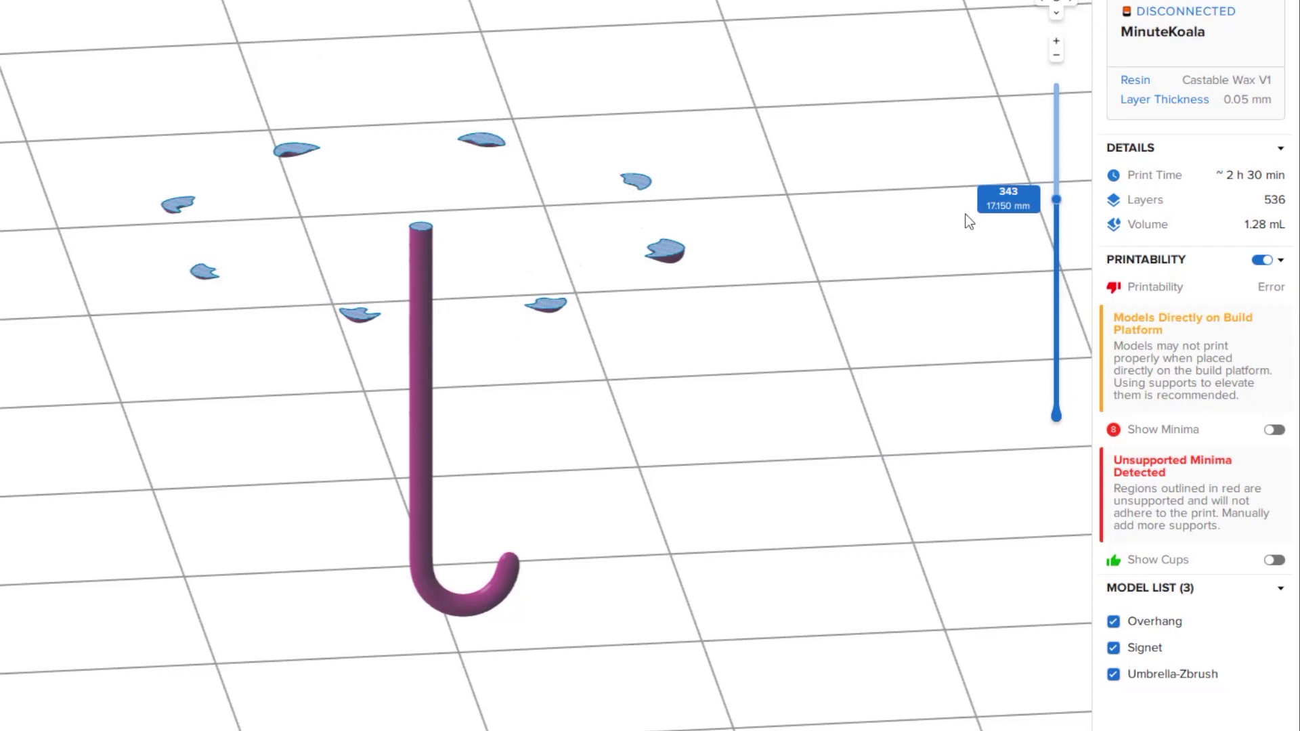
left_click_drag(1057, 199, 1050, 162)
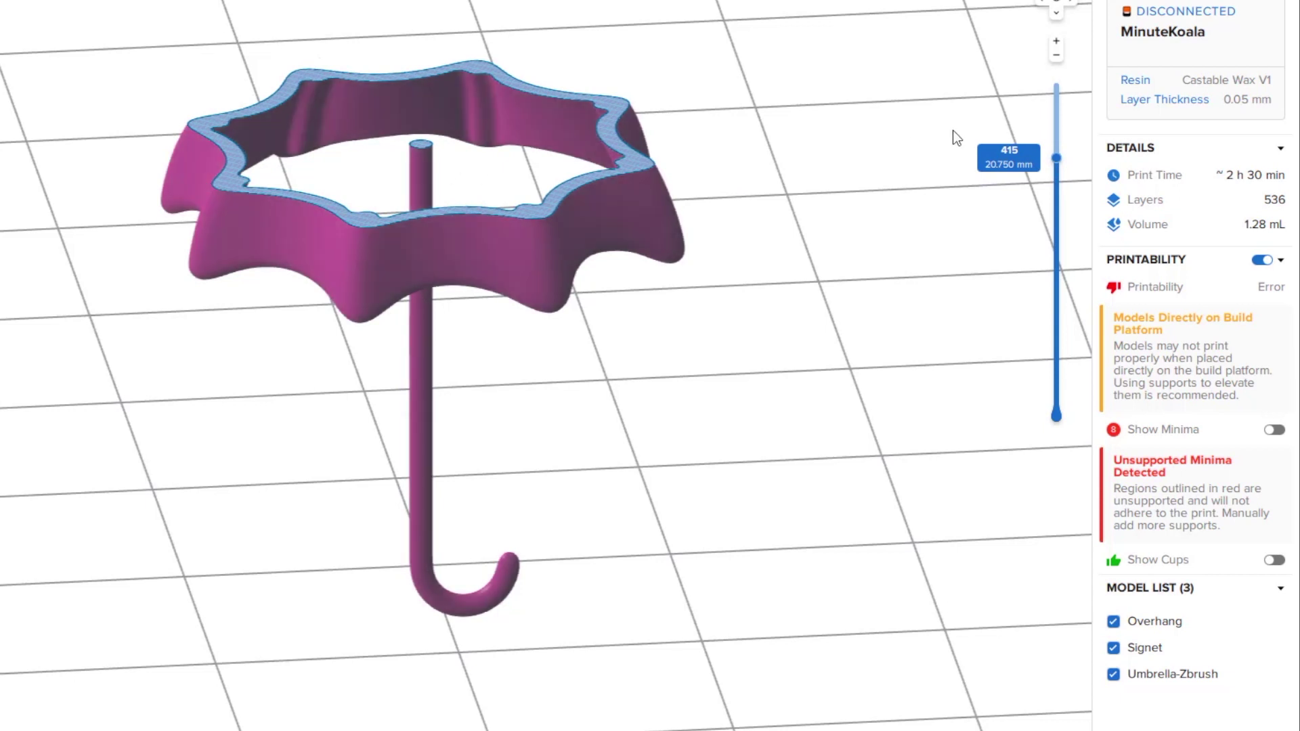
left_click_drag(1057, 163, 1061, 84)
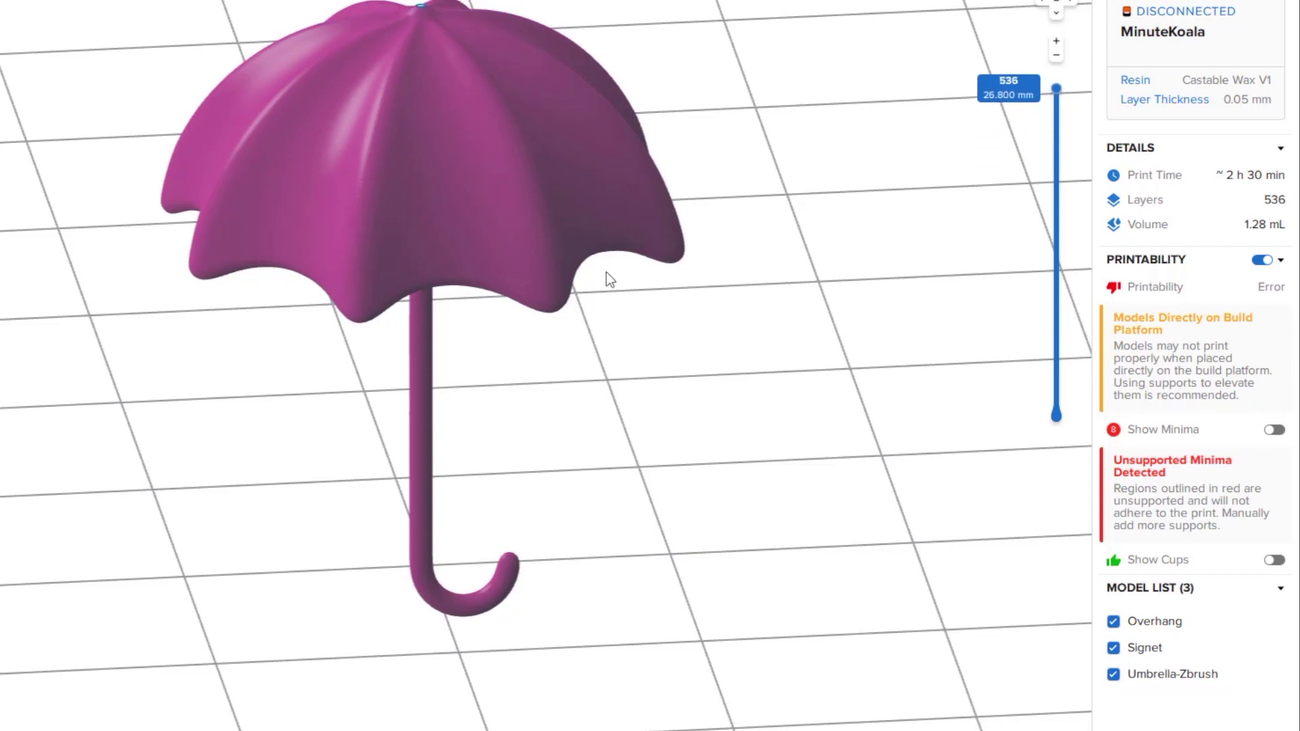
Select the umbrella model and auto-generate supports for it
scroll(606, 272, "down", 2)
right_click_drag(607, 340, 518, 263)
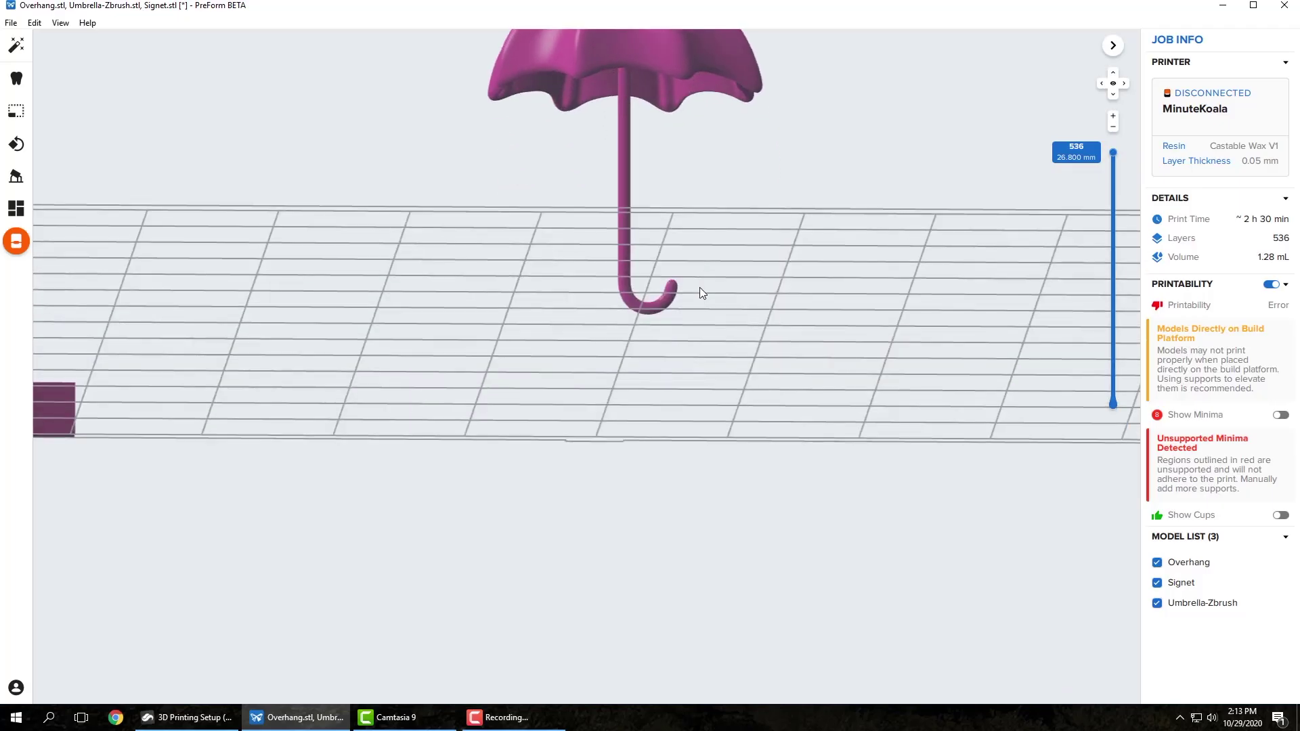
right_click_drag(700, 287, 572, 204)
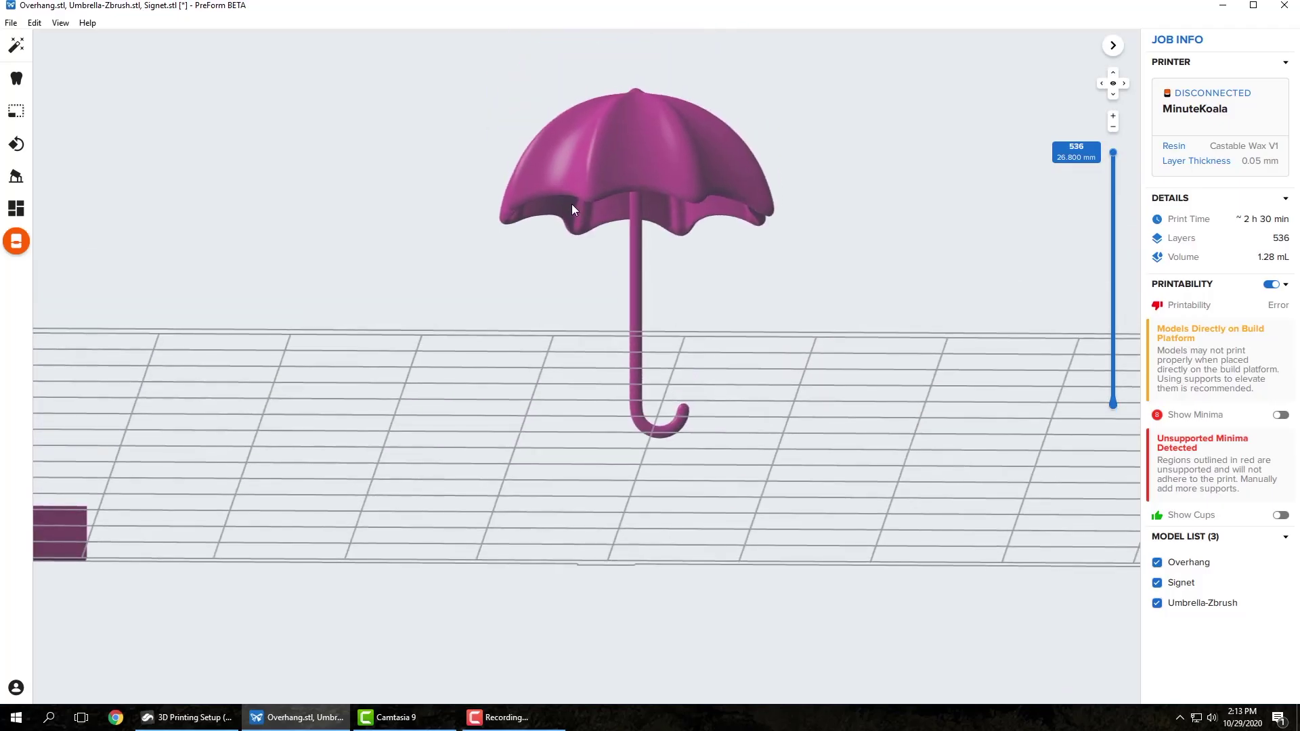
scroll(578, 210, "up", 2)
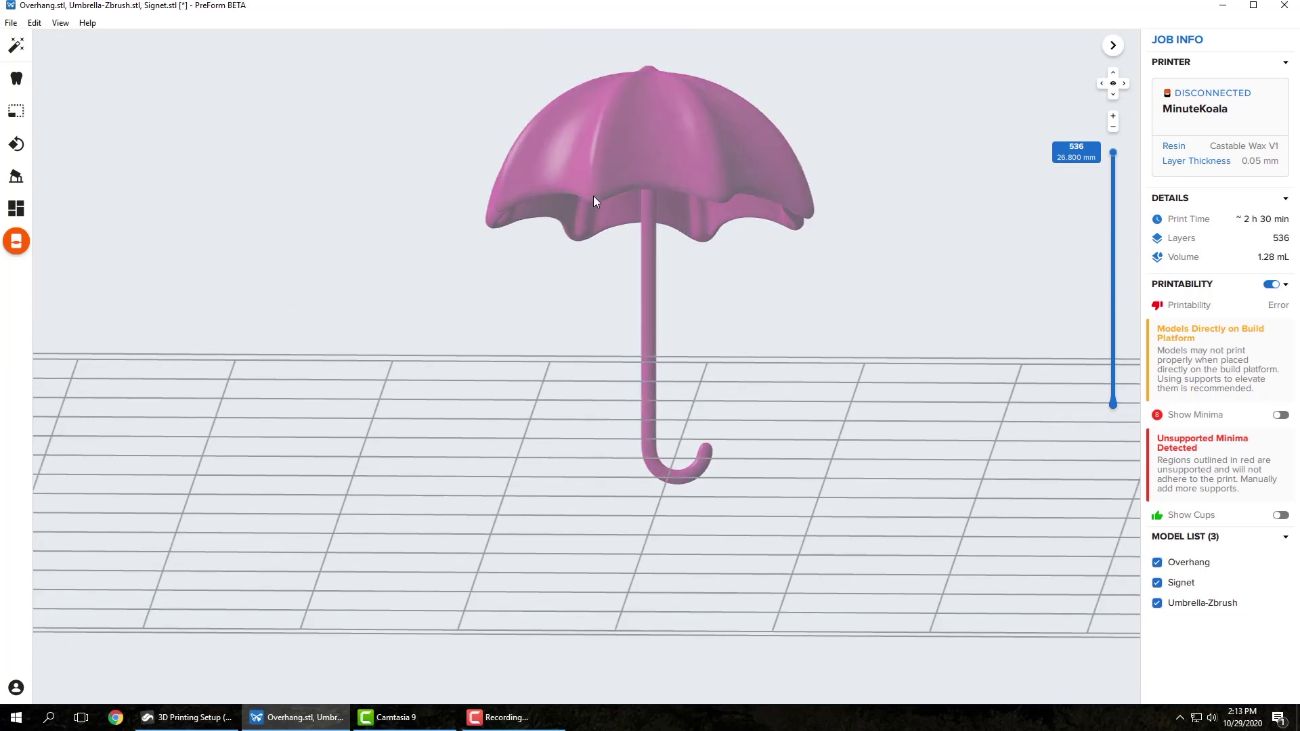
right_click_drag(779, 282, 762, 332)
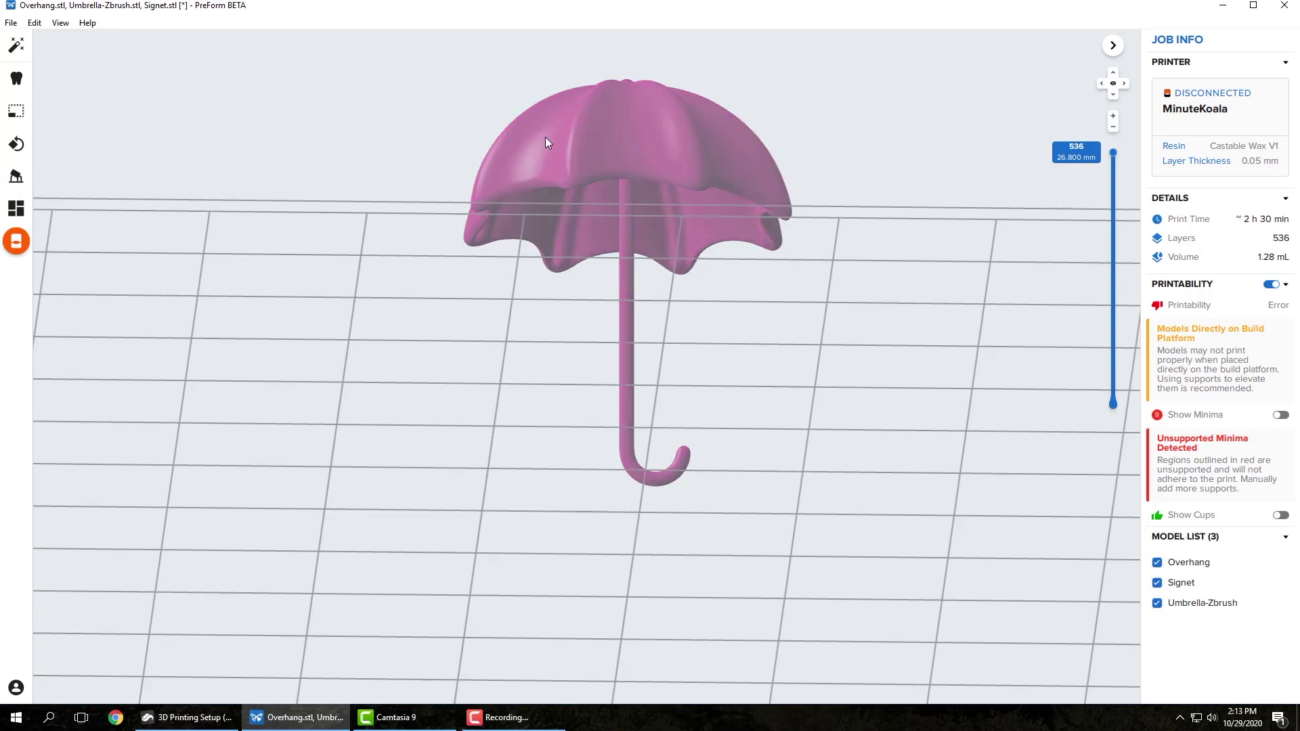
left_click(562, 148)
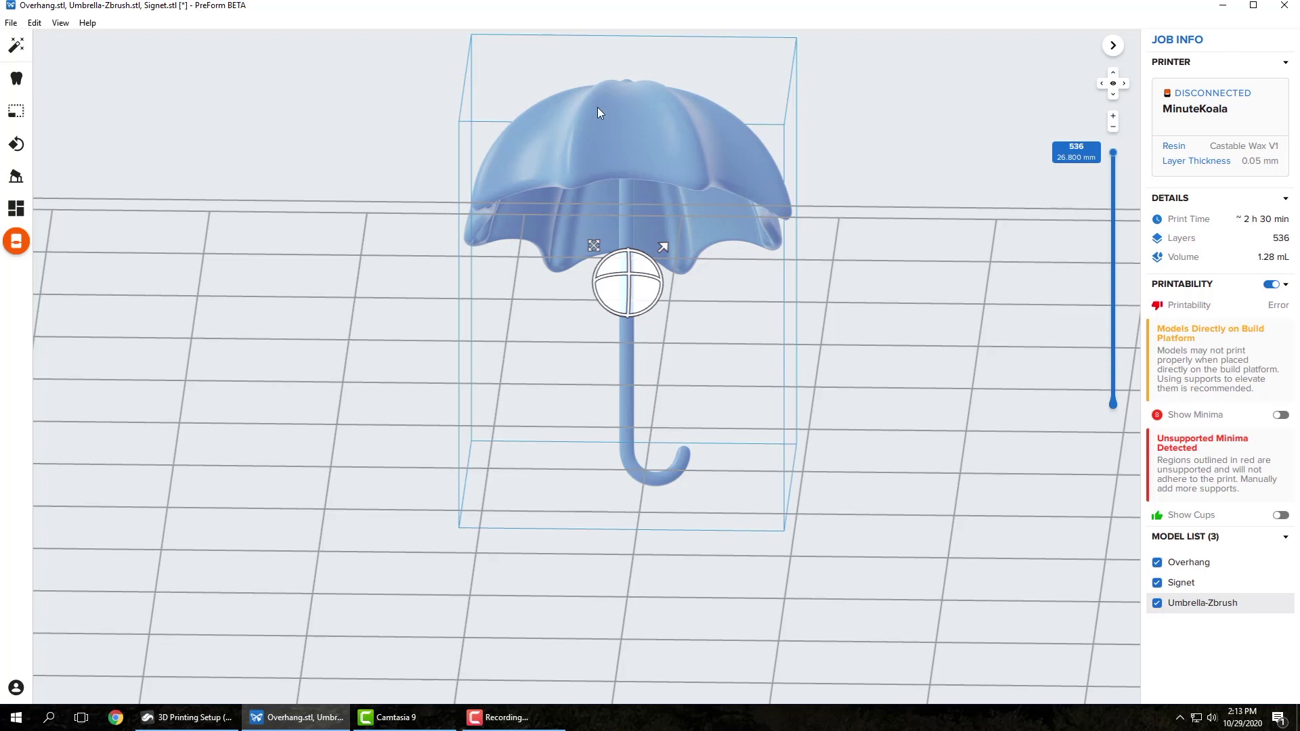
left_click(17, 177)
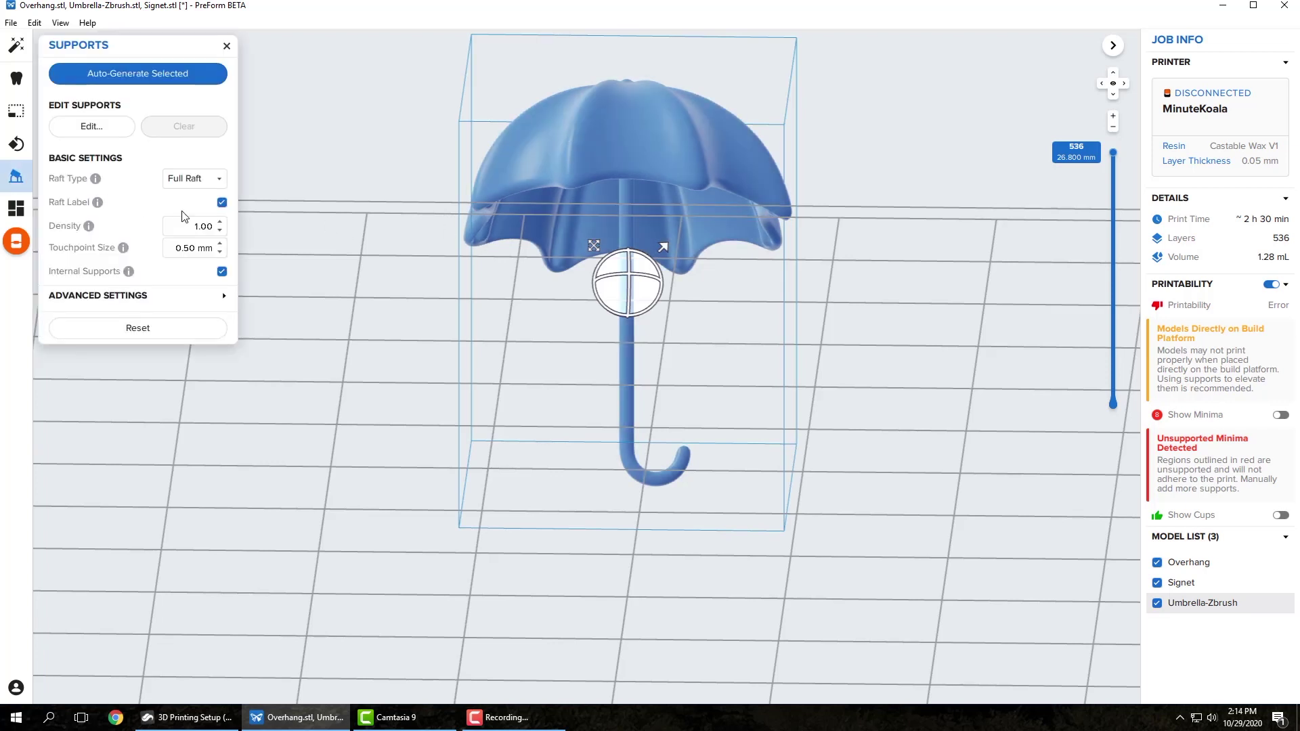
middle_click_drag(860, 295, 871, 338)
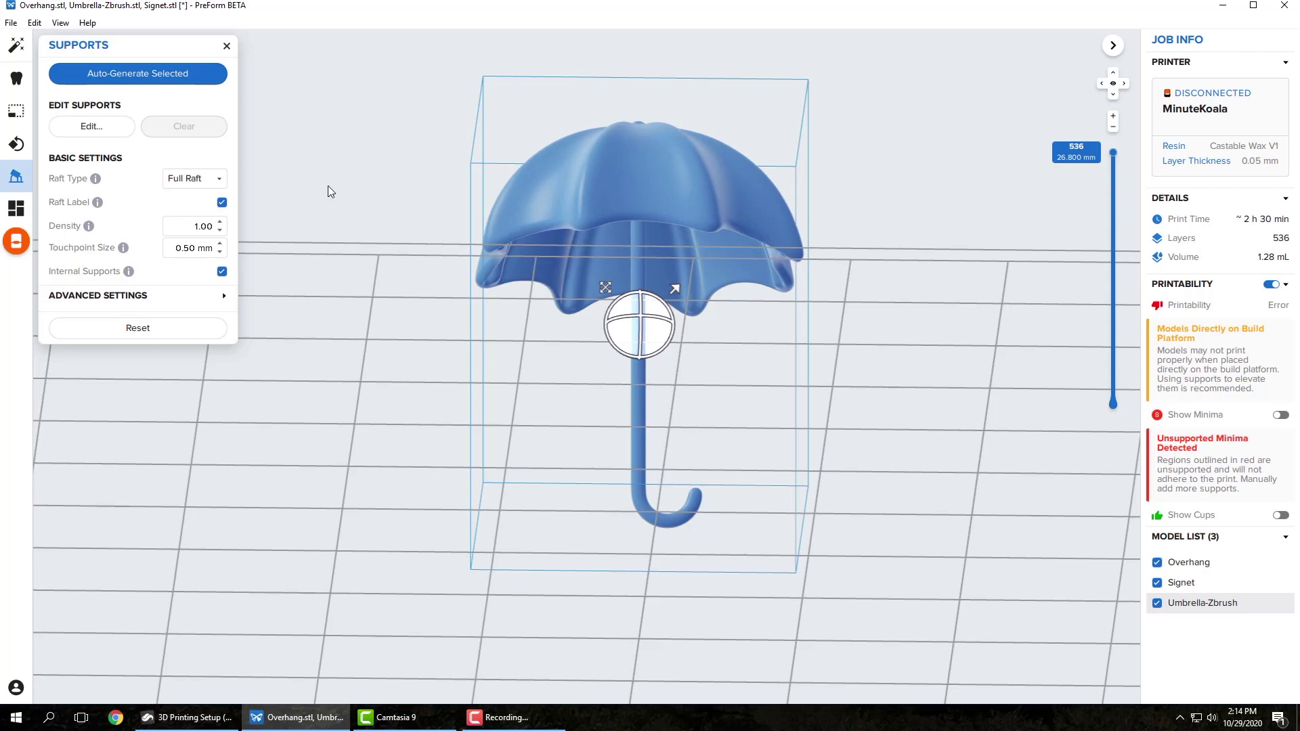
left_click(106, 78)
left_click(160, 85)
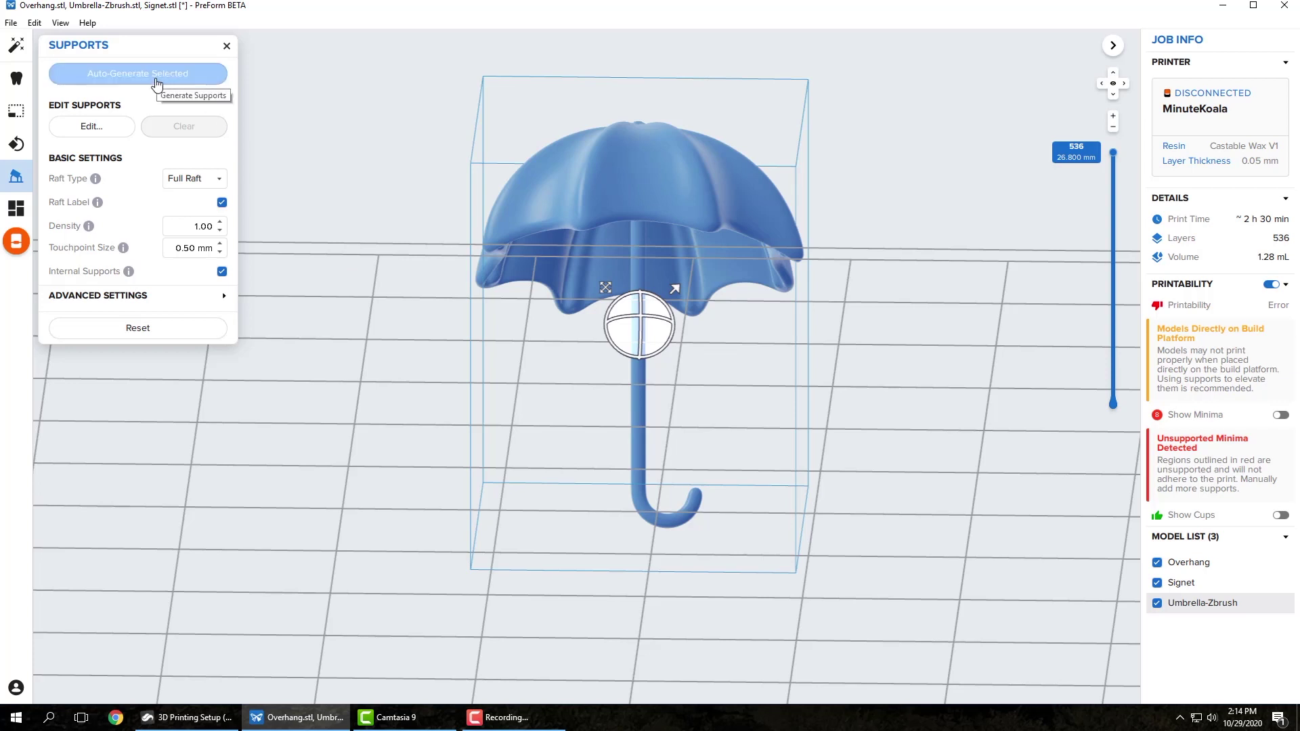
left_click(156, 84)
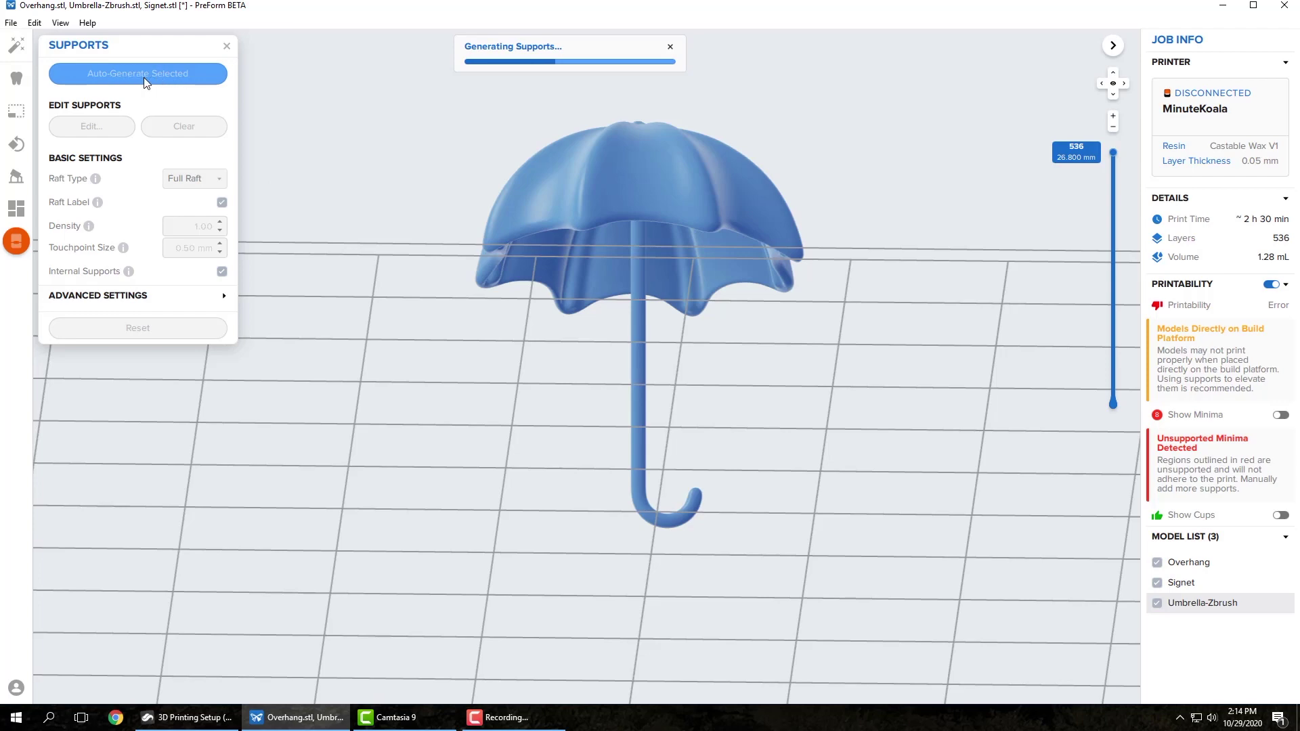
Examine the generated supports and raft from the side and from above, and clear them all from the umbrella
right_click_drag(573, 207, 578, 280)
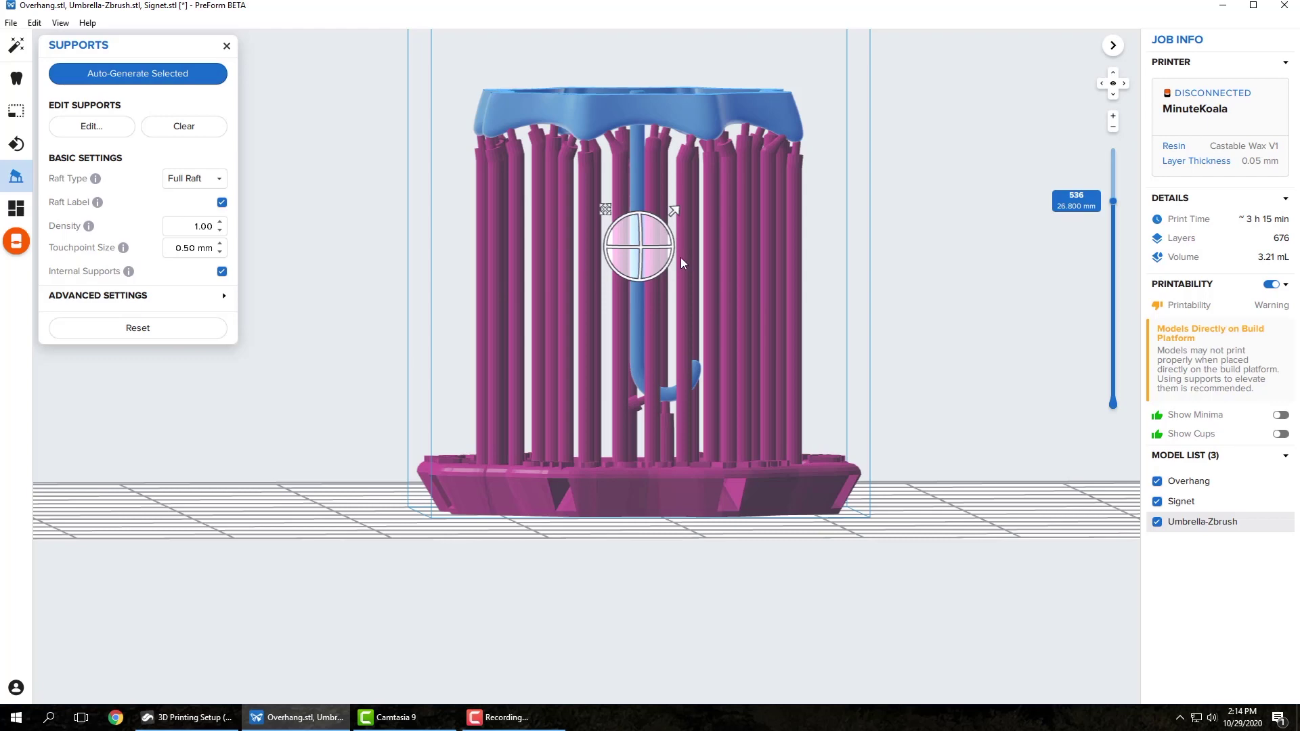
middle_click_drag(718, 248, 697, 276)
right_click_drag(697, 280, 704, 349)
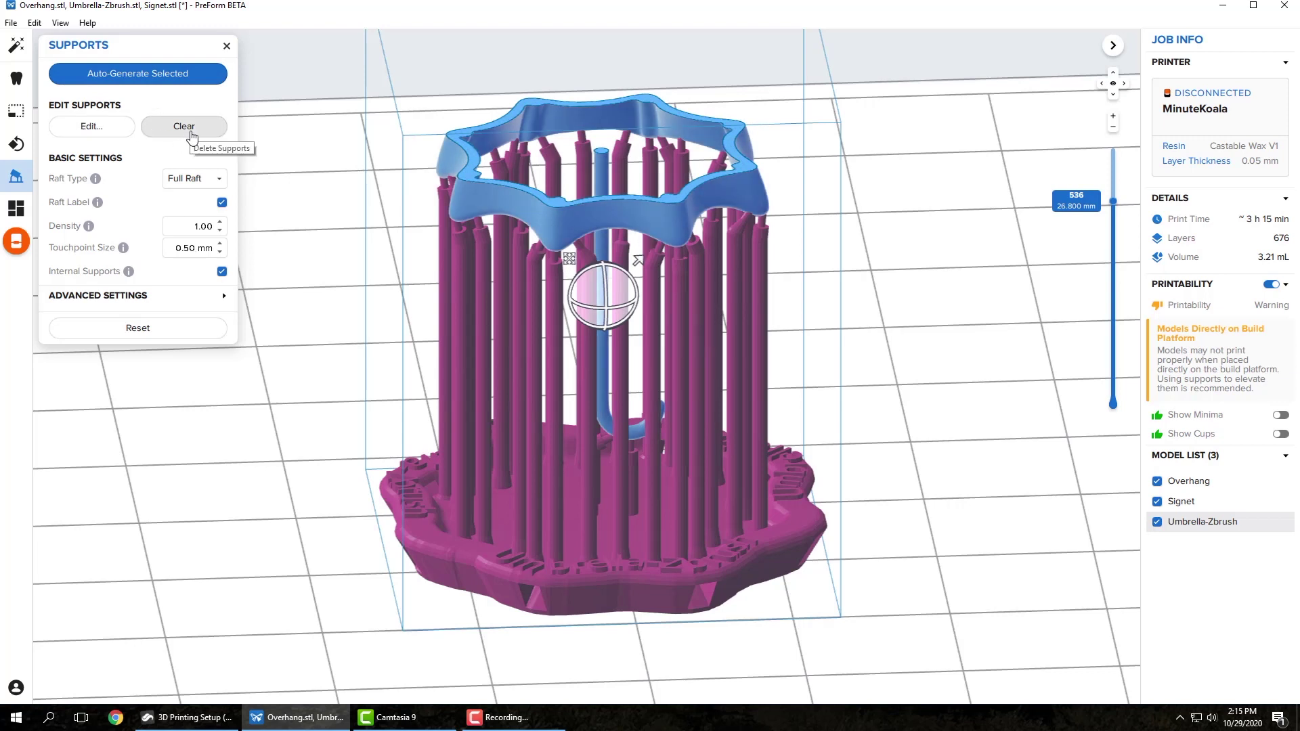
left_click(191, 135)
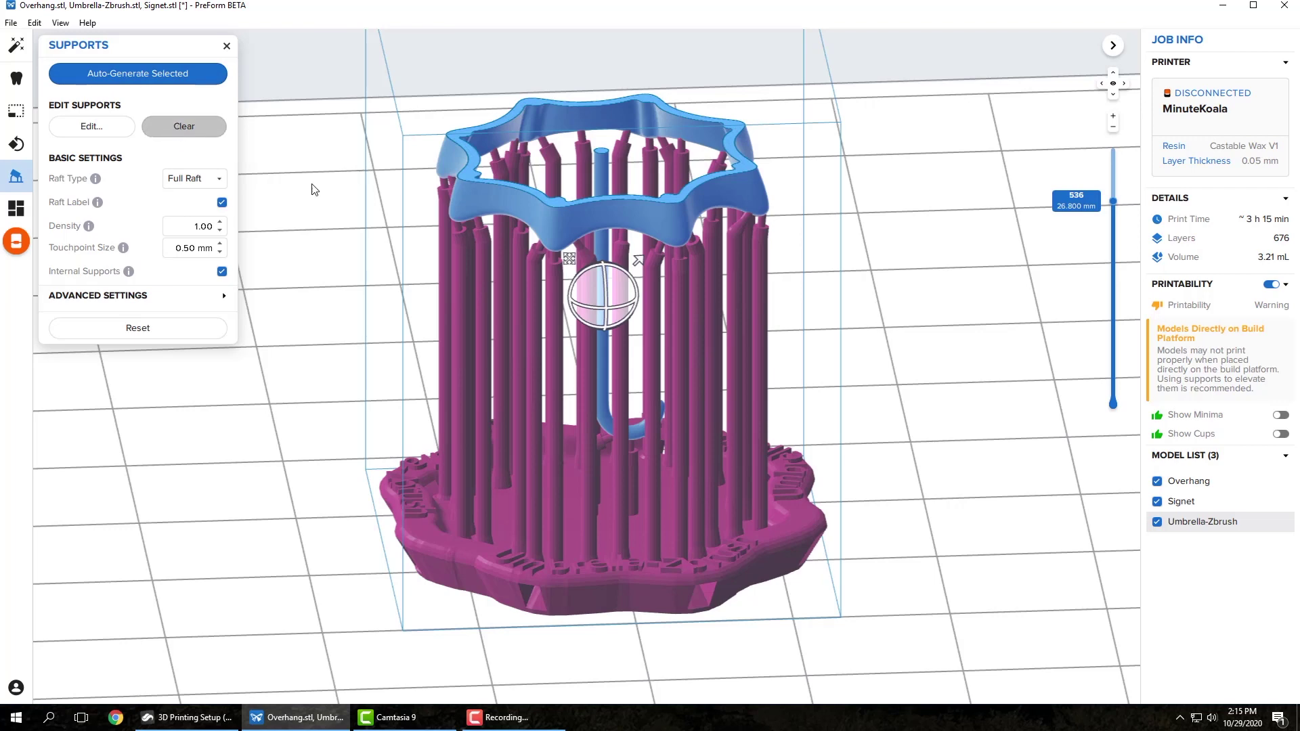
Start editing the umbrella's supports manually and add a support point at the lowest part of its hooked handle
right_click_drag(700, 441, 705, 284)
middle_click_drag(707, 377, 714, 242)
middle_click_drag(660, 479, 657, 357)
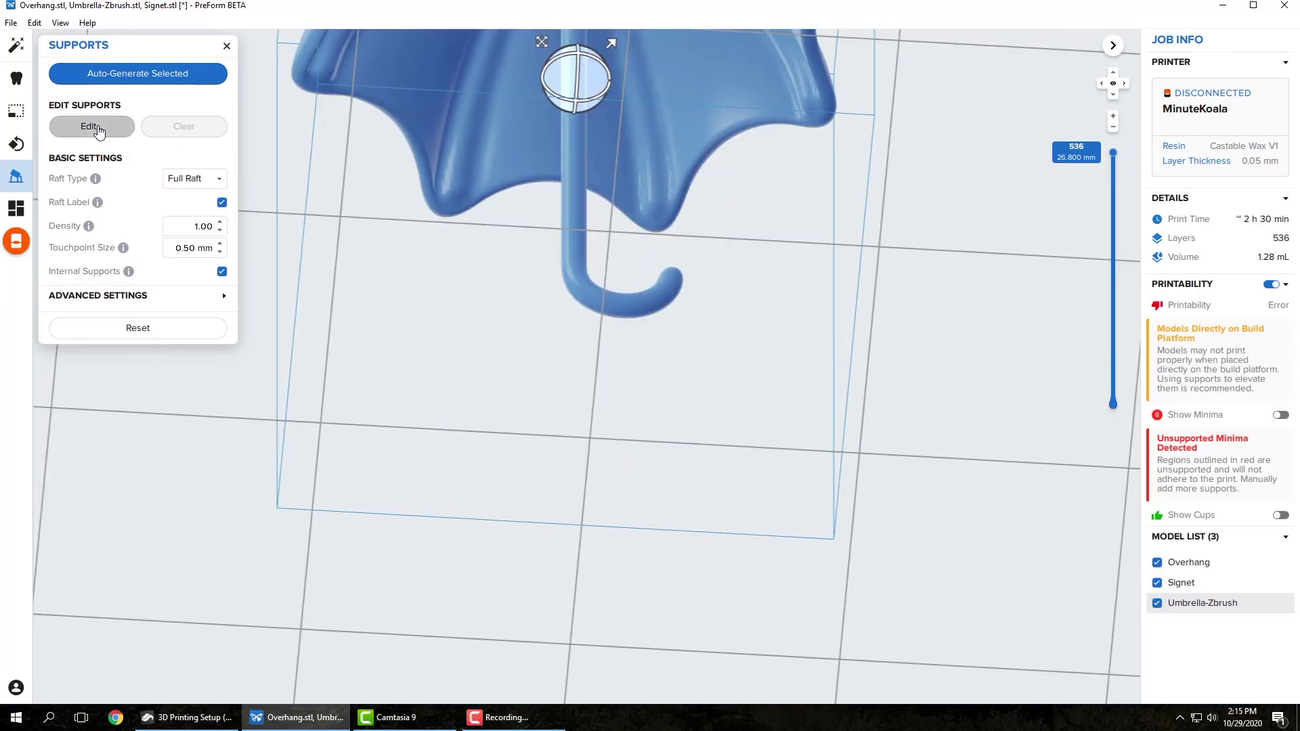
left_click(91, 126)
scroll(599, 352, "down", 6)
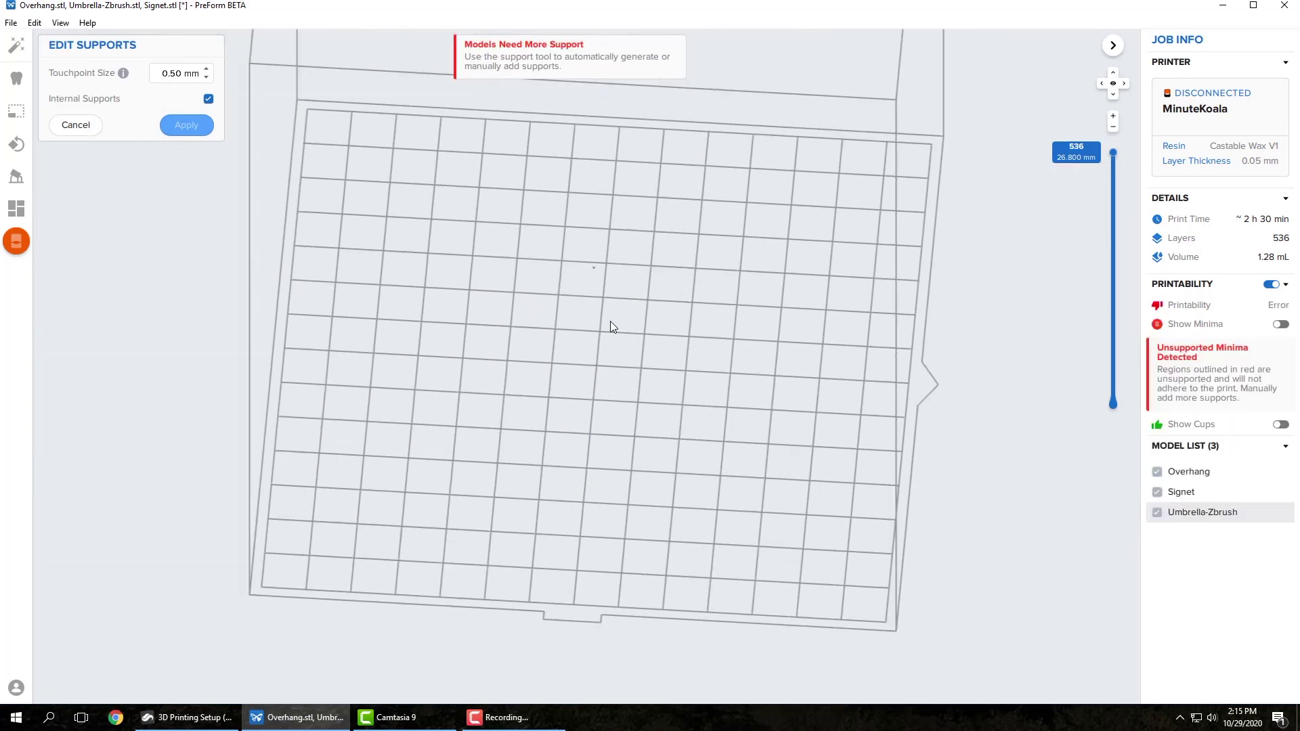
left_click_drag(1113, 153, 1113, 405)
scroll(656, 384, "up", 5)
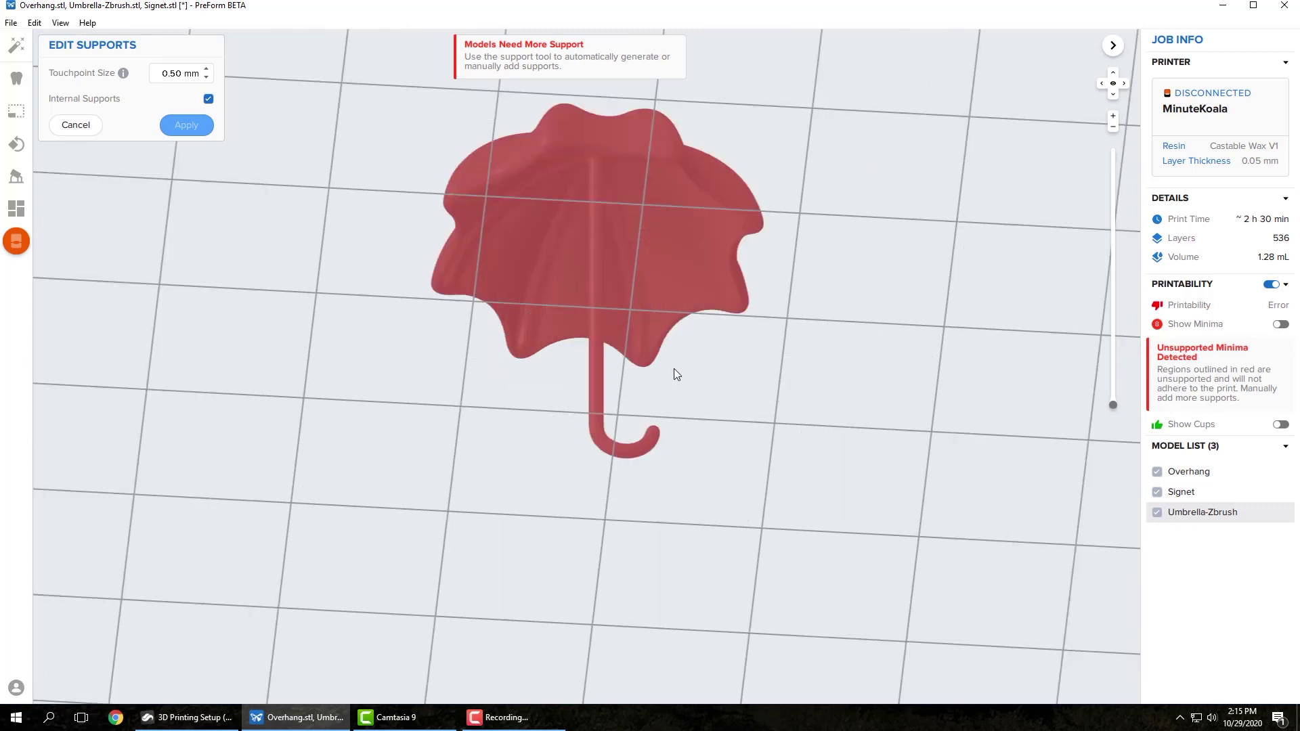
right_click_drag(674, 369, 624, 404)
scroll(623, 401, "up", 3)
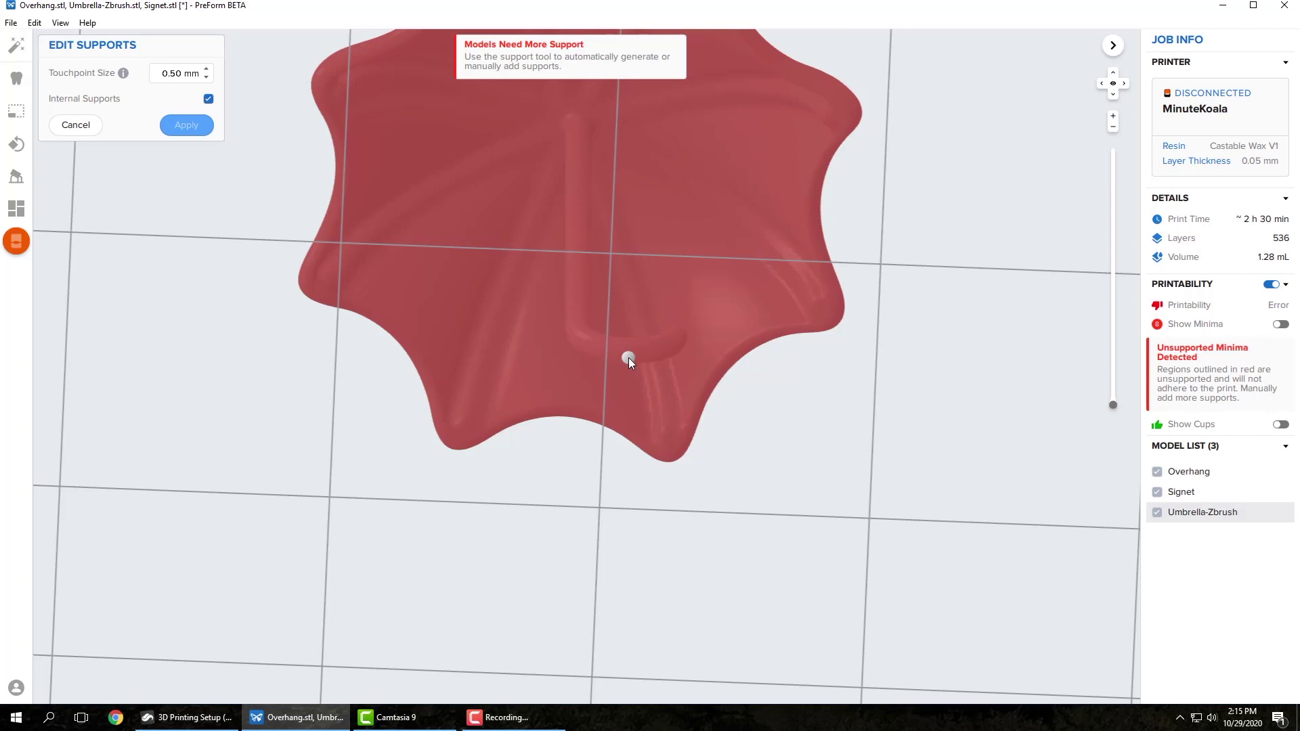
left_click(629, 357)
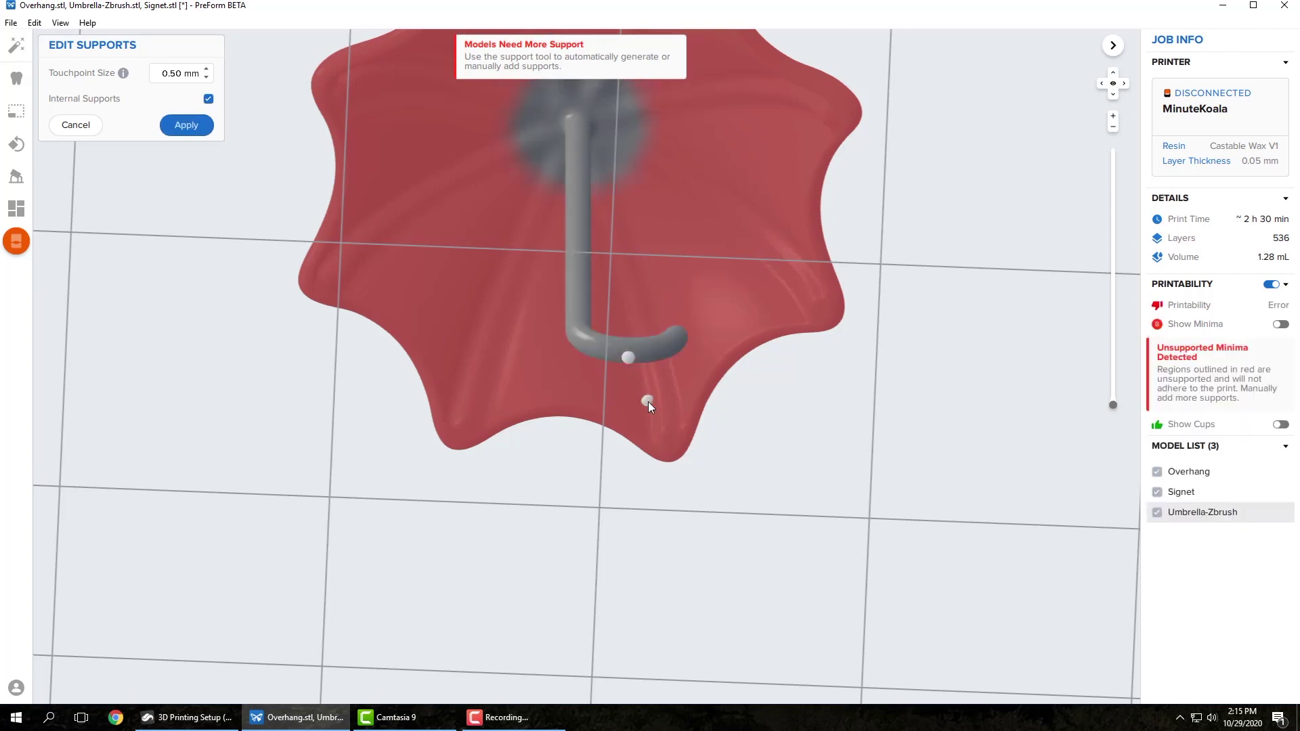
Add one support point to each successive canopy tip, working around the umbrella's rim from its underside
right_click_drag(648, 400, 649, 319)
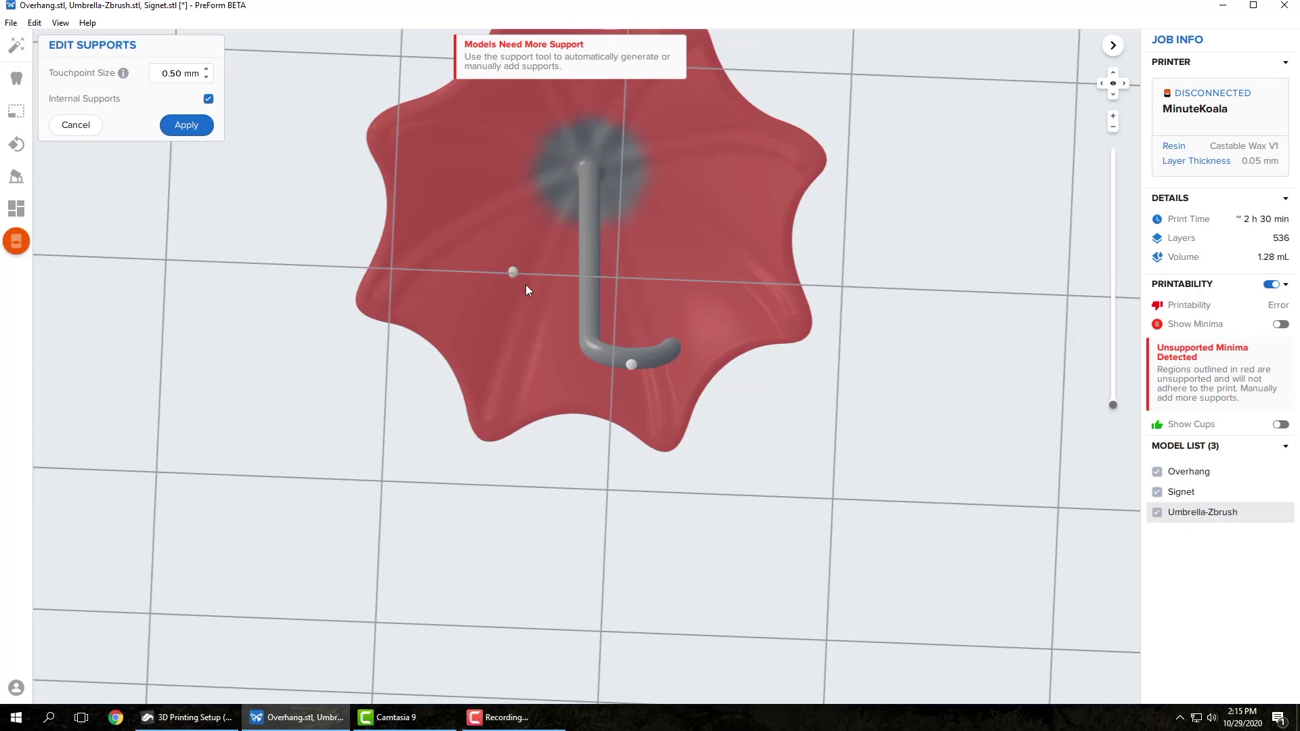
right_click_drag(525, 285, 327, 190)
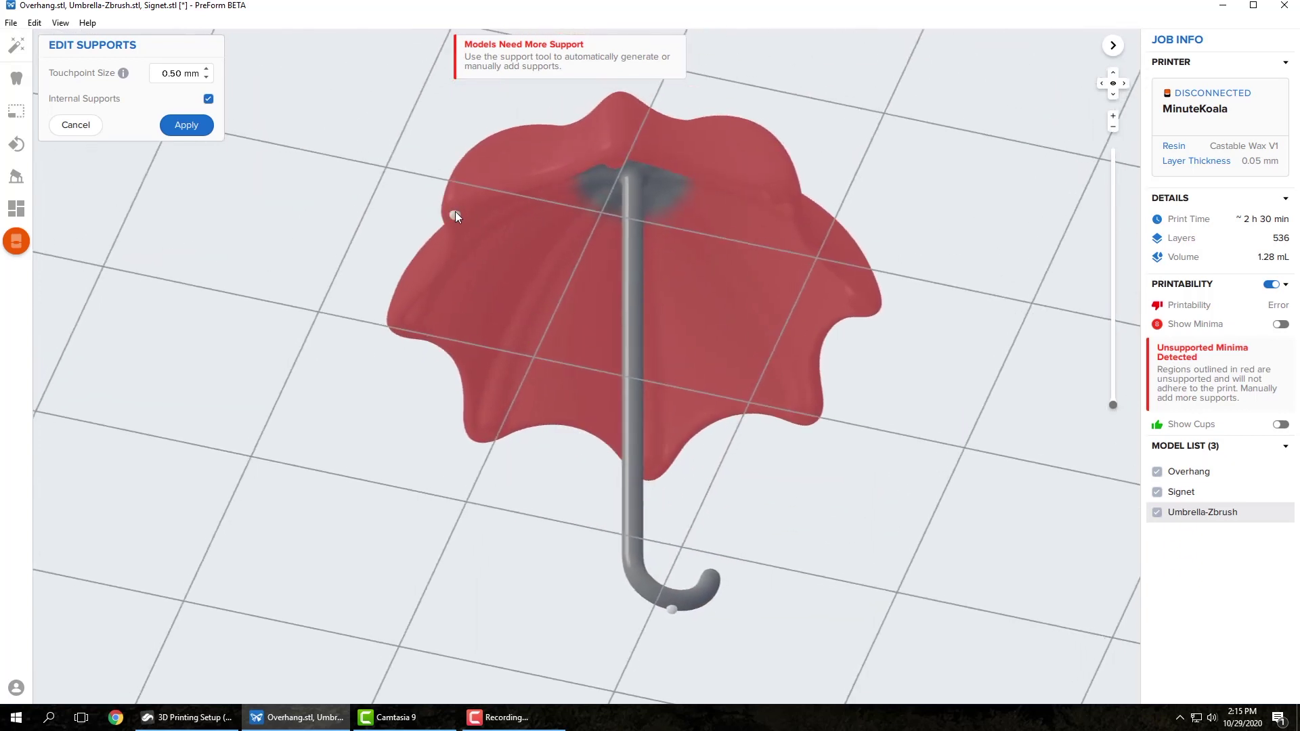
left_click(452, 210)
left_click(614, 155)
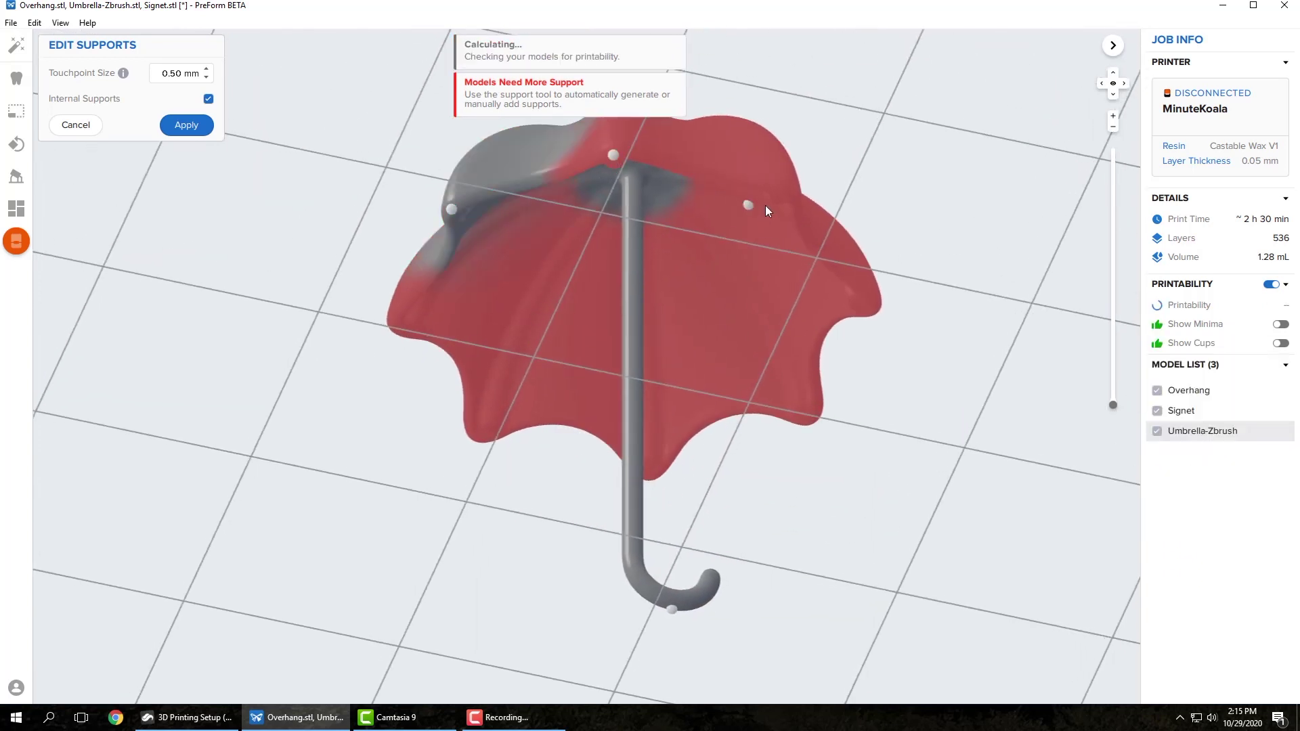
left_click(791, 196)
right_click_drag(808, 223, 498, 204)
left_click(535, 209)
right_click_drag(643, 258, 637, 213)
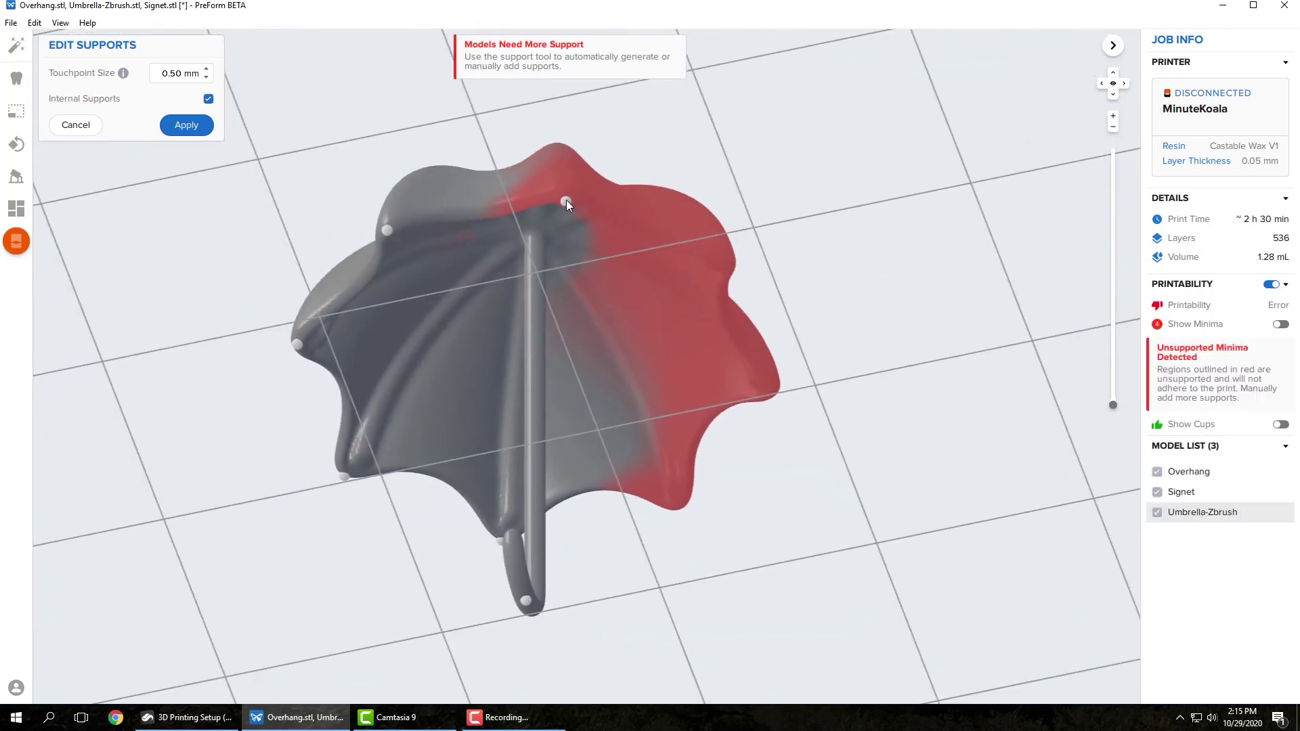
Add support points to the remaining red, unsupported canopy tips so each of the eight tips has one
right_click_drag(759, 322, 544, 315)
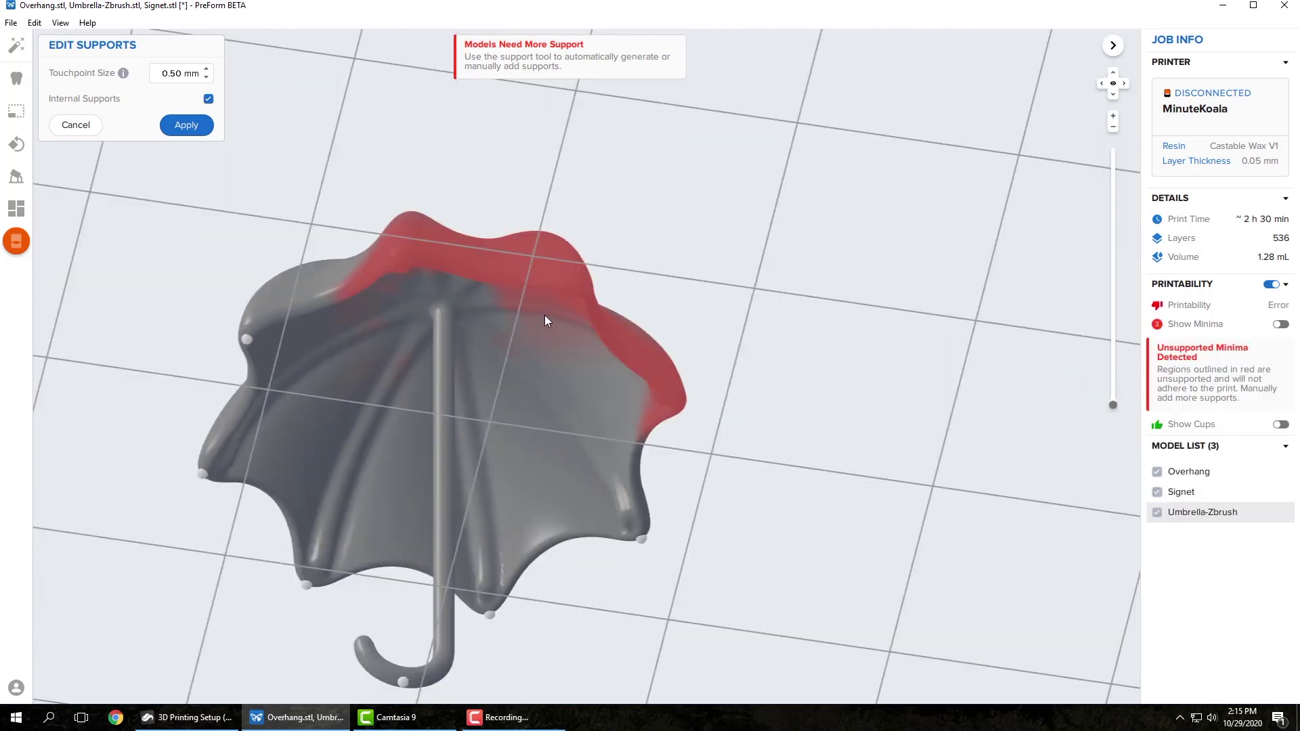
right_click_drag(411, 317, 522, 256, "shift")
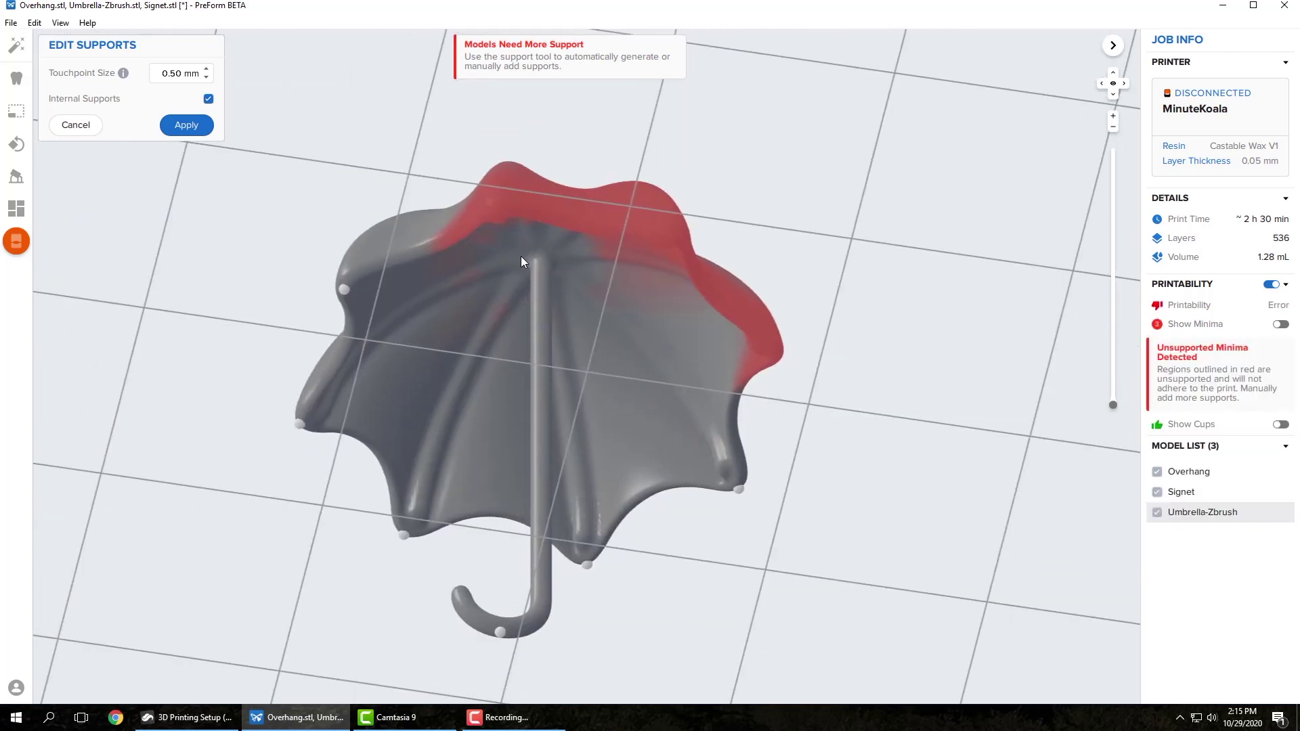
left_click(677, 240)
left_click(764, 350)
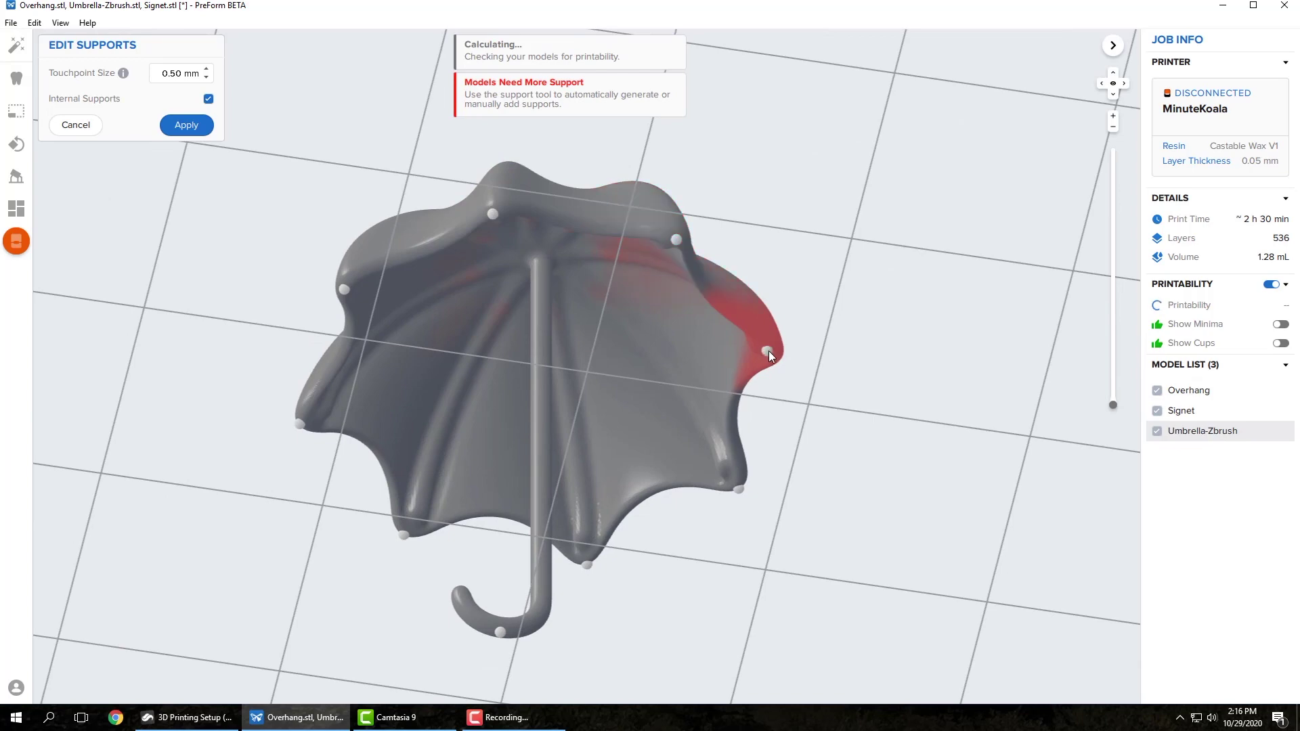
right_click_drag(786, 361, 539, 316)
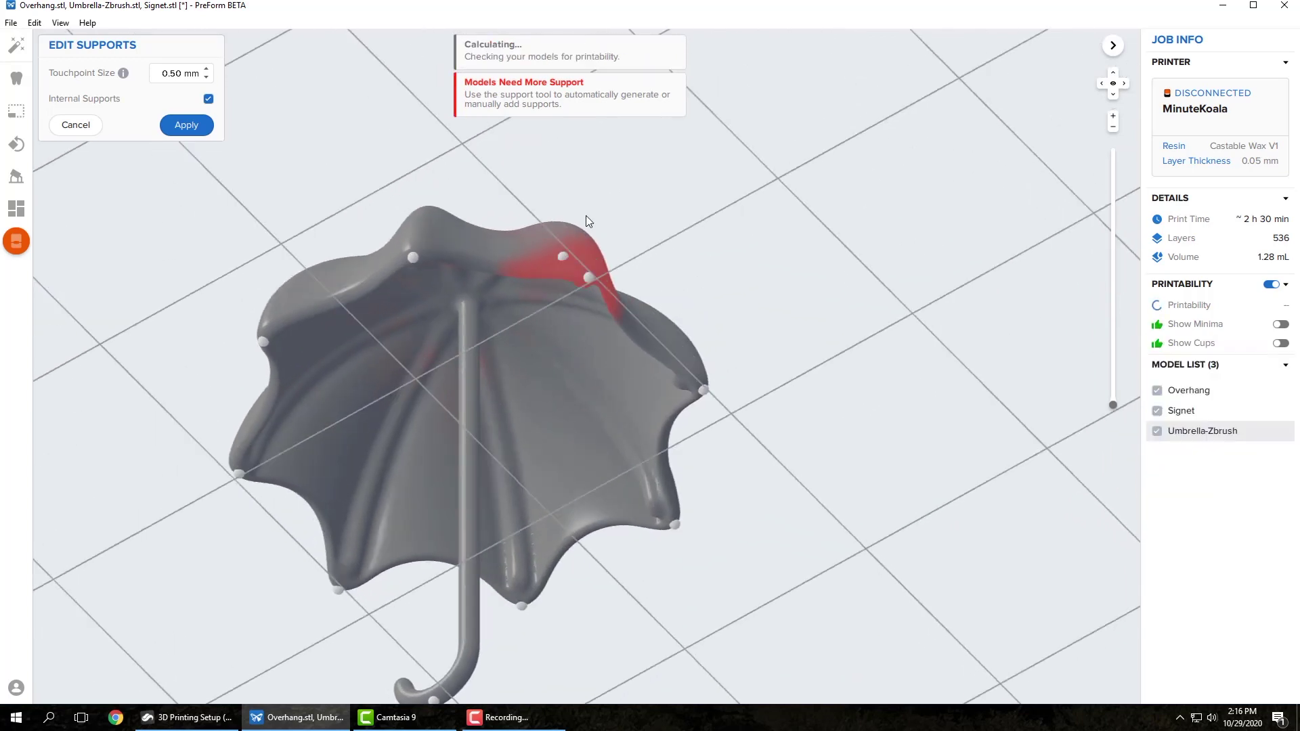
Check the points around the umbrella, remove the support point from one canopy tip and place it back
right_click_drag(596, 197, 702, 383)
scroll(653, 332, "up", 3)
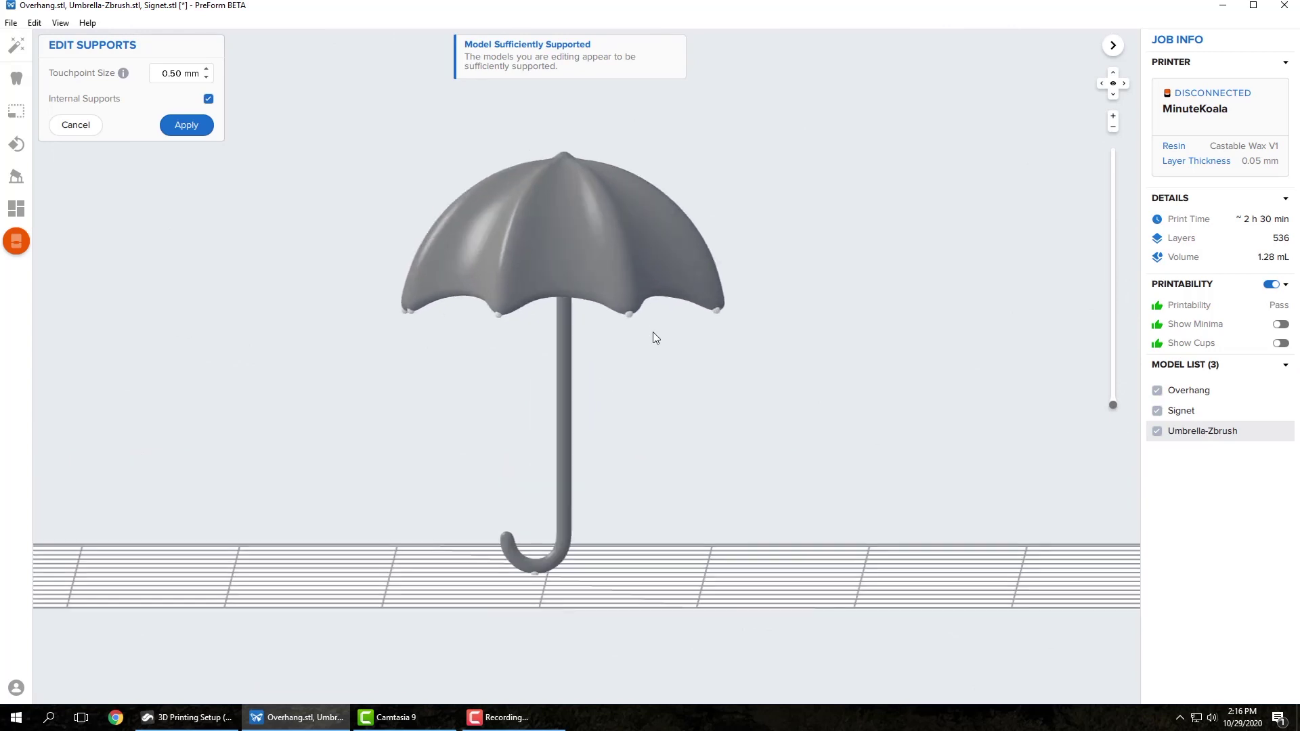
right_click_drag(653, 332, 706, 165)
scroll(507, 222, "up", 3)
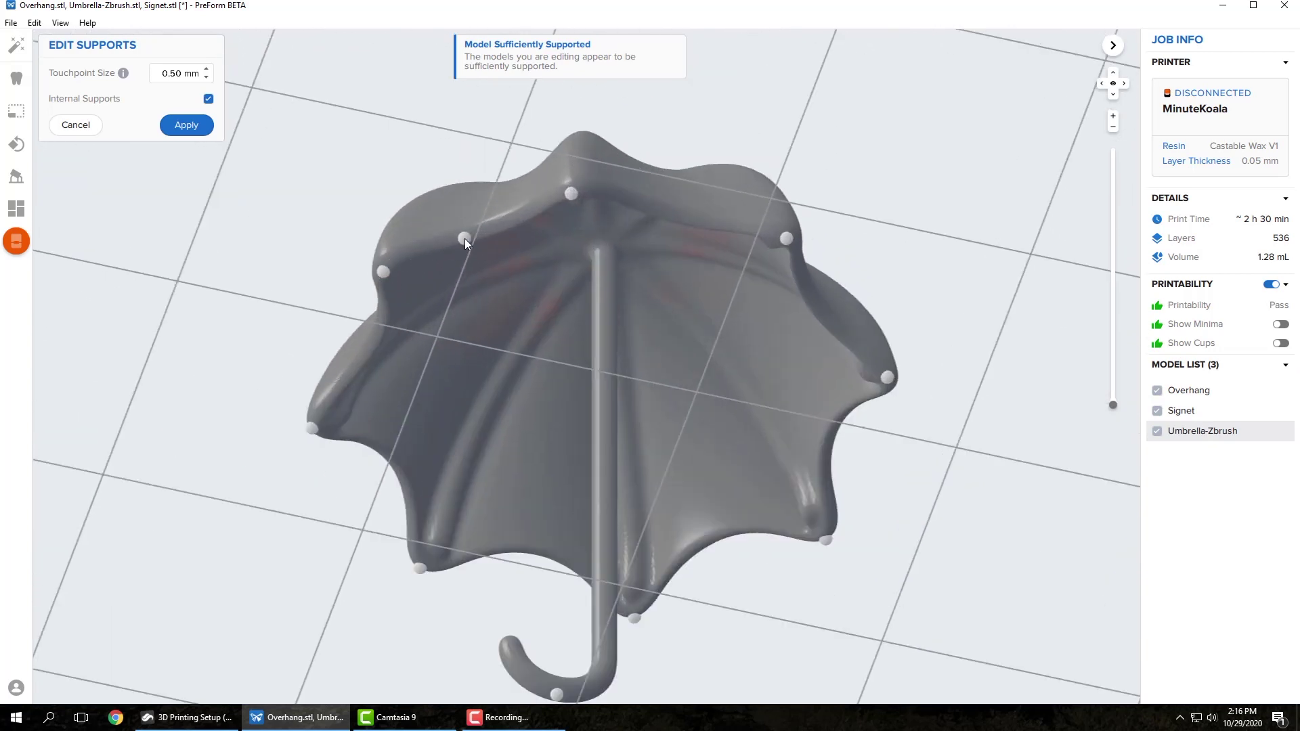
left_click(573, 195)
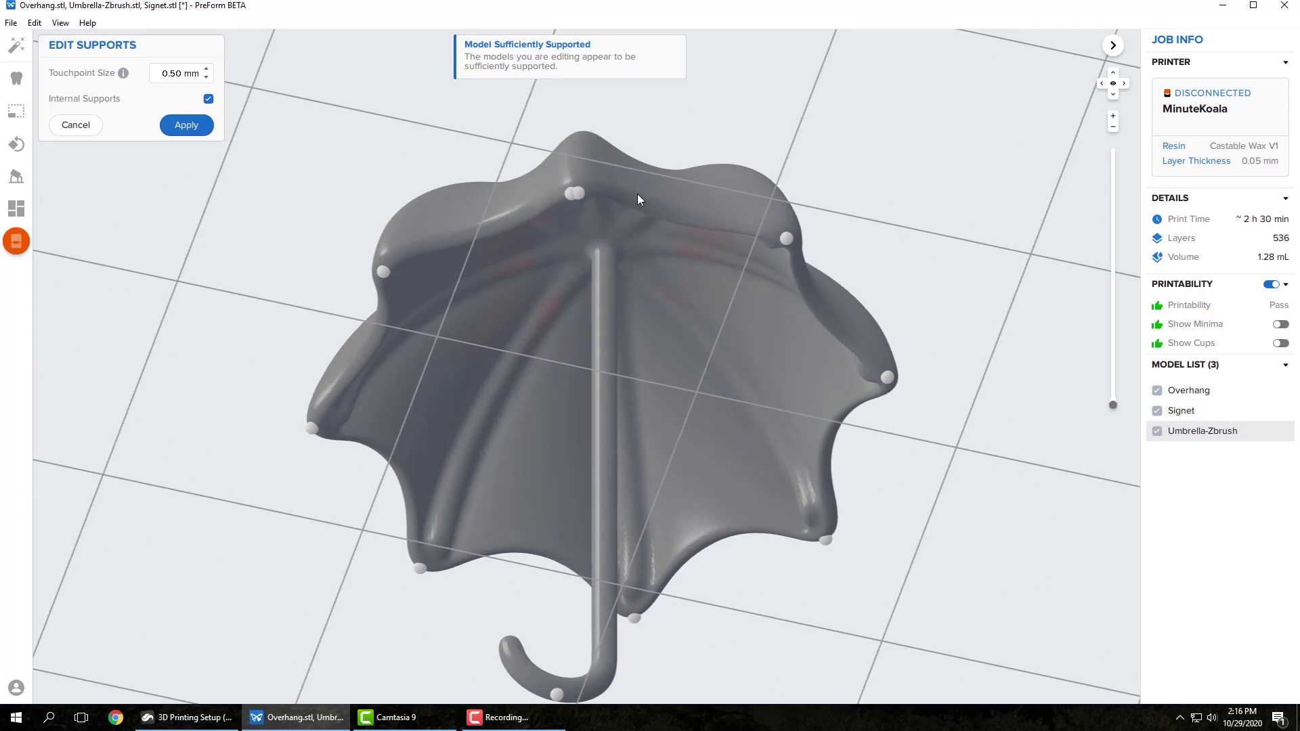
left_click(785, 238)
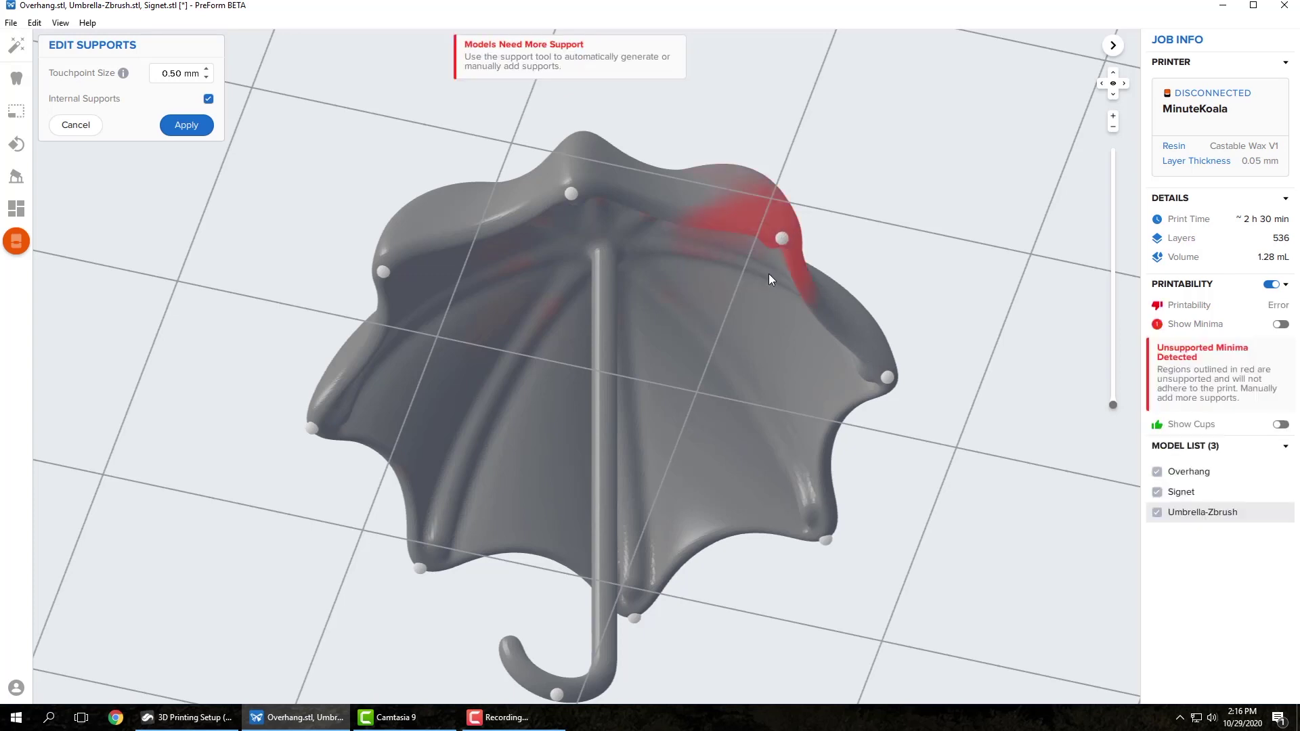
Apply the manually placed support points to build the umbrella's supports and raft
scroll(673, 339, "down", 3)
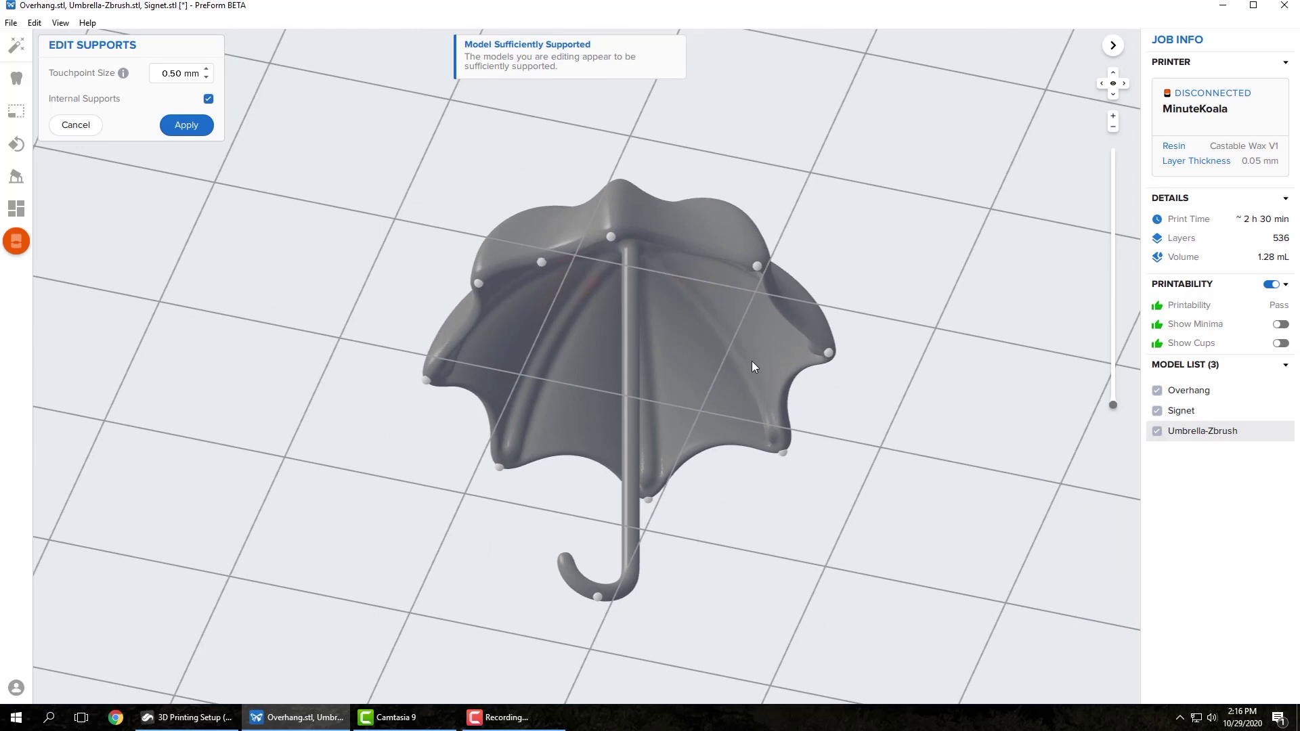
left_click(527, 290)
left_click(179, 129)
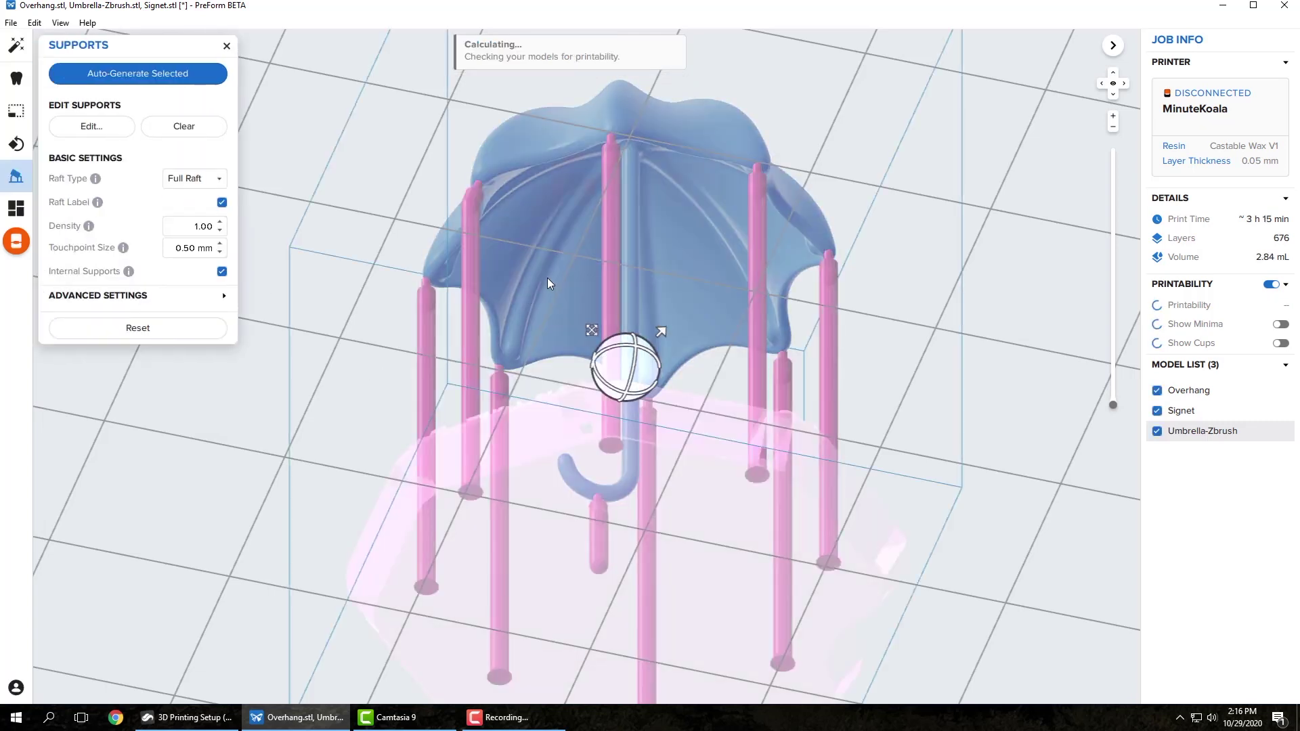
Inspect the supports and full raft around the umbrella and deselect the model
right_click_drag(548, 278, 537, 447)
middle_click_drag(602, 443, 603, 282)
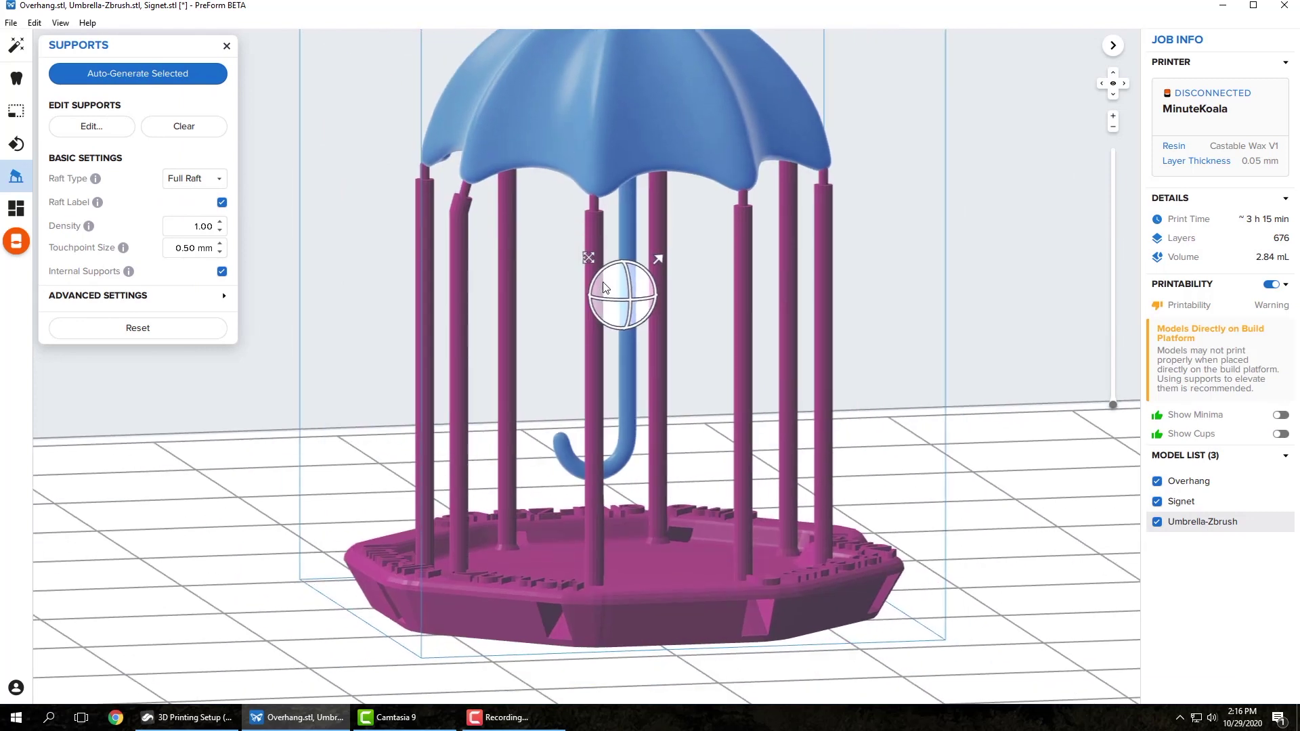
scroll(605, 287, "down", 5)
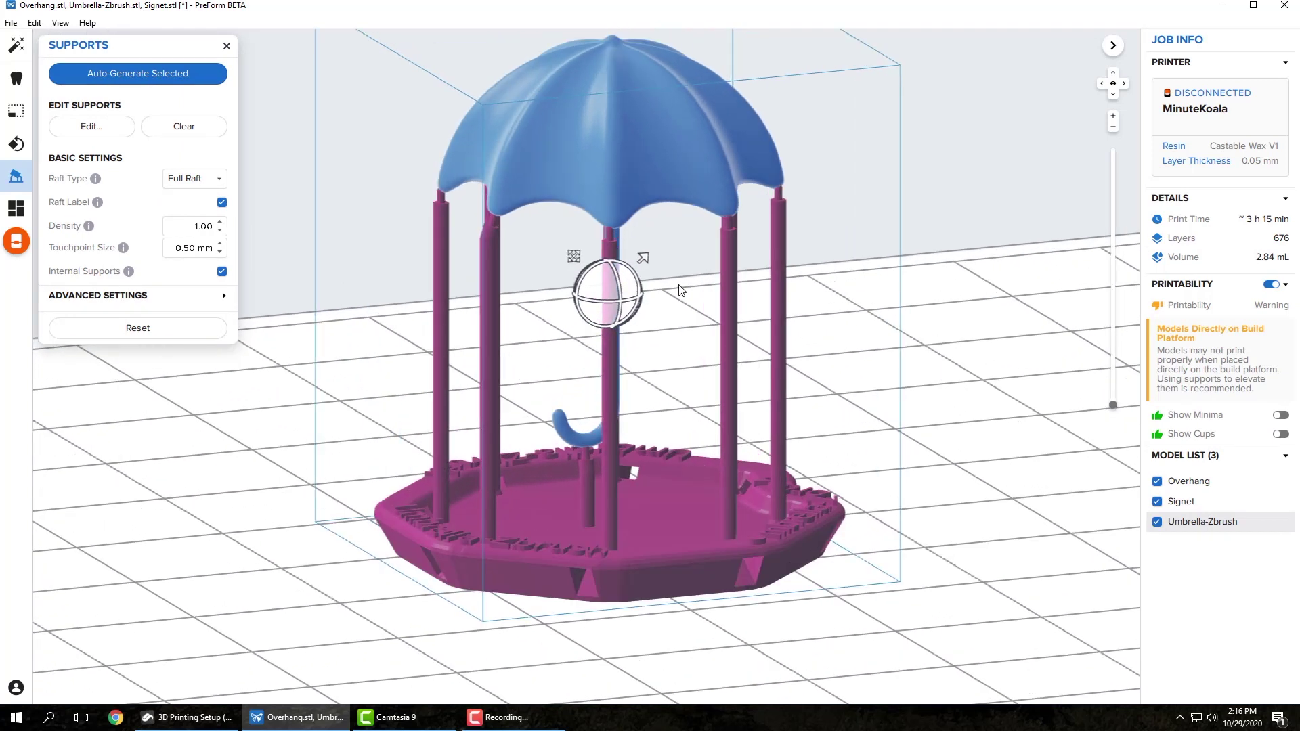
left_click(946, 303)
right_click_drag(718, 360, 657, 338)
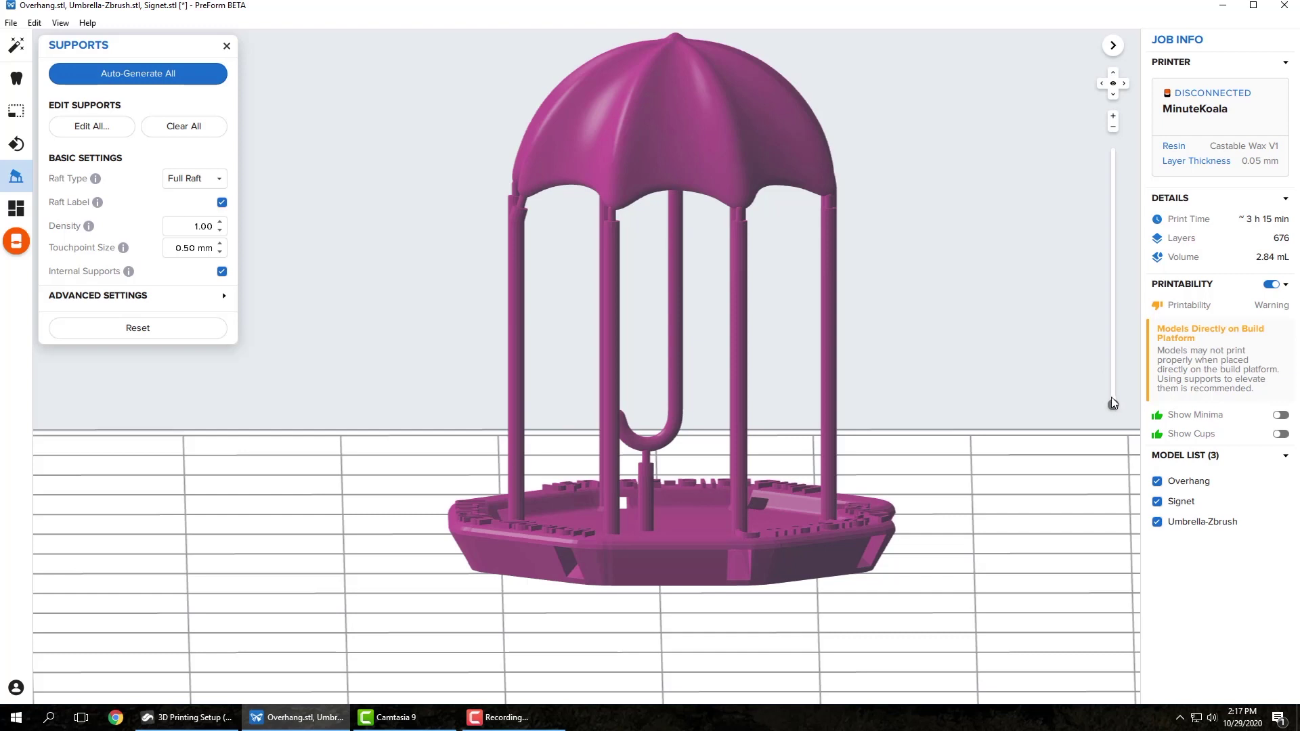
Preview the print layers from the raft base up through the support pillars and umbrella handle to layer 389
left_click_drag(1113, 401, 1112, 387)
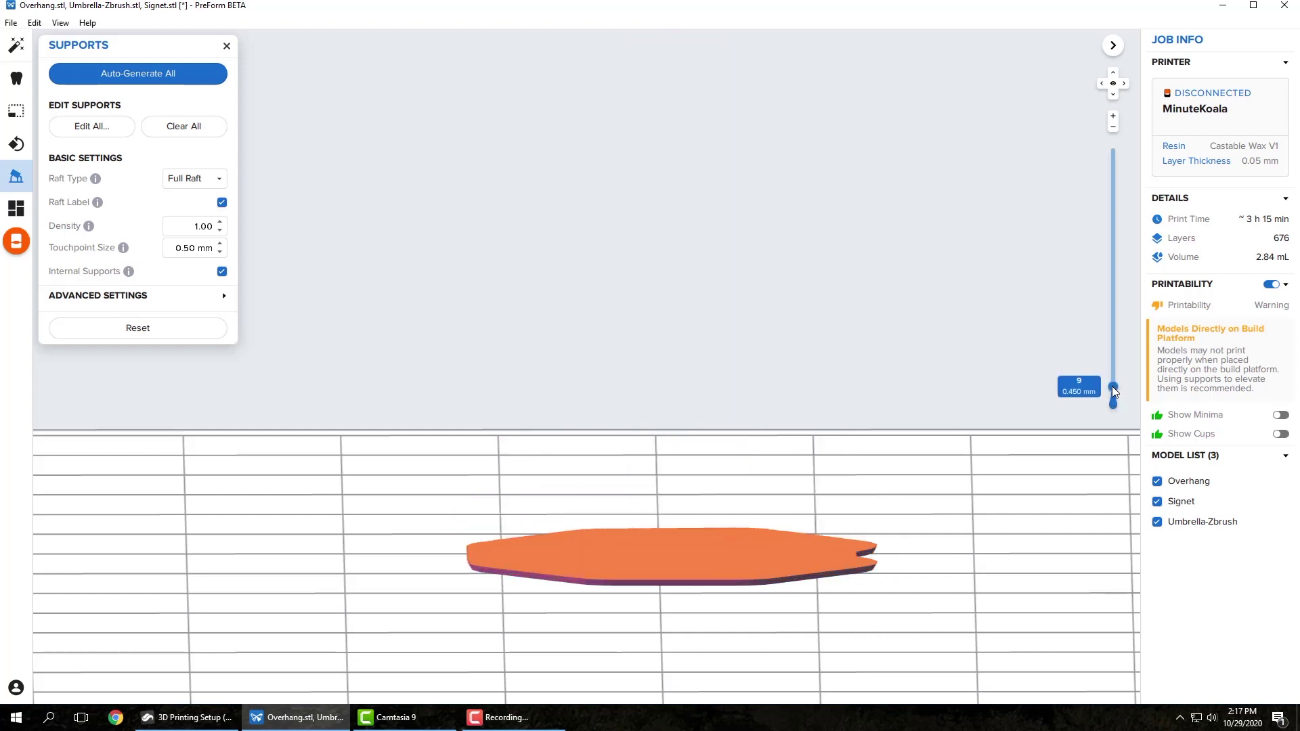
right_click_drag(901, 339, 903, 412)
middle_click_drag(914, 398, 852, 431)
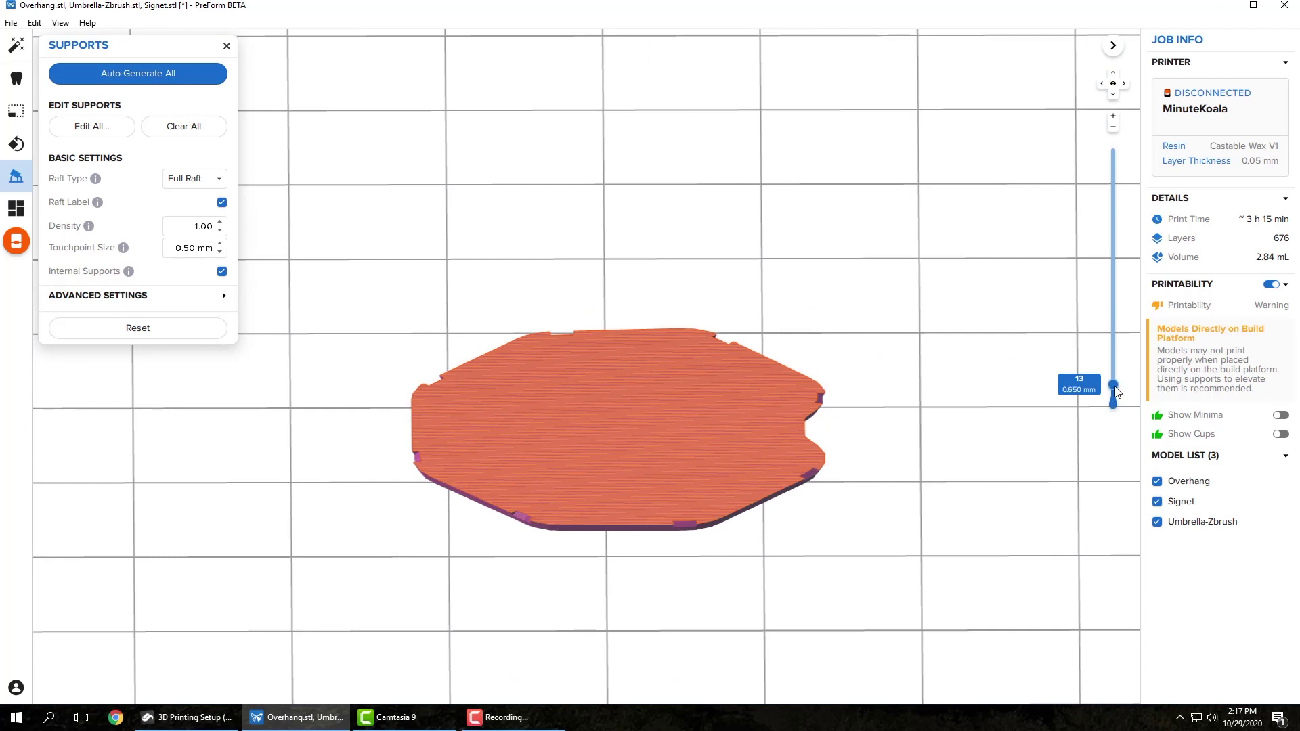
left_click_drag(1113, 385, 1113, 328)
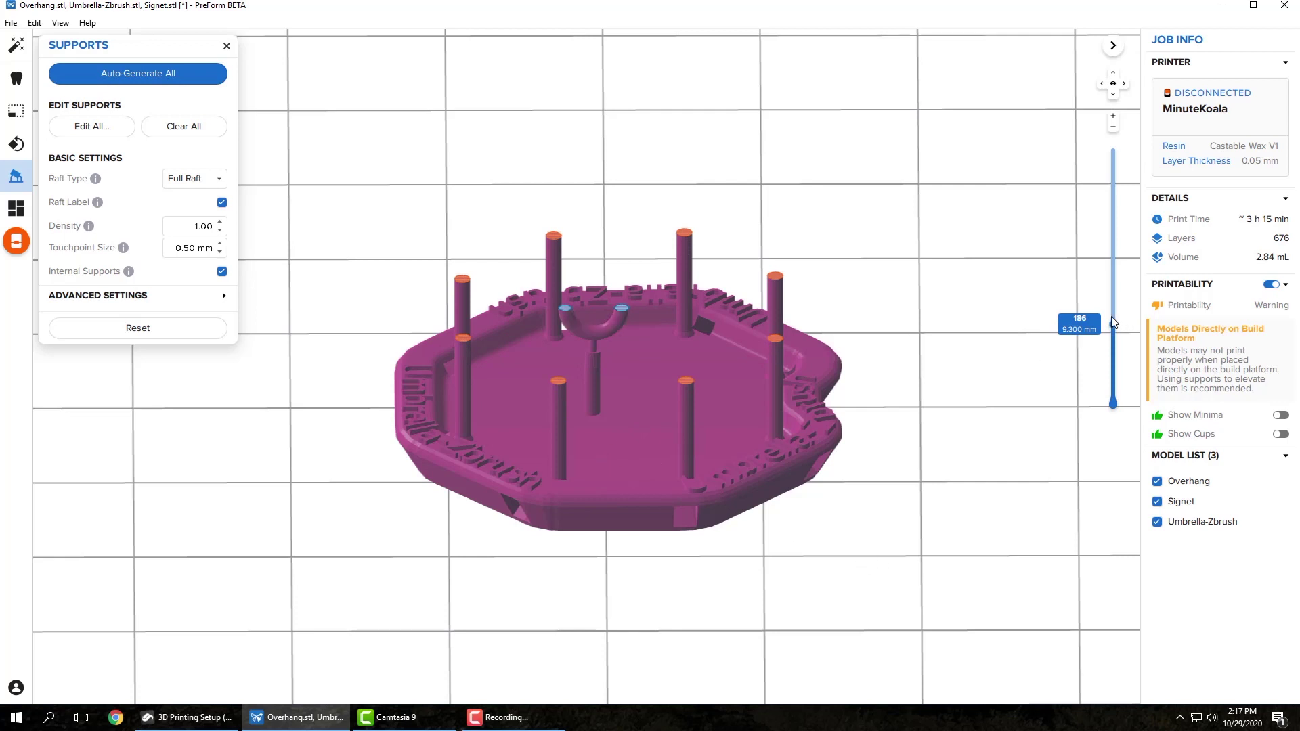
left_click_drag(1116, 328, 1114, 253)
middle_click_drag(939, 315, 929, 428)
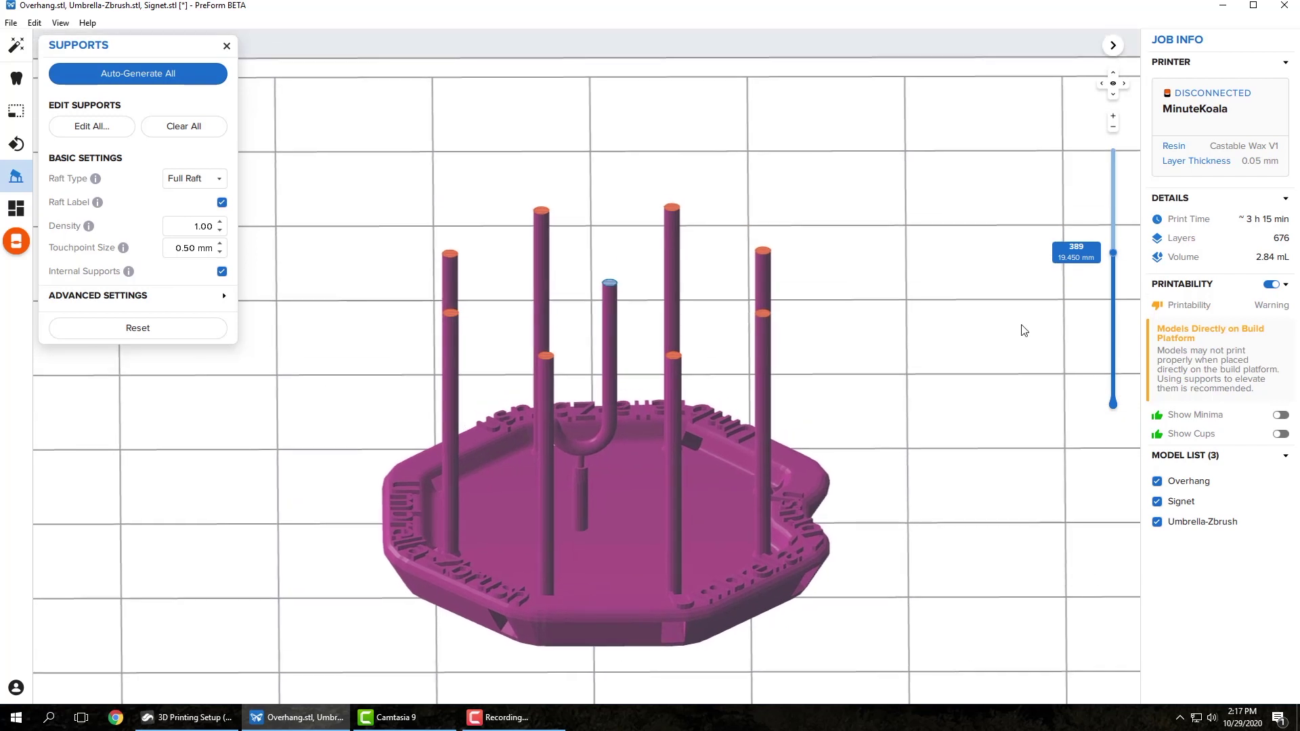
Preview the layers where the supported canopy tips start and join into the rim, continuing up to layer 676
left_click_drag(1115, 252, 1115, 221)
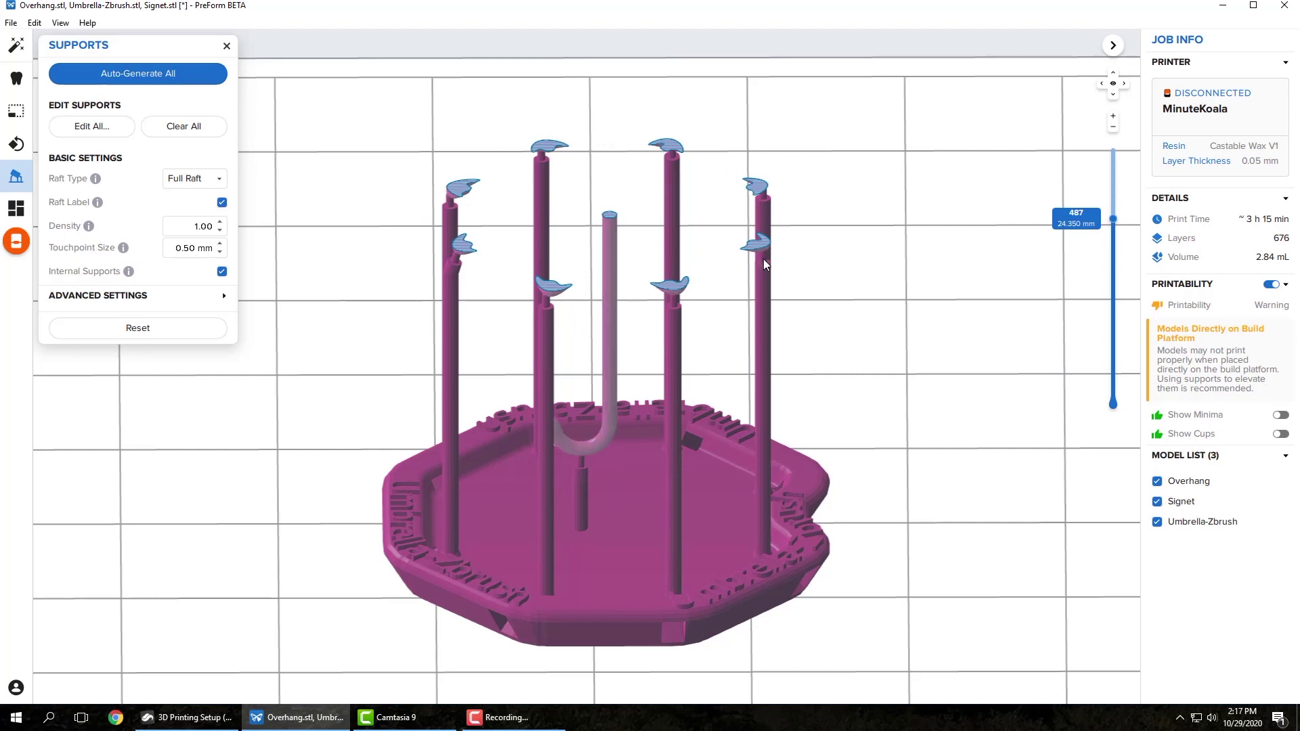
scroll(681, 281, "up", 3)
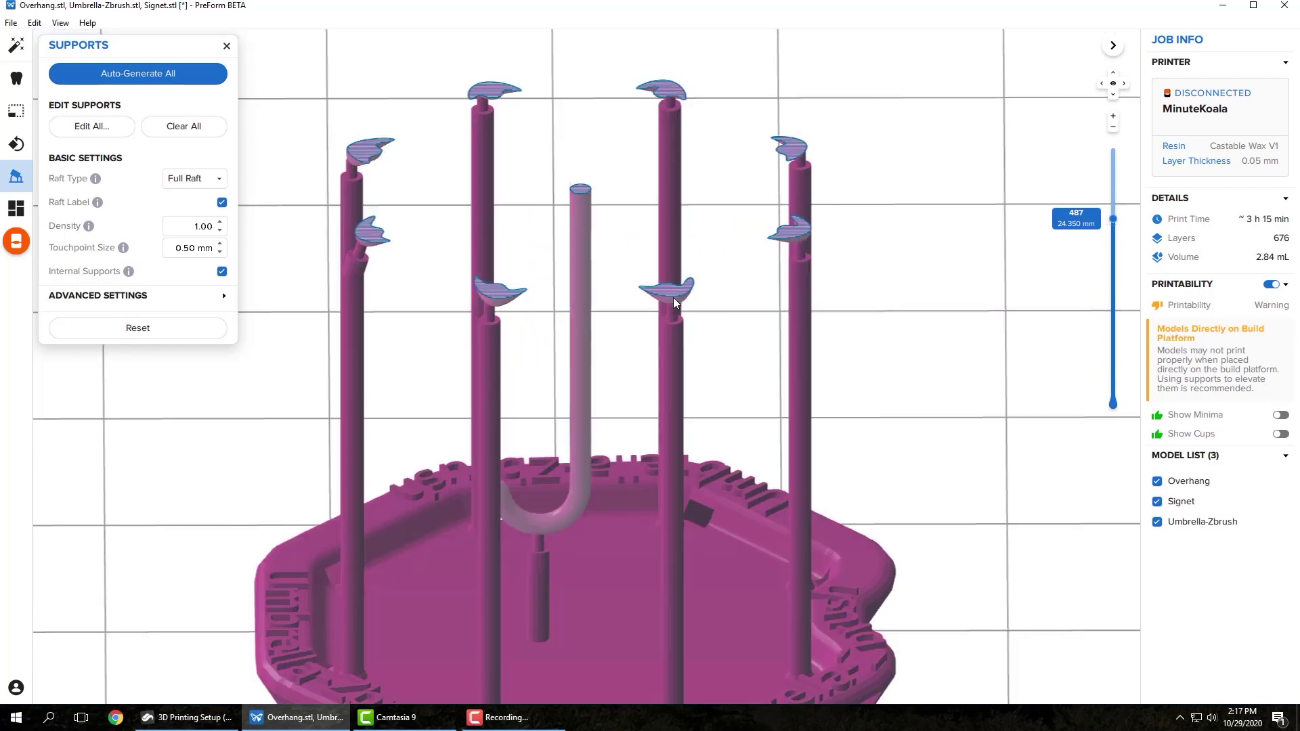
left_click_drag(1114, 219, 1113, 208)
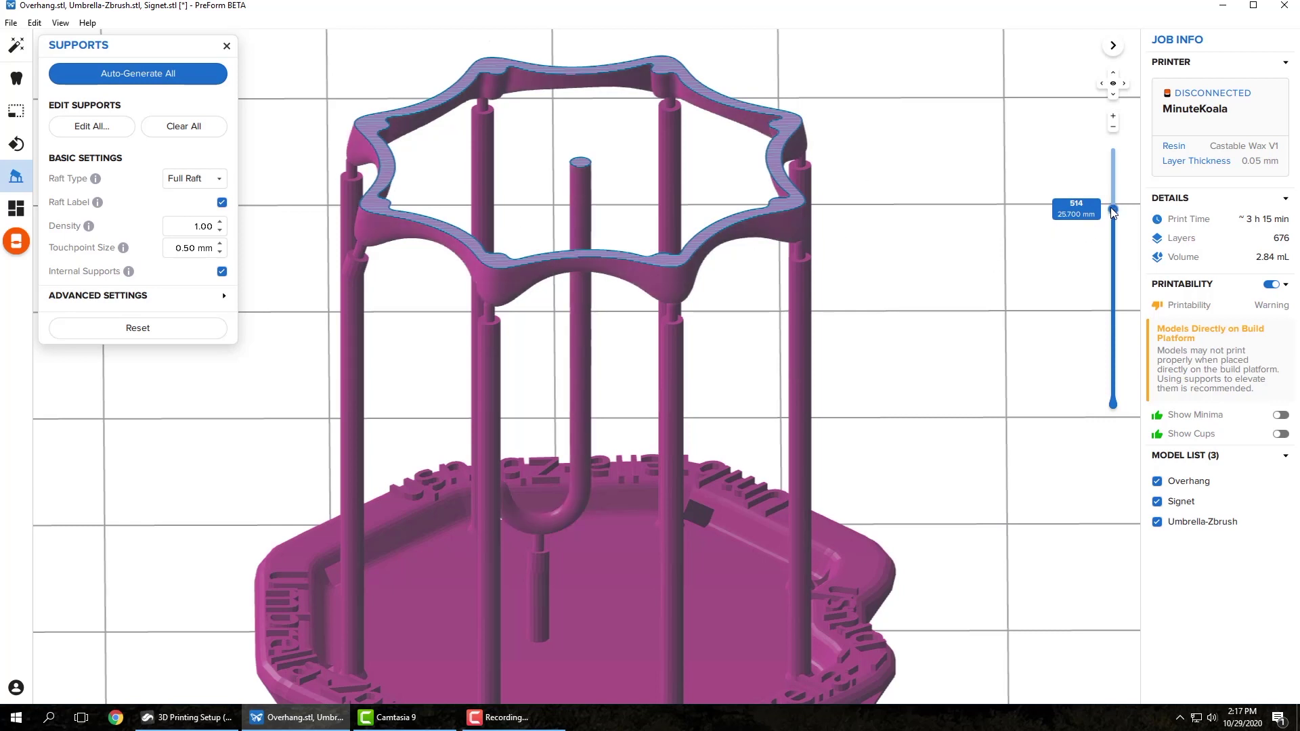
left_click_drag(1114, 211, 1116, 158)
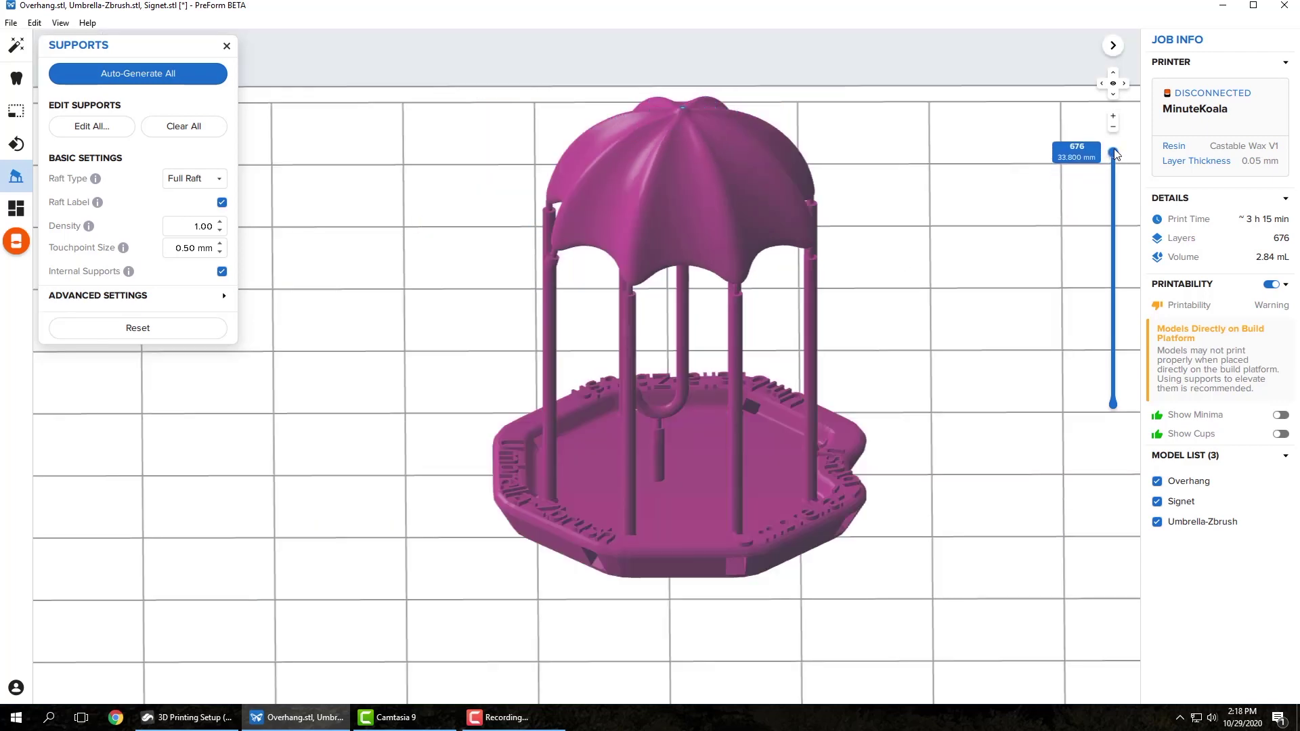
Return the layer preview to the whole model and examine the full raft and its raised name label from several angles
middle_click_drag(715, 281, 654, 290)
right_click_drag(771, 332, 670, 391)
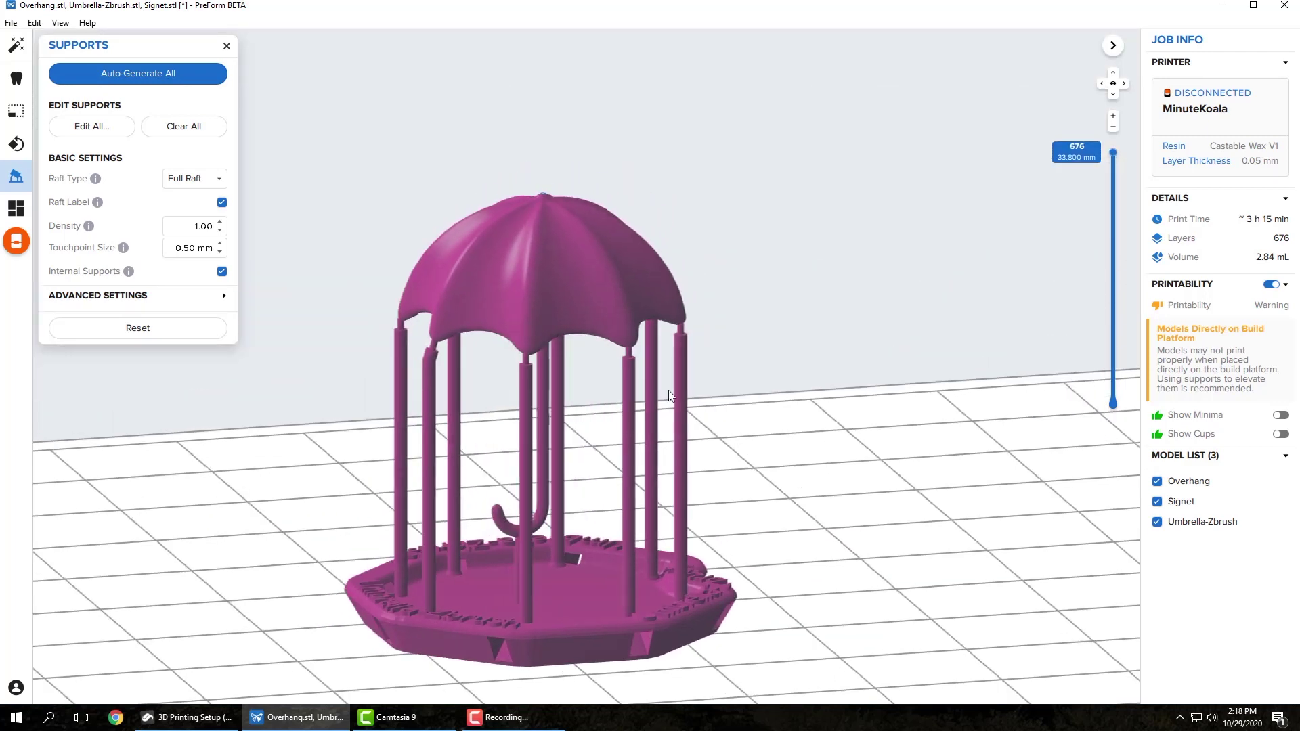
middle_click_drag(595, 367, 718, 255)
left_click_drag(1113, 154, 1101, 439)
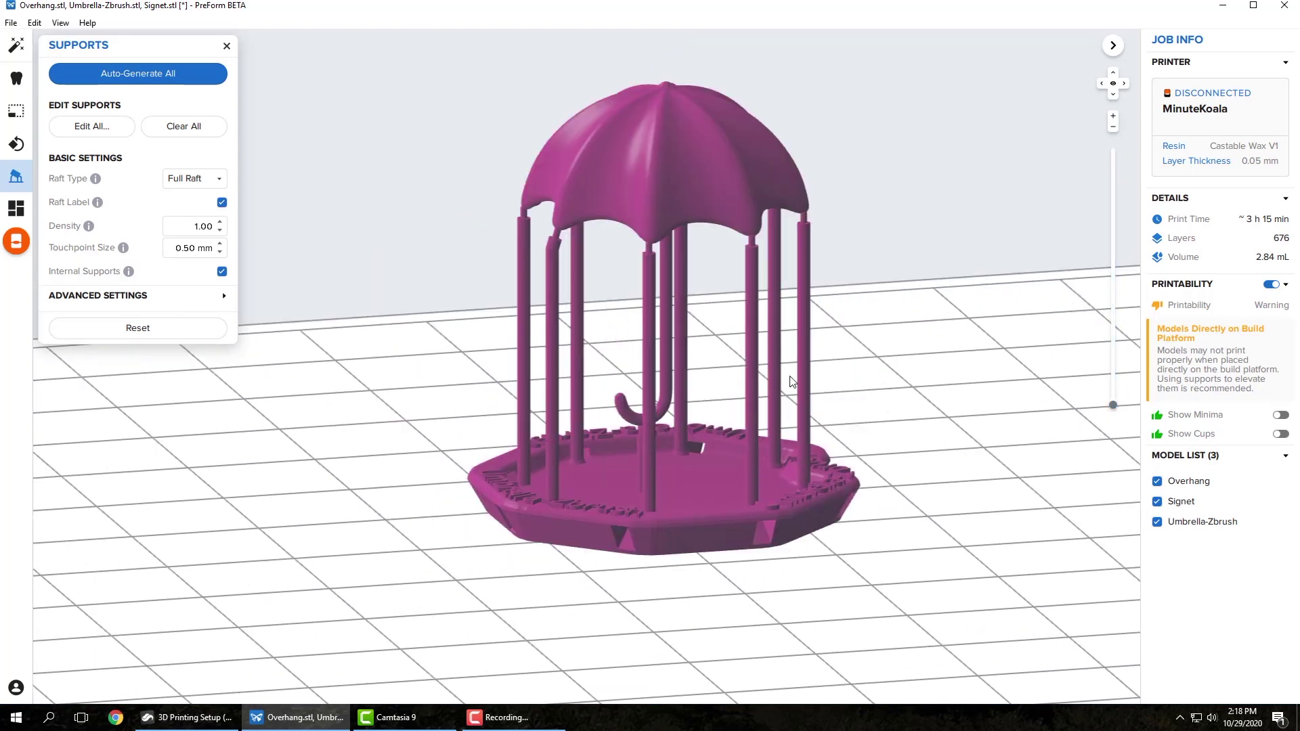
scroll(731, 374, "up", 2)
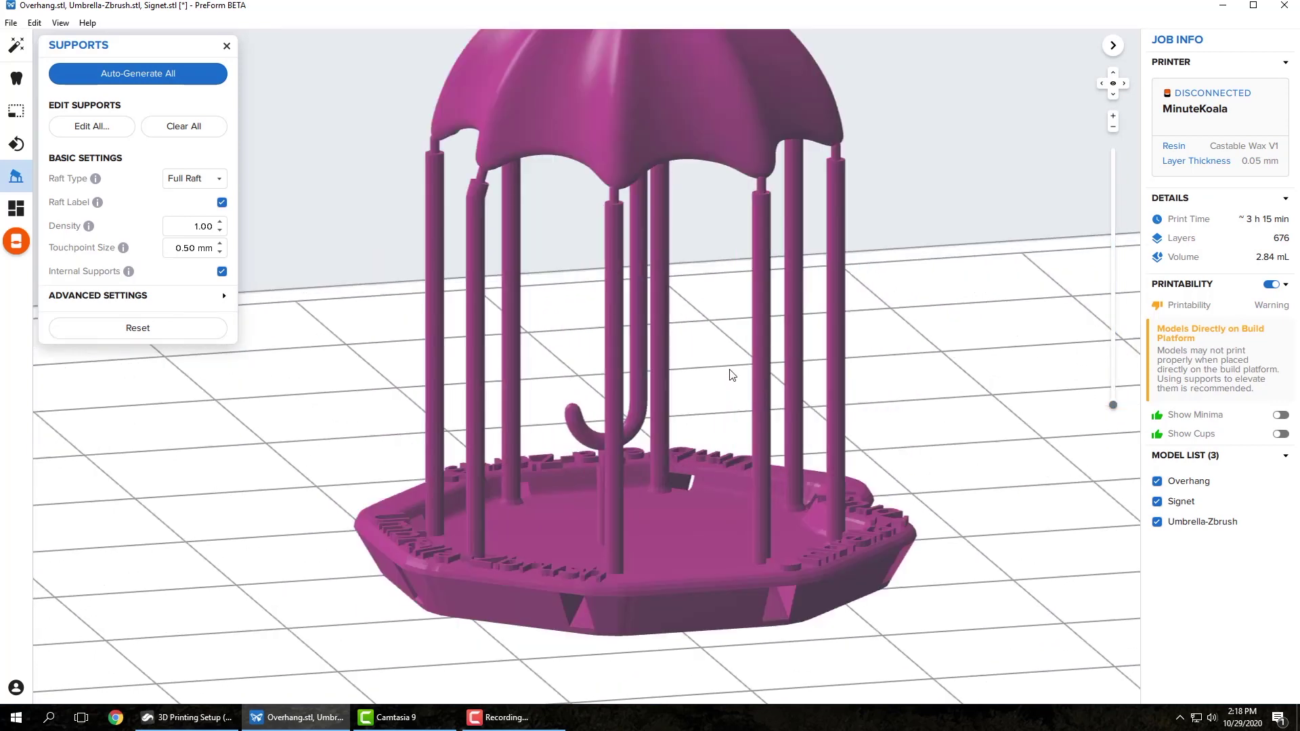
right_click_drag(723, 372, 740, 473)
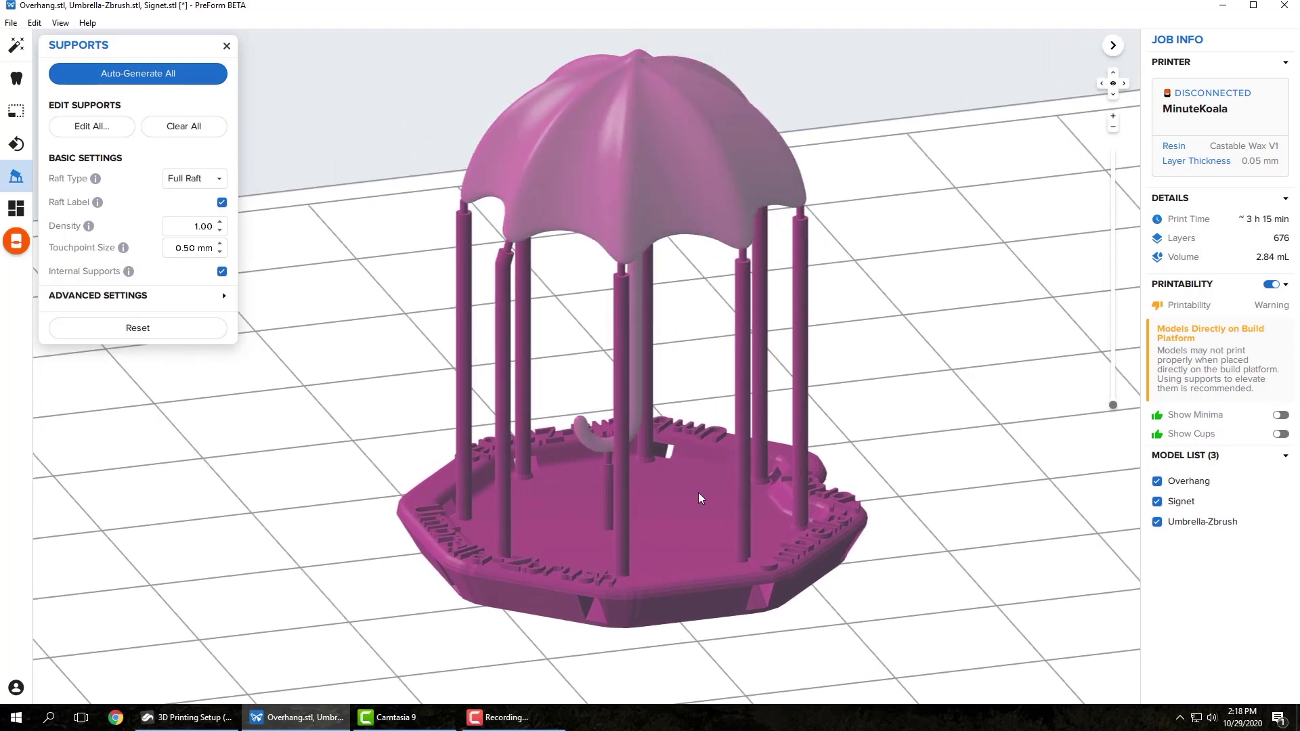
middle_click_drag(692, 503, 708, 512)
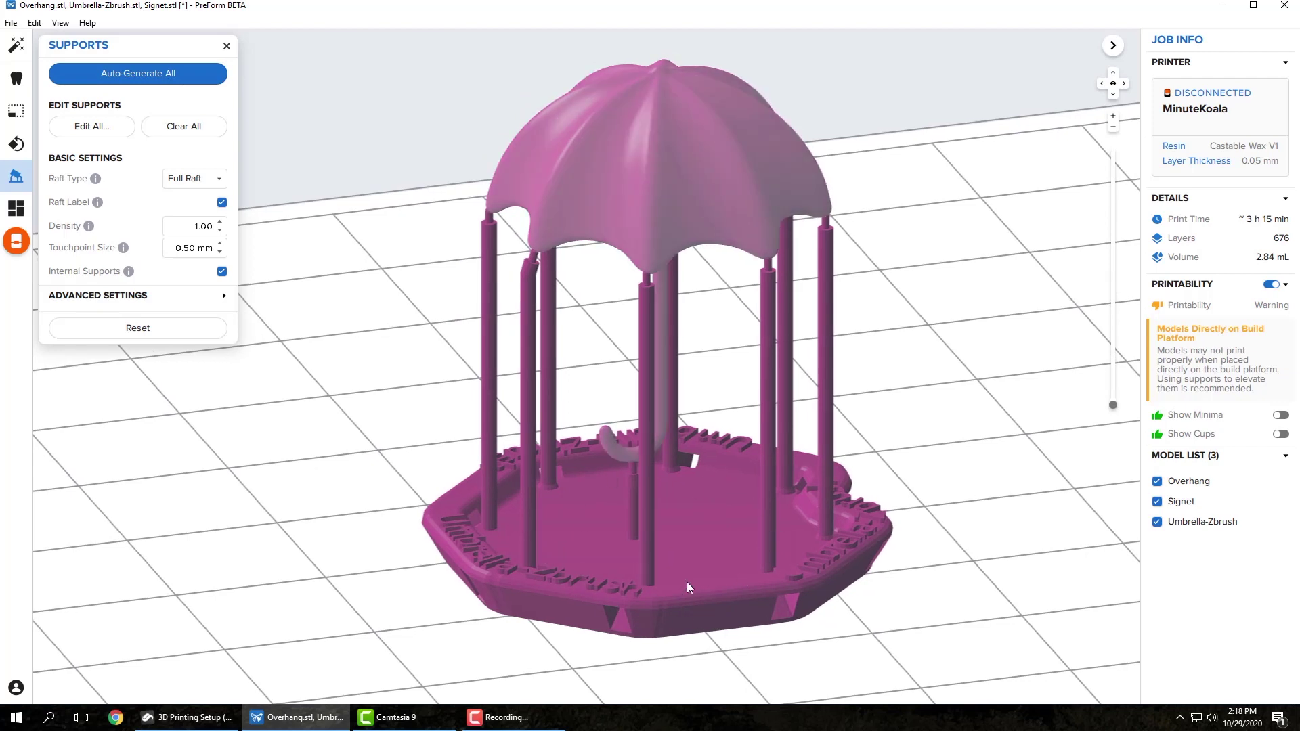
right_click_drag(664, 595, 768, 577)
middle_click_drag(767, 572, 777, 604)
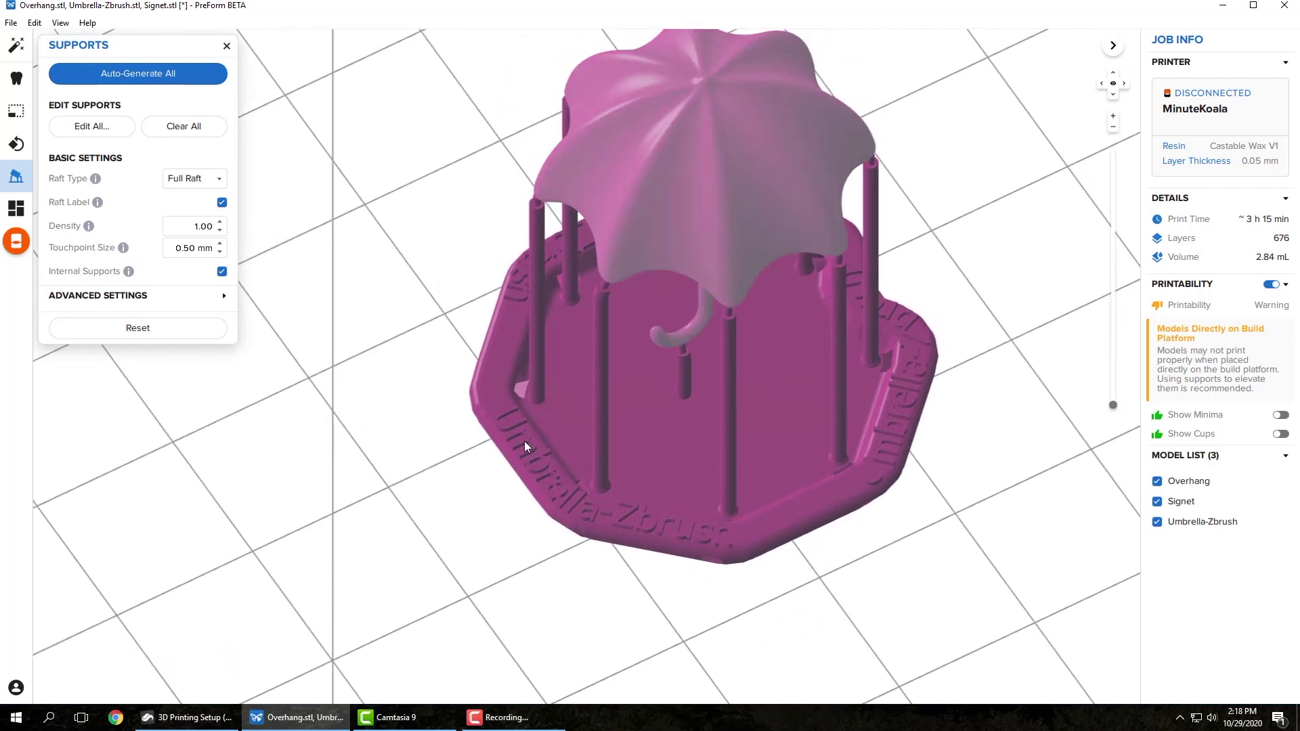
right_click_drag(597, 527, 622, 495)
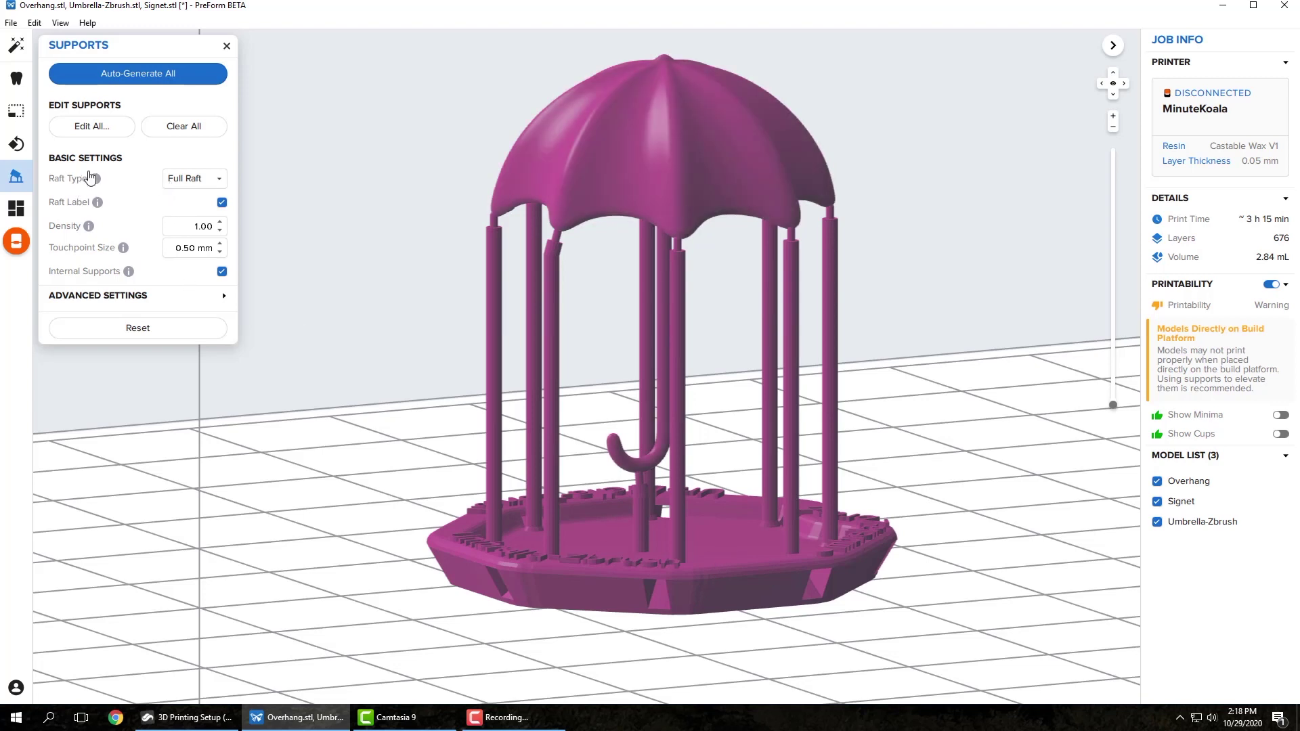
Change the raft type to Mini Rafts and reapply the existing support points to rebuild the umbrella's supports
left_click(207, 179)
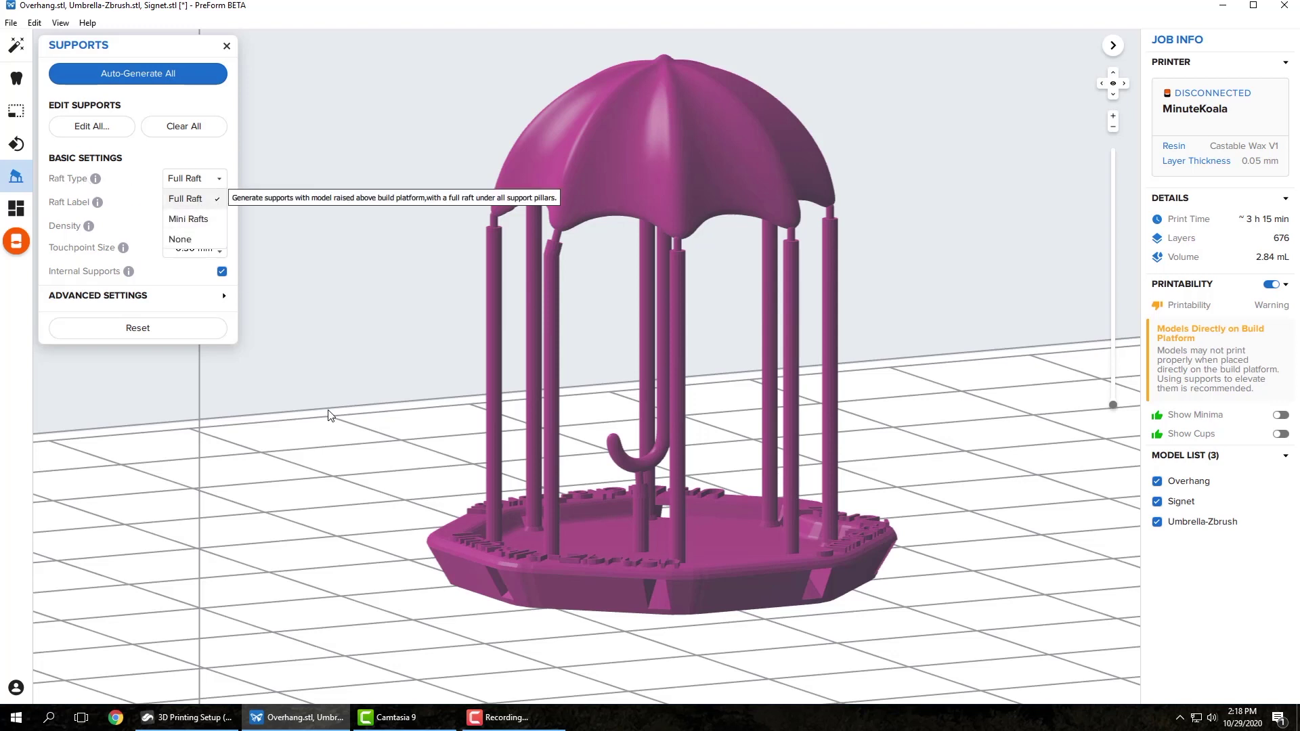
left_click(181, 218)
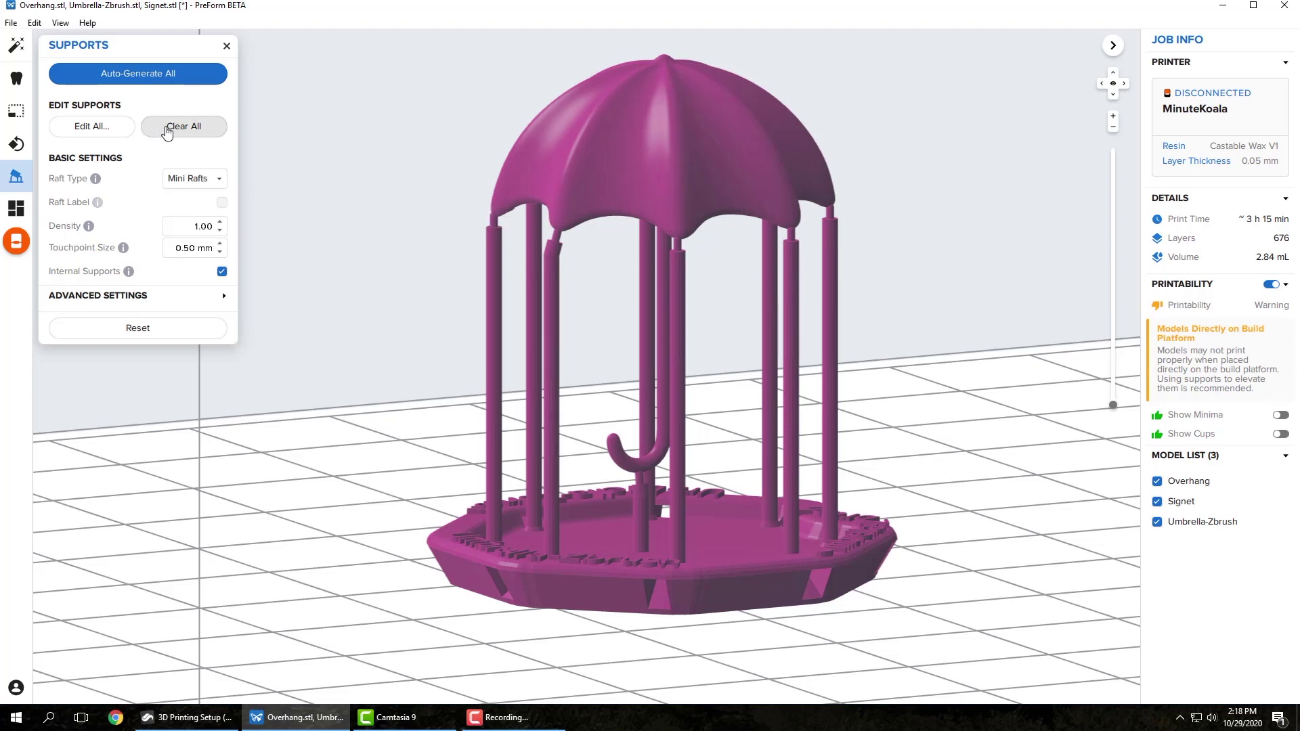
left_click(77, 129)
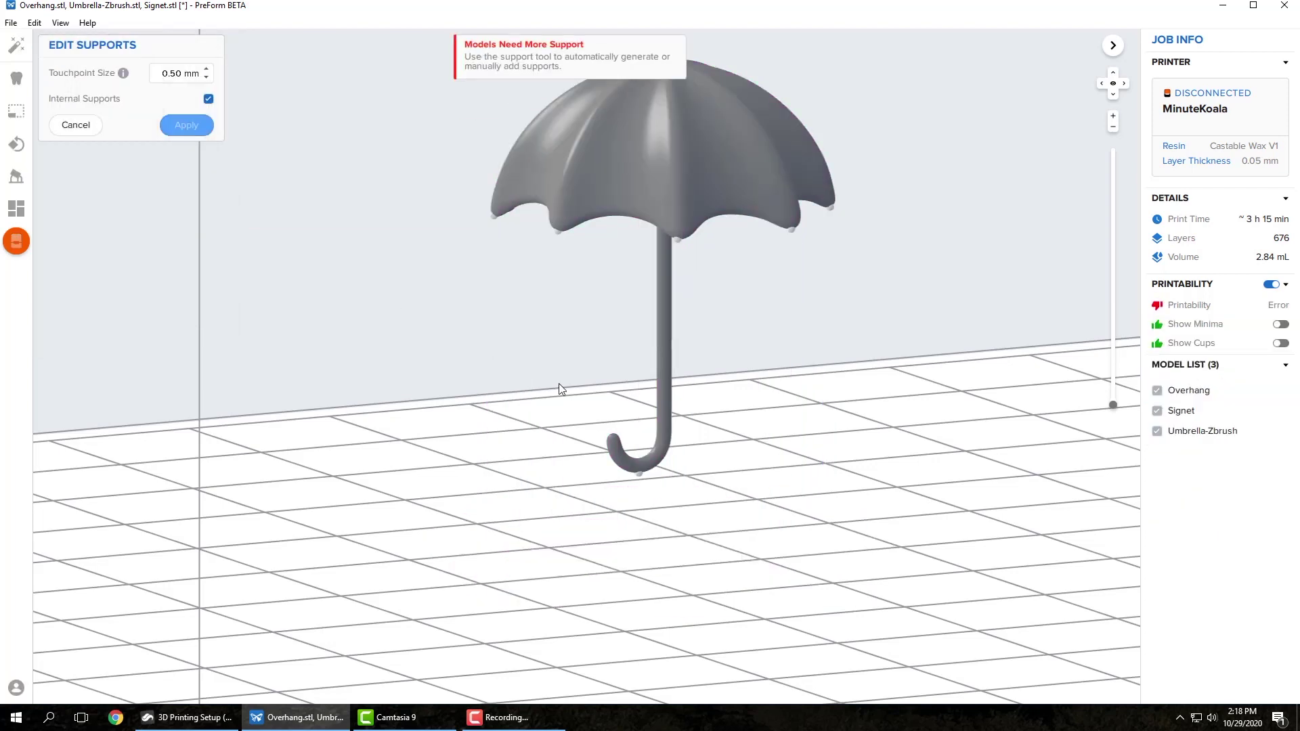
scroll(667, 291, "up", 5)
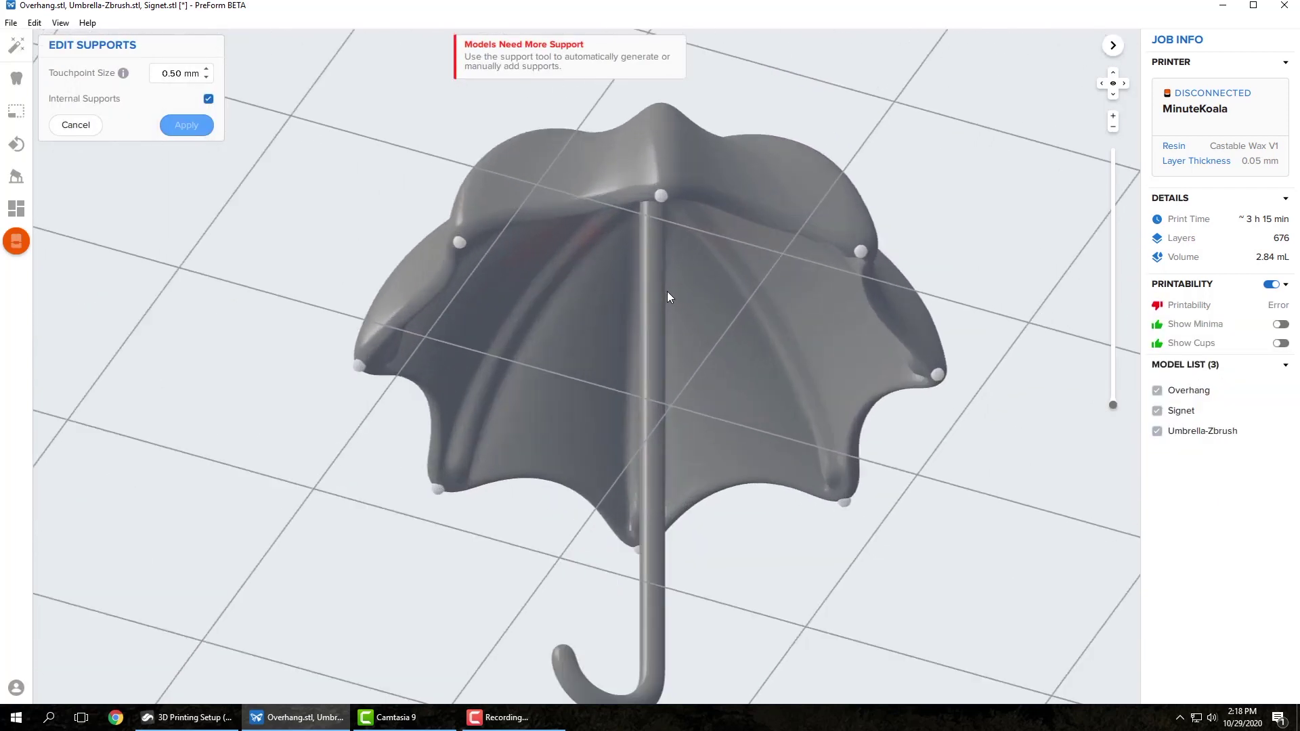
left_click(187, 124)
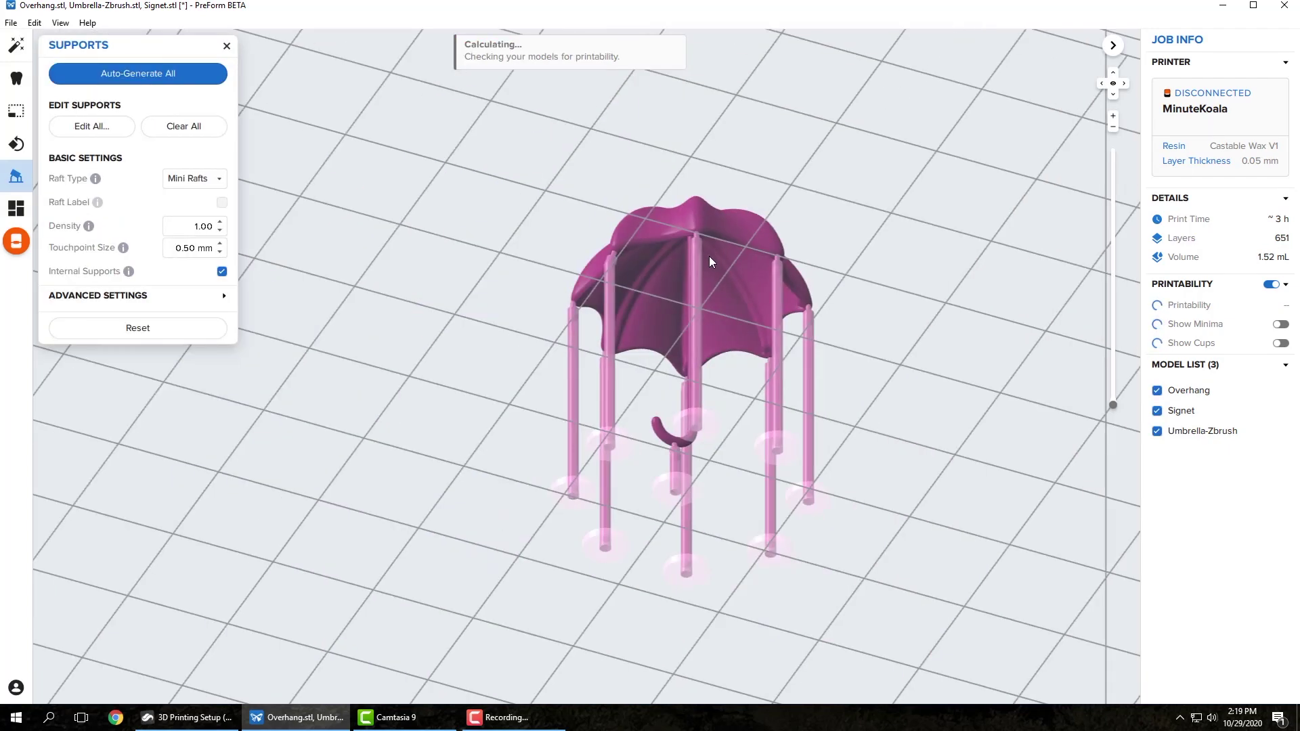
Examine the separate mini rafts under the support pillars and review the raft type options, keeping Mini Rafts
right_click_drag(709, 262, 714, 445)
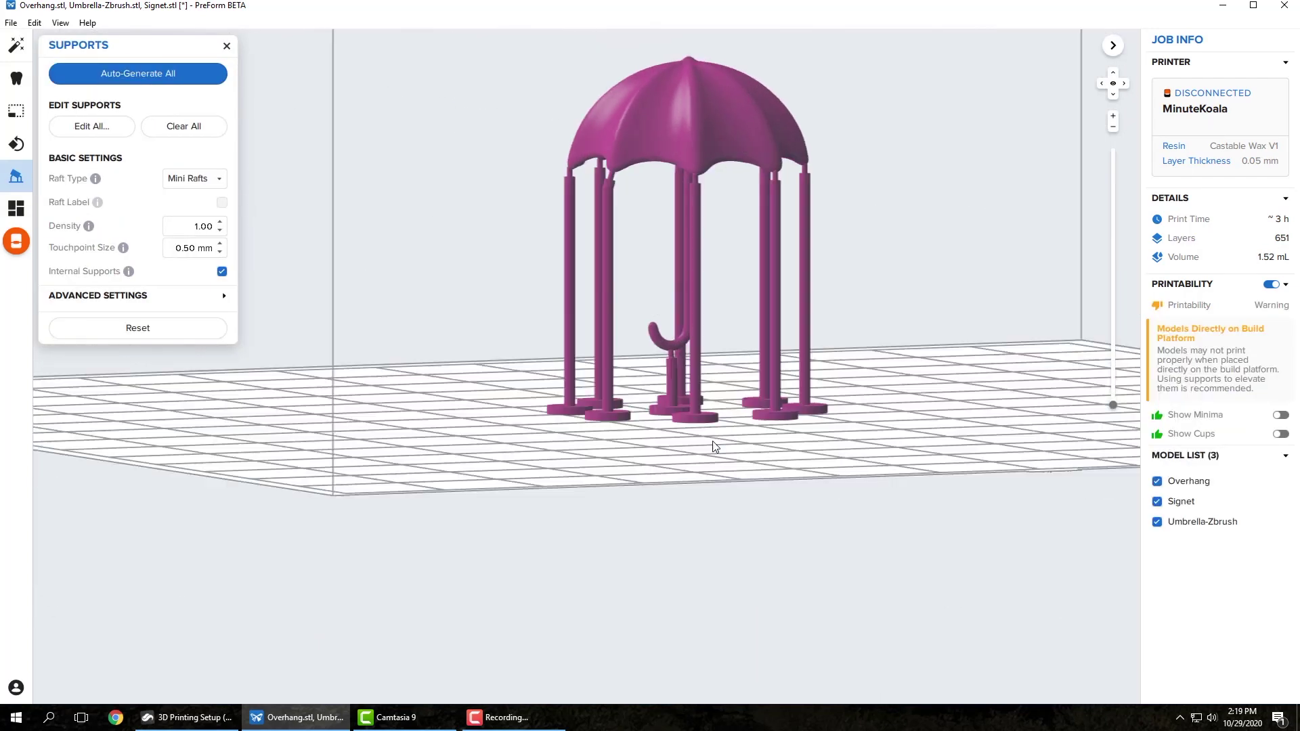
scroll(691, 437, "up", 5)
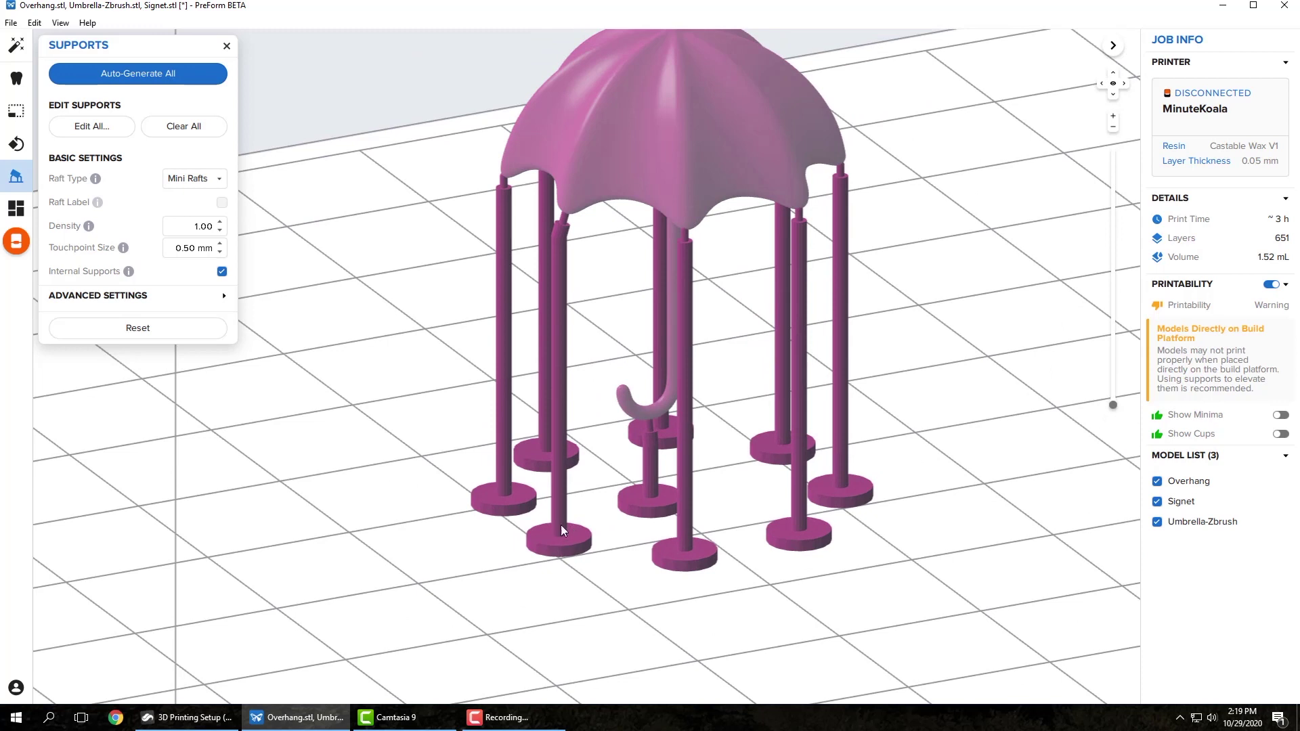
scroll(677, 441, "down", 2)
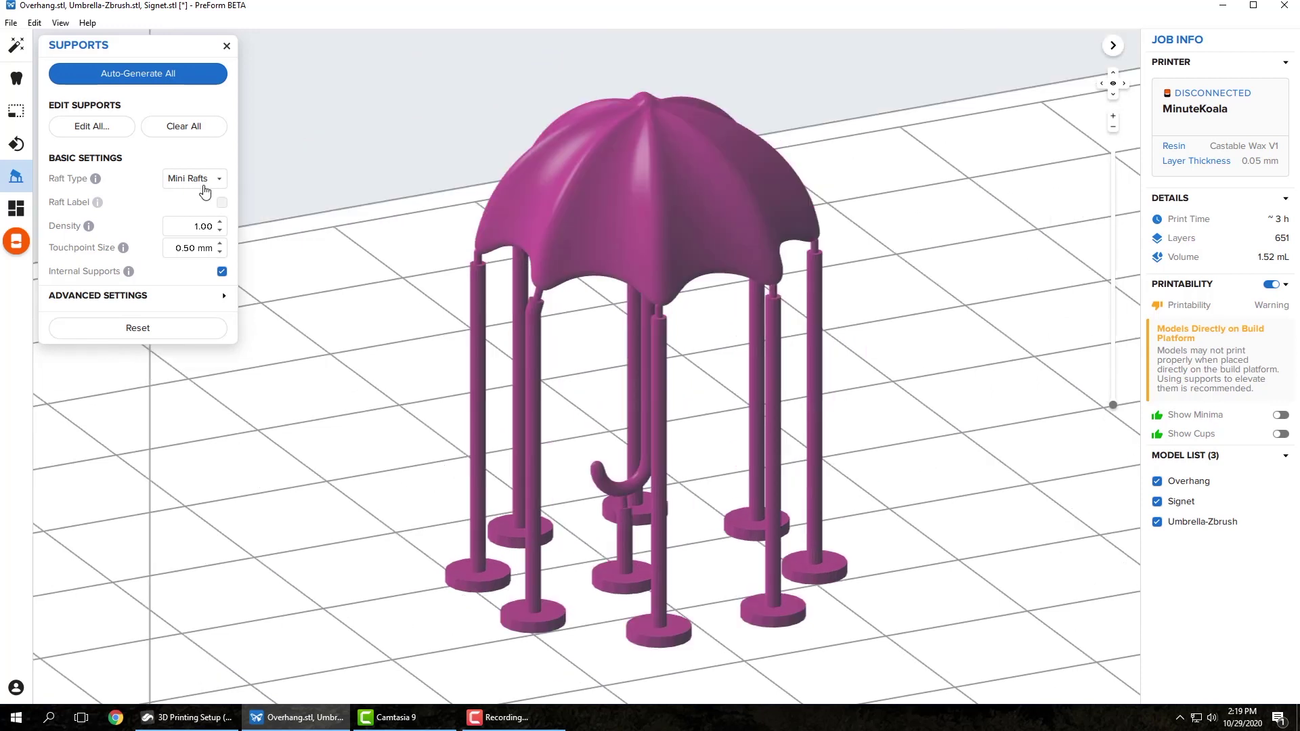
left_click(203, 179)
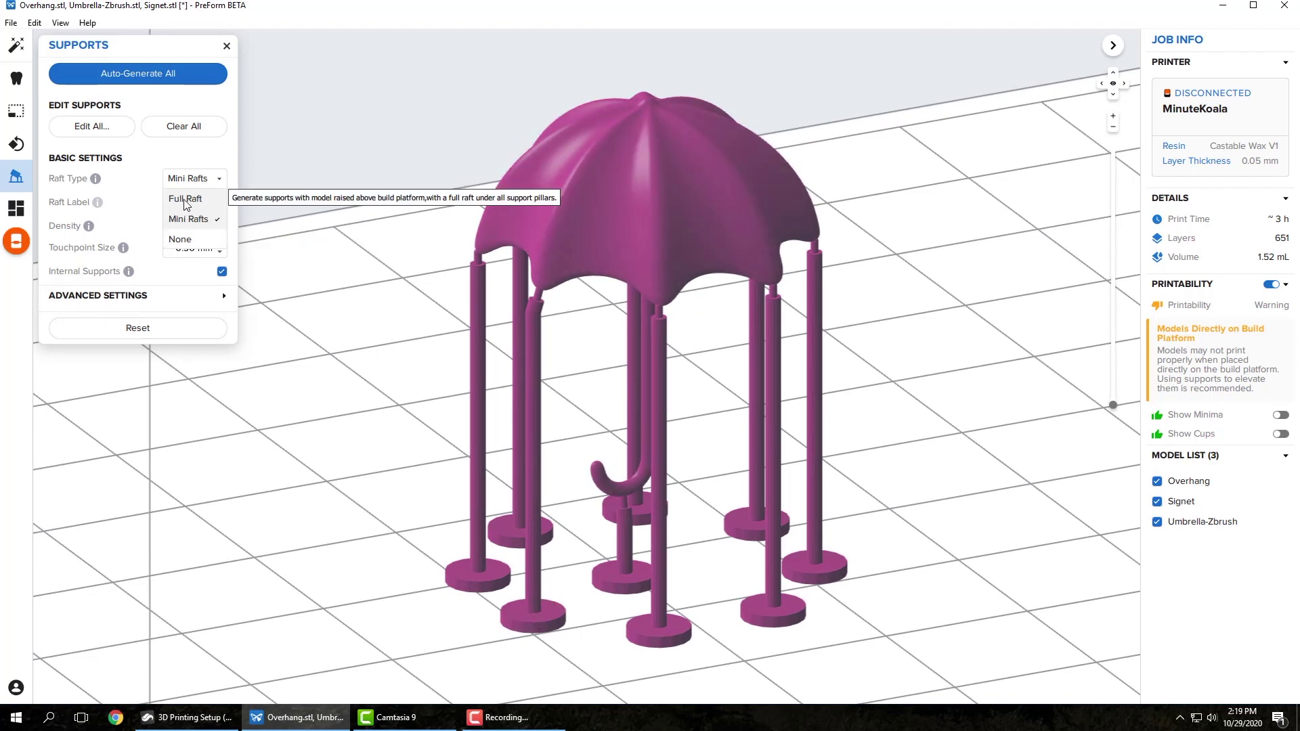
left_click(160, 201)
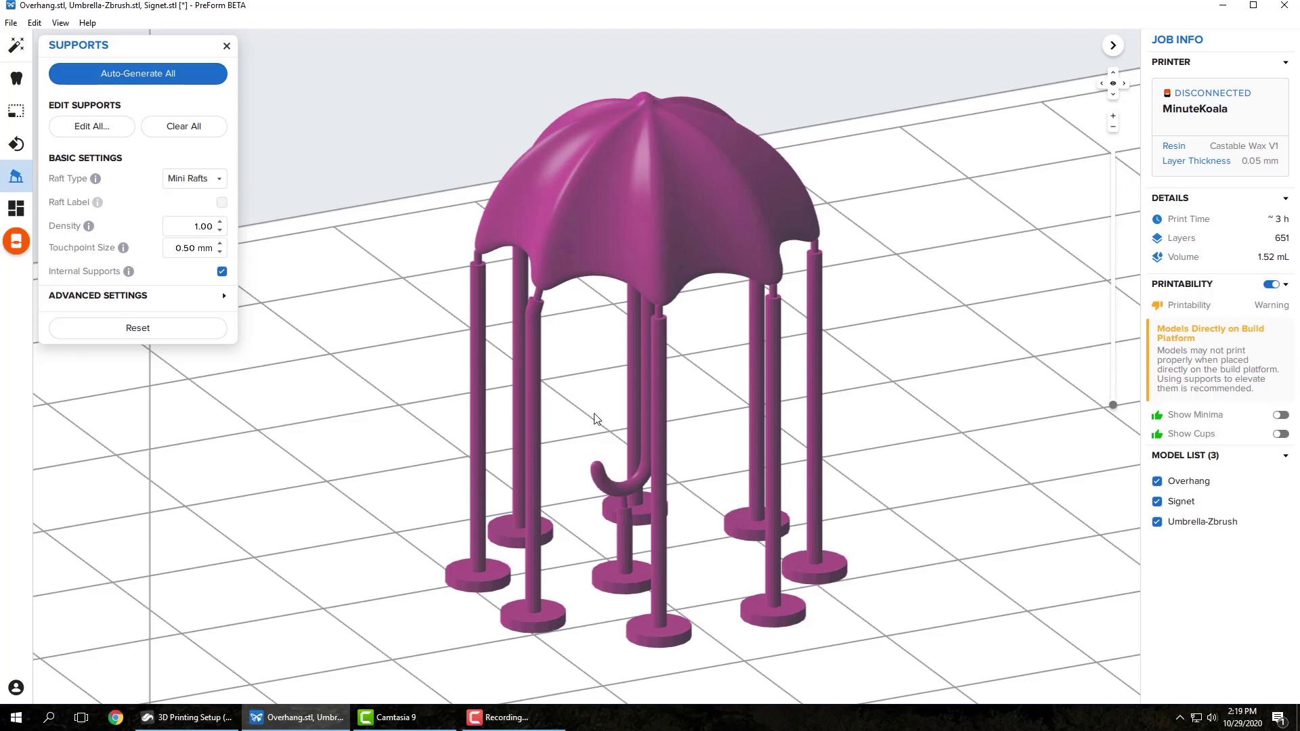
Preview the layers of the mini-raft version up to layer 627 and examine where the supports touch the canopy tips
middle_click_drag(595, 414, 612, 374)
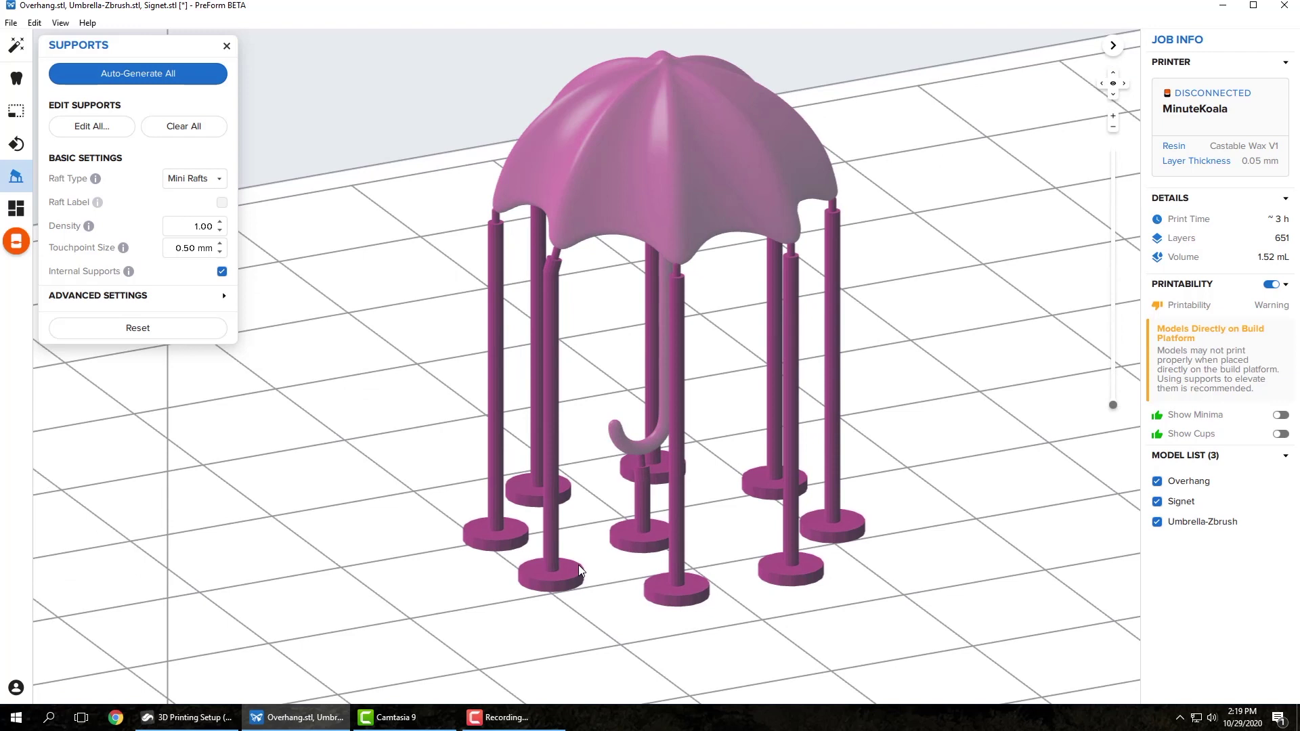
left_click_drag(1113, 405, 1118, 167)
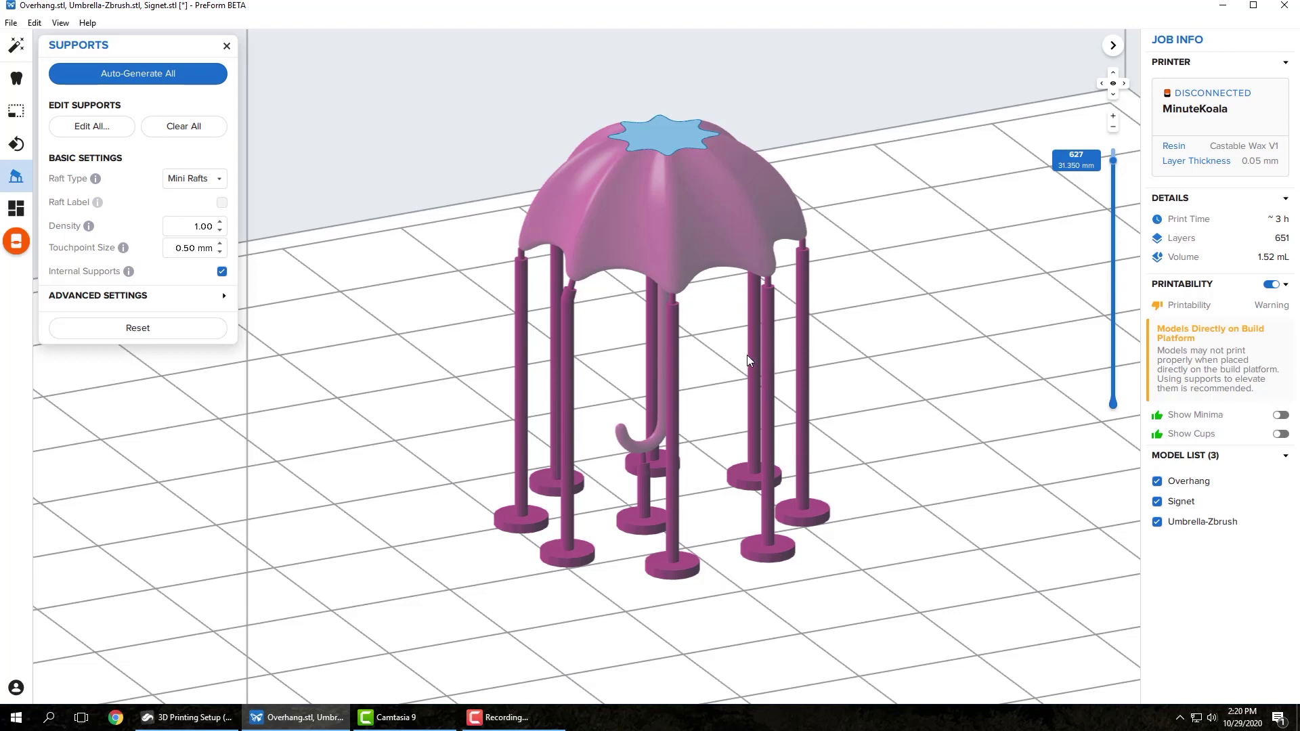
right_click_drag(746, 355, 773, 360)
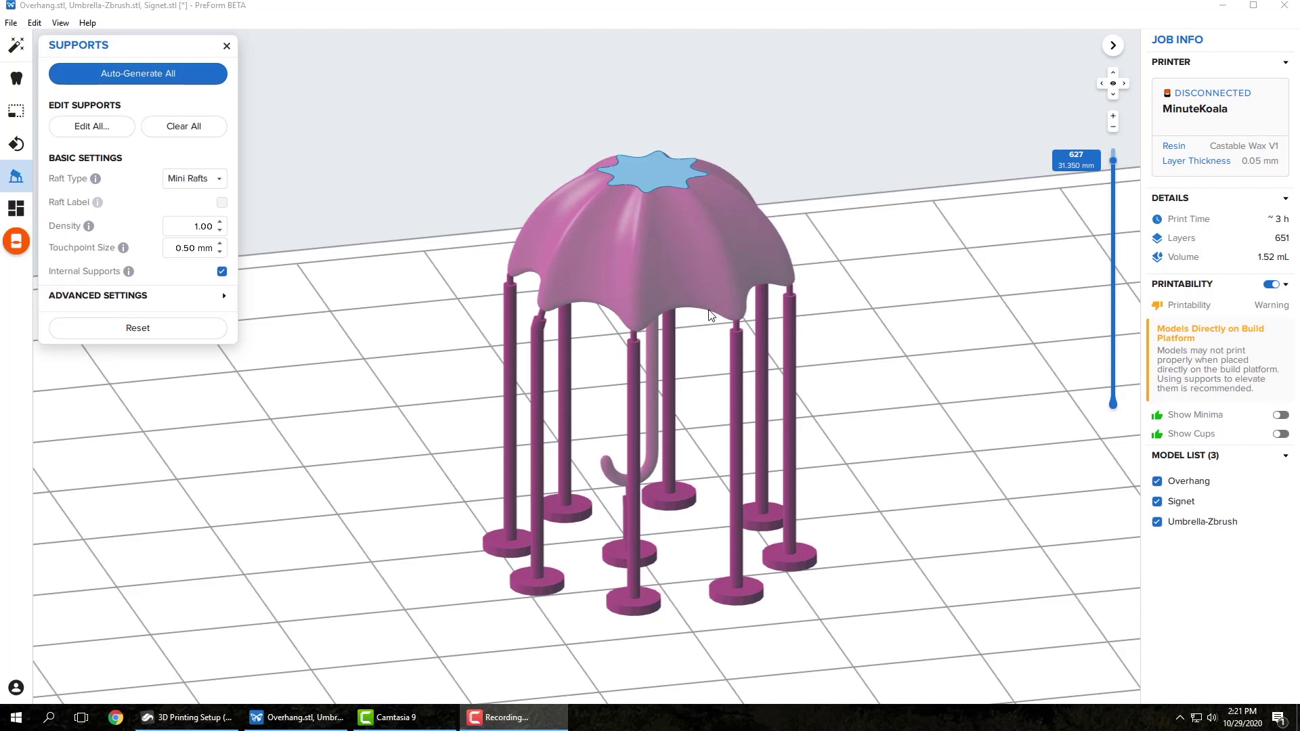
scroll(610, 434, "up", 2)
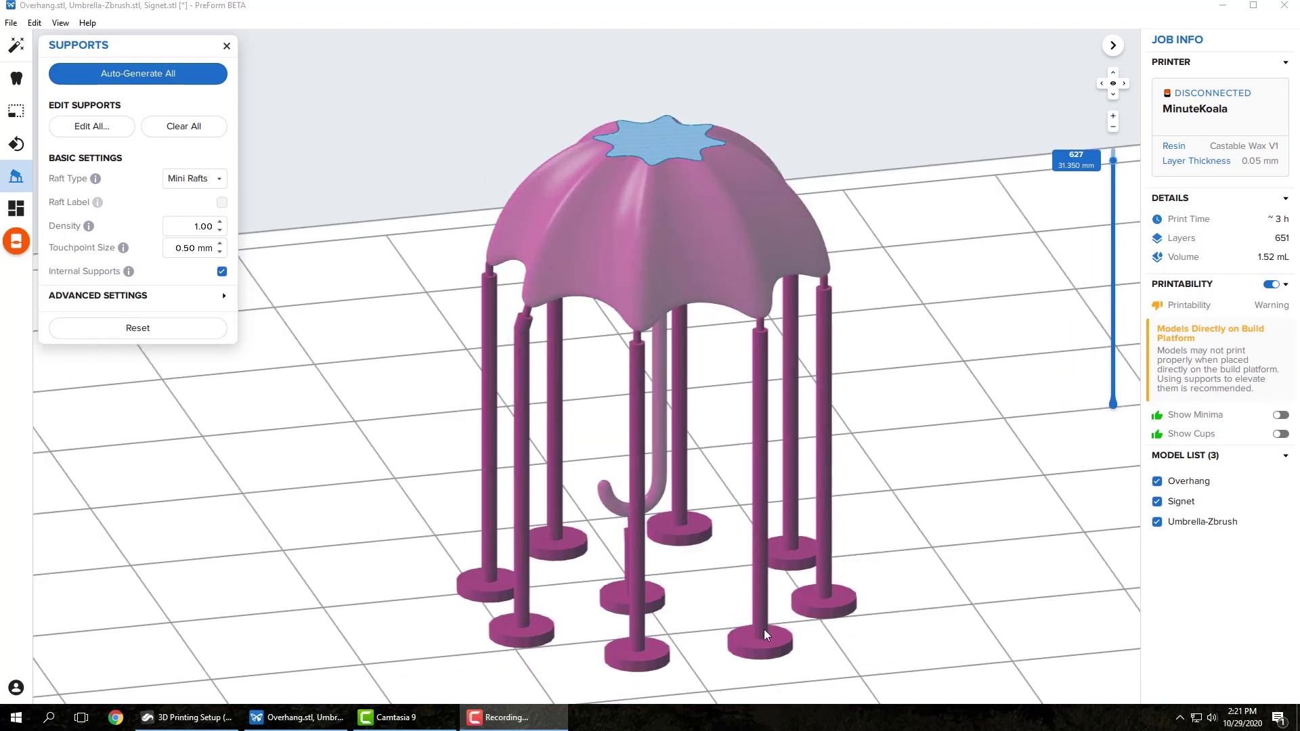
scroll(519, 320, "up", 4)
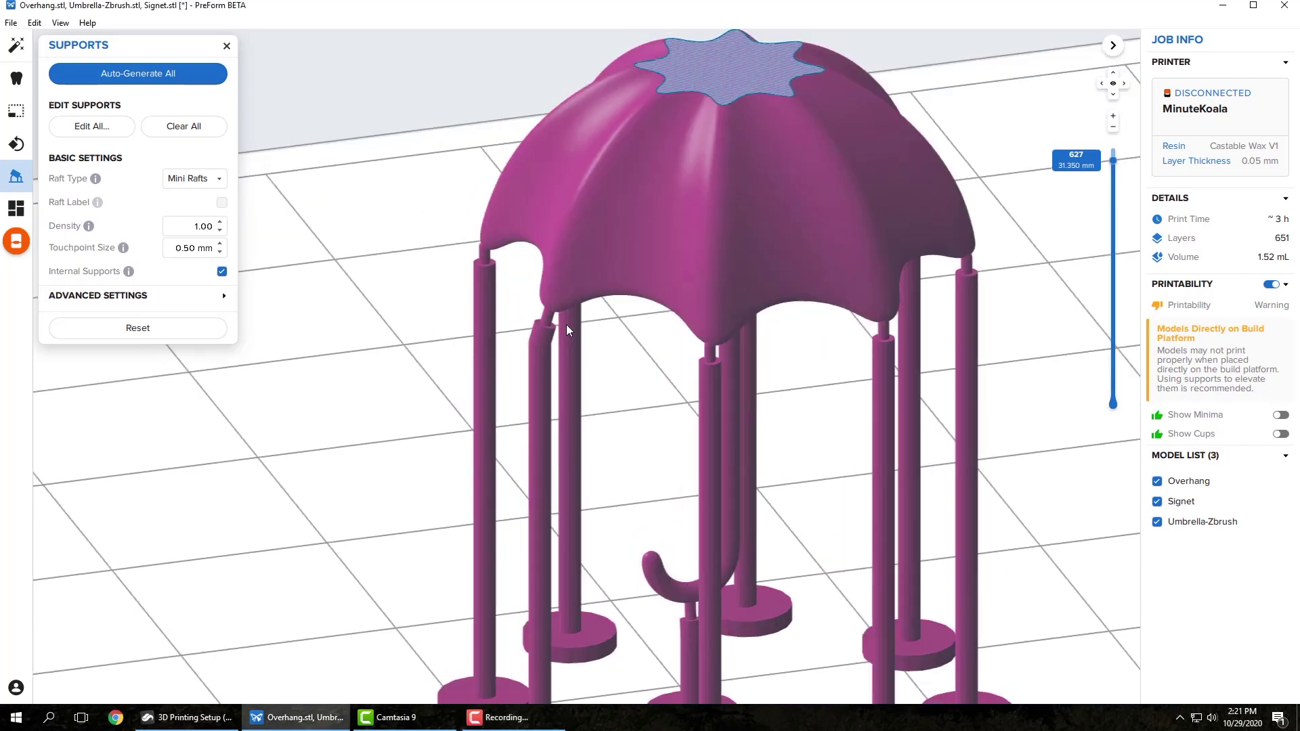
scroll(659, 269, "up", 3)
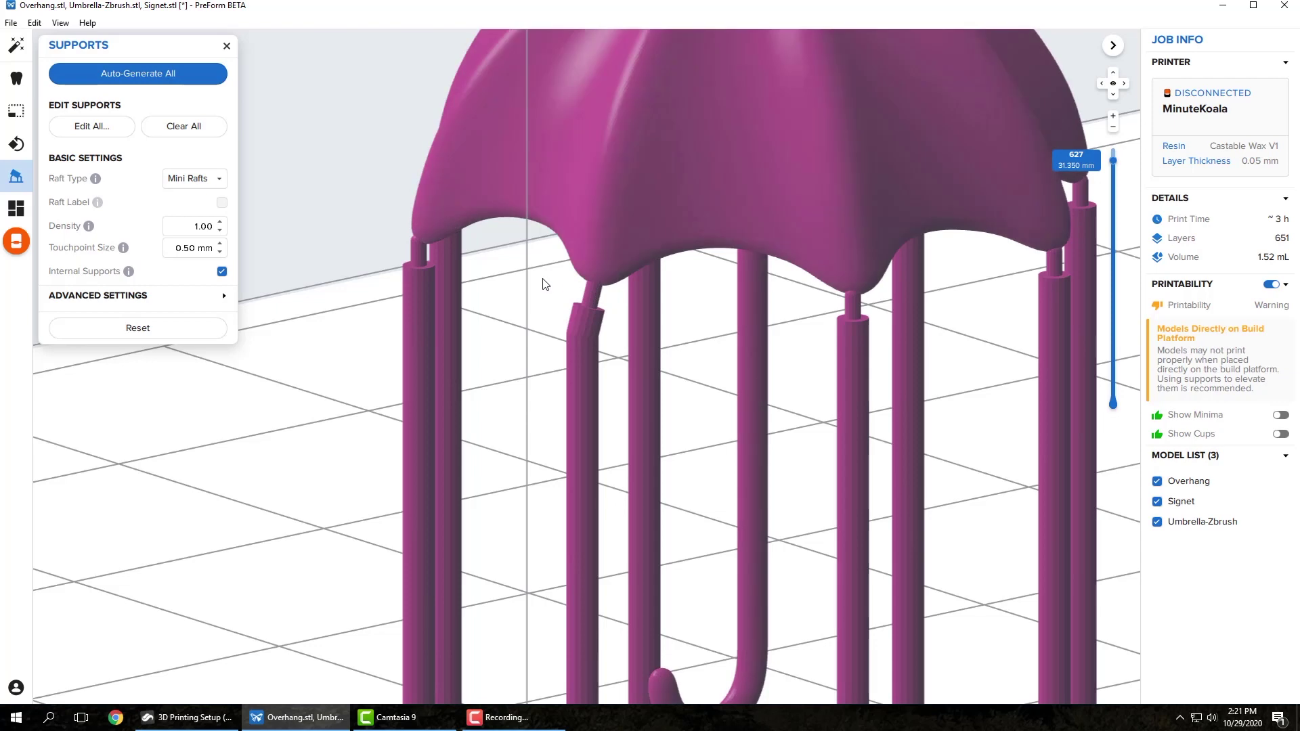
scroll(588, 318, "down", 5)
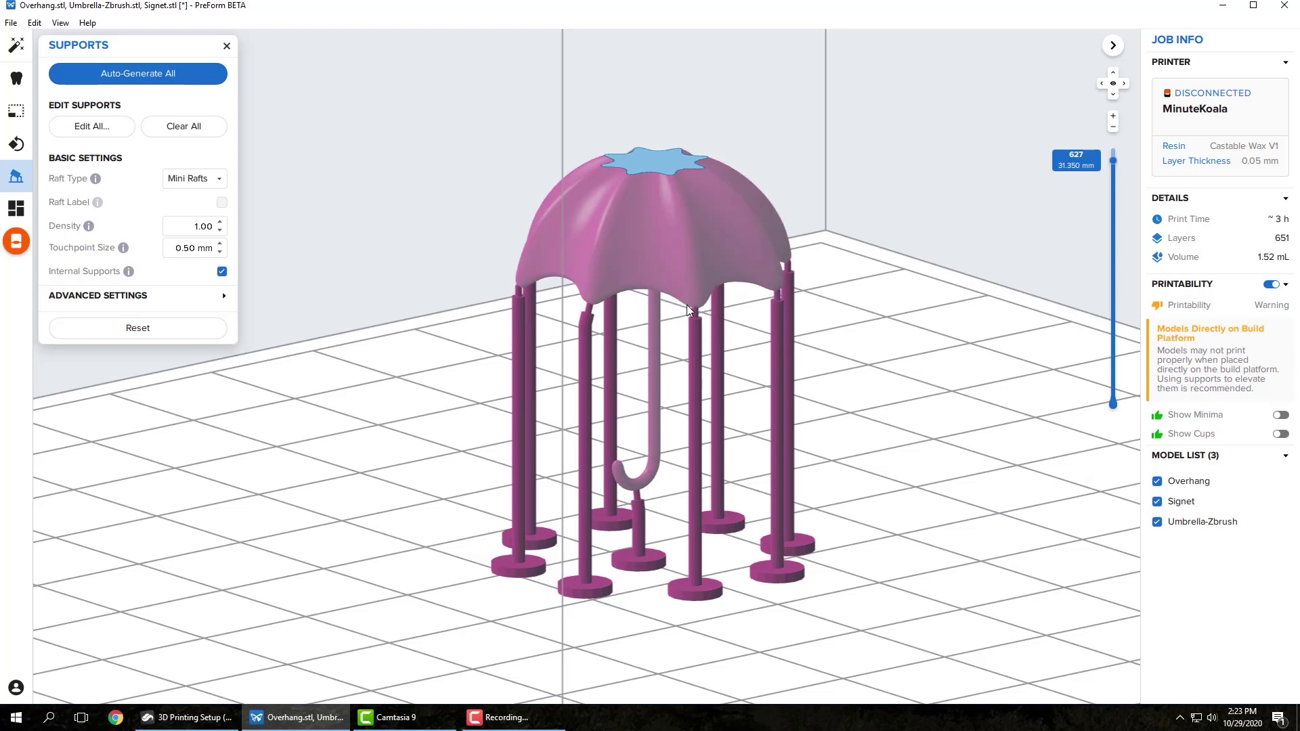
Return the layer preview to the whole umbrella and view its mini-raft supports from a different angle
left_click_drag(1114, 163, 1103, 410)
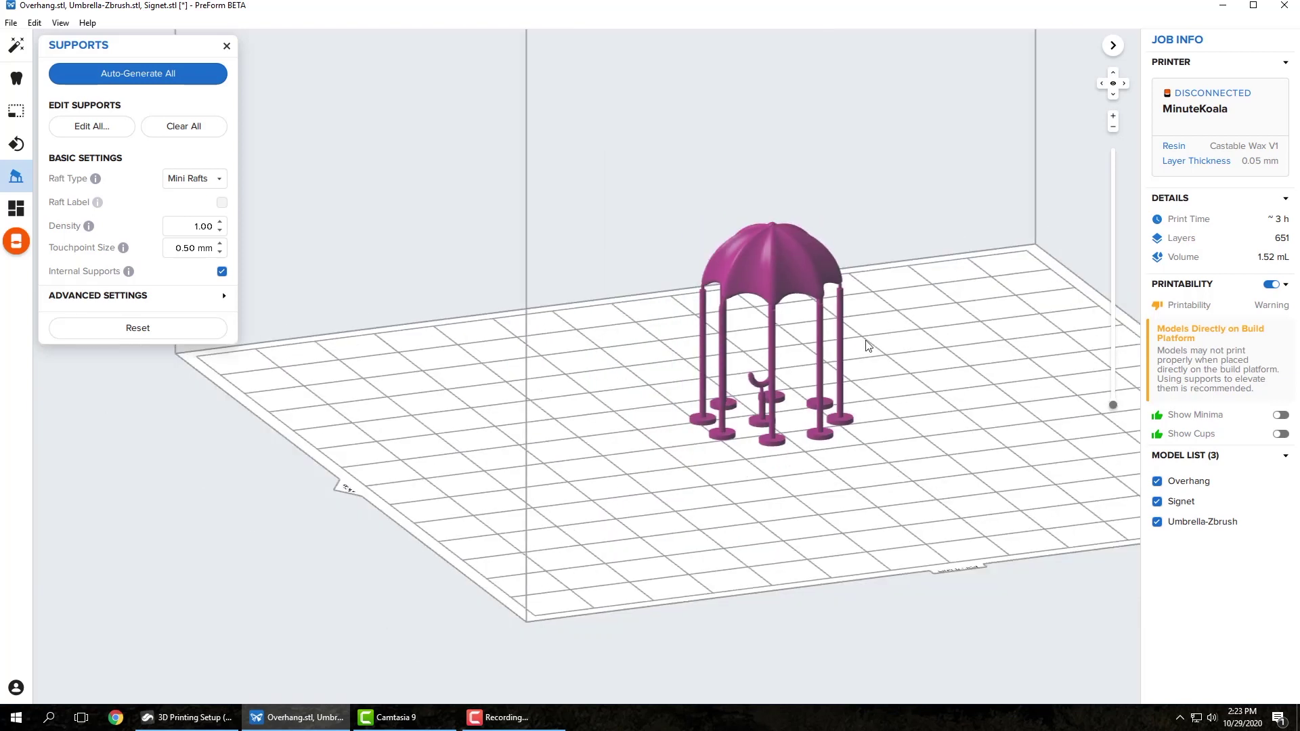
middle_click_drag(865, 340, 811, 377)
scroll(741, 350, "up", 3)
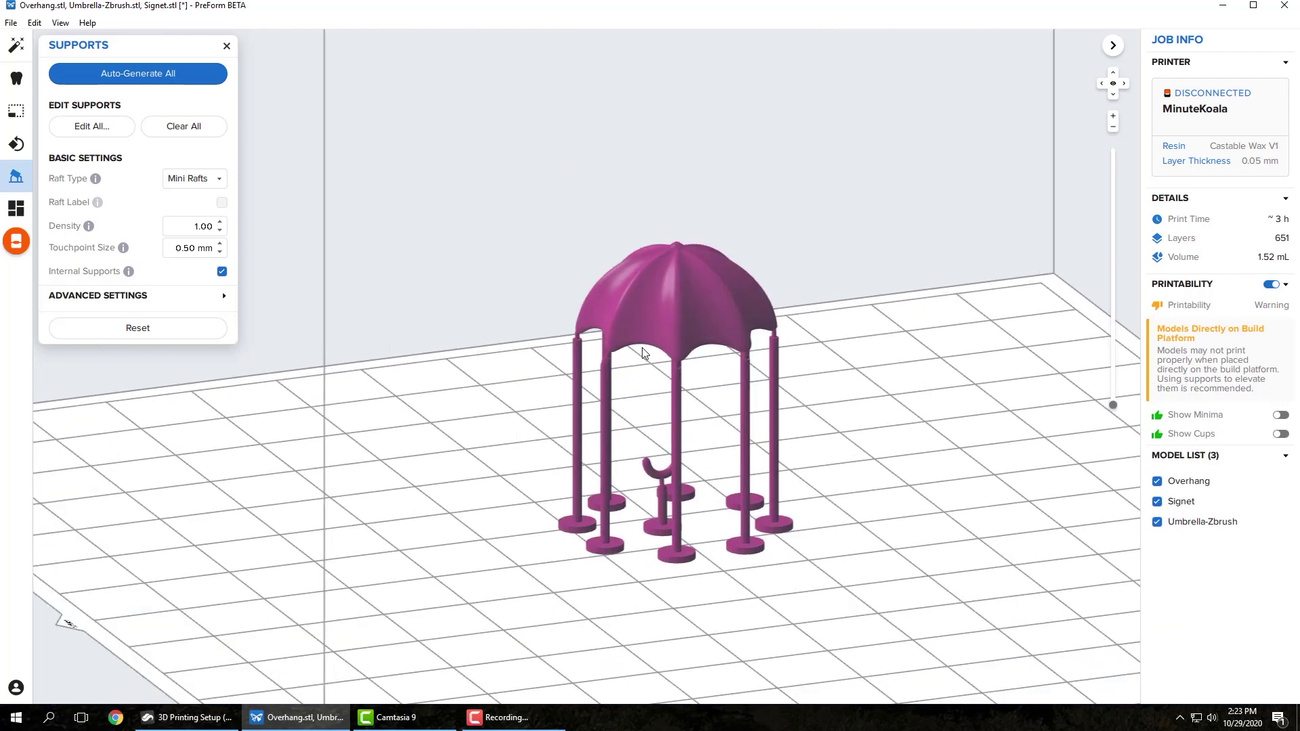
right_click_drag(643, 352, 706, 380)
left_click(635, 352)
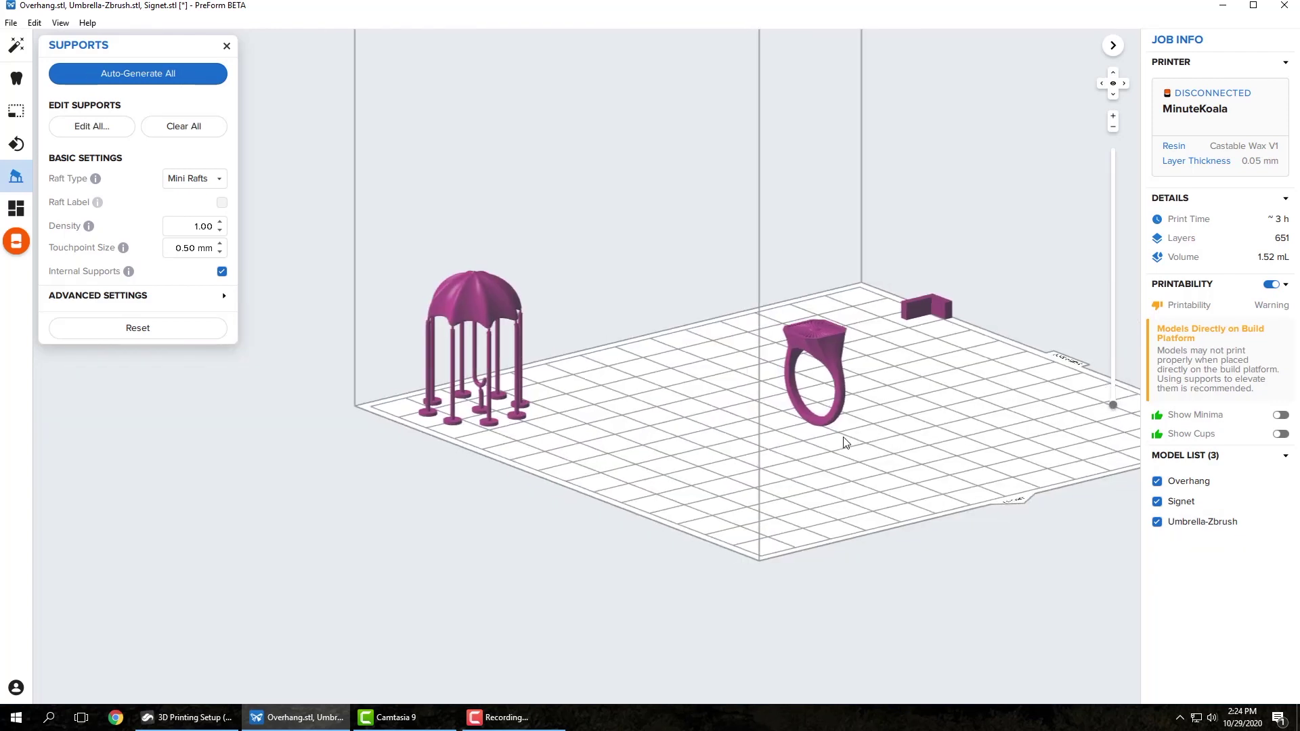
Preview the upright signet ring's layers through layers 383 and 432, examine the cross-section below its face, and restore the full ring
scroll(834, 355, "up", 3)
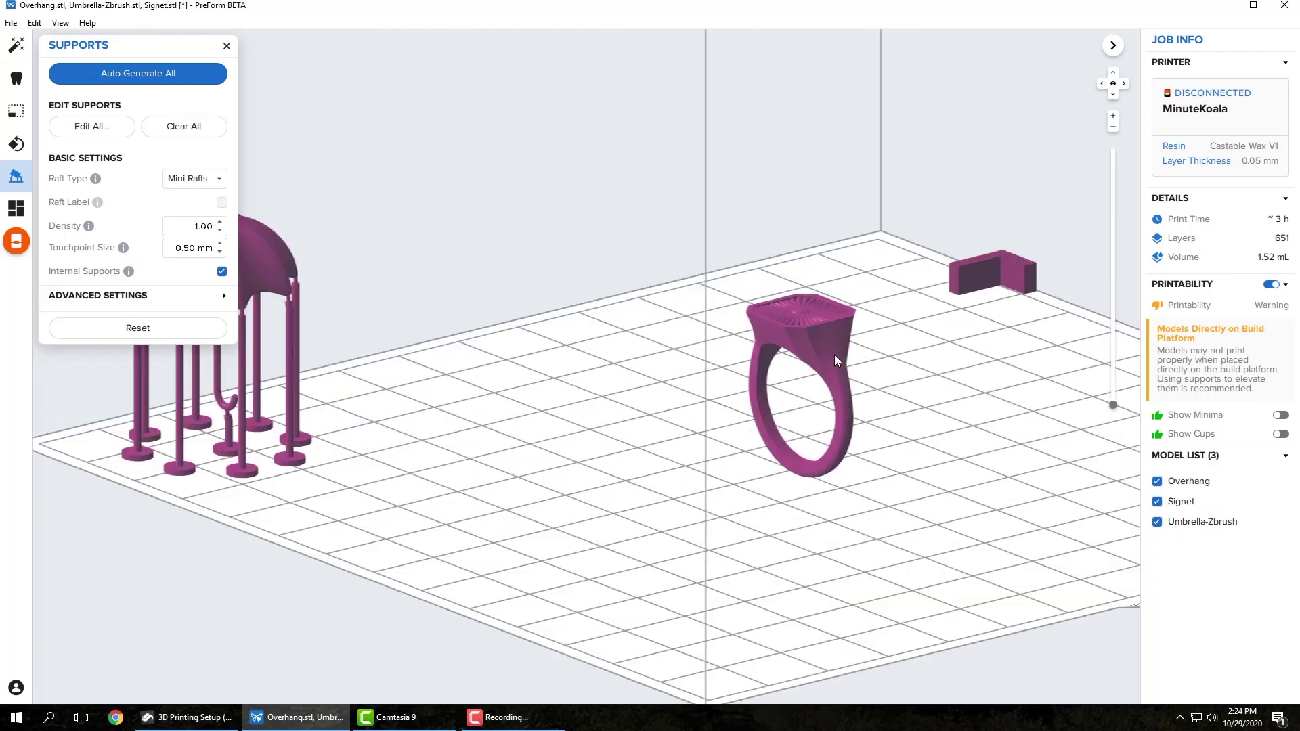
scroll(835, 355, "up", 5)
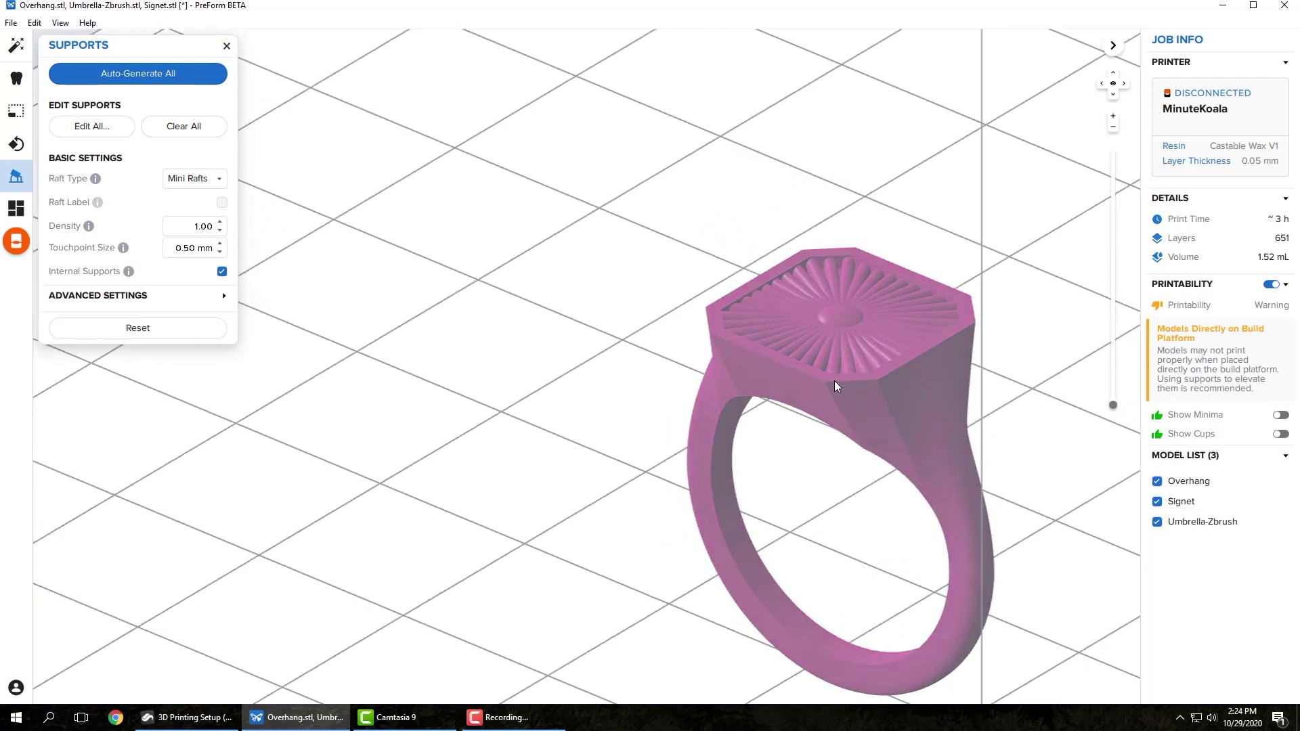
middle_click_drag(835, 381, 766, 319)
mouse_move(768, 323)
right_mouse_down()
mouse_move(798, 347)
mouse_move(764, 326)
right_mouse_up()
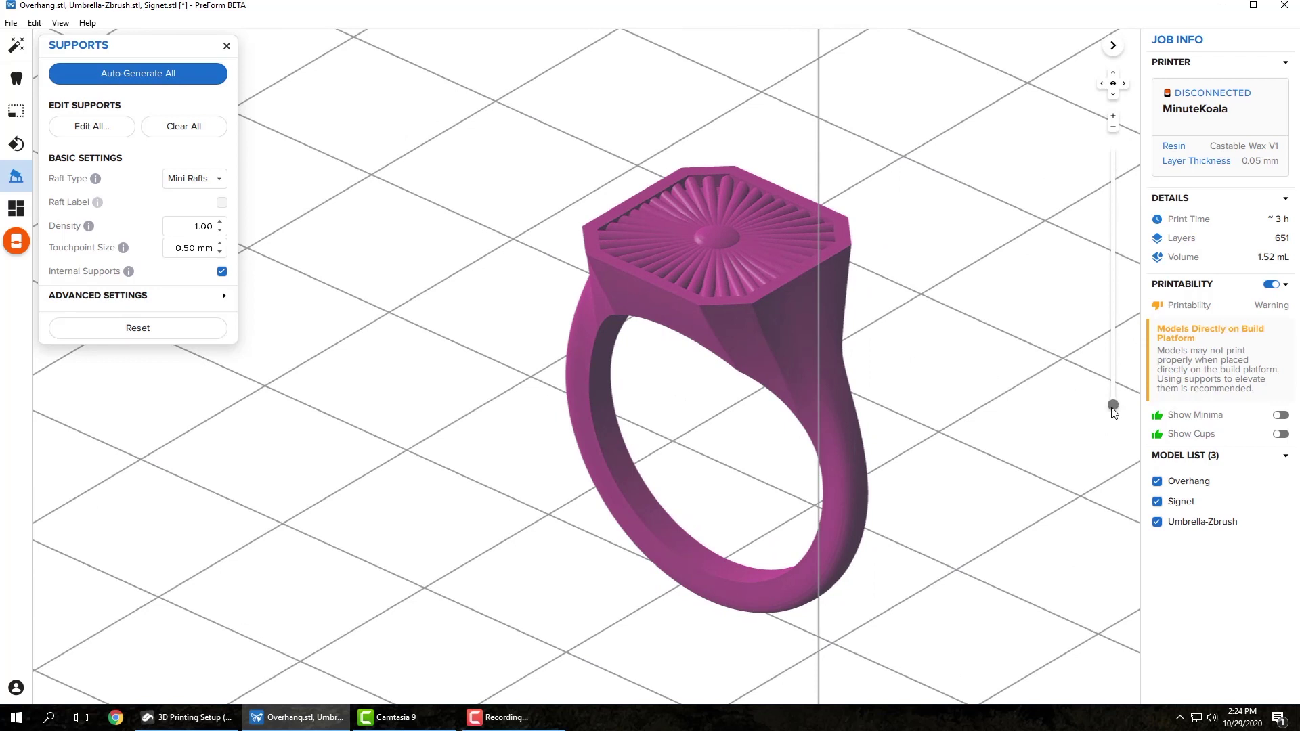
left_click_drag(1114, 406, 1109, 254)
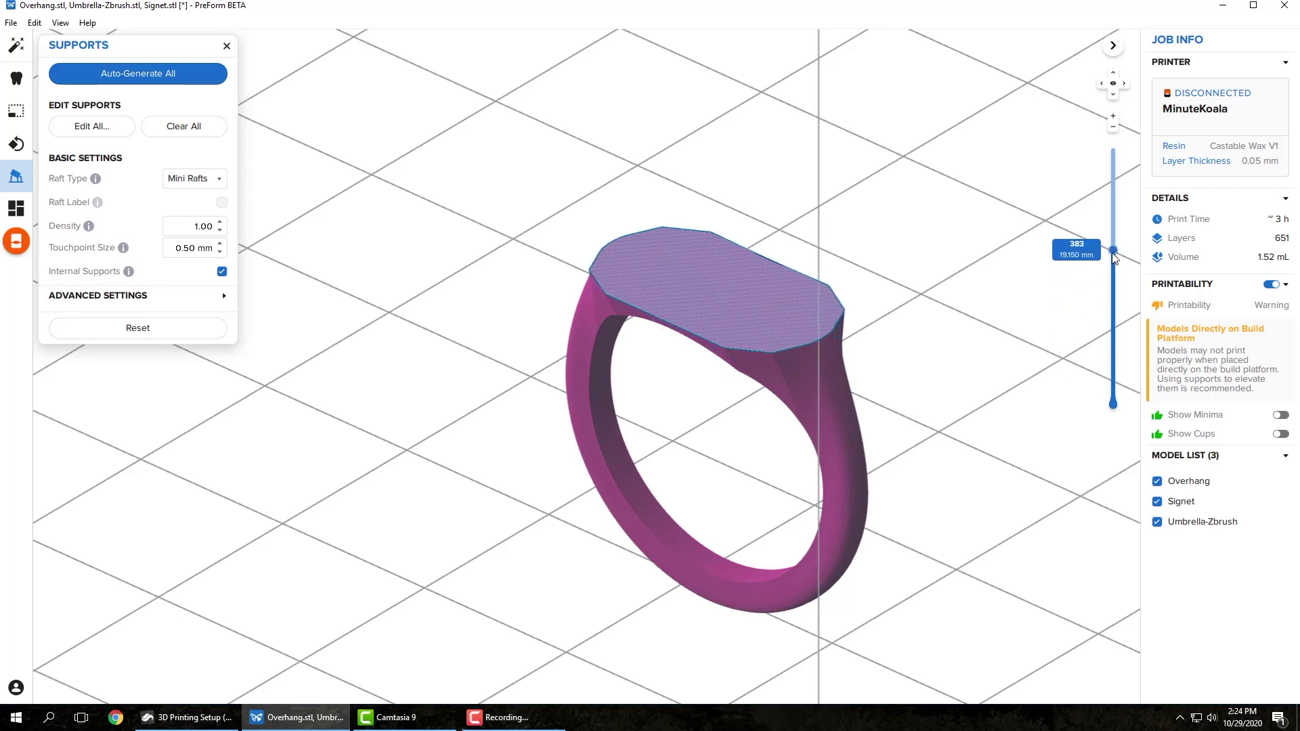
left_click_drag(1114, 250, 1112, 233)
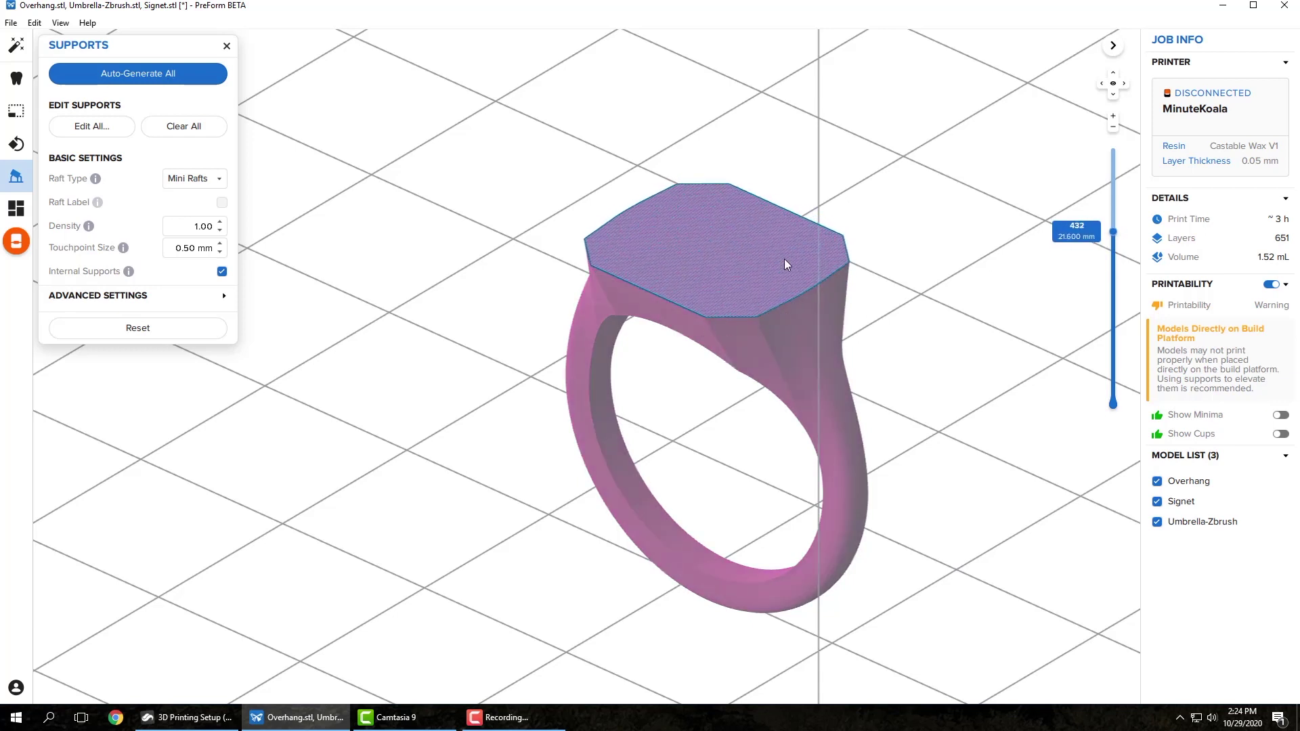
right_click_drag(801, 424, 450, 391)
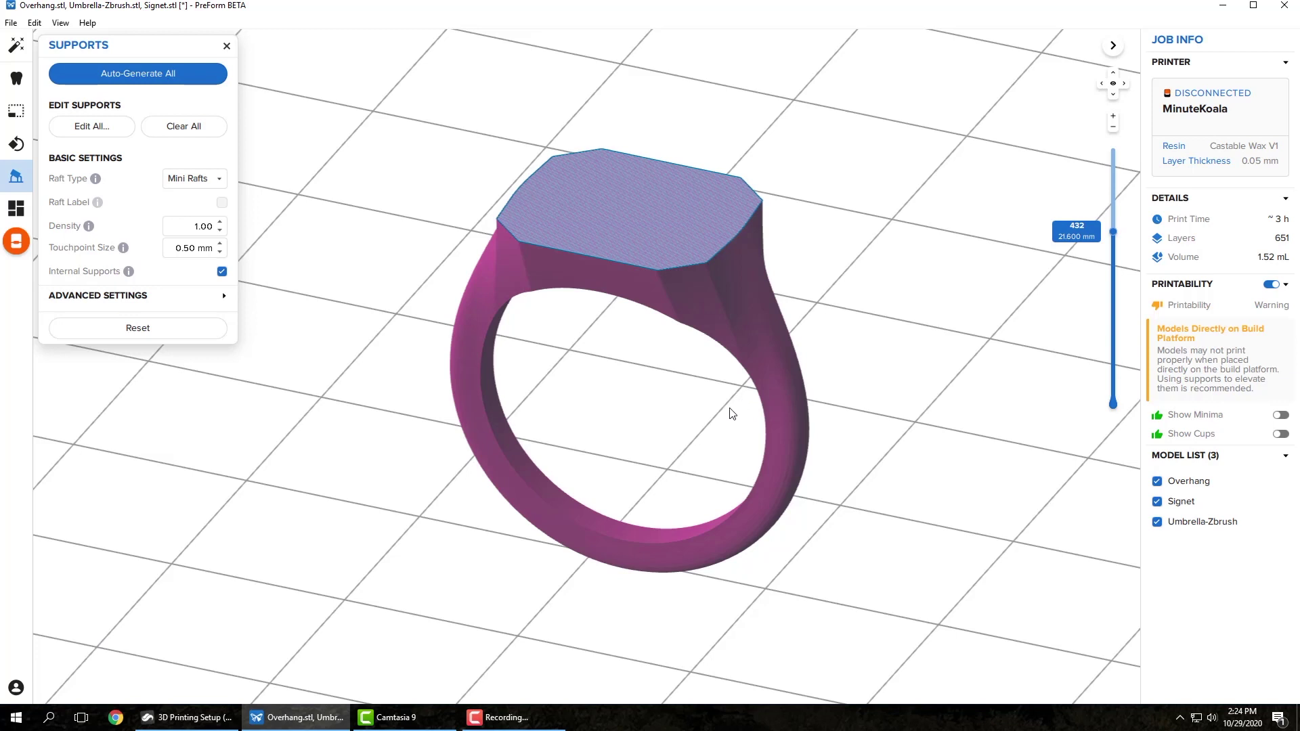
left_click_drag(1113, 232, 1110, 408)
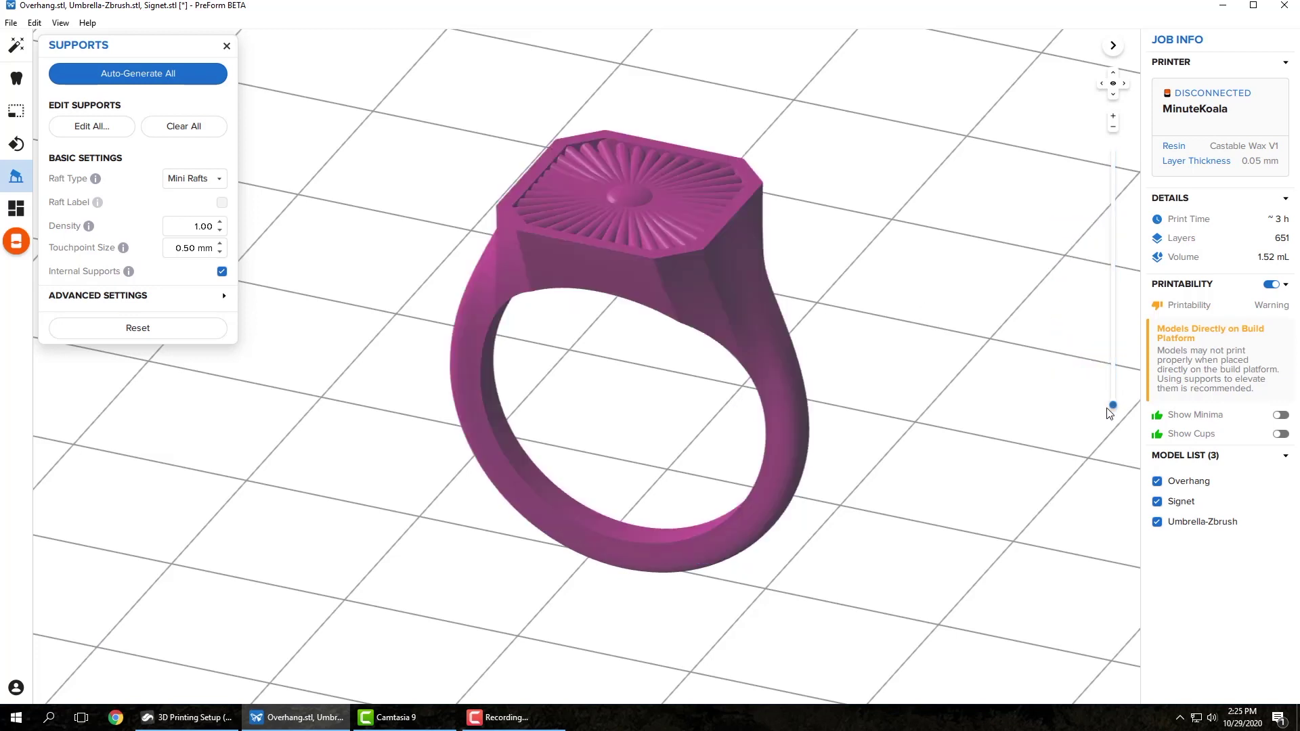
Rotate the signet ring onto its side so its face points sideways and the band slopes down to the build platform
right_click_drag(776, 372, 724, 364)
scroll(730, 342, "down", 3)
scroll(731, 342, "down", 3)
middle_click_drag(772, 340, 907, 284)
right_click_drag(816, 310, 684, 283)
scroll(684, 282, "up", 3)
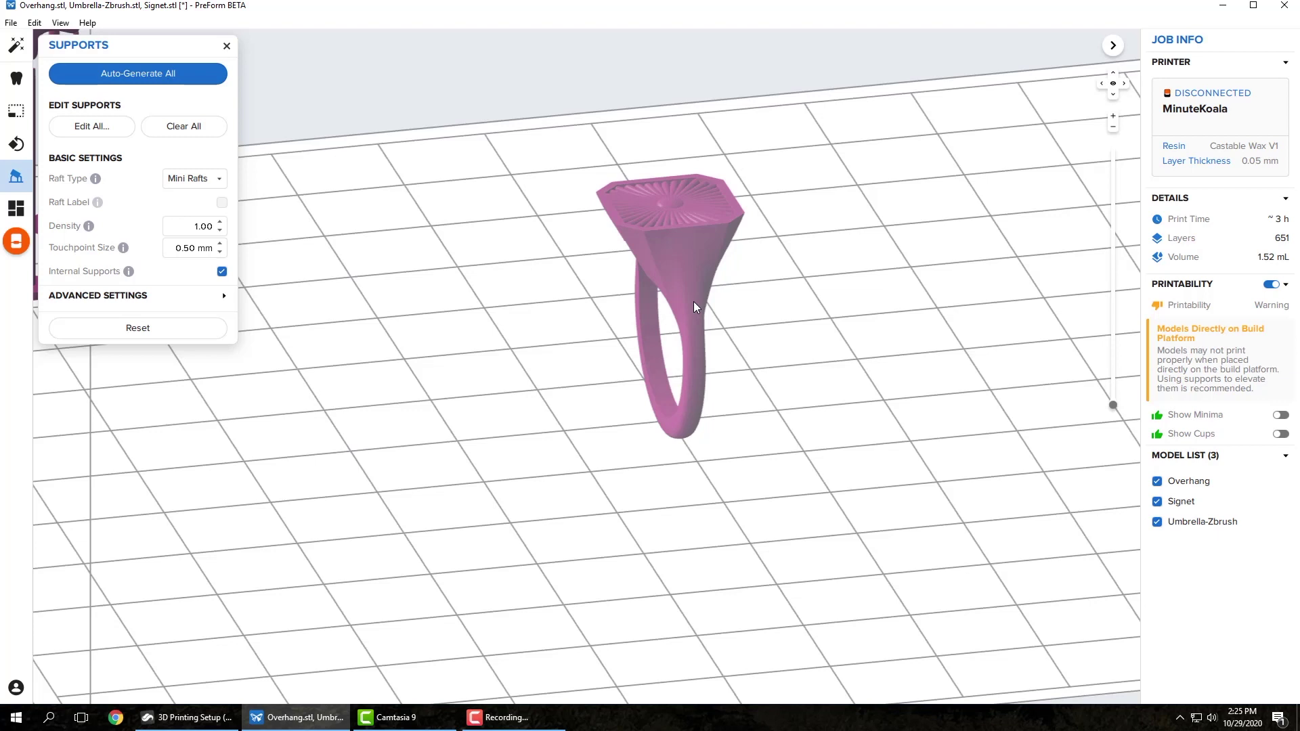
mouse_move(670, 275)
right_mouse_down()
mouse_move(641, 265)
mouse_move(673, 264)
right_mouse_up()
left_click(692, 325)
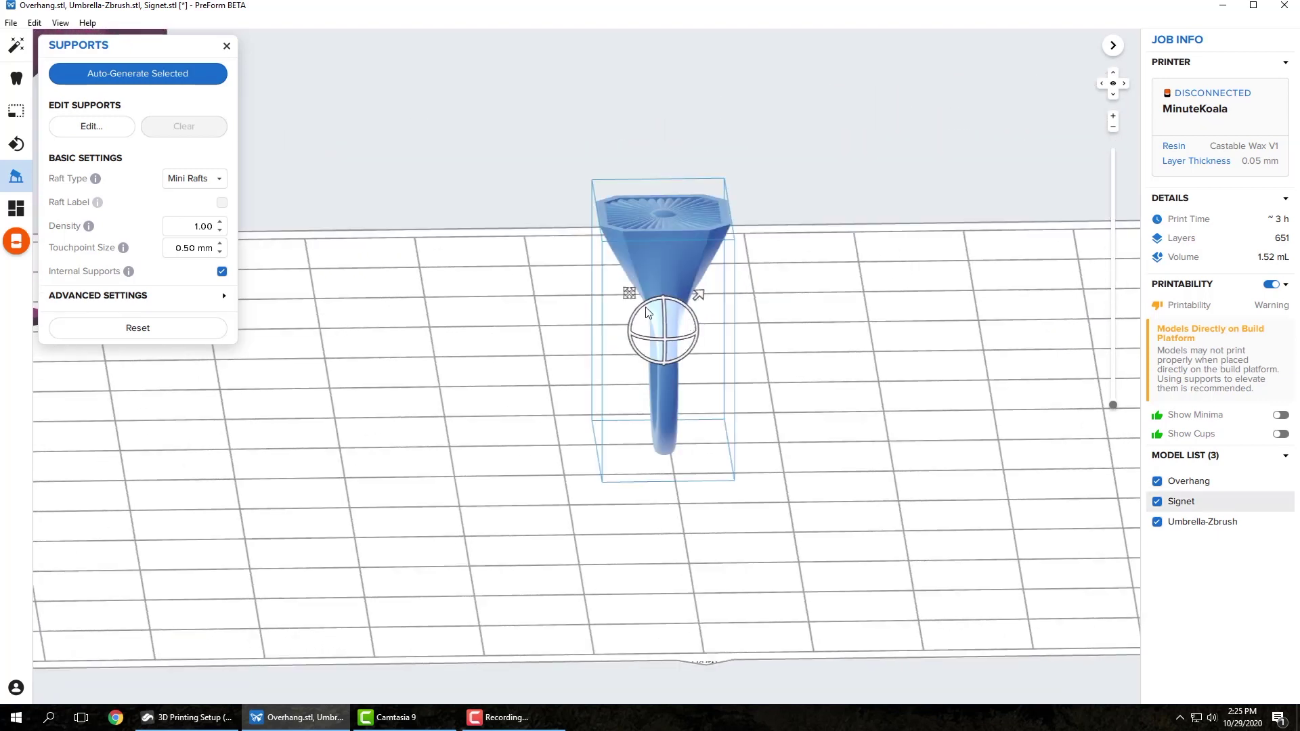
left_click_drag(645, 315, 625, 347)
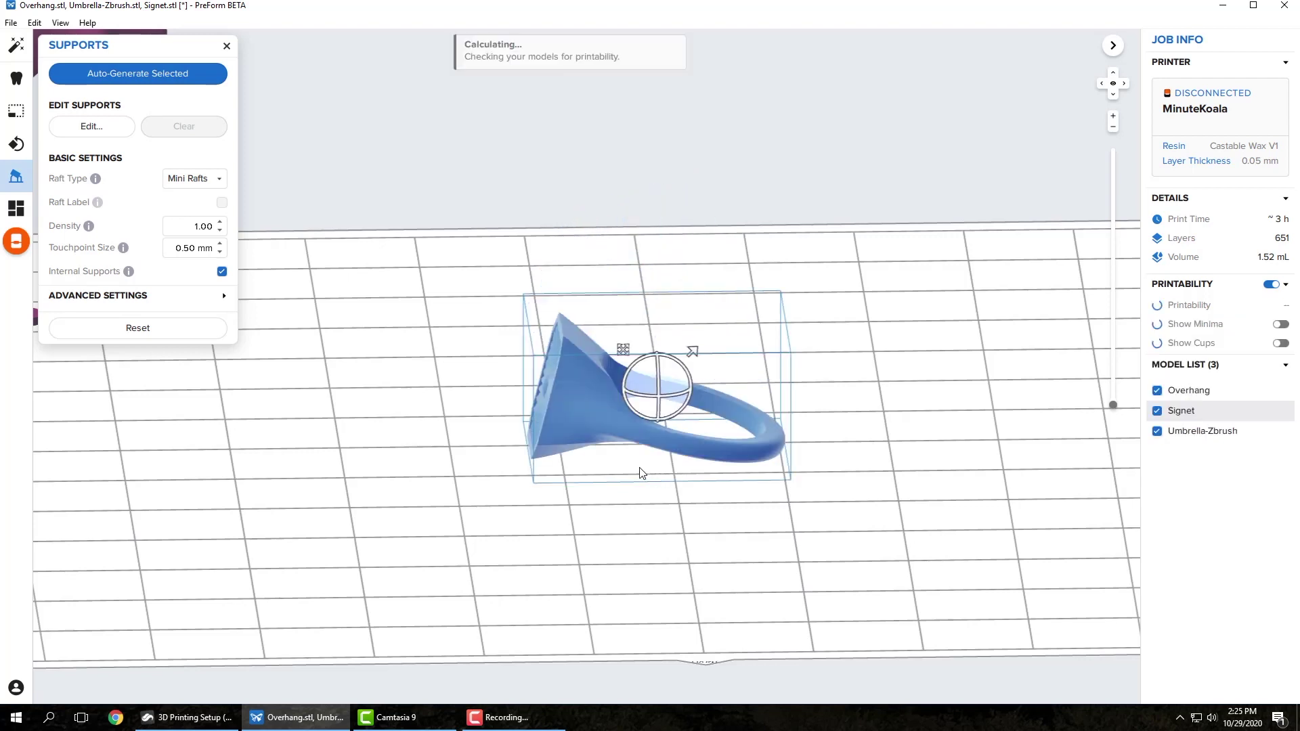
right_click_drag(638, 468, 640, 440)
scroll(642, 439, "up", 5)
right_click_drag(962, 432, 956, 460)
left_click(961, 442)
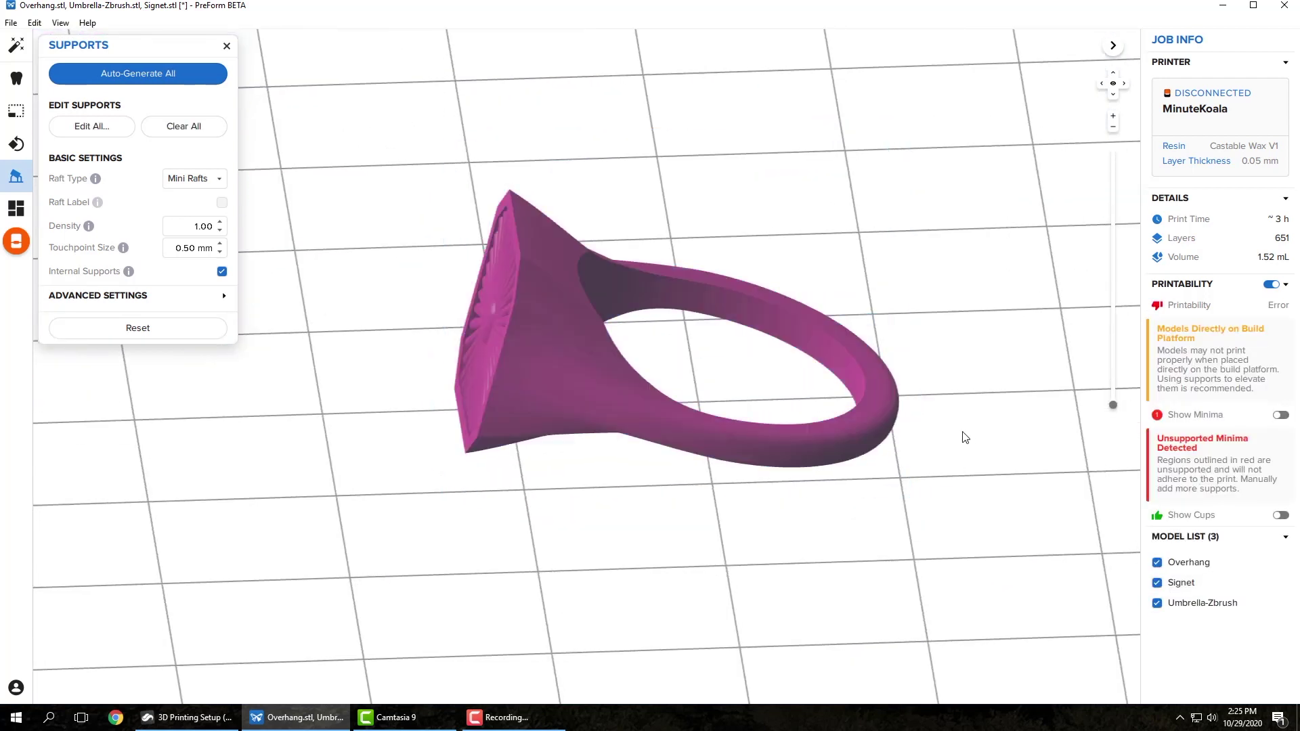
Preview the sideways ring's layers around layer 92, and inspect where it starts printing at layer 6
left_click_drag(1114, 405, 1116, 359)
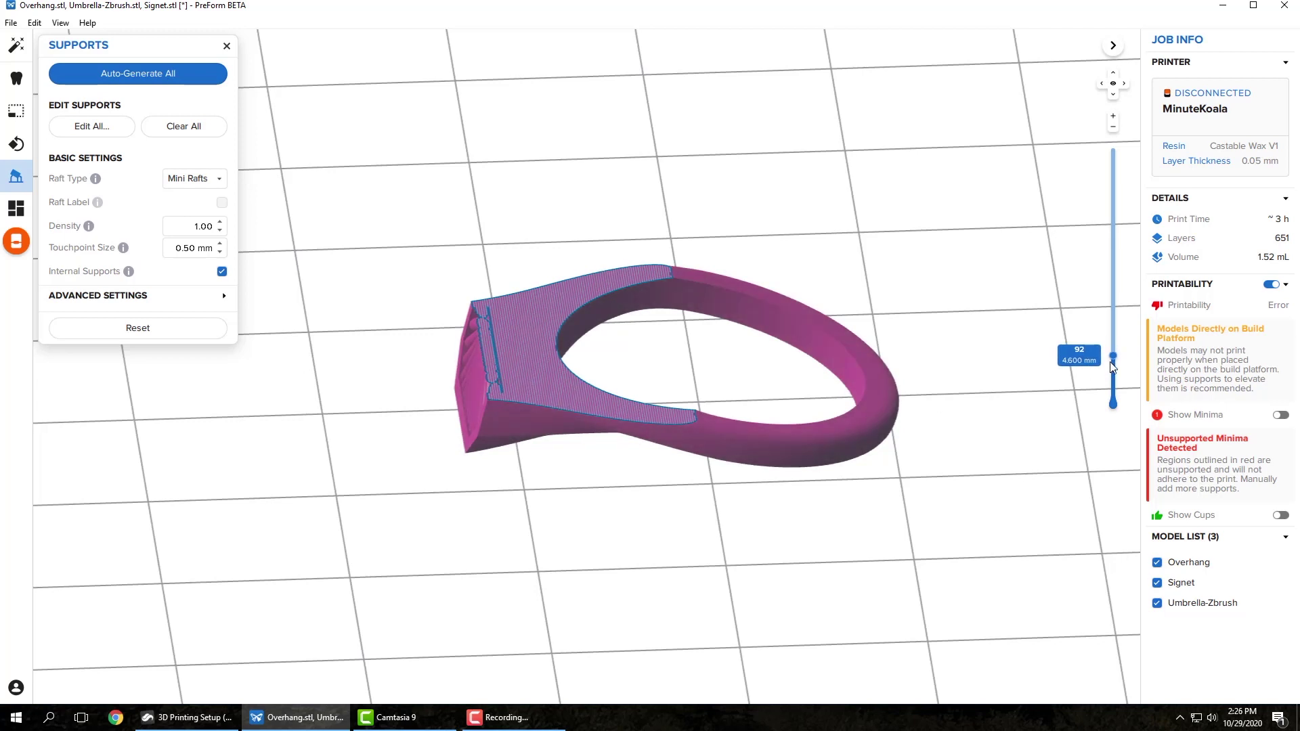
left_click_drag(1114, 360, 1107, 305)
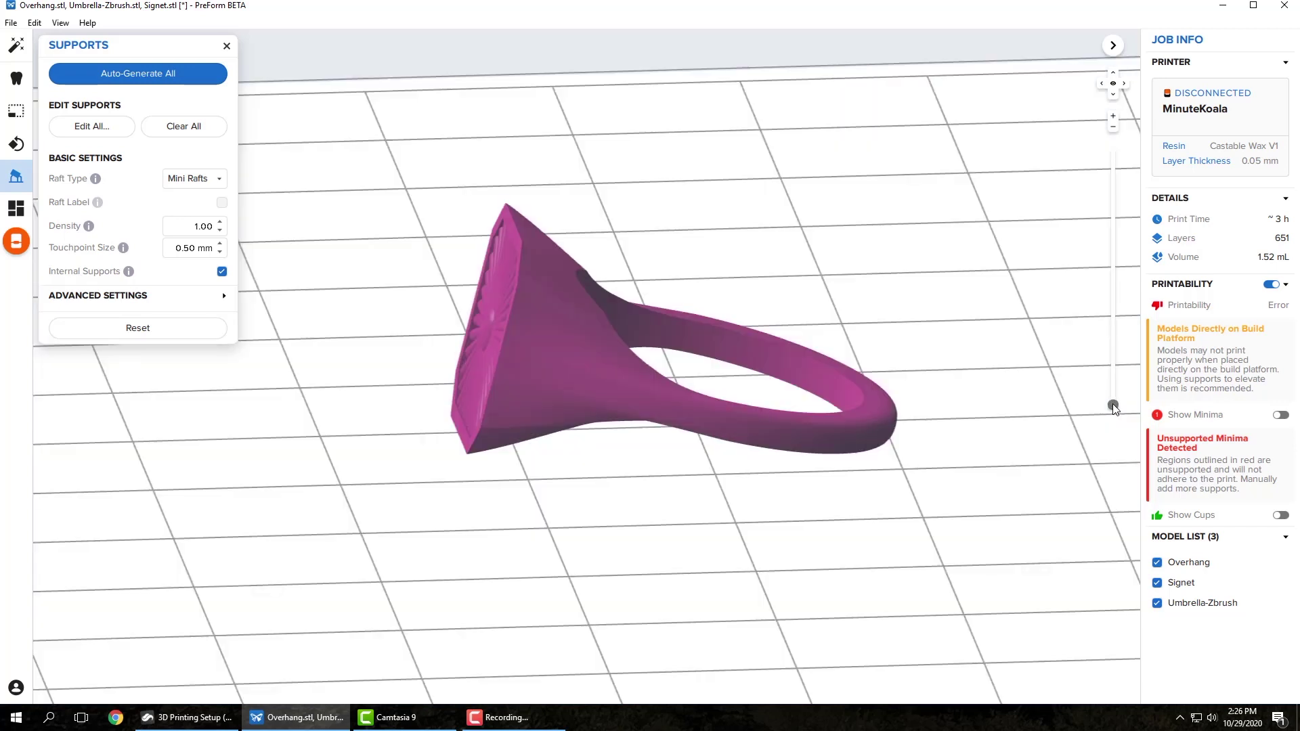
left_click_drag(1113, 401, 1111, 387)
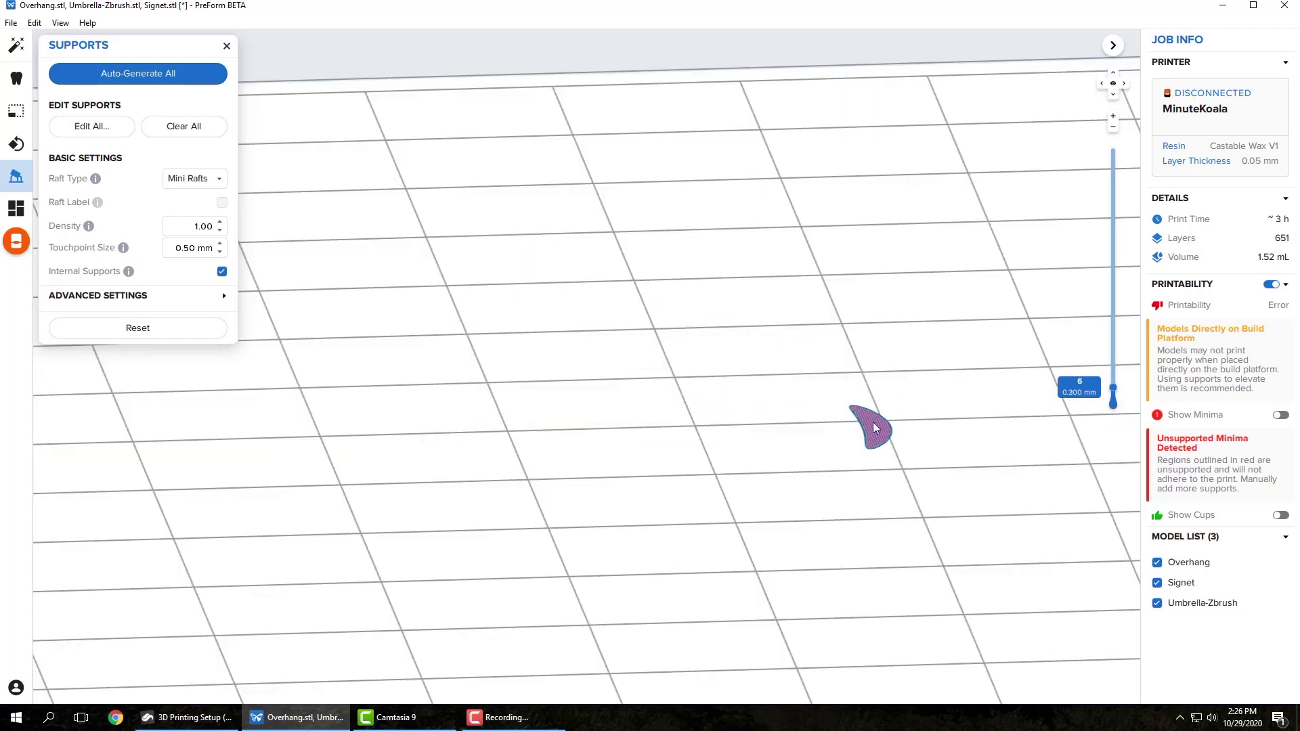
left_click_drag(1097, 393, 1097, 389)
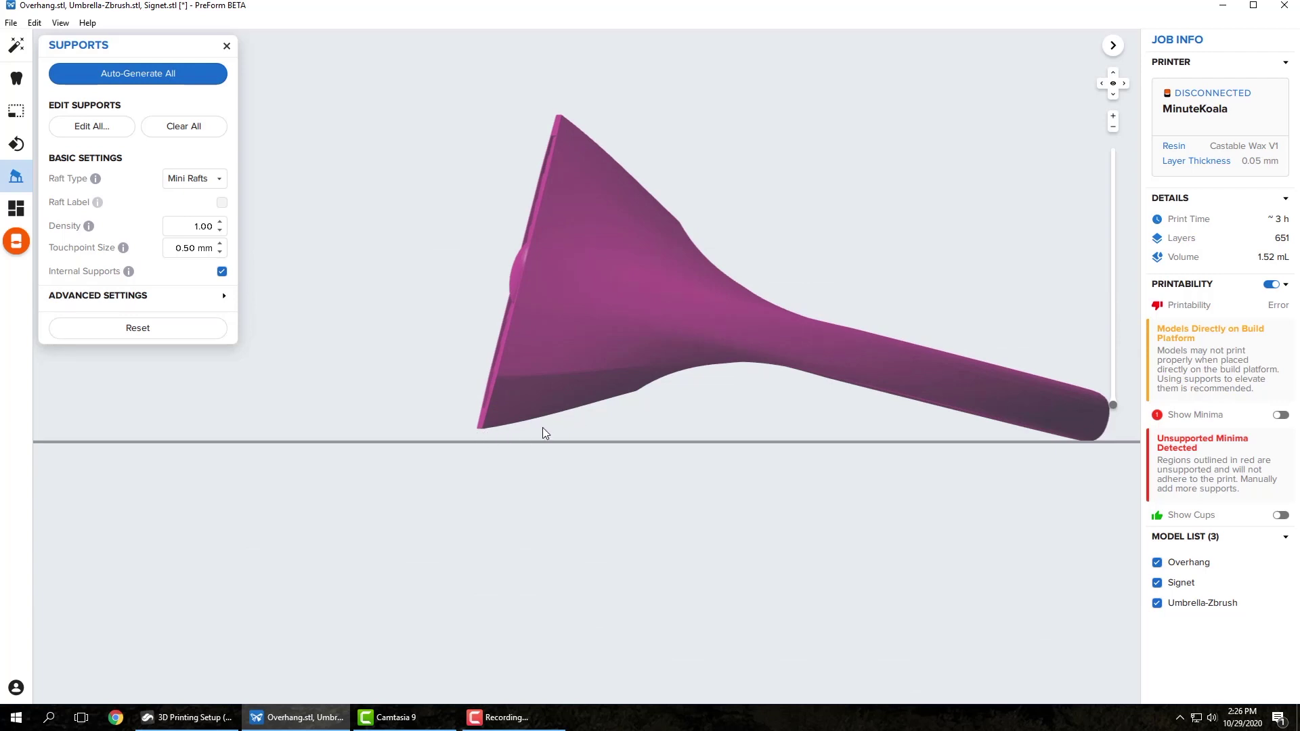
Examine the low edge and underside of the sideways ring's head from several angles relative to the build platform
scroll(504, 448, "up", 4)
mouse_move(478, 441)
right_mouse_down()
mouse_move(473, 413)
mouse_move(490, 432)
mouse_move(473, 392)
mouse_move(486, 433)
right_mouse_up()
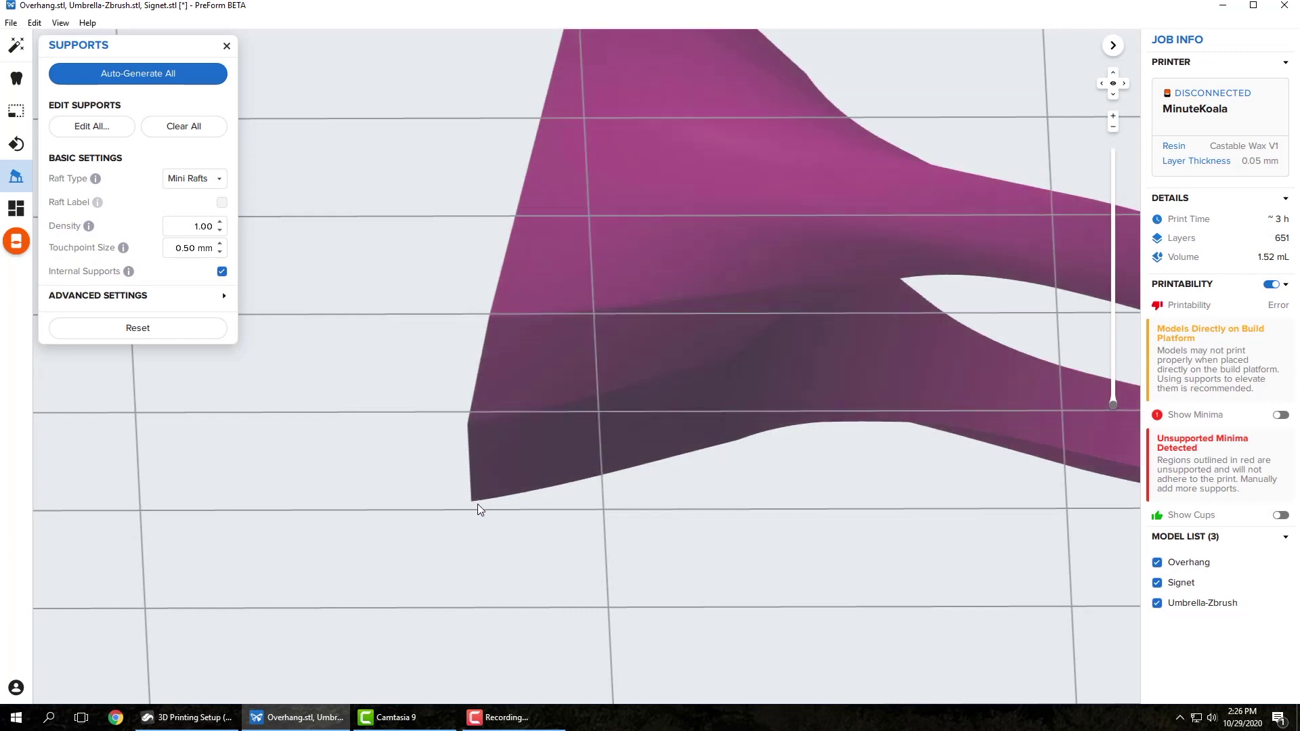
right_click_drag(479, 430, 449, 417)
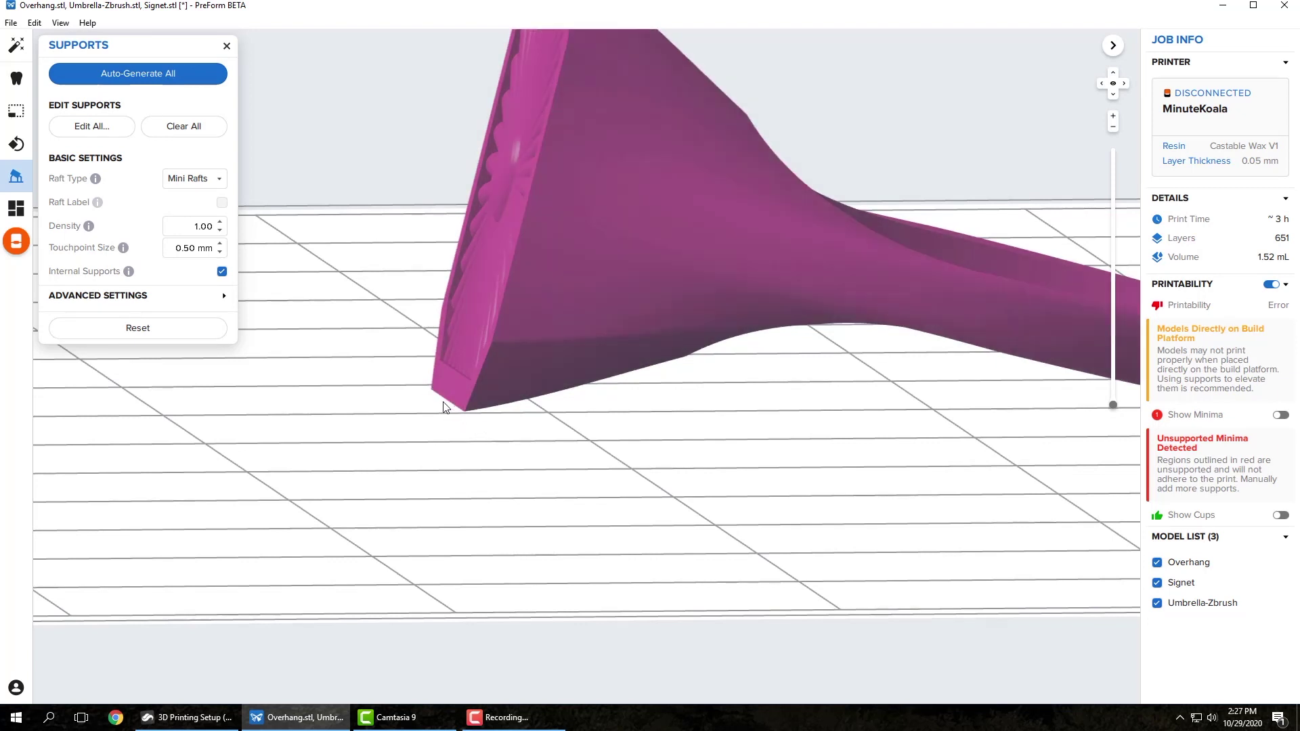
right_click_drag(444, 407, 542, 451)
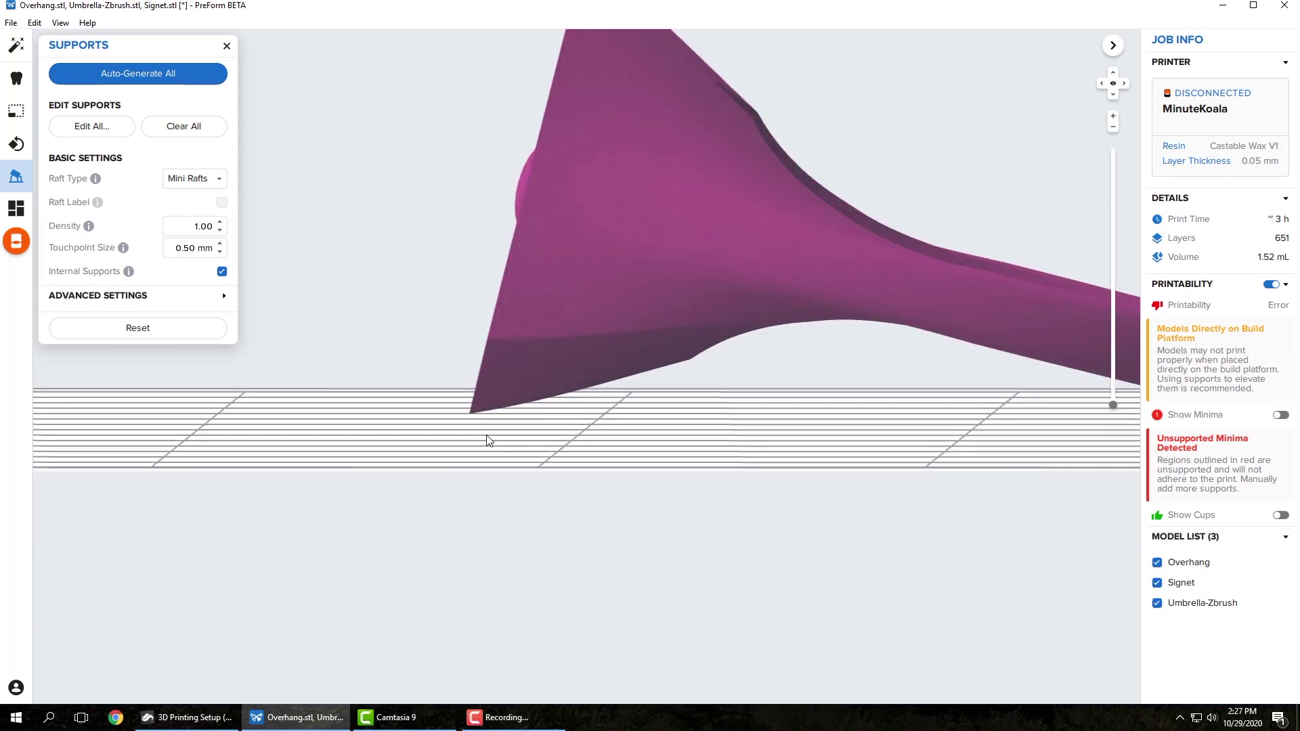
right_click_drag(487, 437, 477, 419)
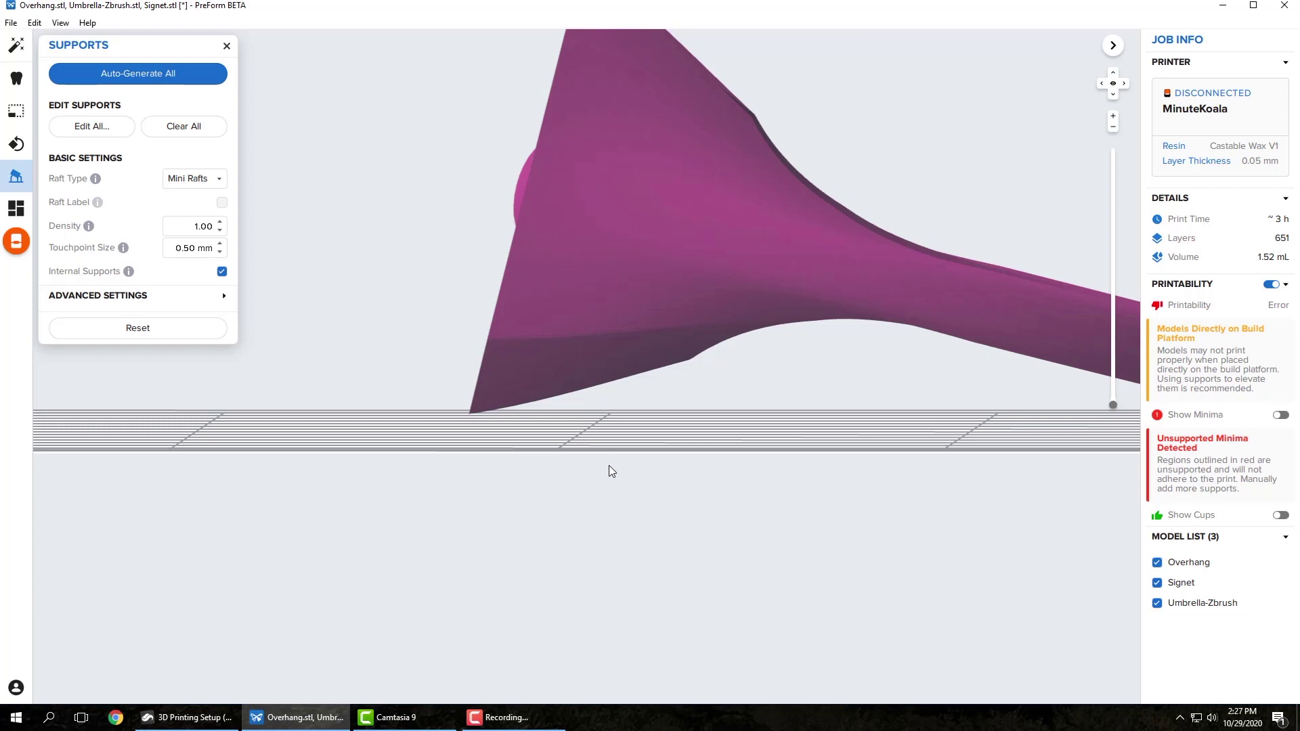
right_click_drag(569, 452, 469, 428)
scroll(469, 428, "down", 3)
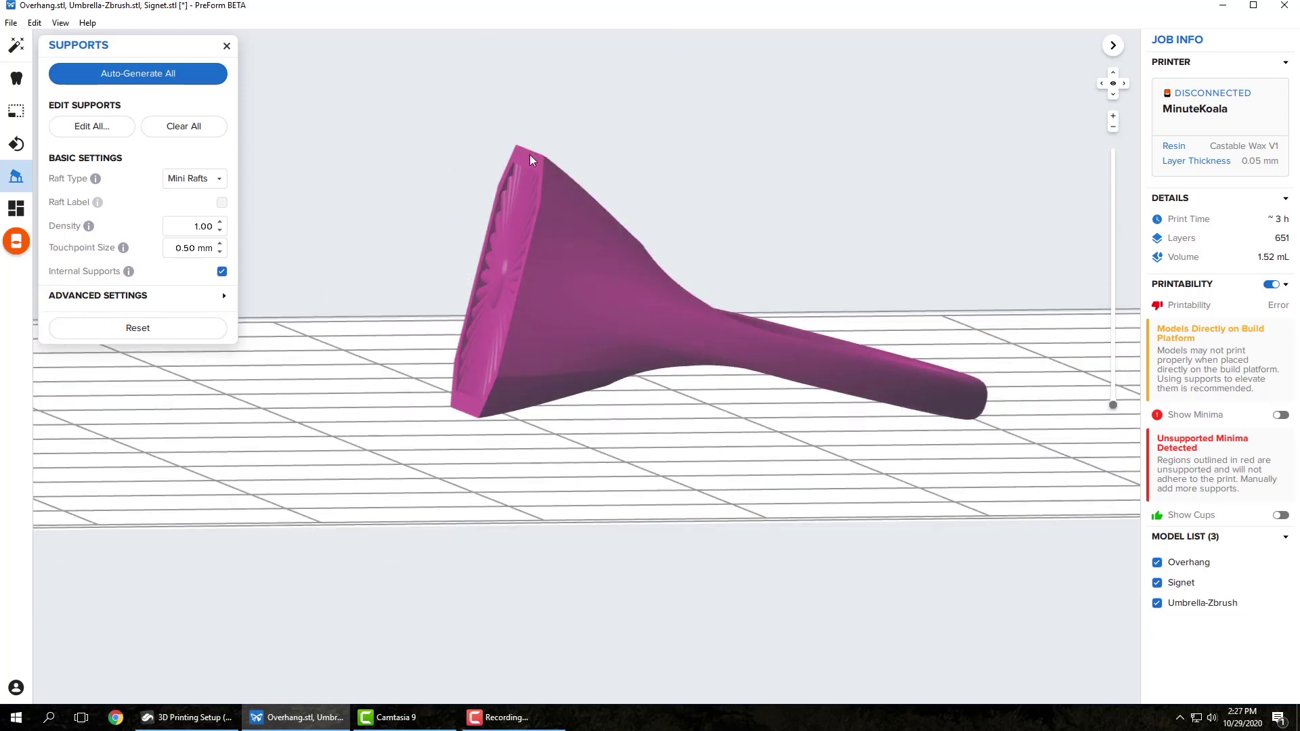
right_click_drag(515, 327, 479, 444)
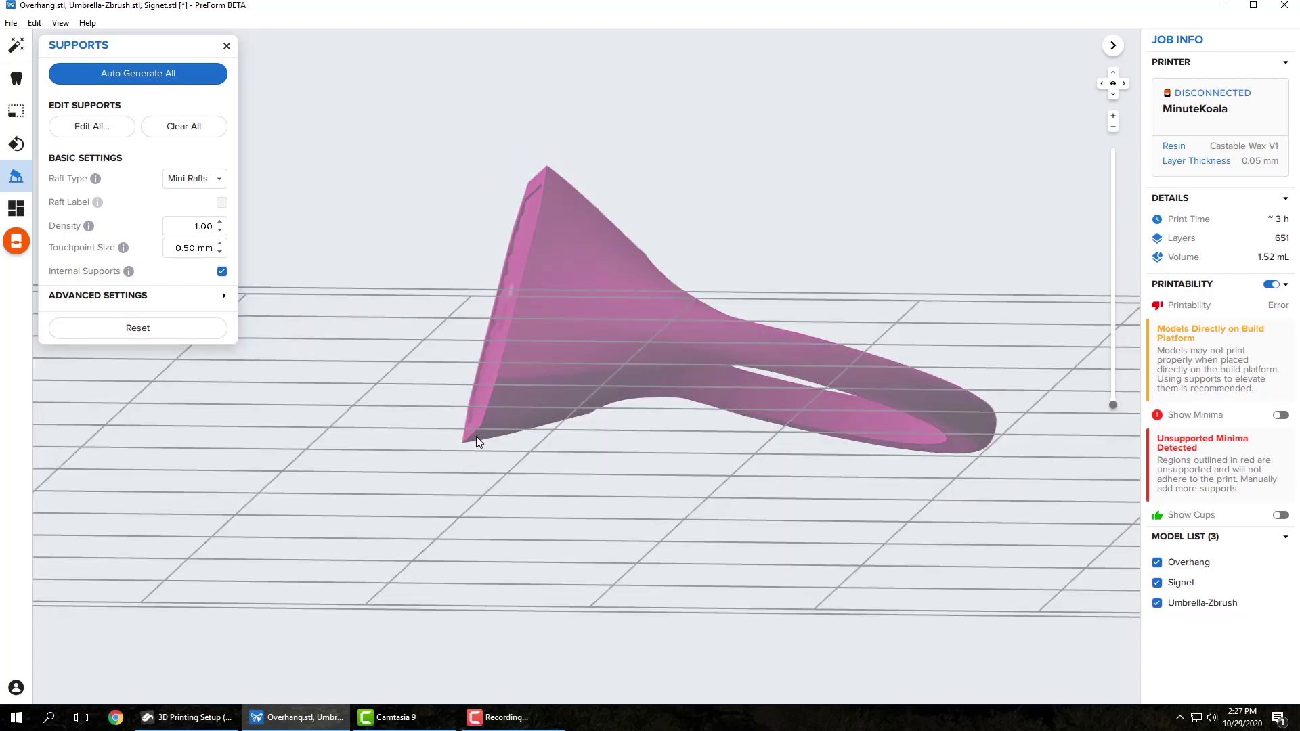
left_click(476, 439)
right_click_drag(615, 348, 612, 394)
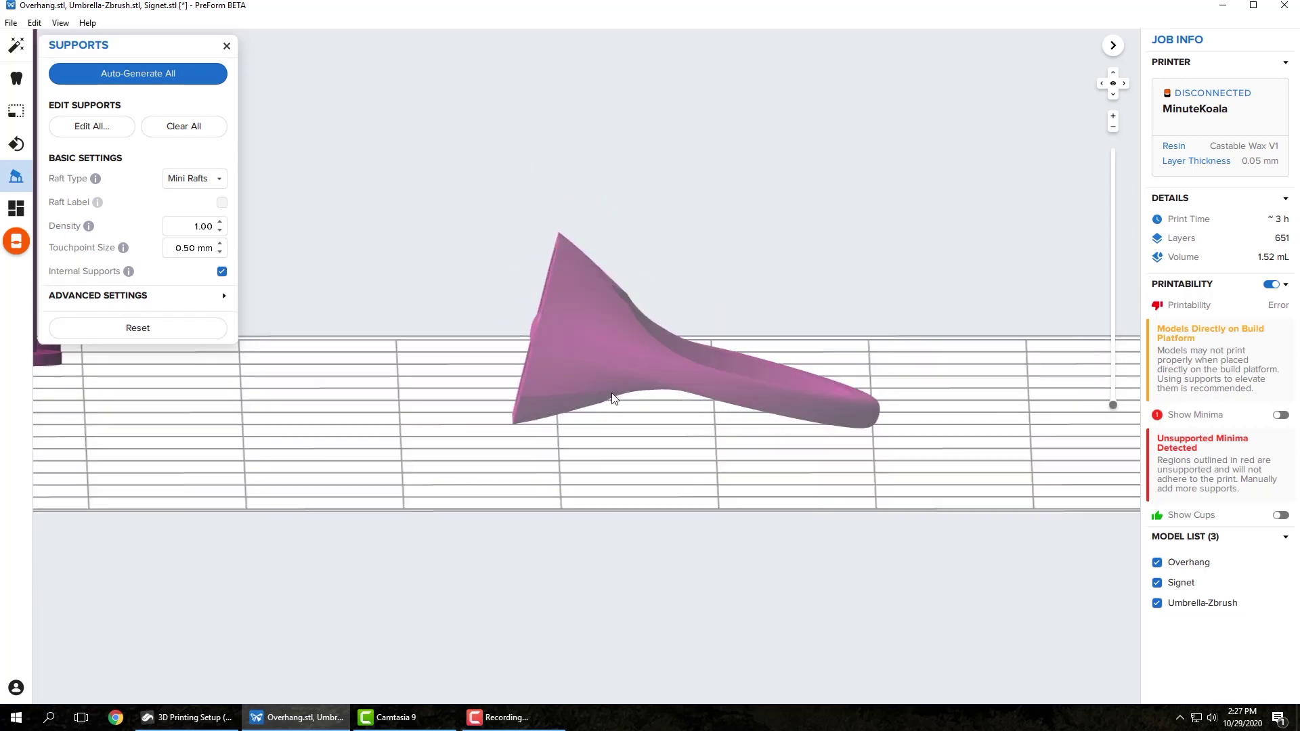
Rotate the signet ring to a diagonal tilt with its head raised and only the bottom of the band near the platform
left_click(618, 332)
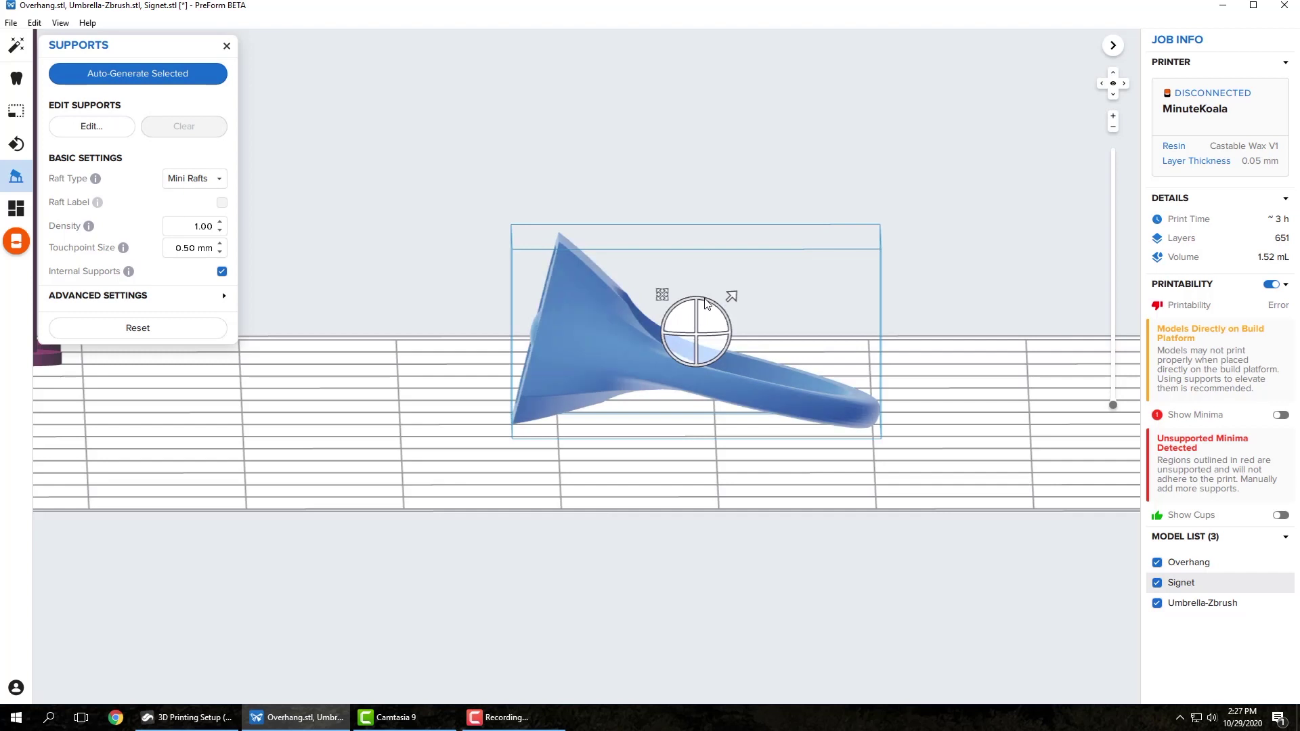
left_click_drag(707, 303, 728, 318)
right_click_drag(518, 437, 514, 416)
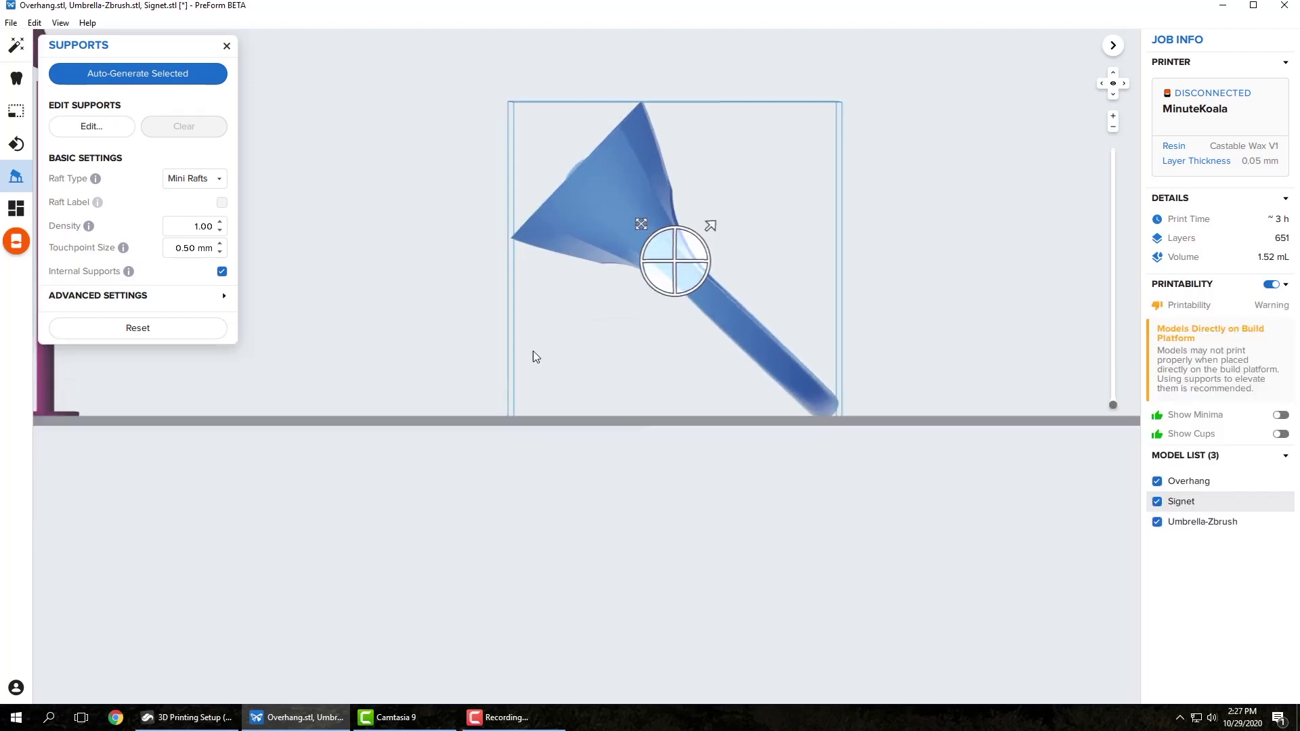
right_click_drag(534, 351, 611, 400)
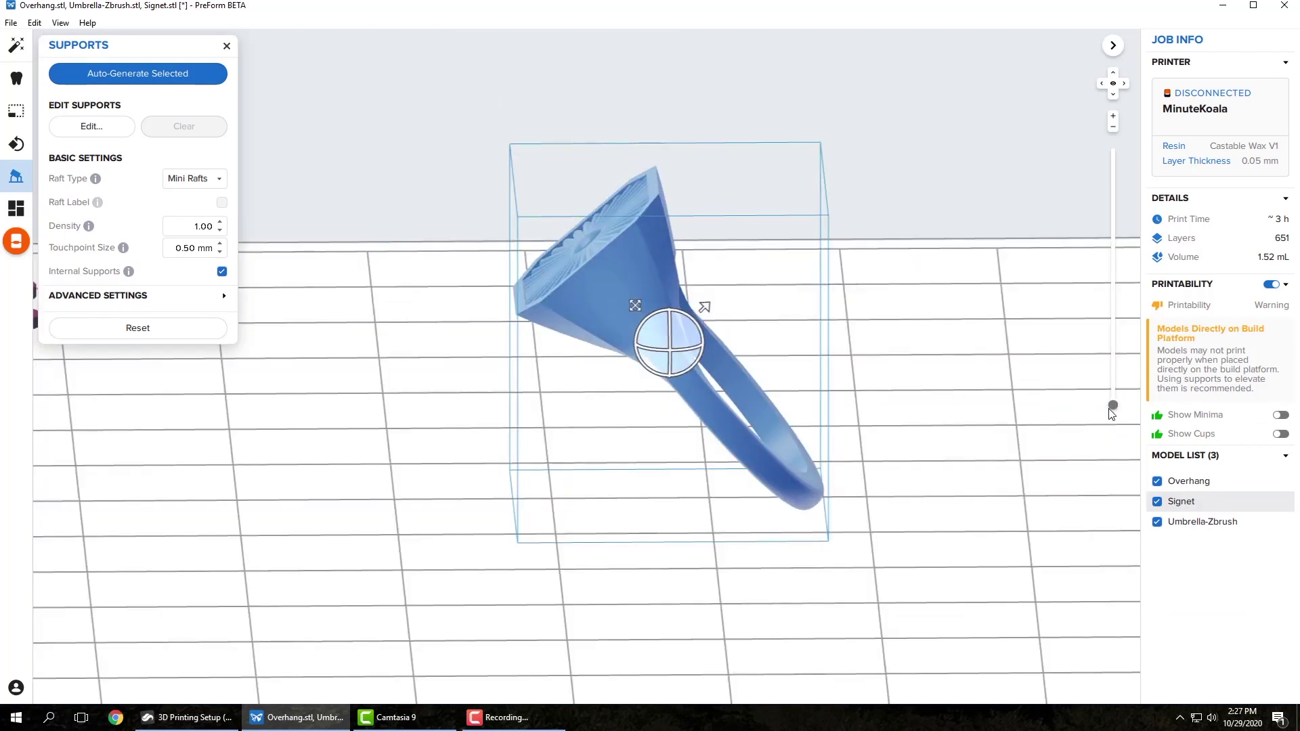
Deselect the diagonally tilted ring and examine its face, the inside of the band and the underside of its head from several angles
mouse_move(1113, 405)
left_mouse_down()
mouse_move(1117, 230)
mouse_move(1116, 406)
left_mouse_up()
left_click(966, 405)
right_click_drag(647, 398, 700, 321)
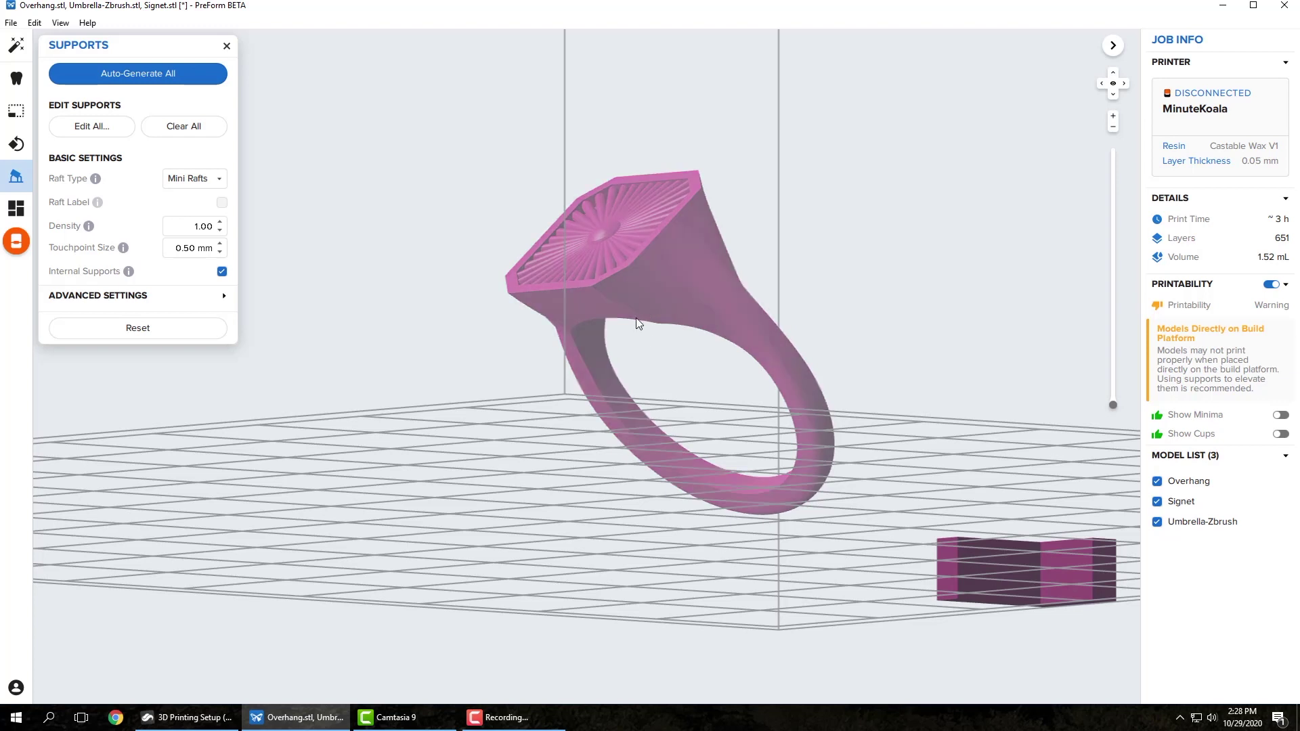
scroll(636, 318, "up", 2)
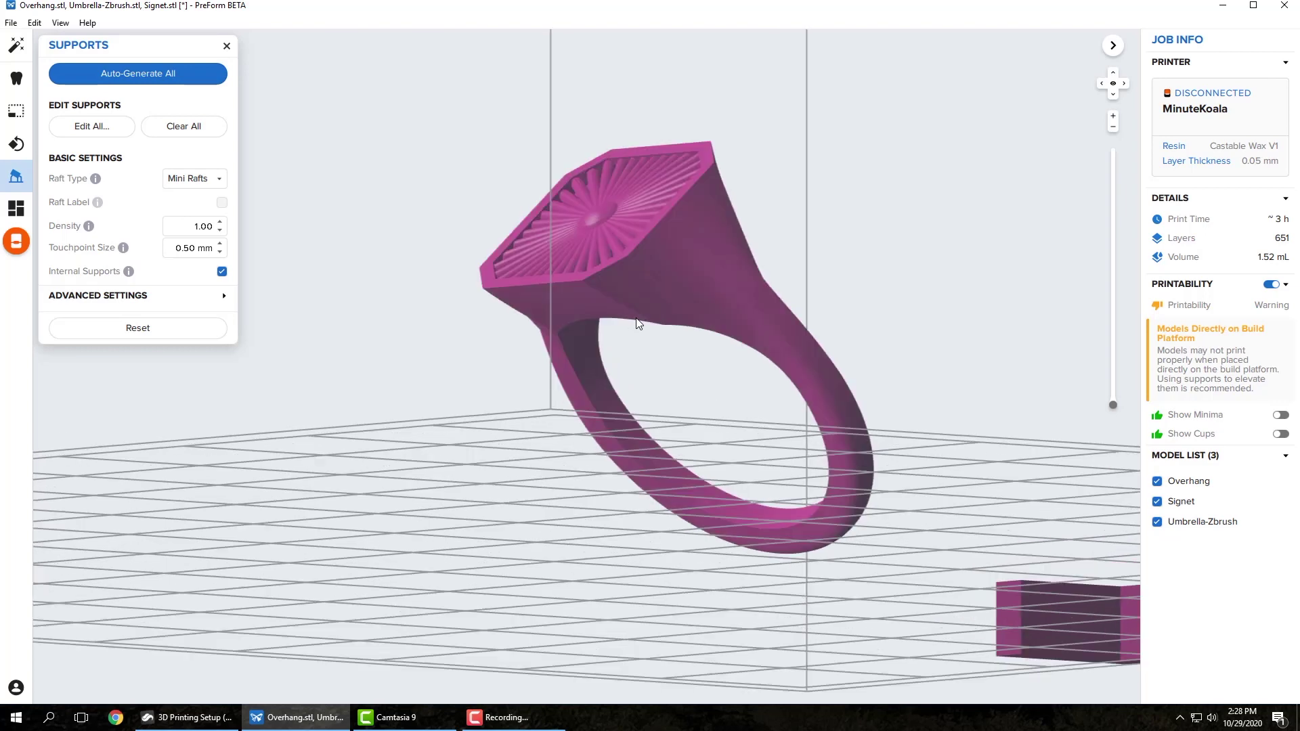
right_click_drag(637, 318, 662, 290)
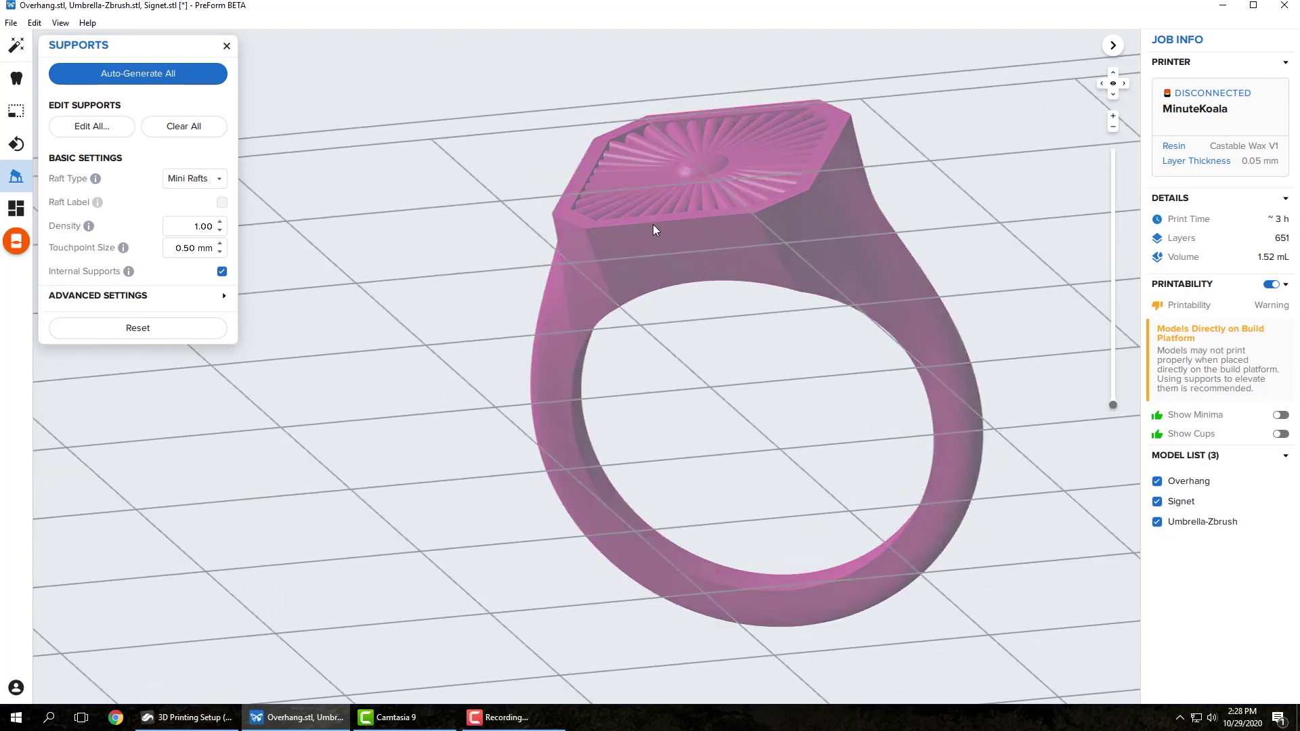
right_click_drag(743, 359, 851, 371)
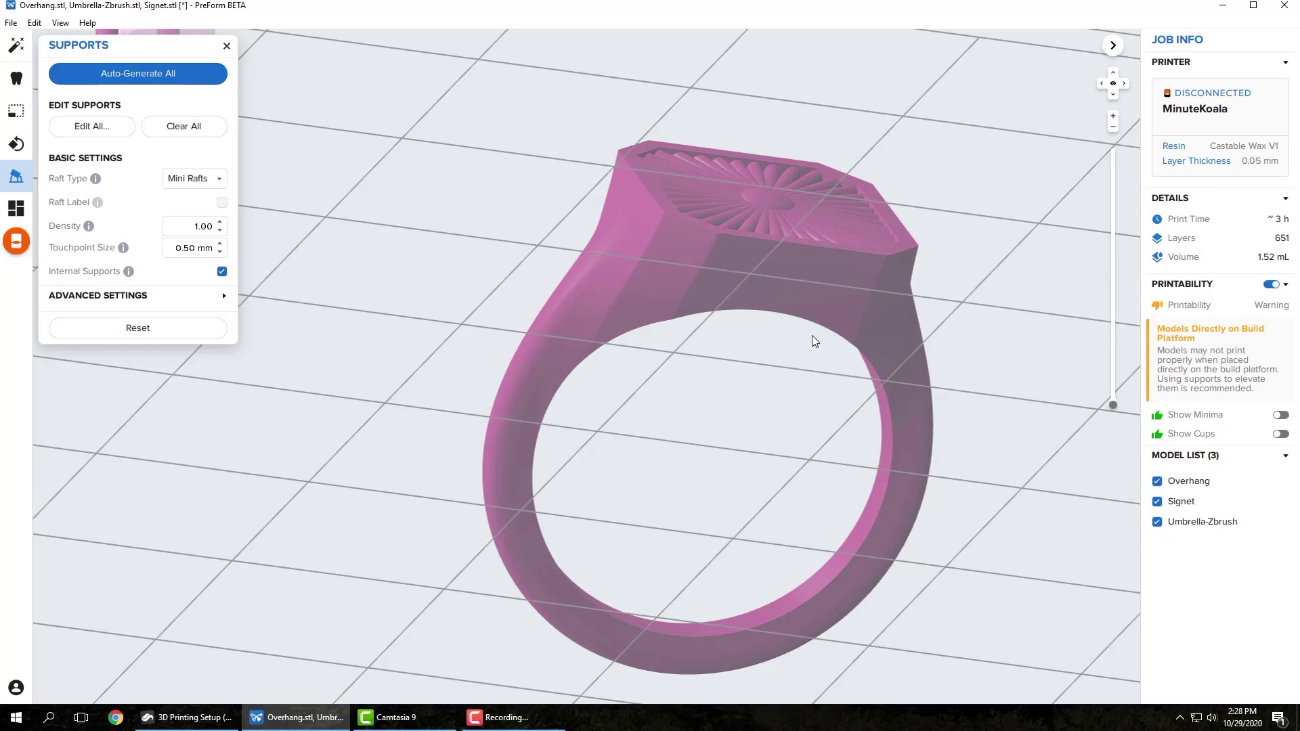
right_click_drag(813, 334, 686, 422)
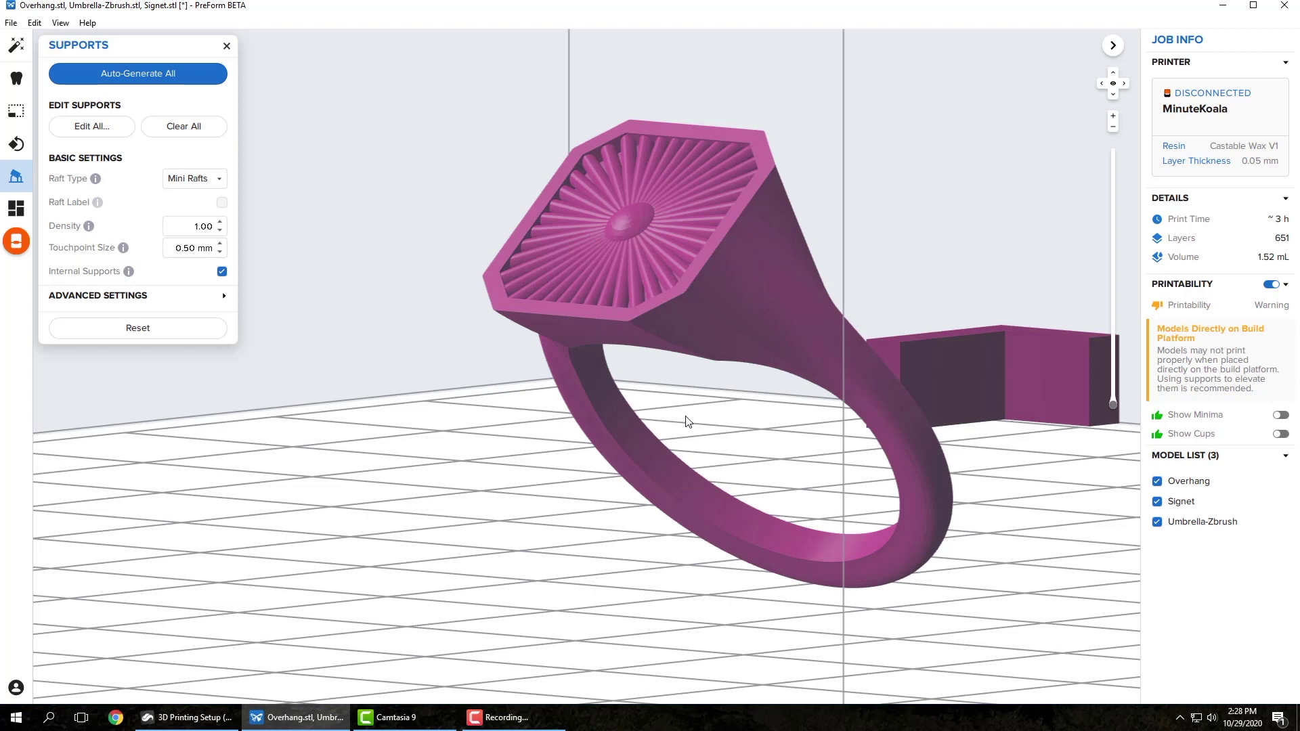
right_click_drag(779, 432, 726, 367)
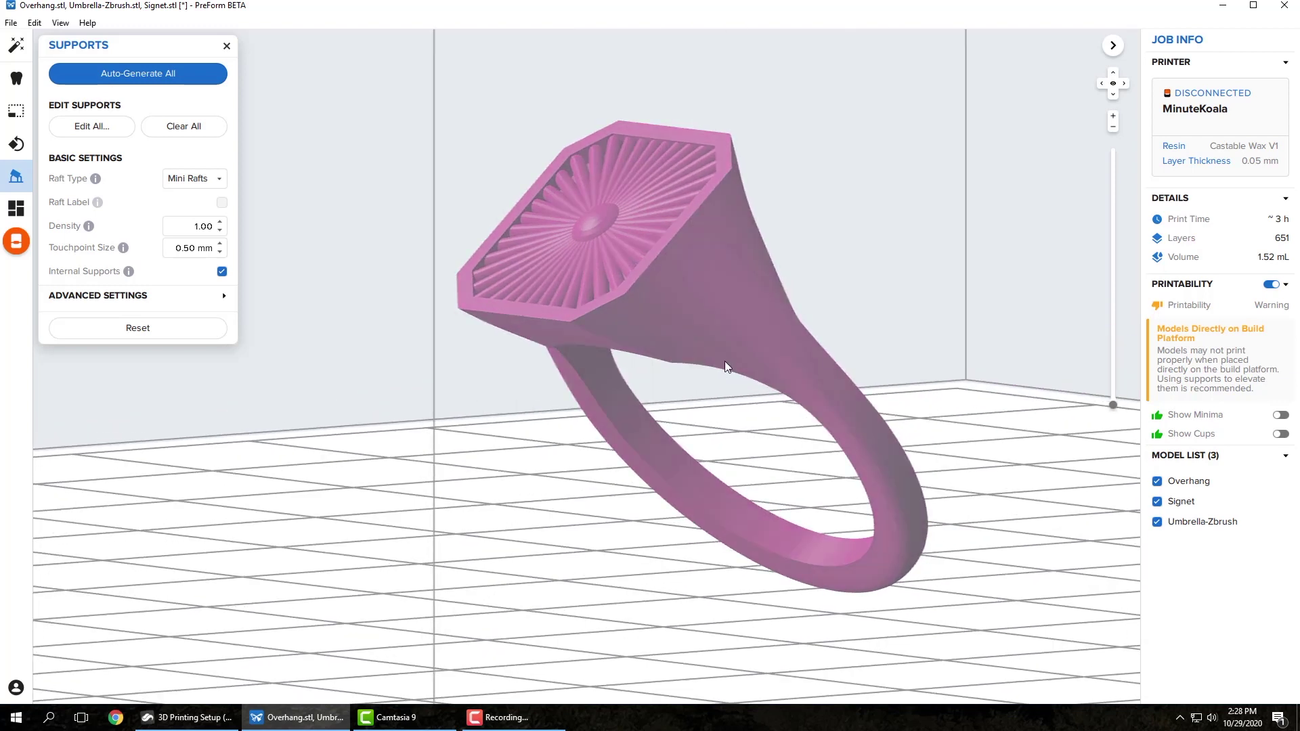
mouse_move(840, 435)
right_mouse_down()
mouse_move(880, 444)
mouse_move(834, 467)
mouse_move(826, 450)
right_mouse_up()
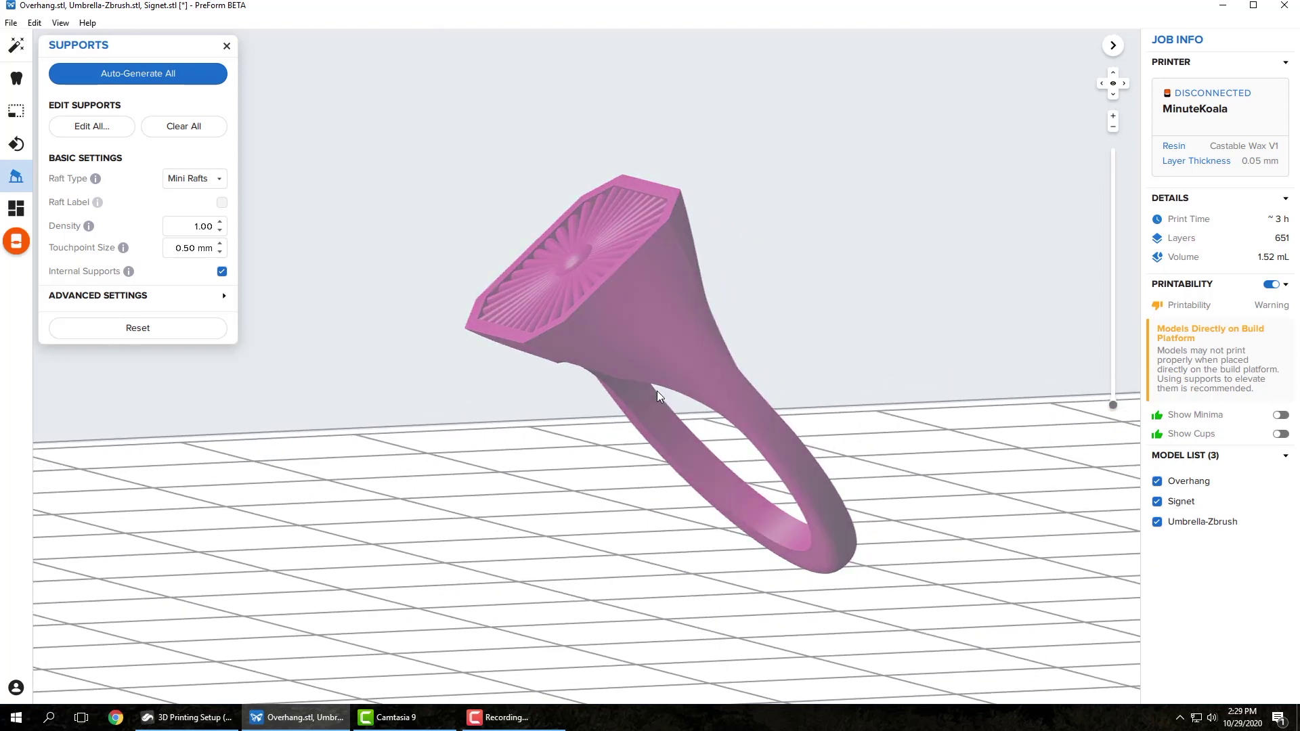
Move the Overhang model away from the build platform's corner into open space and deselect it
right_click_drag(680, 404, 716, 437)
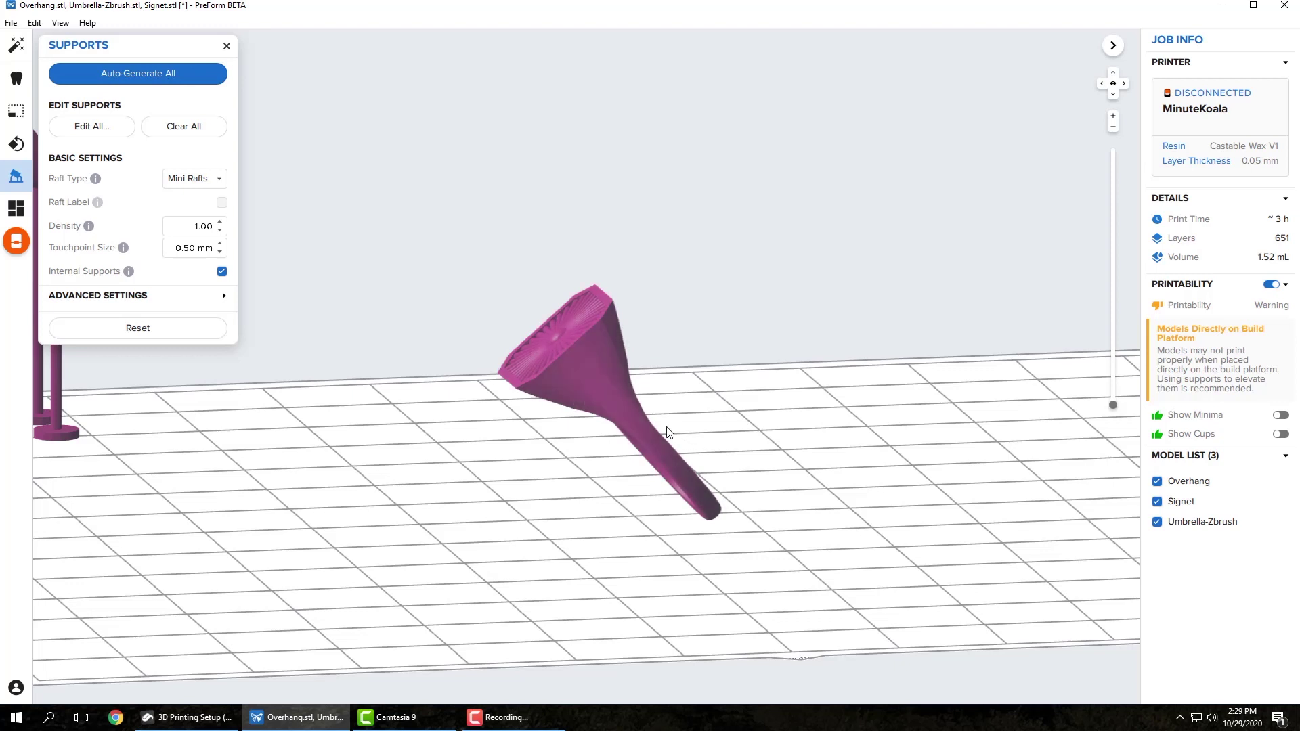
right_click_drag(686, 446, 567, 380)
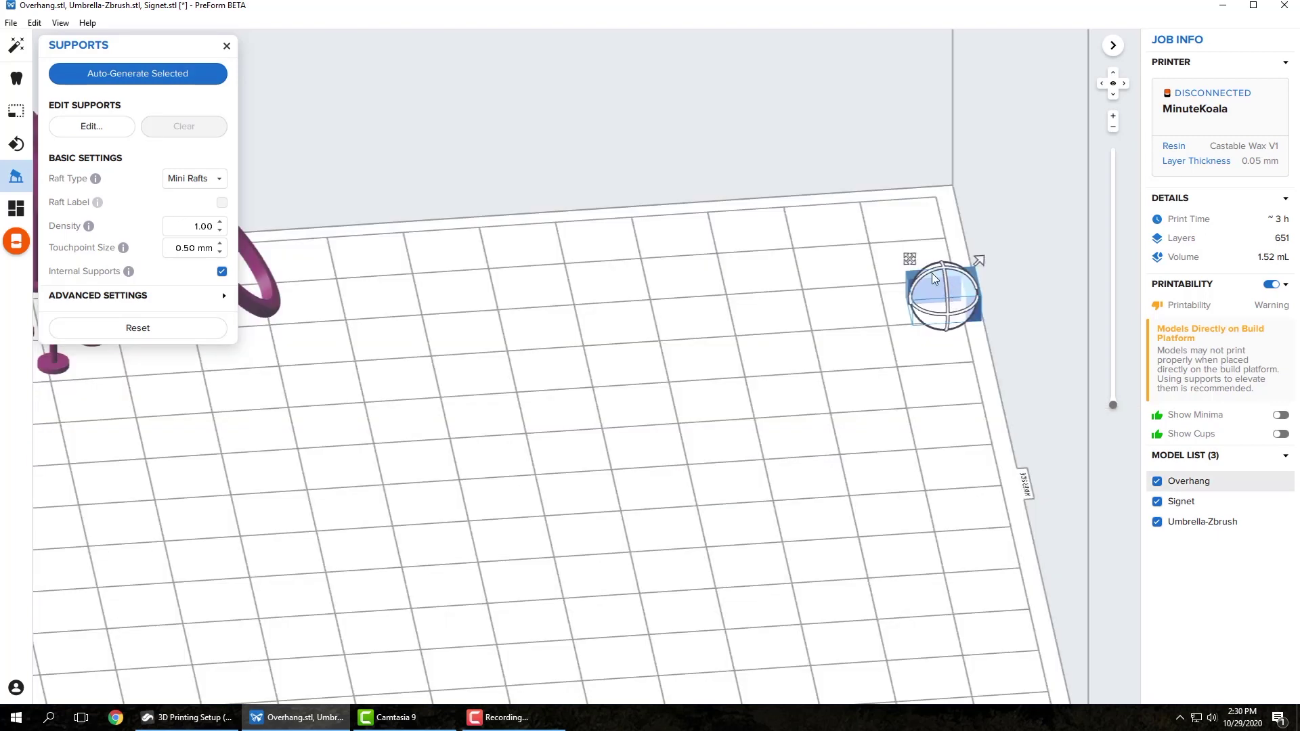
left_click_drag(909, 258, 562, 425)
right_click_drag(690, 514, 610, 496)
scroll(610, 502, "up", 3)
left_click(711, 497)
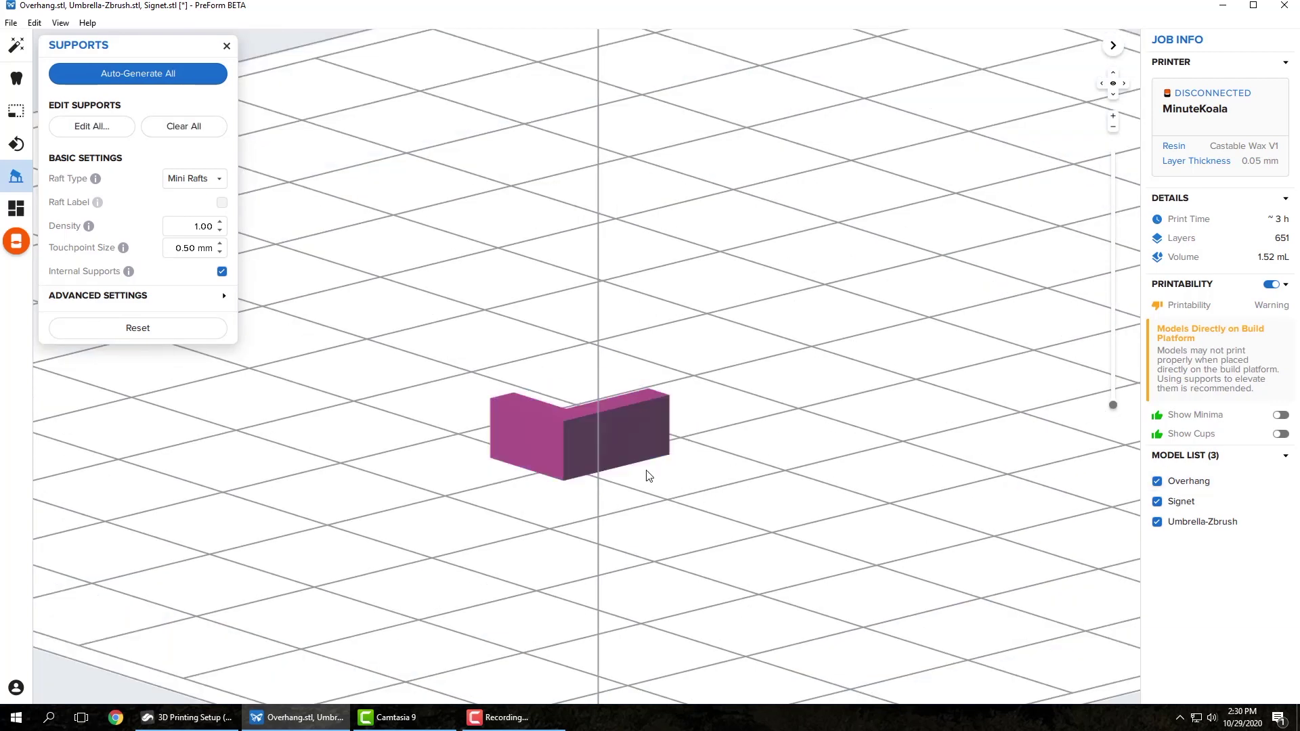
Orient the Overhang model with the end face of its short arm on the build platform and its long arm overhanging
scroll(664, 485, "up", 5)
right_click_drag(589, 444, 653, 449)
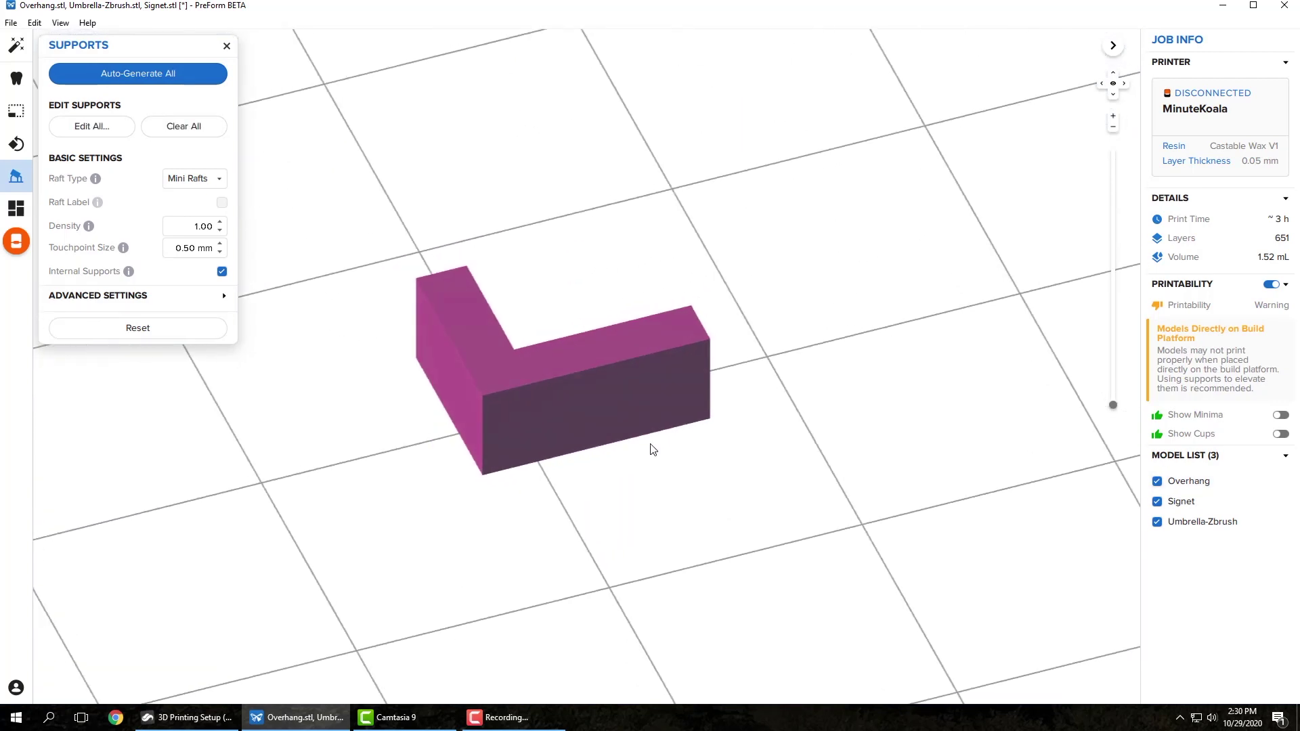
right_click_drag(580, 464, 797, 508)
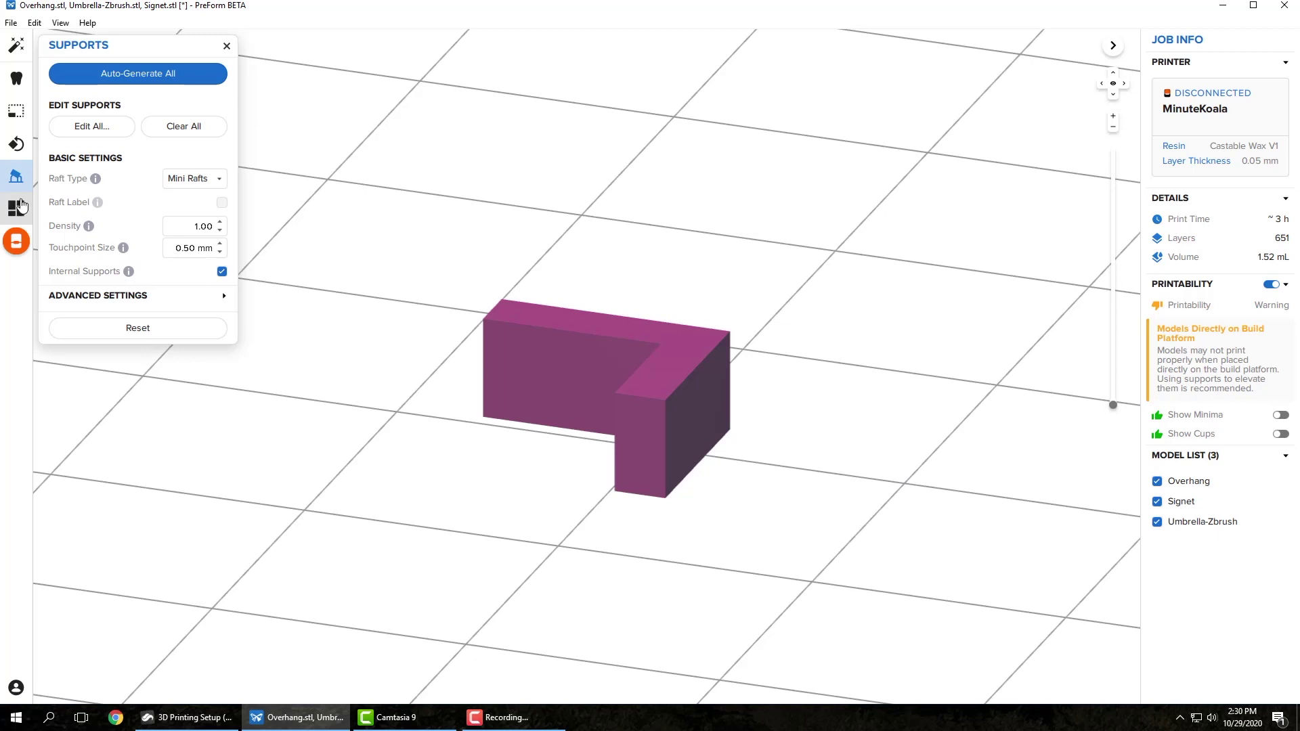
left_click(227, 46)
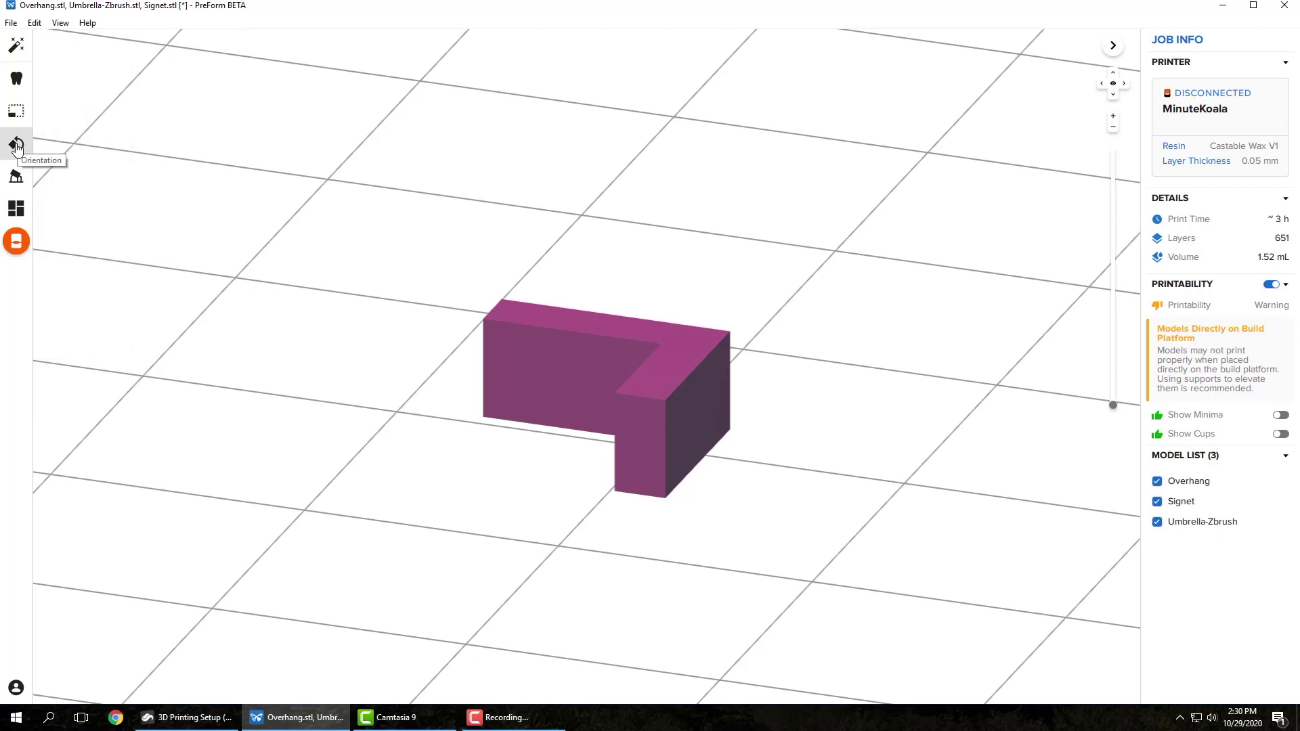
left_click(19, 147)
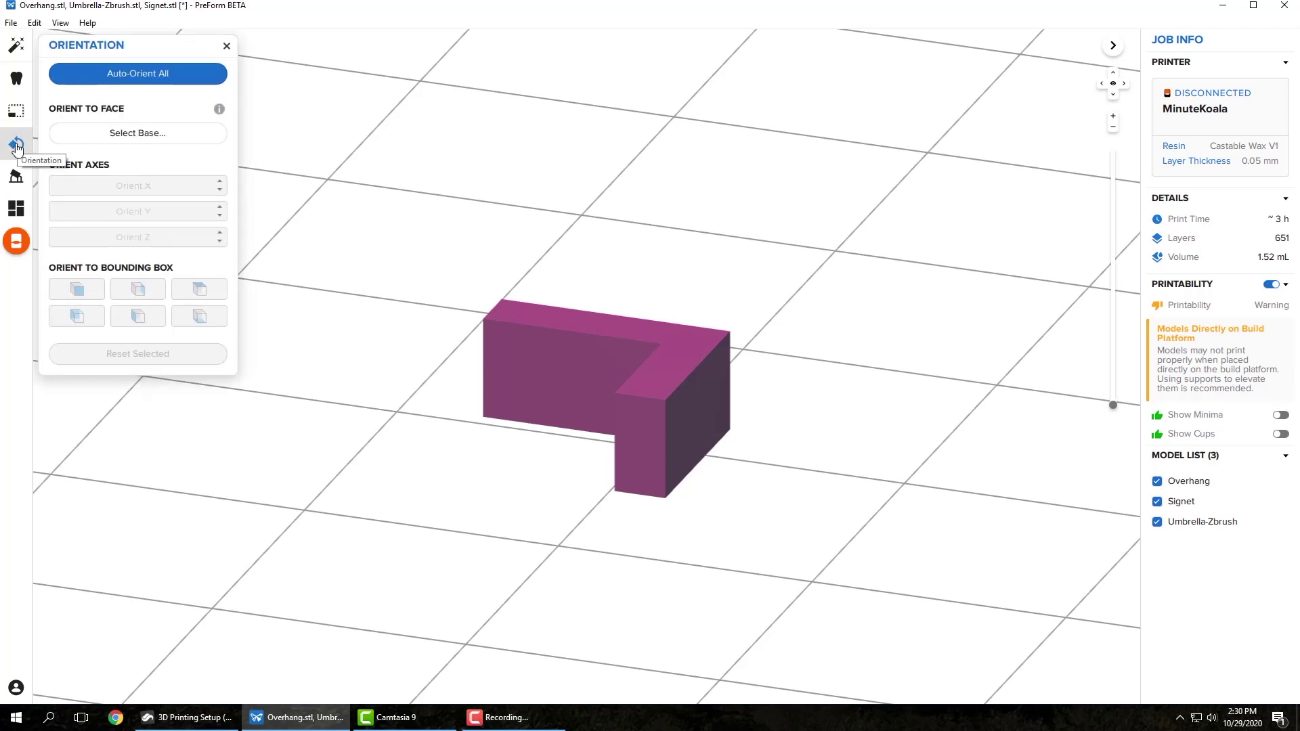
left_click(147, 138)
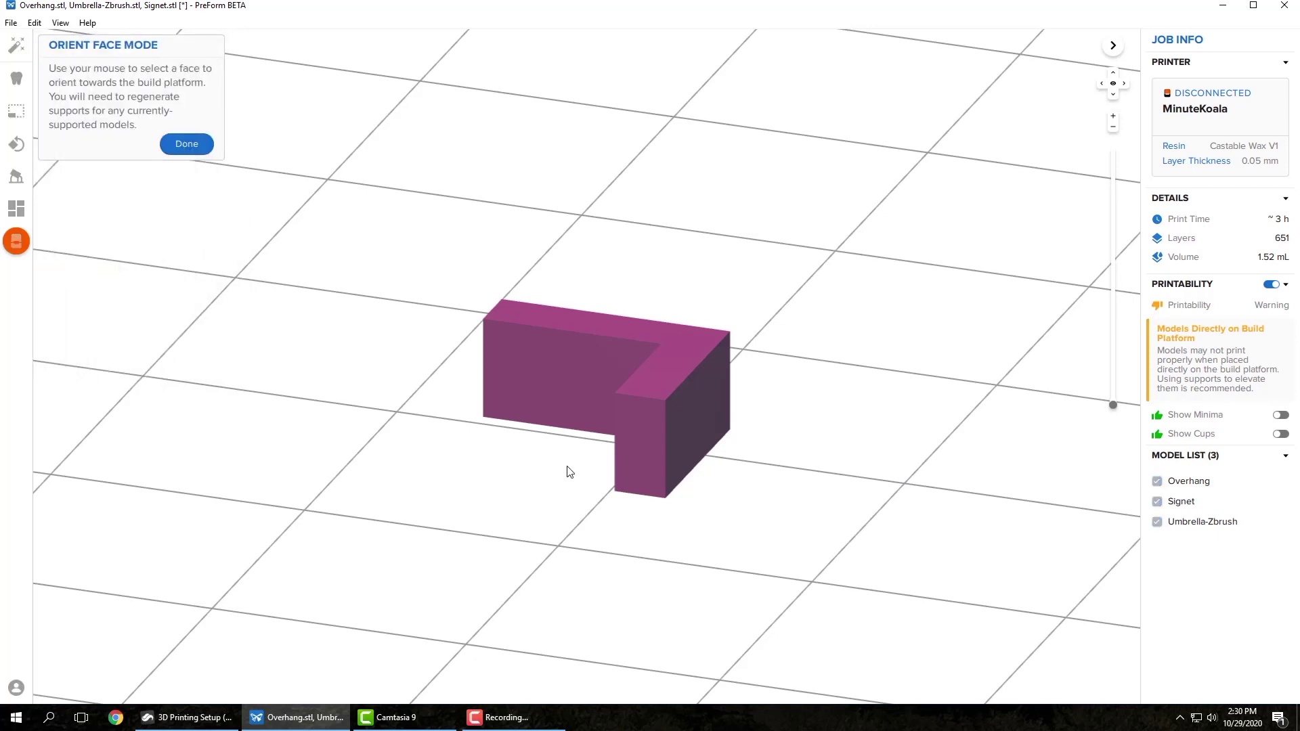
left_click(640, 445)
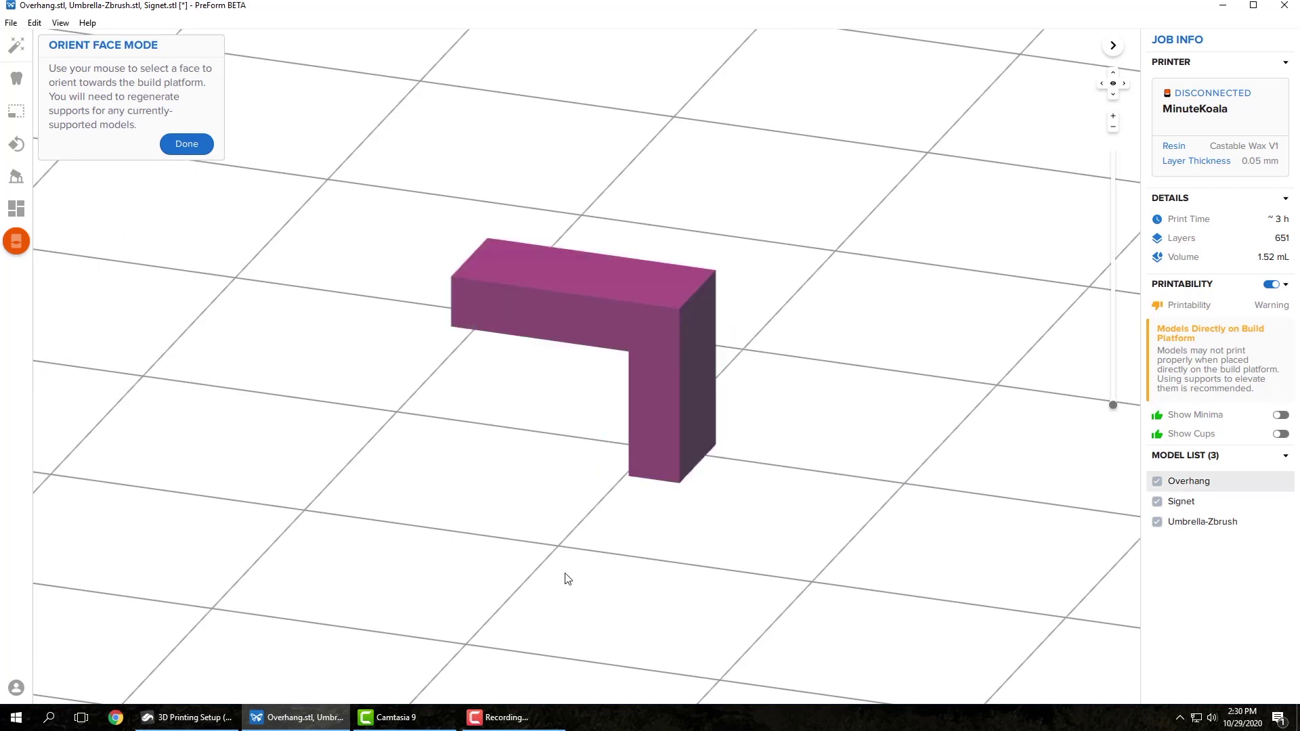
left_click(194, 153)
left_click(359, 409)
right_click_drag(340, 413, 382, 395)
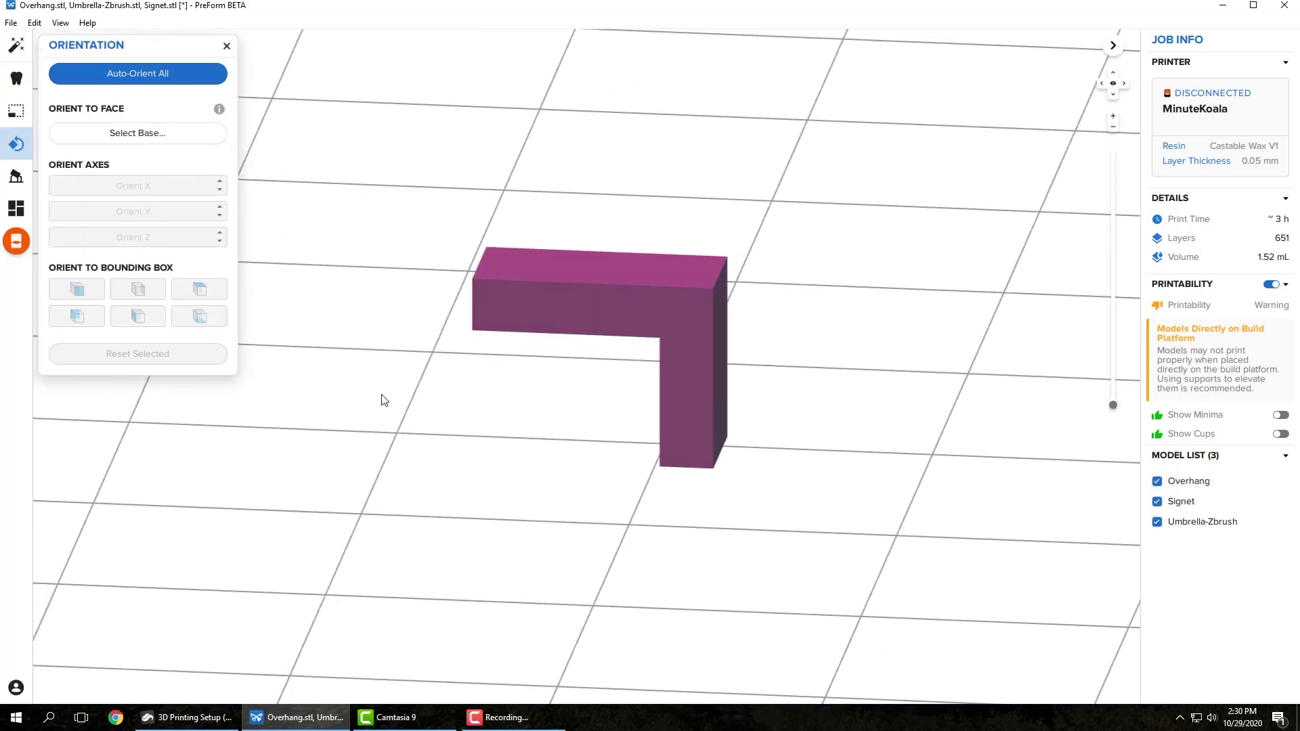
left_click(226, 48)
Preview the Overhang model's layers up to layer 105, where the horizontal arm prints, and inspect the full model from the side
right_click_drag(506, 279, 596, 267)
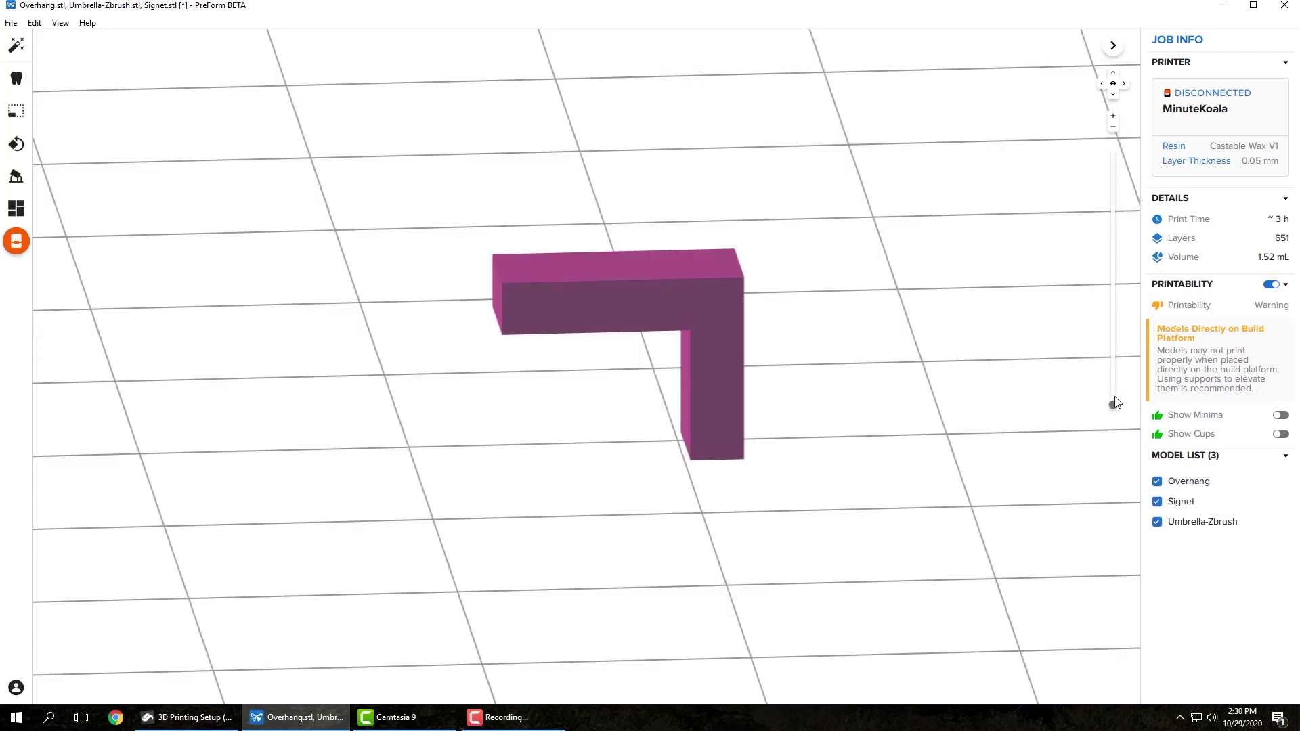
left_click_drag(1114, 404, 1123, 353)
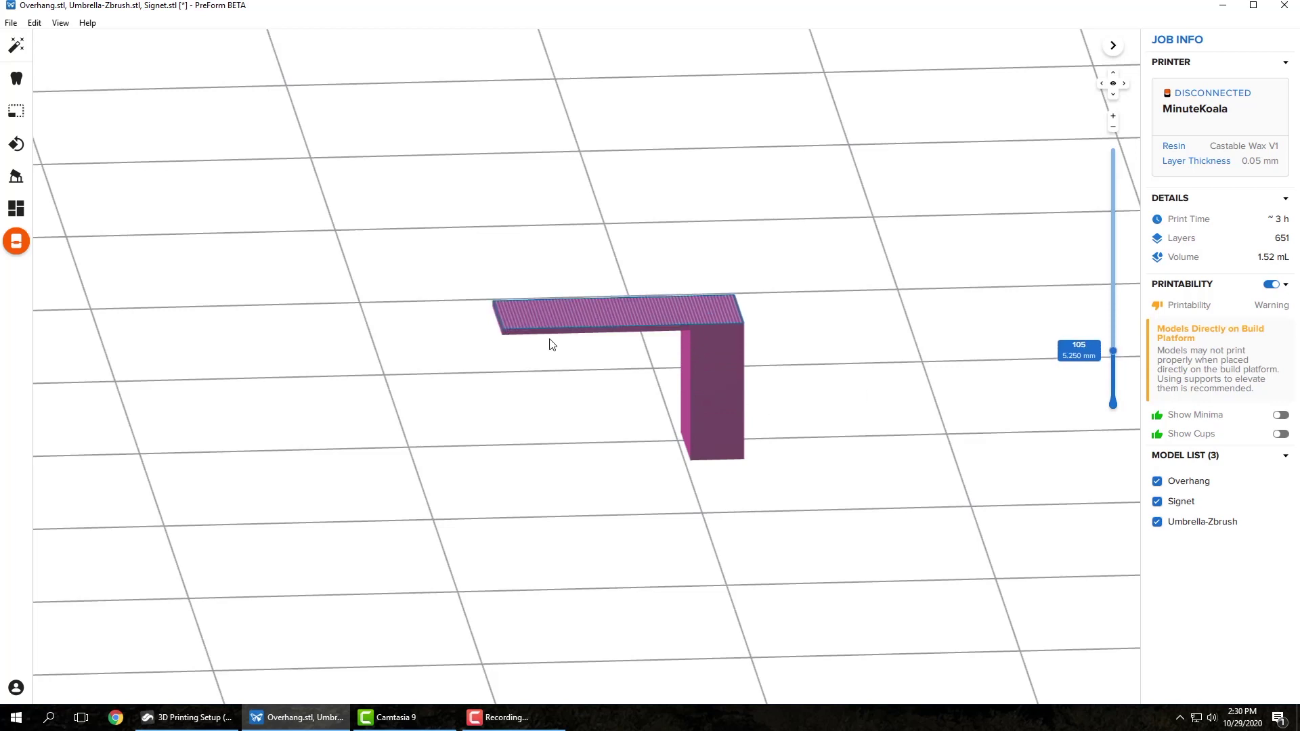
scroll(552, 345, "up", 2)
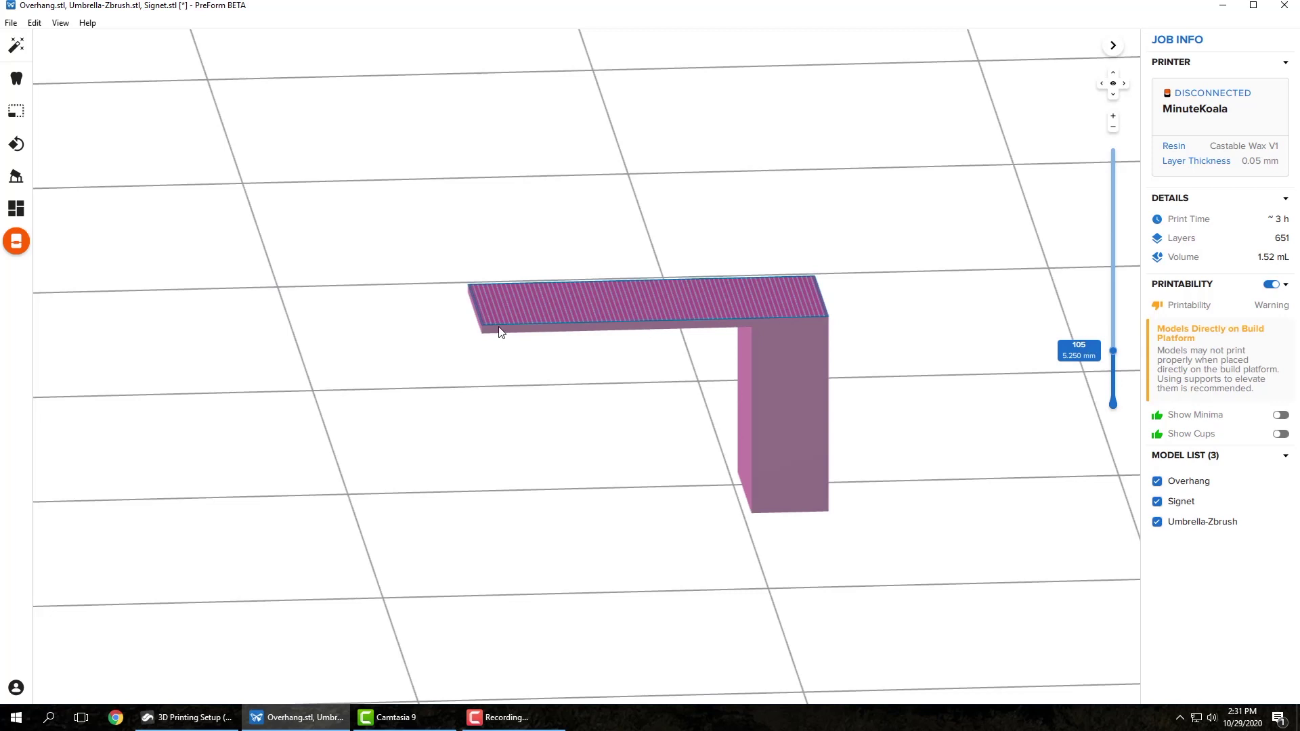
right_click_drag(640, 364, 626, 350)
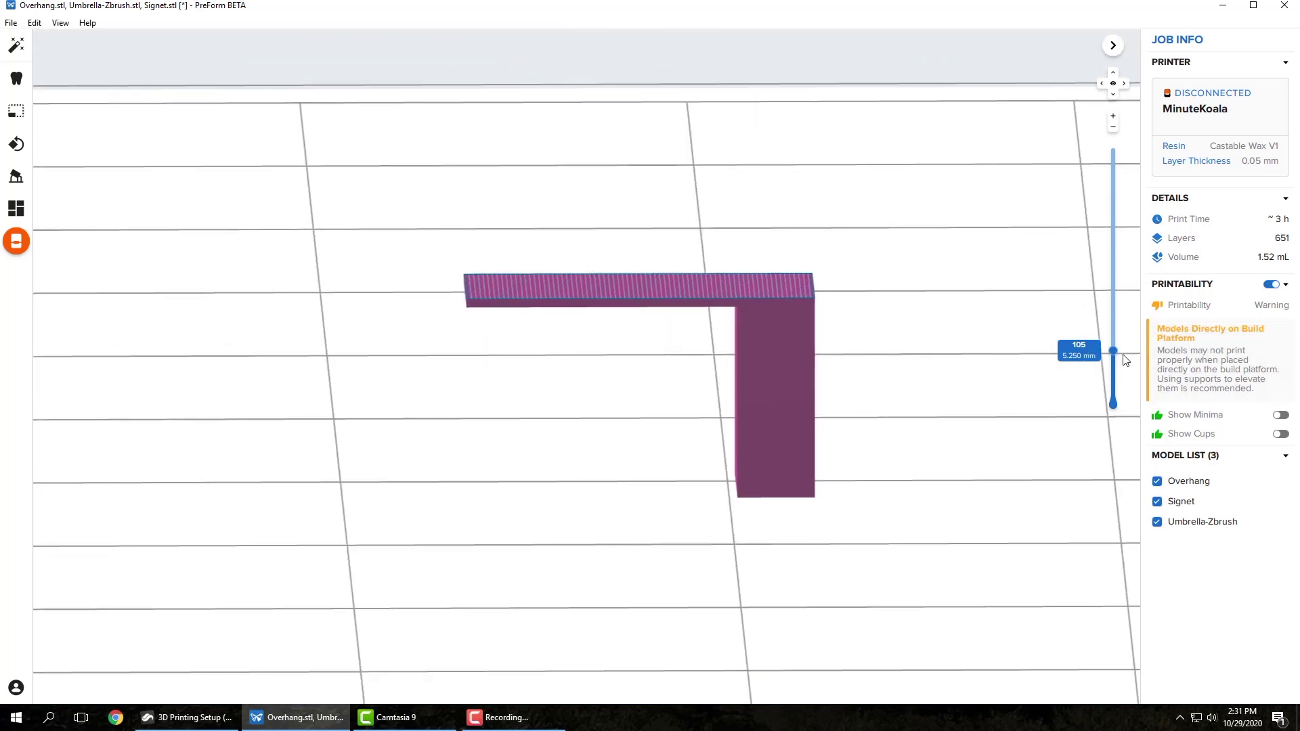
left_click_drag(1115, 355, 1112, 411)
right_click_drag(499, 397, 495, 370)
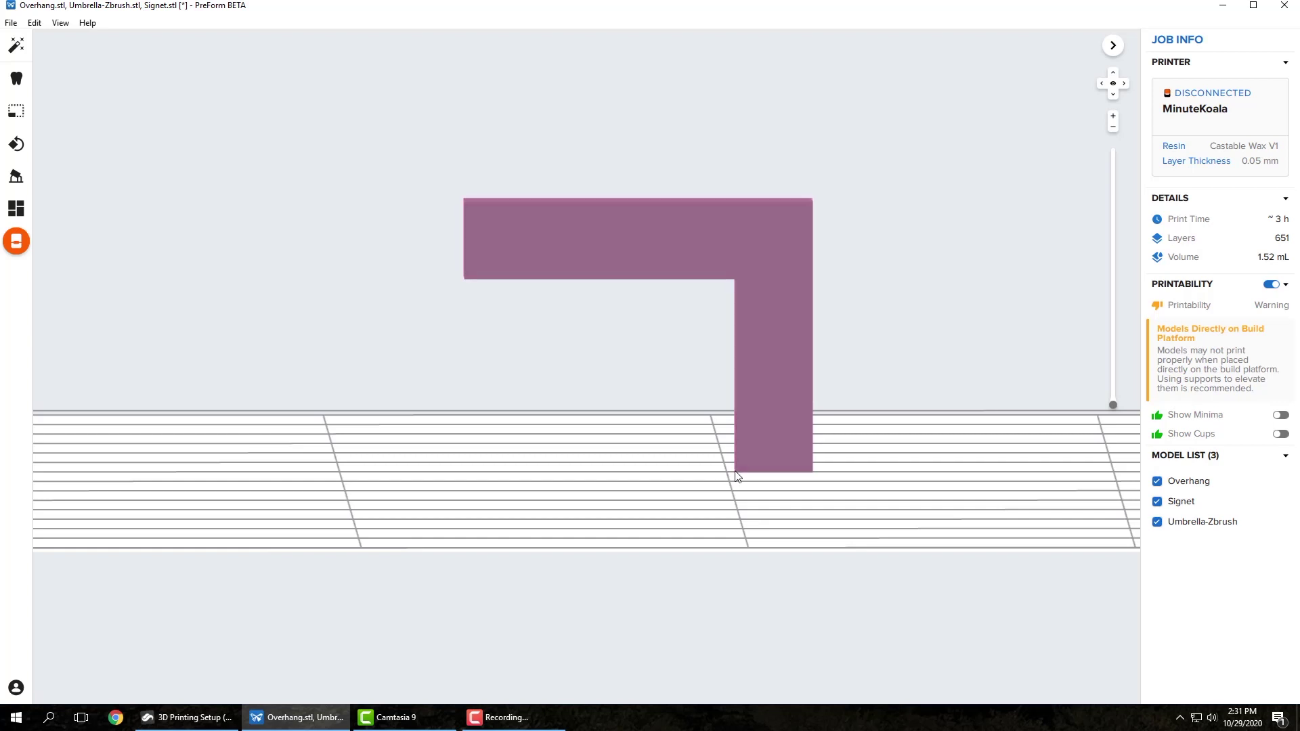
Stand the Overhang model on the end face of its long arm with the short arm overhanging, and deselect it
mouse_move(603, 371)
right_mouse_down()
mouse_move(630, 384)
mouse_move(621, 388)
right_mouse_up()
left_click(16, 144)
left_click(140, 141)
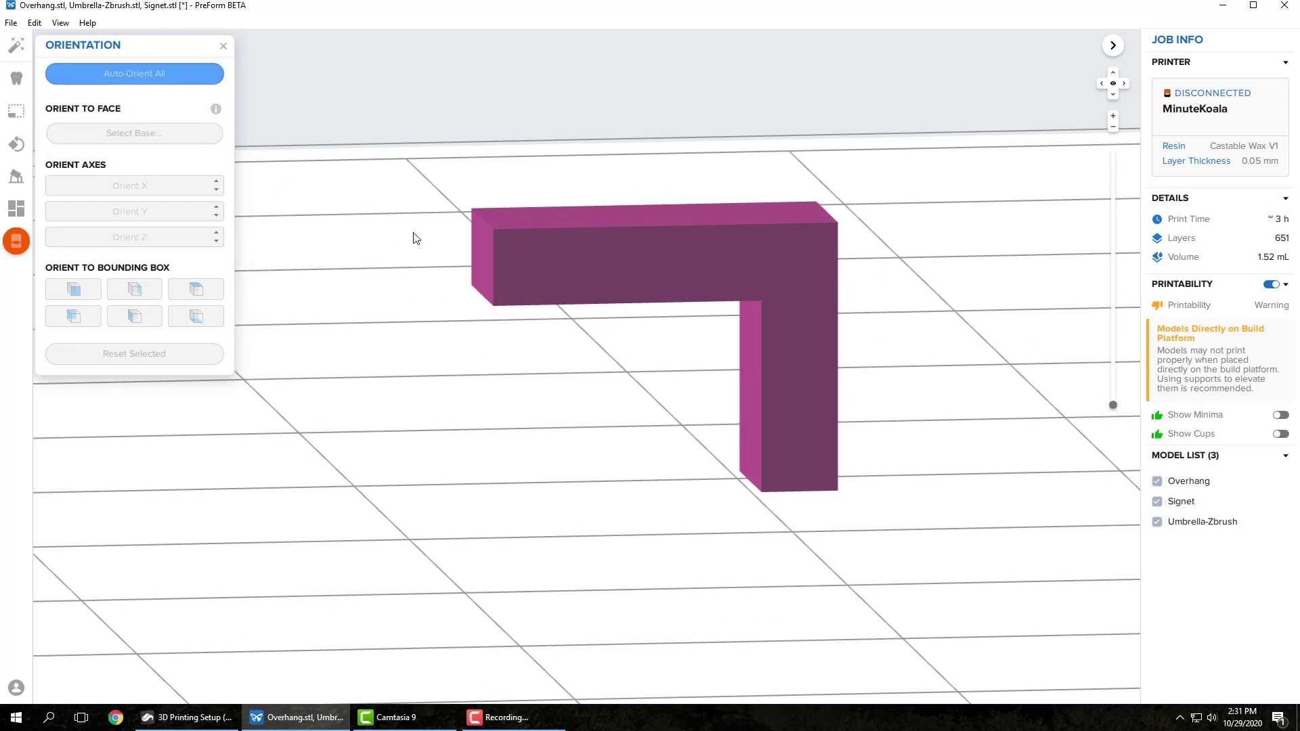
left_click(484, 260)
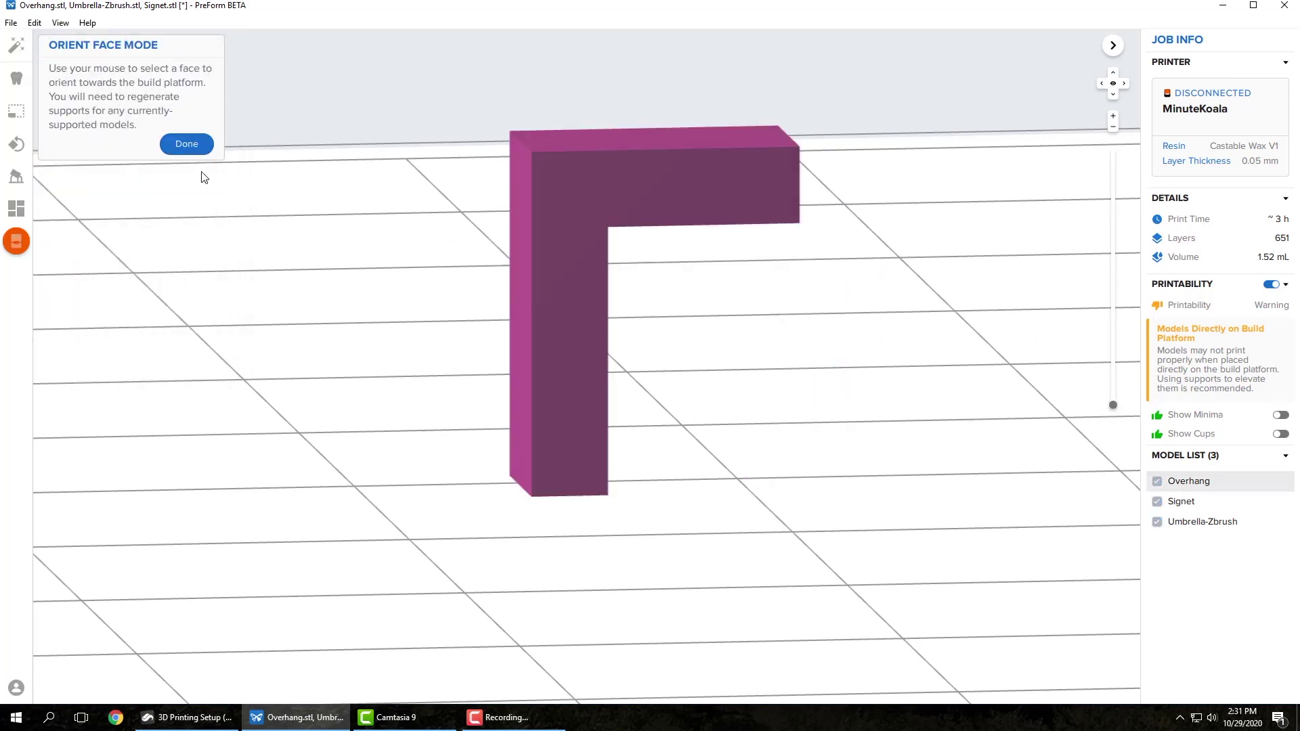
left_click(177, 146)
left_click(764, 346)
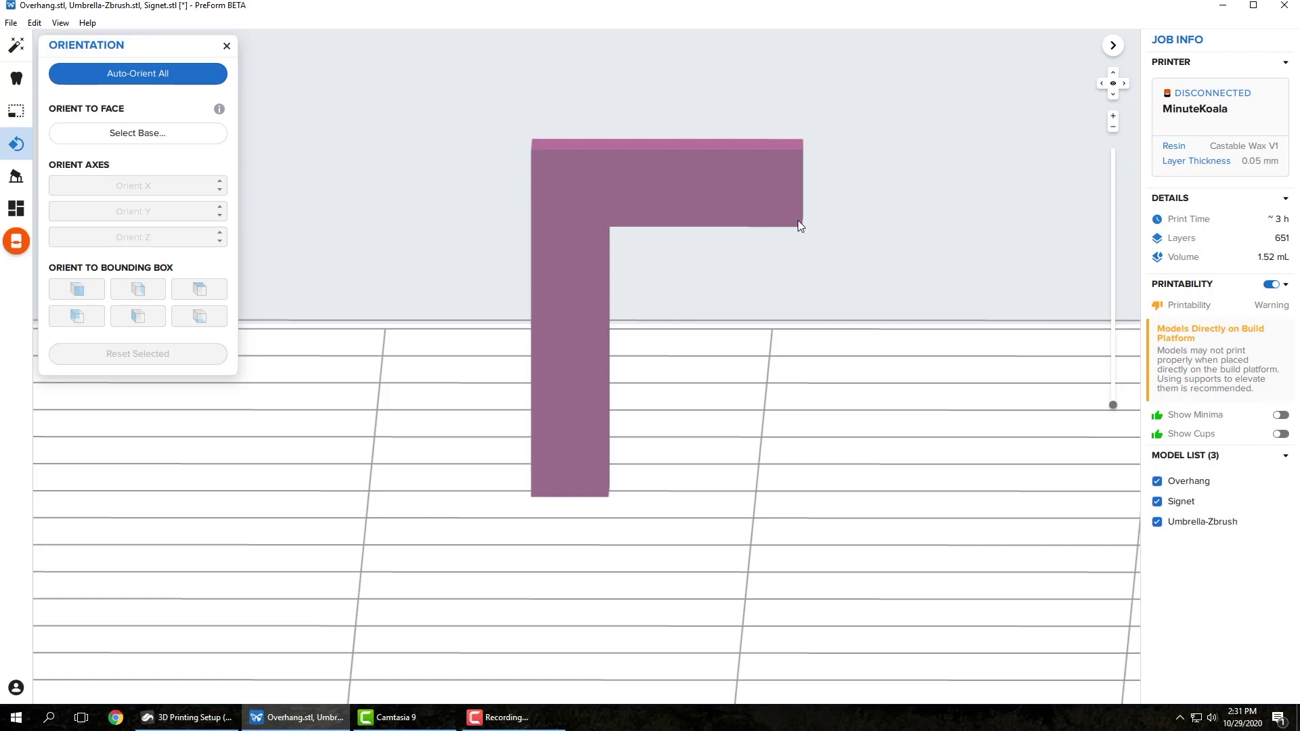
Examine the unsupported underside of the raised short arm from the side and from below the build platform
mouse_move(777, 283)
right_mouse_down()
mouse_move(767, 287)
mouse_move(769, 262)
right_mouse_up()
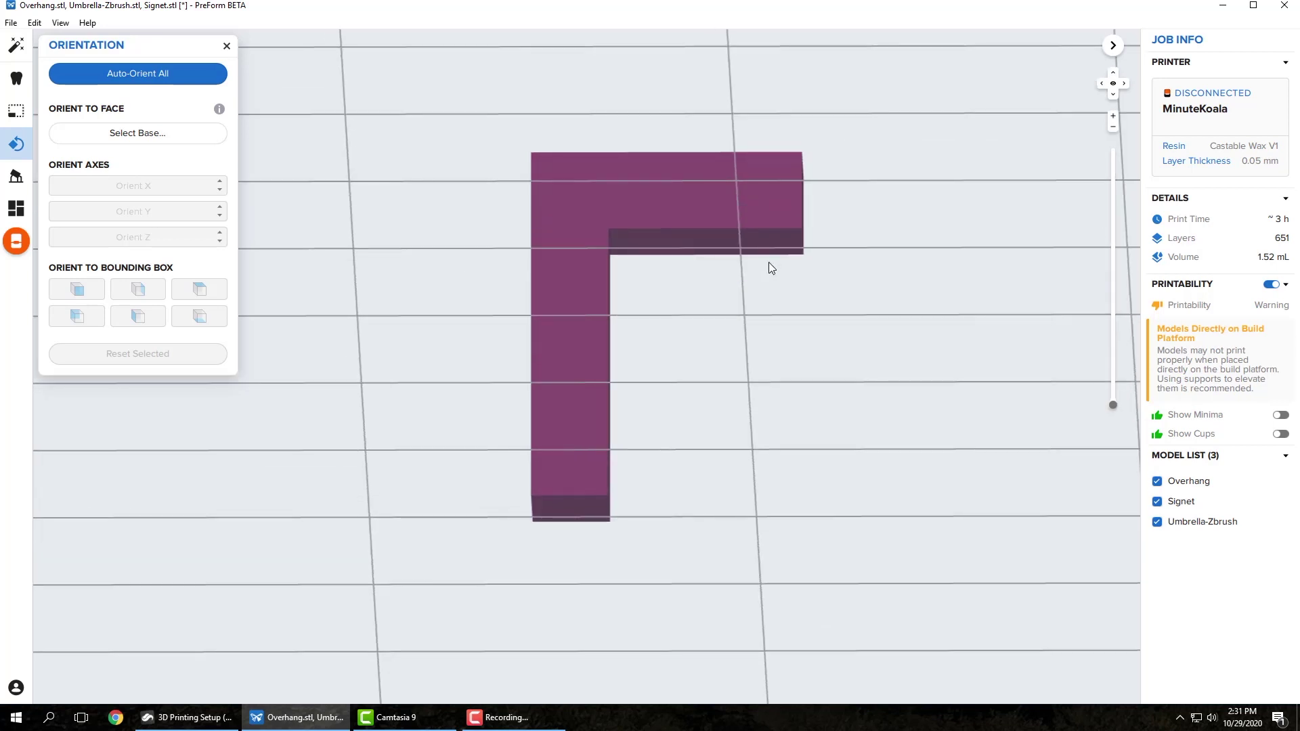
right_click_drag(603, 309, 702, 321)
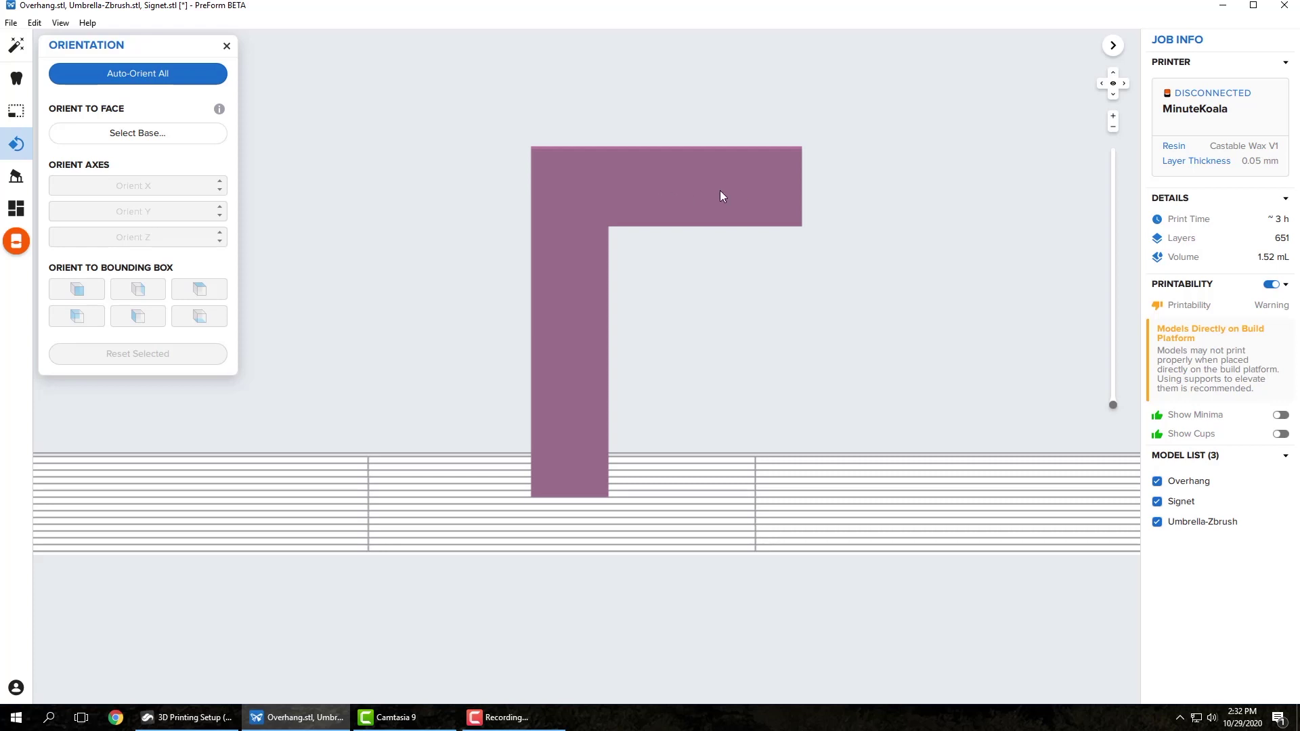
right_click_drag(722, 278, 672, 185)
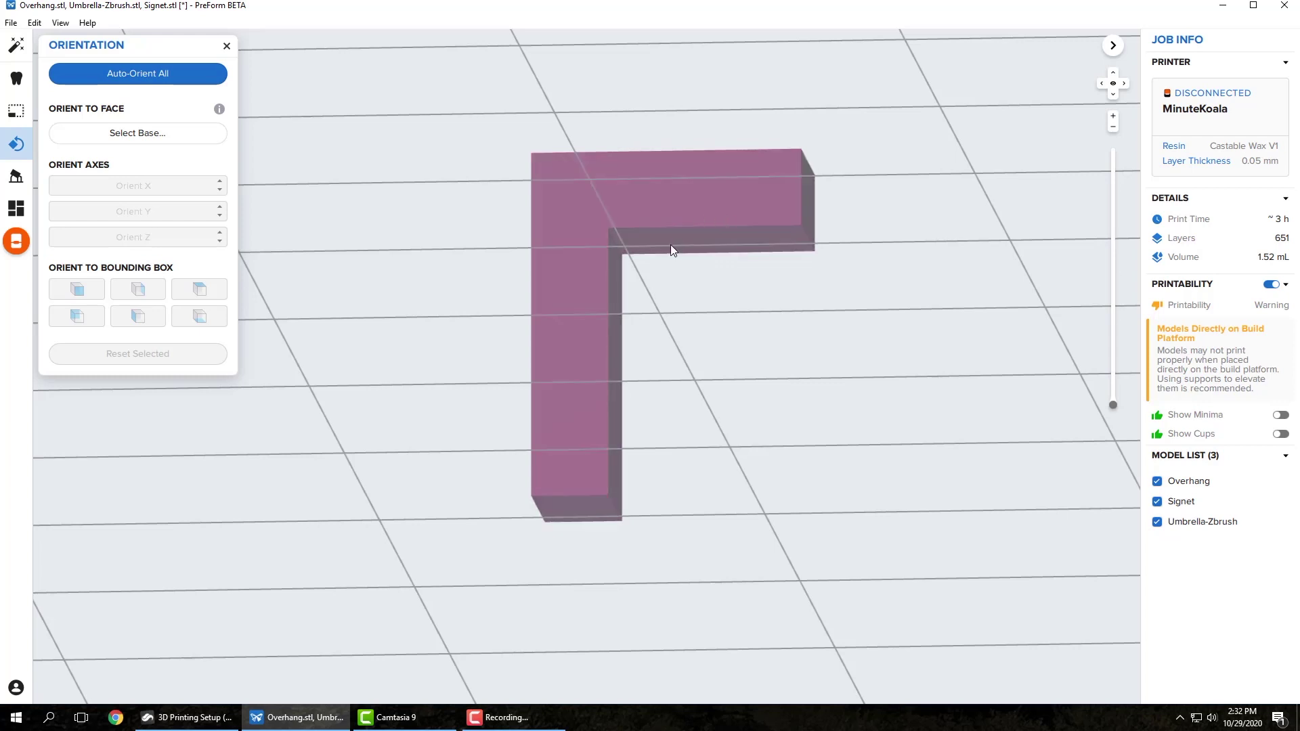
right_click_drag(794, 239, 778, 295)
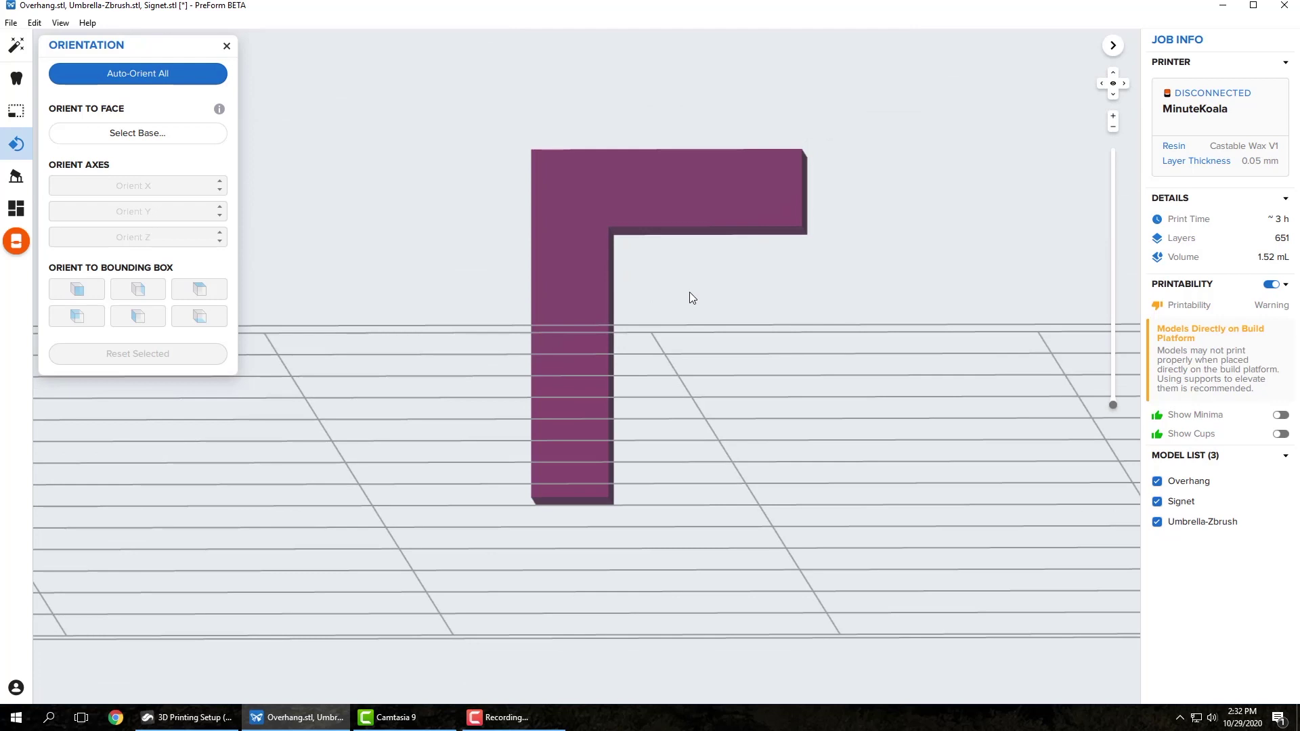
right_click_drag(691, 293, 719, 317)
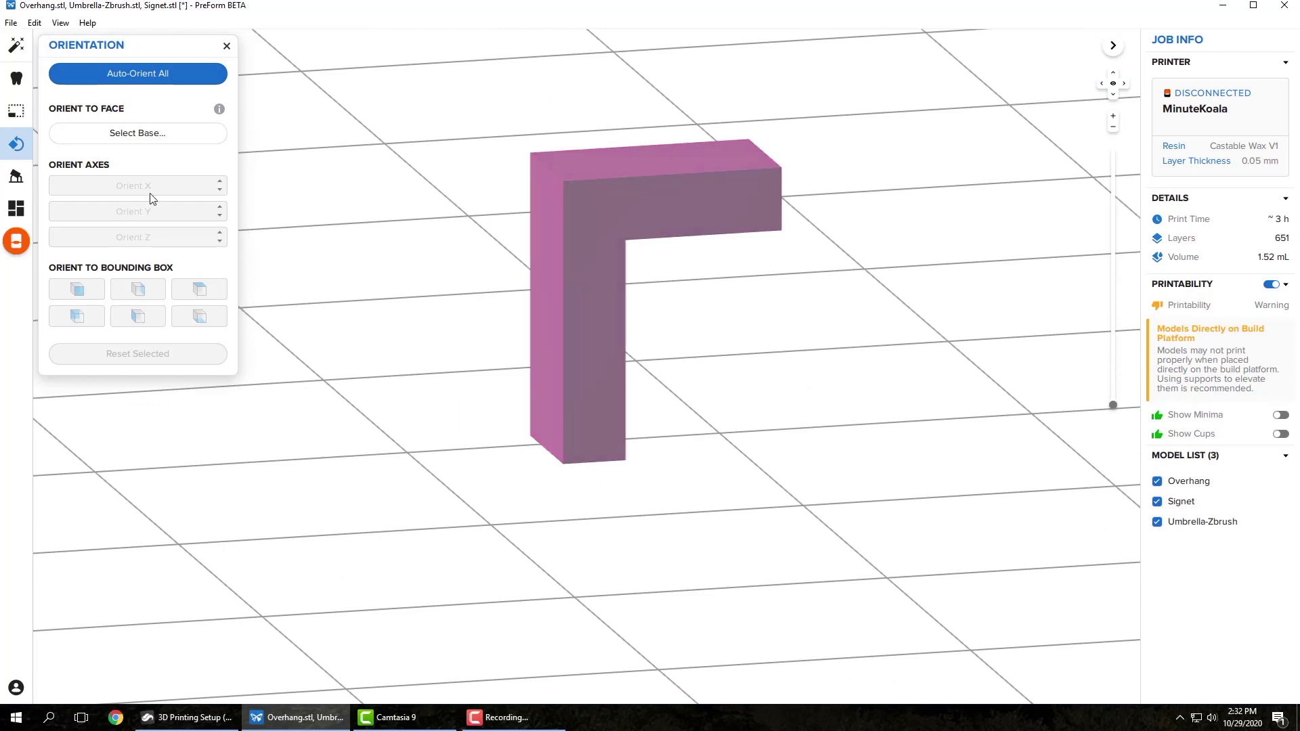
Lay the Overhang model on the outer face of its long arm with the short arm upright, and check its bottom edge
left_click(139, 134)
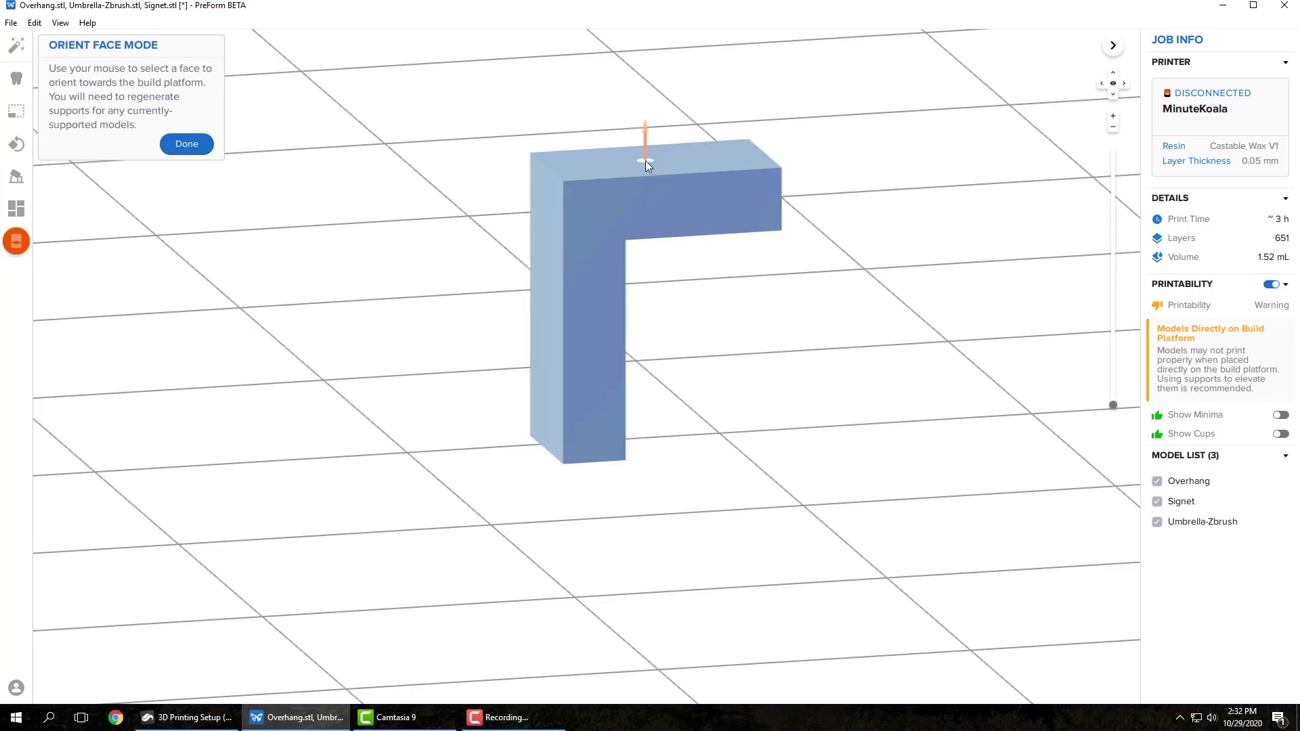
left_click(645, 160)
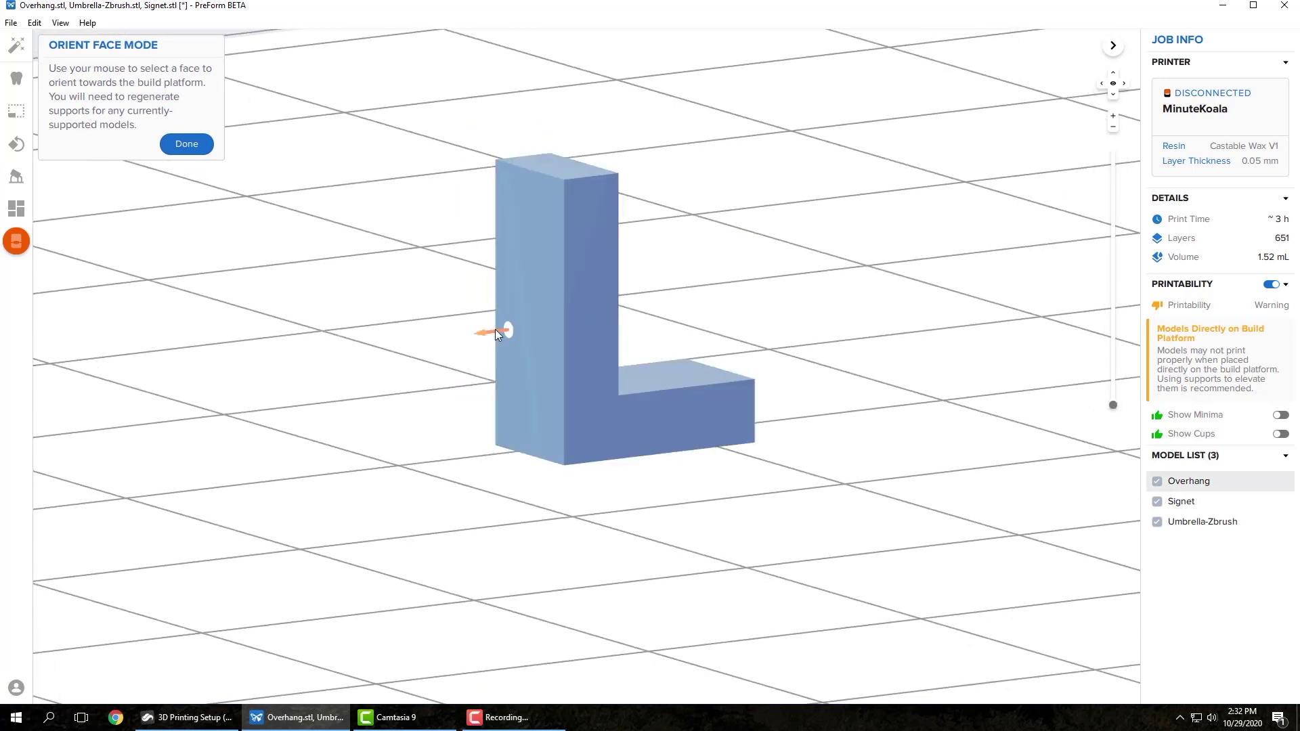
left_click(523, 322)
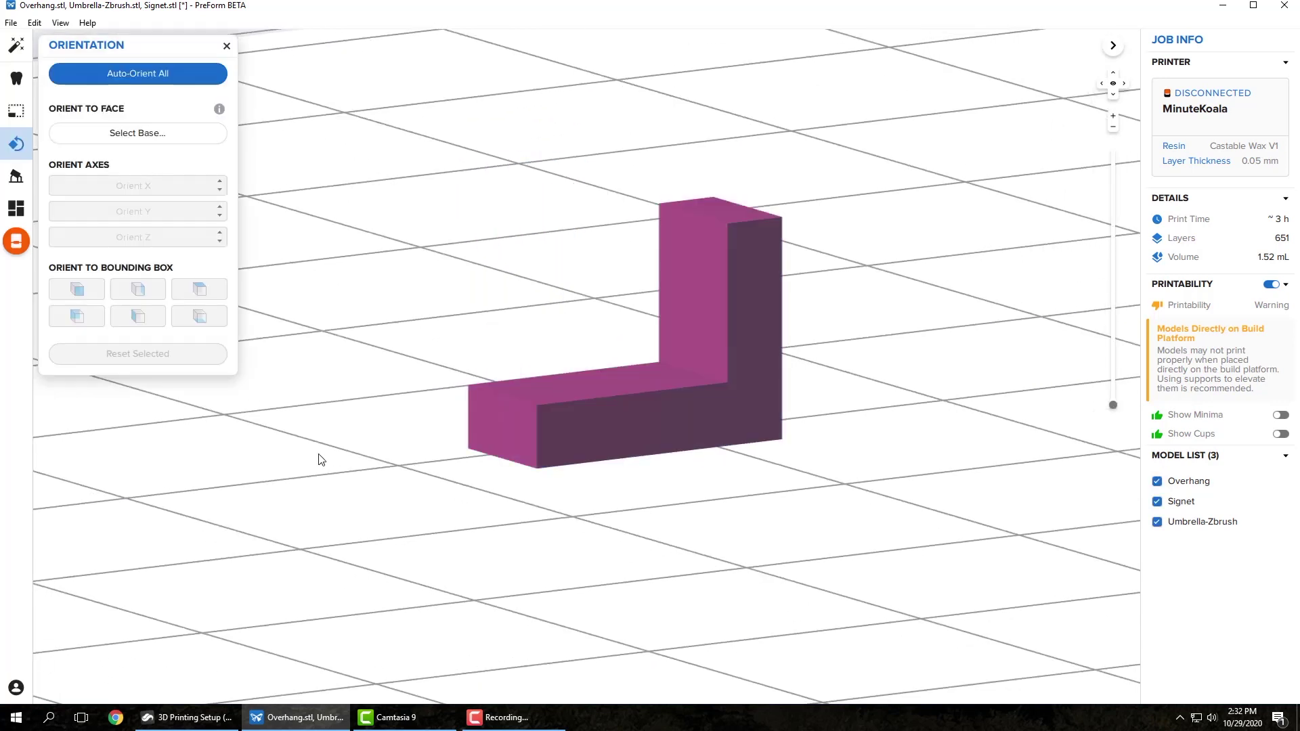
right_click_drag(754, 425, 659, 434)
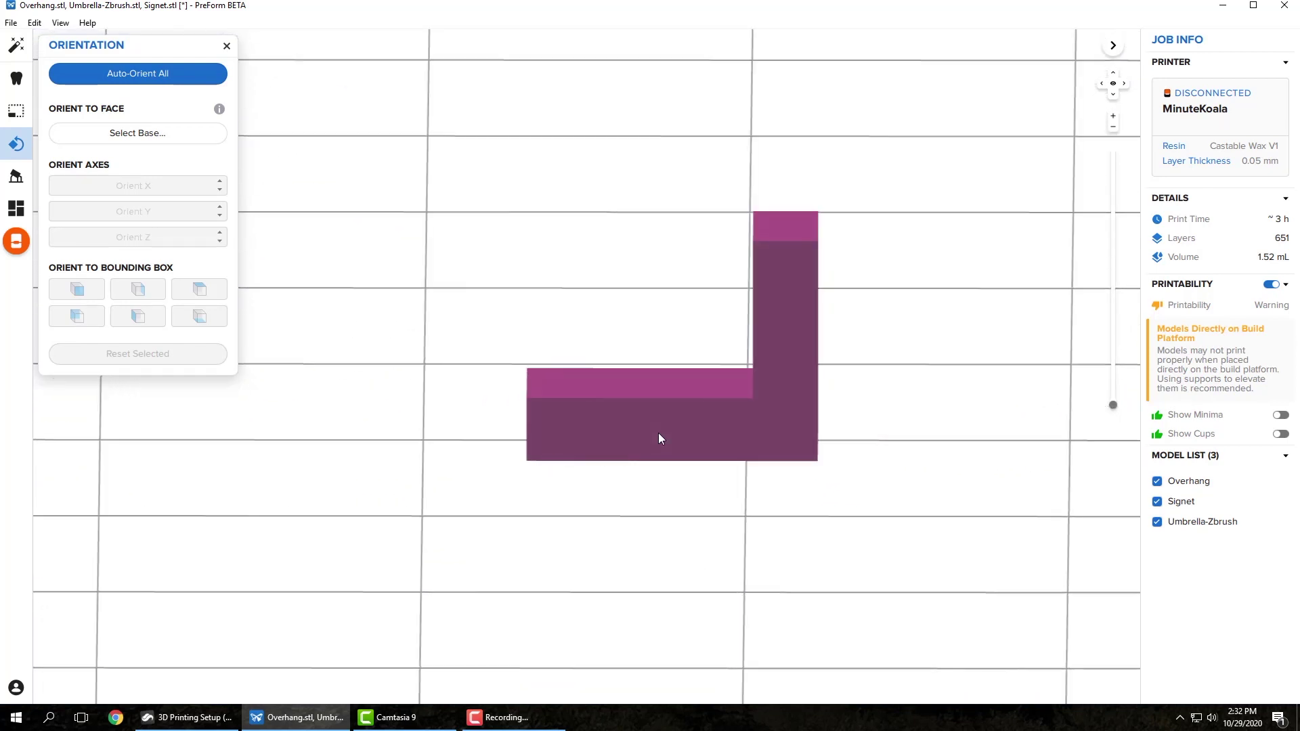
right_click_drag(777, 481, 520, 467)
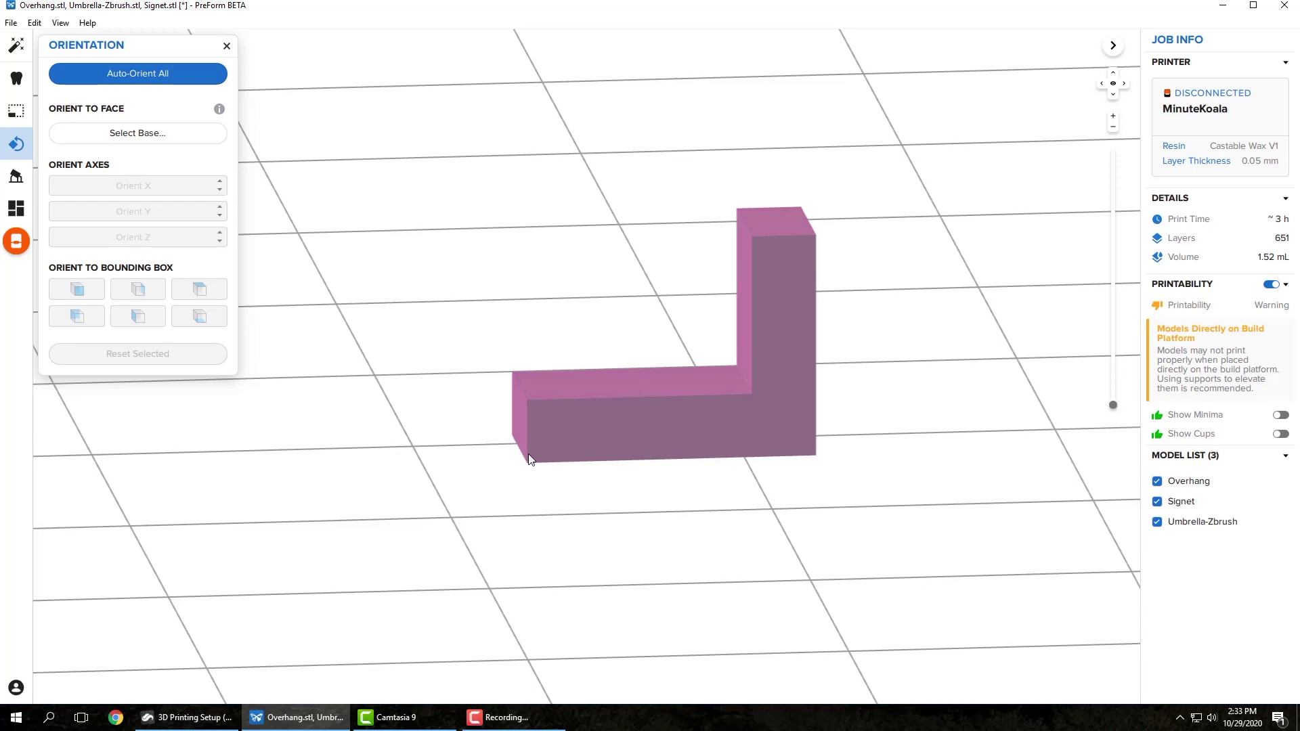
scroll(530, 460, "up", 2)
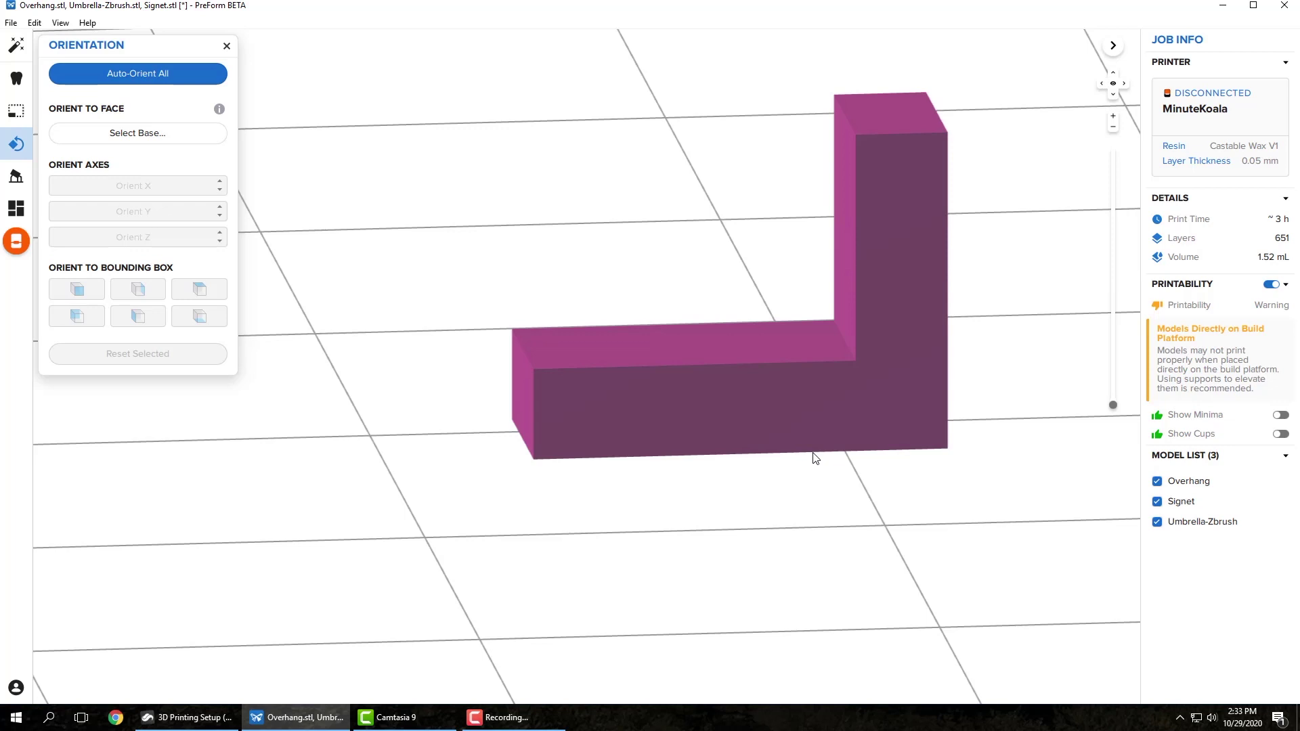
Manually add six 0.50 mm support points in two rows of three under the Overhang model's long arm and apply them
middle_click_drag(813, 453, 719, 490)
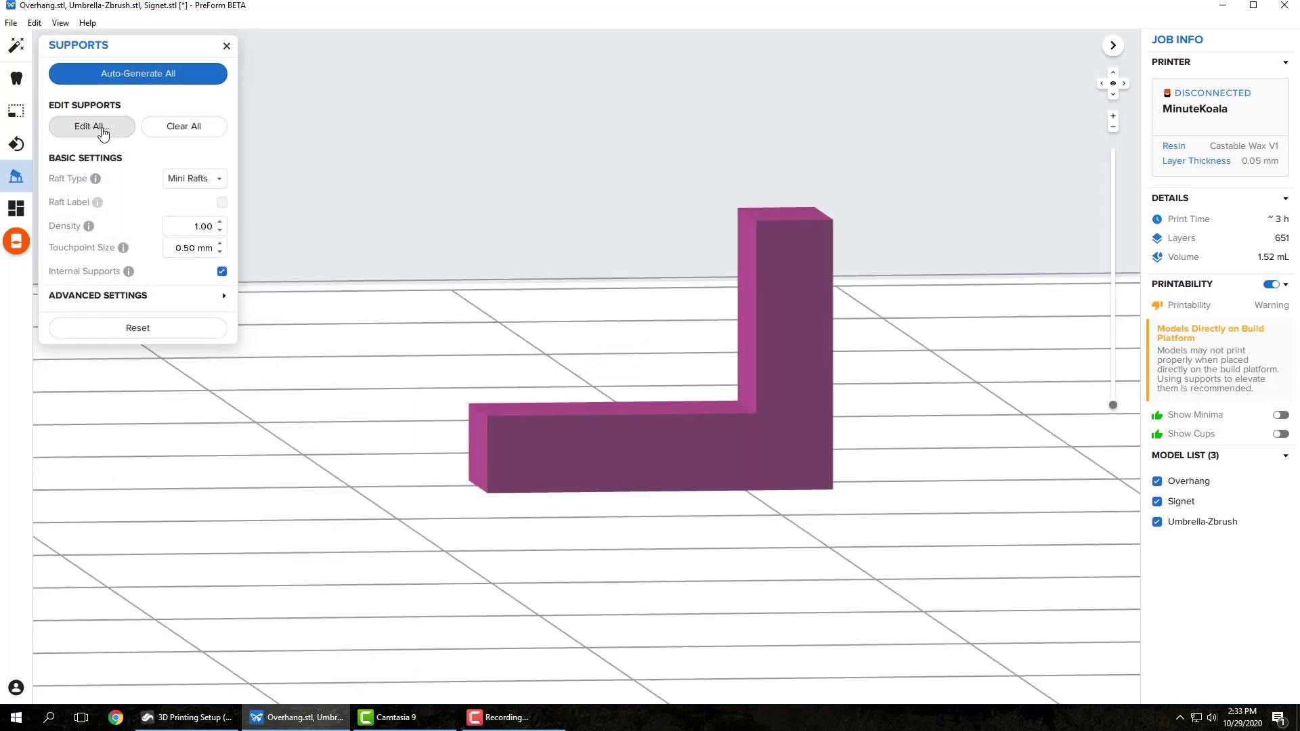
left_click(623, 480)
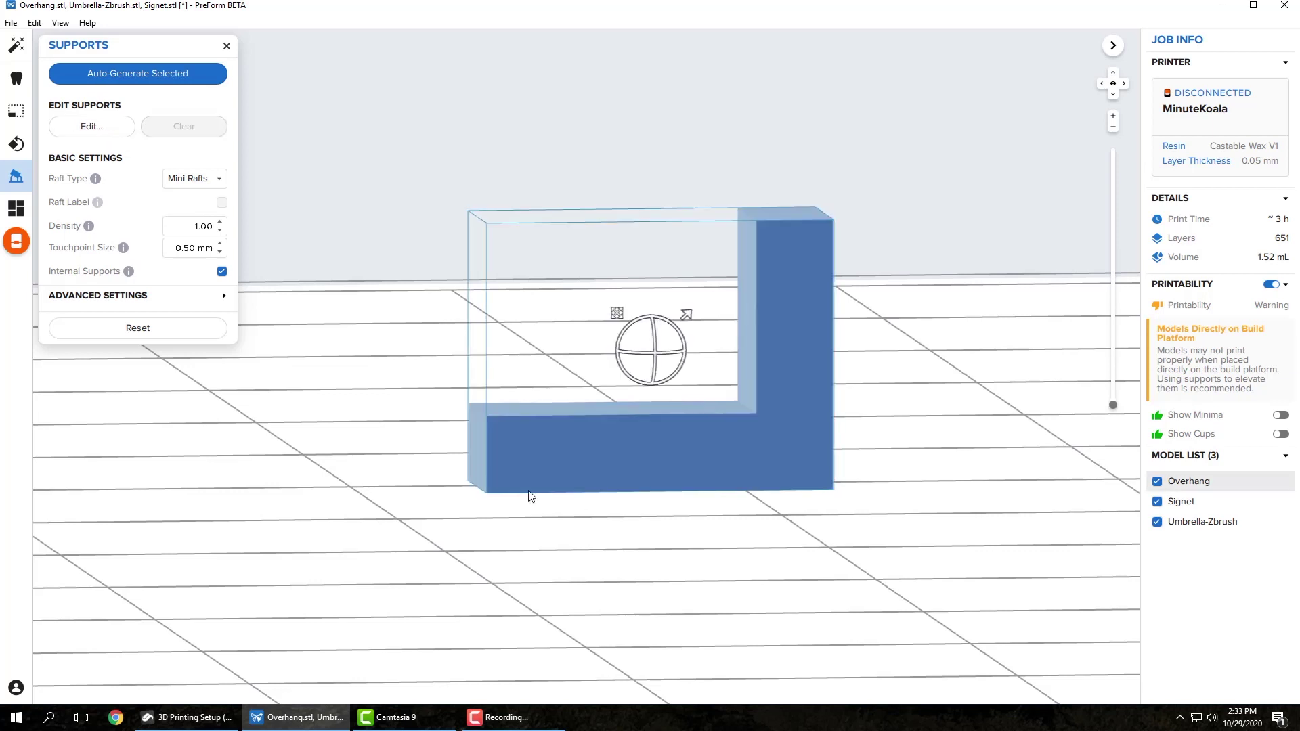
left_click(75, 128)
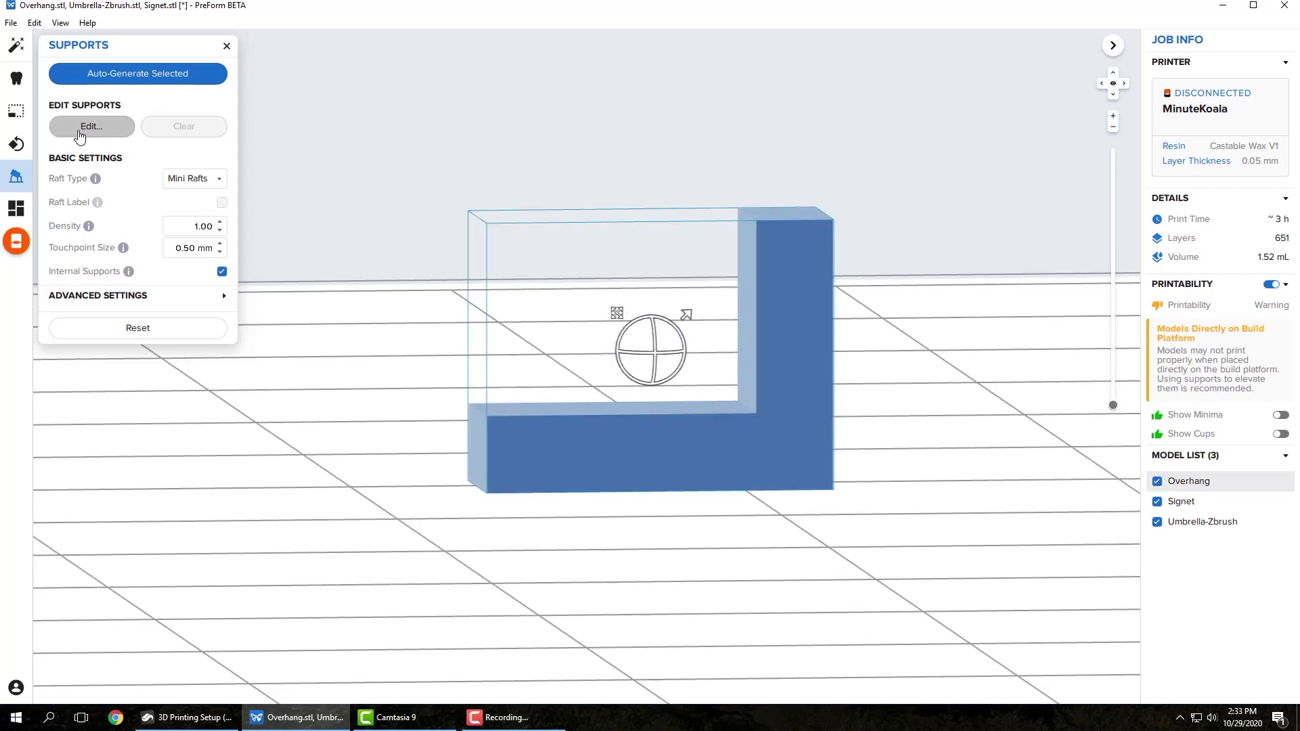
right_click_drag(618, 405, 599, 303)
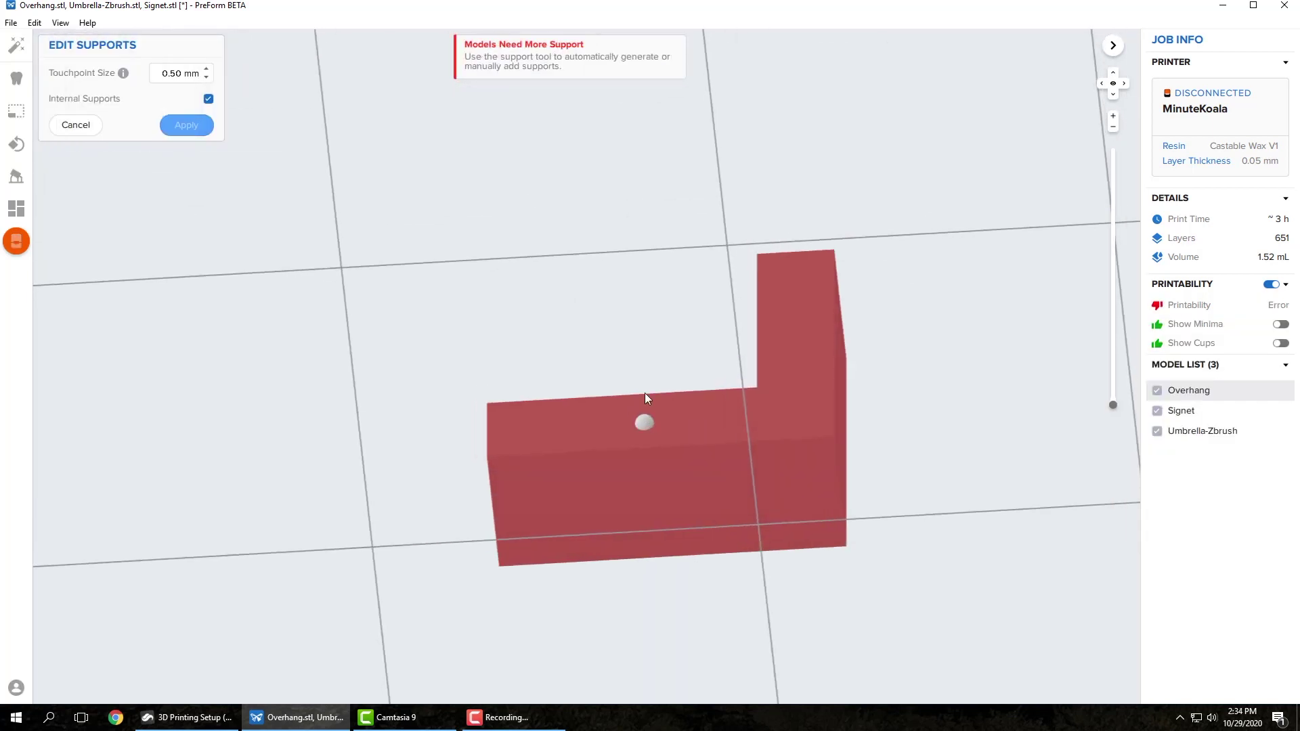
right_click_drag(645, 399, 511, 336)
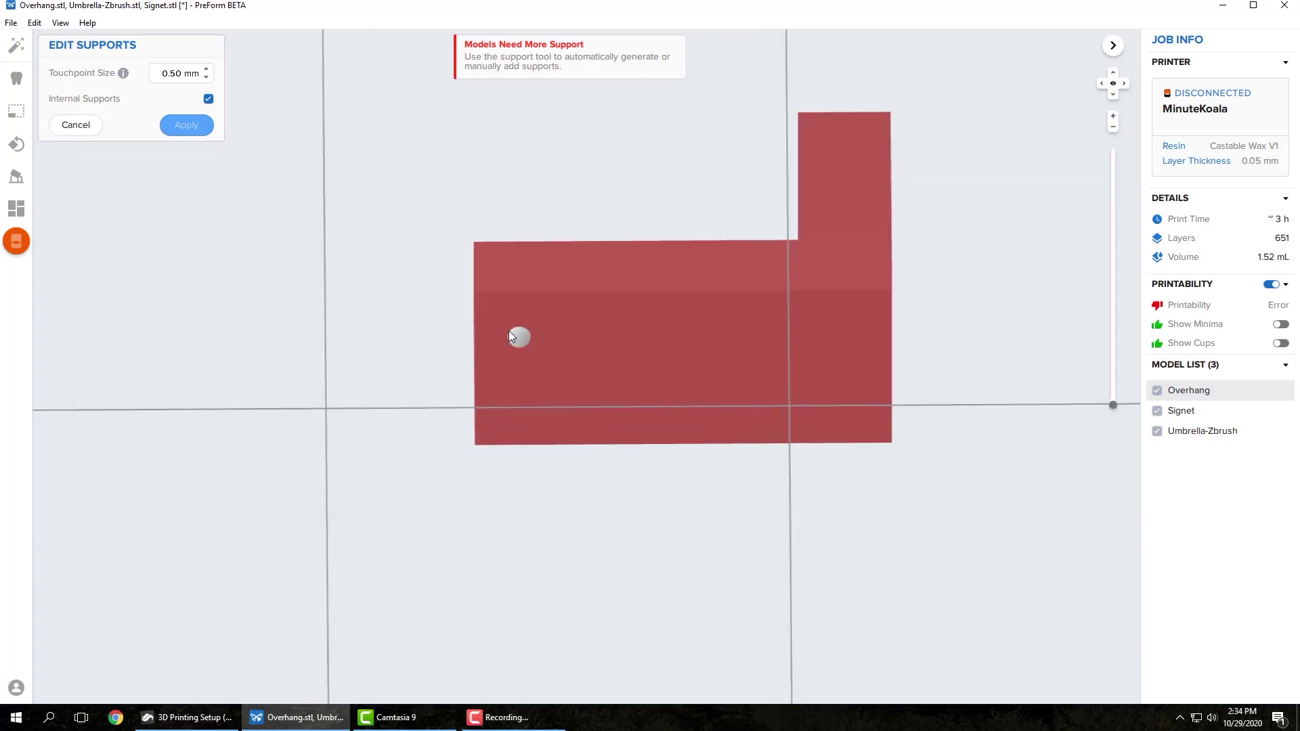
left_click(512, 323)
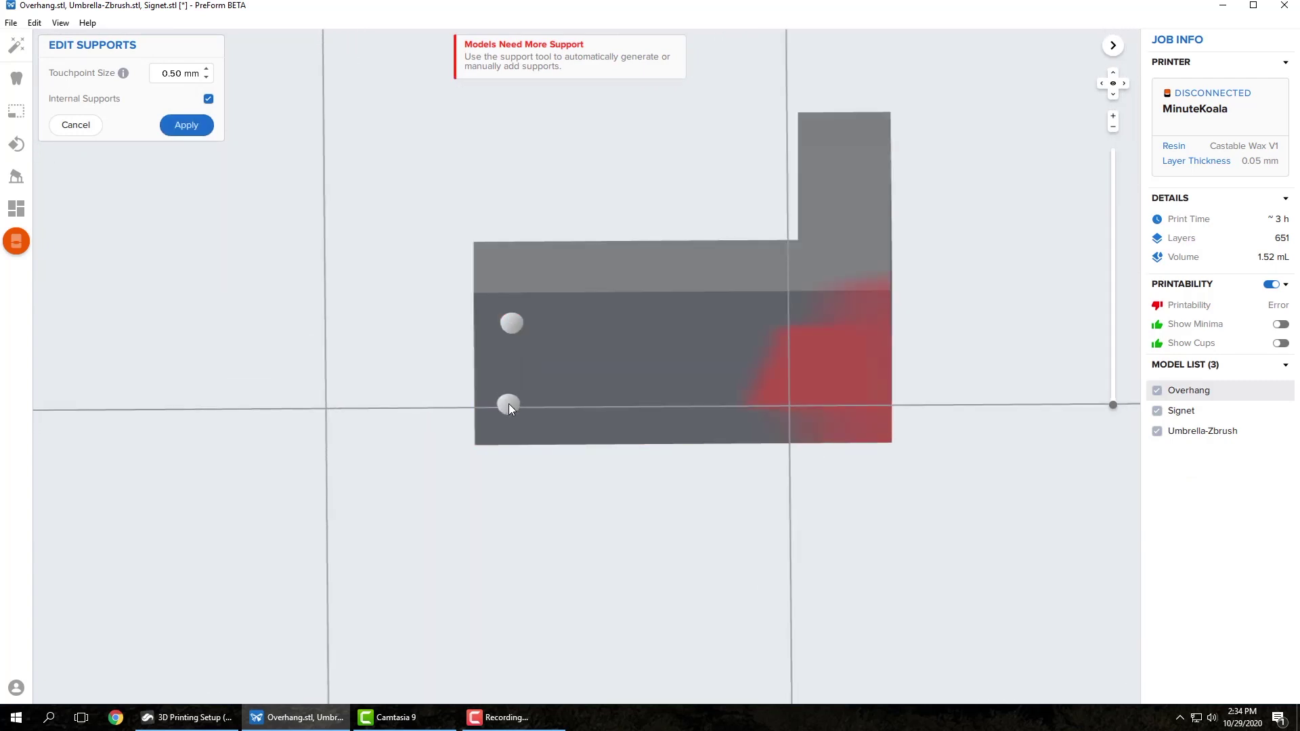
left_click(685, 322)
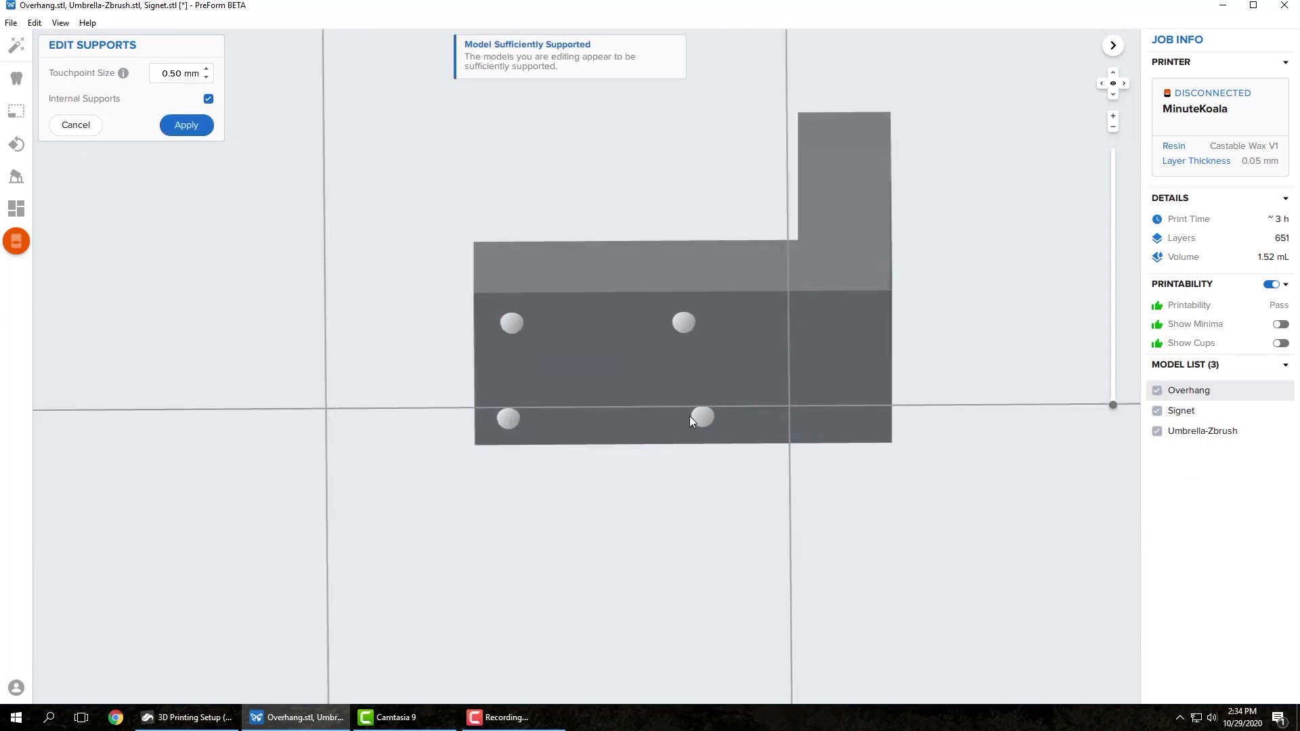
left_click(854, 318)
left_click(858, 415)
left_click(193, 134)
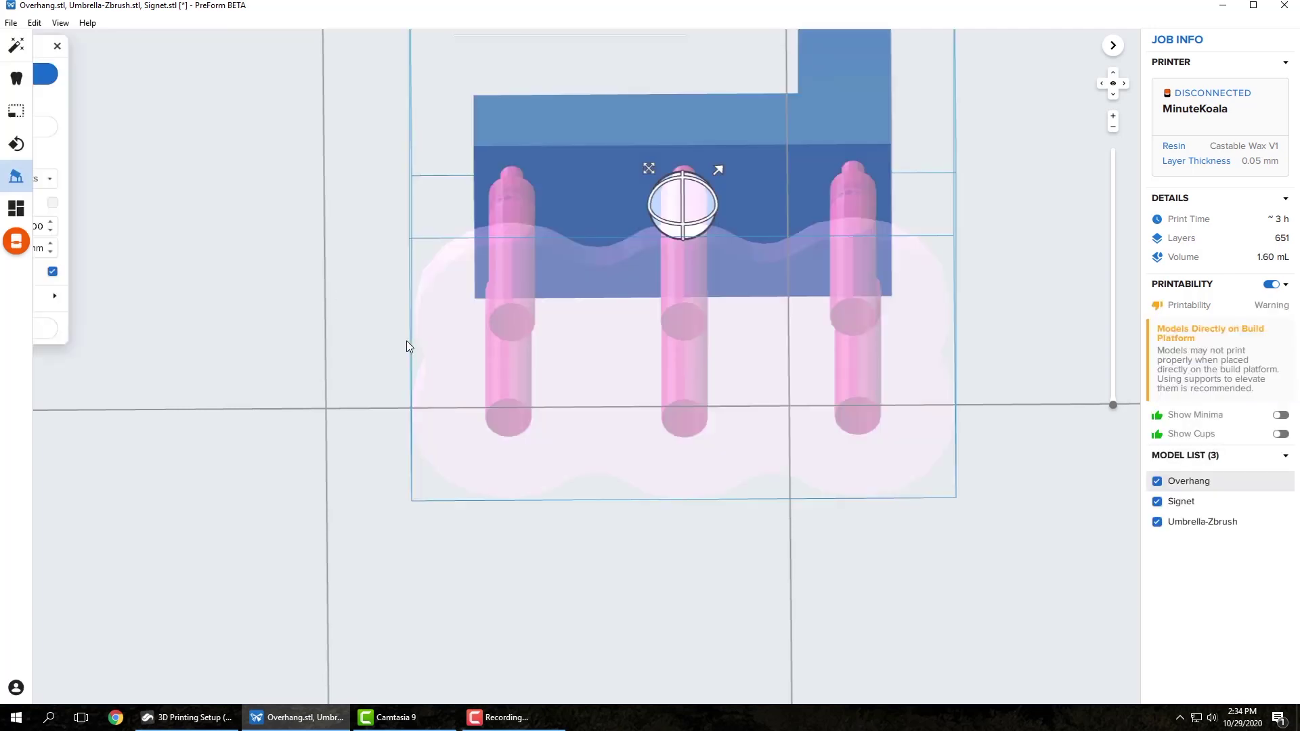
Examine the Overhang model's supports, touchpoints and raft from below, from the side and up close, with the model deselected
right_click_drag(656, 197, 693, 450)
right_click_drag(628, 253, 610, 418)
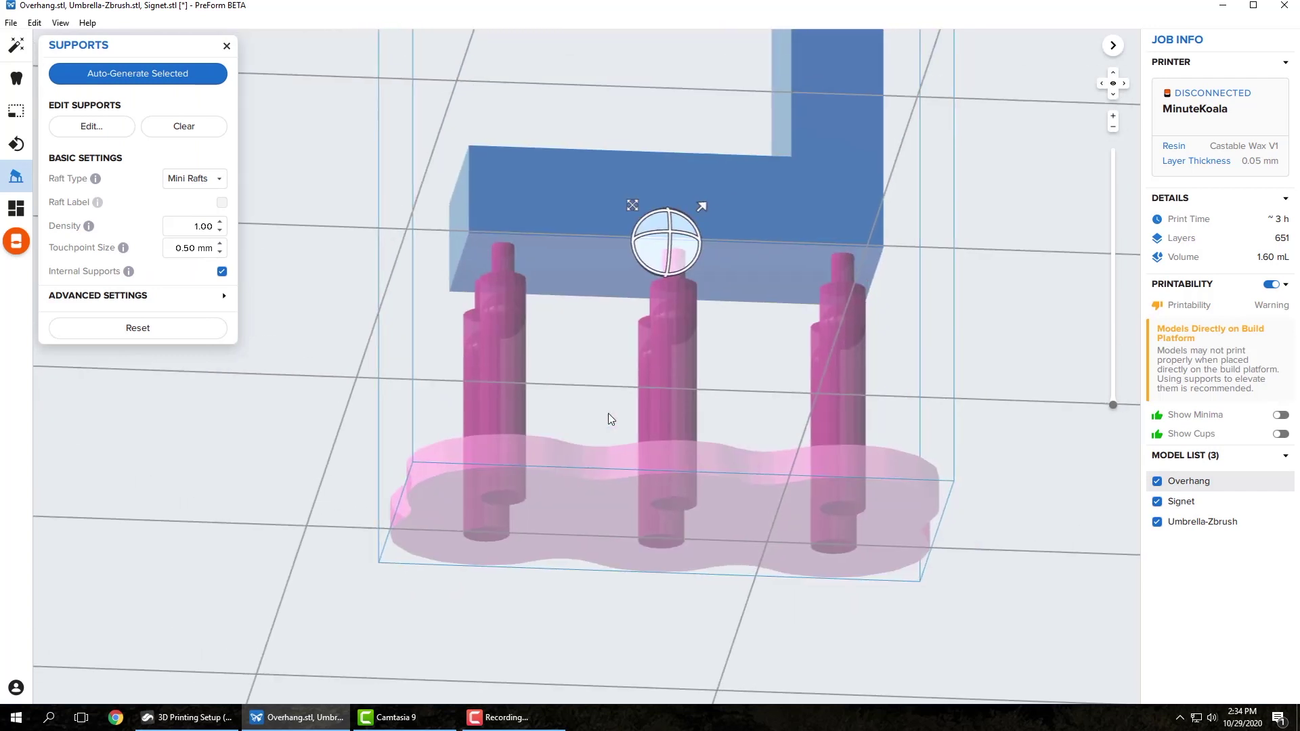
right_click_drag(614, 319, 620, 392)
left_click(627, 339)
scroll(643, 311, "down", 1)
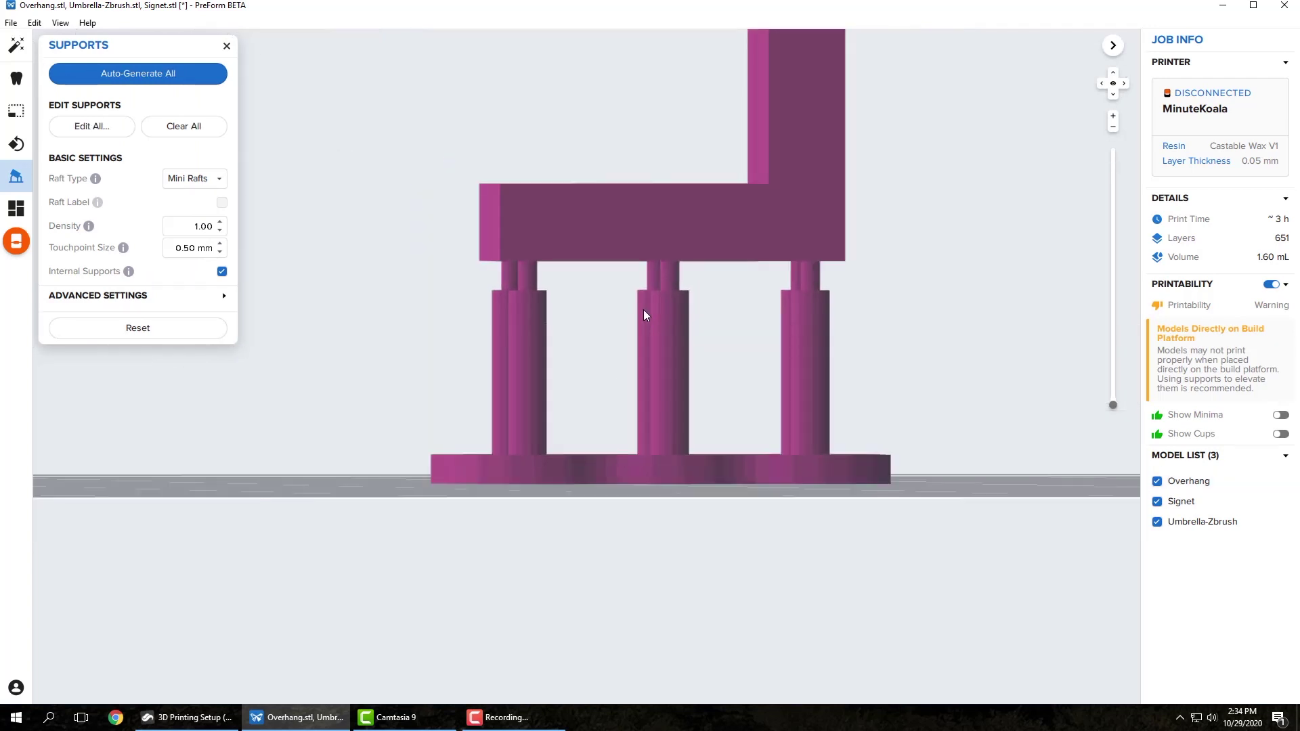
scroll(524, 275, "up", 2)
right_click_drag(571, 299, 556, 303)
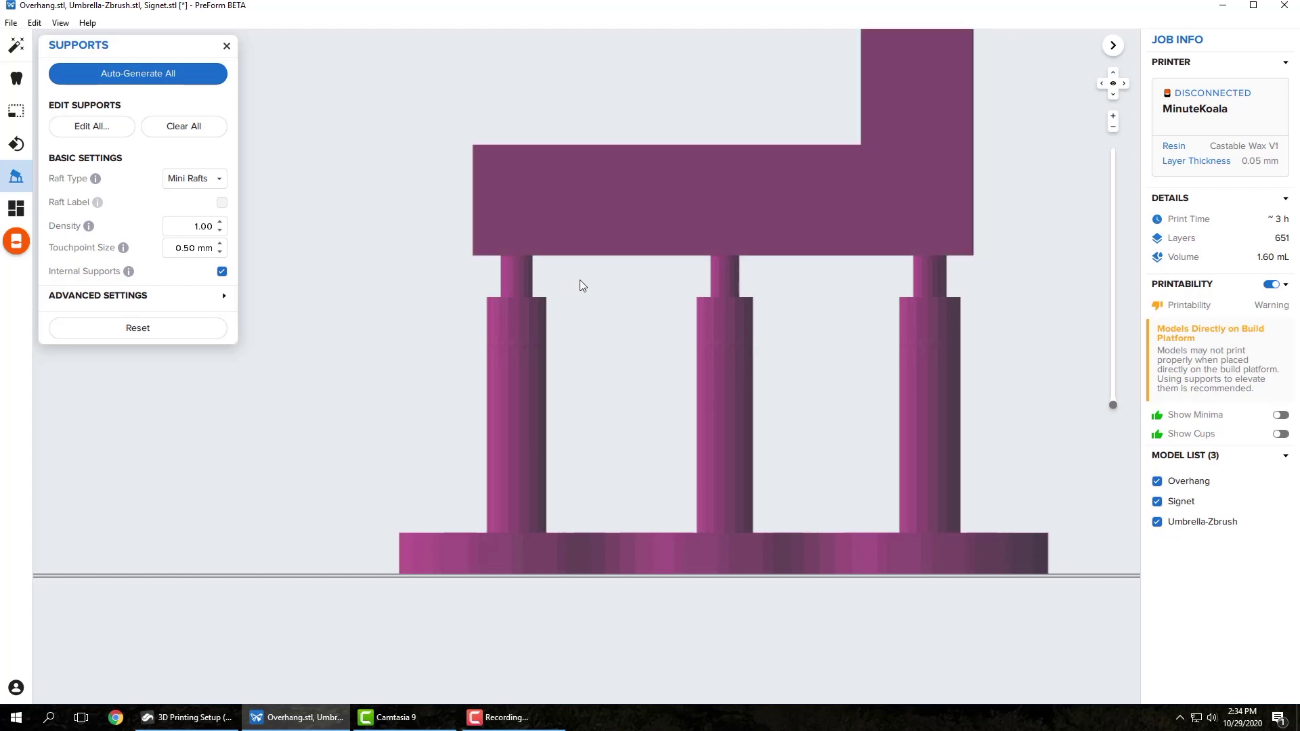
right_click_drag(717, 309, 541, 264)
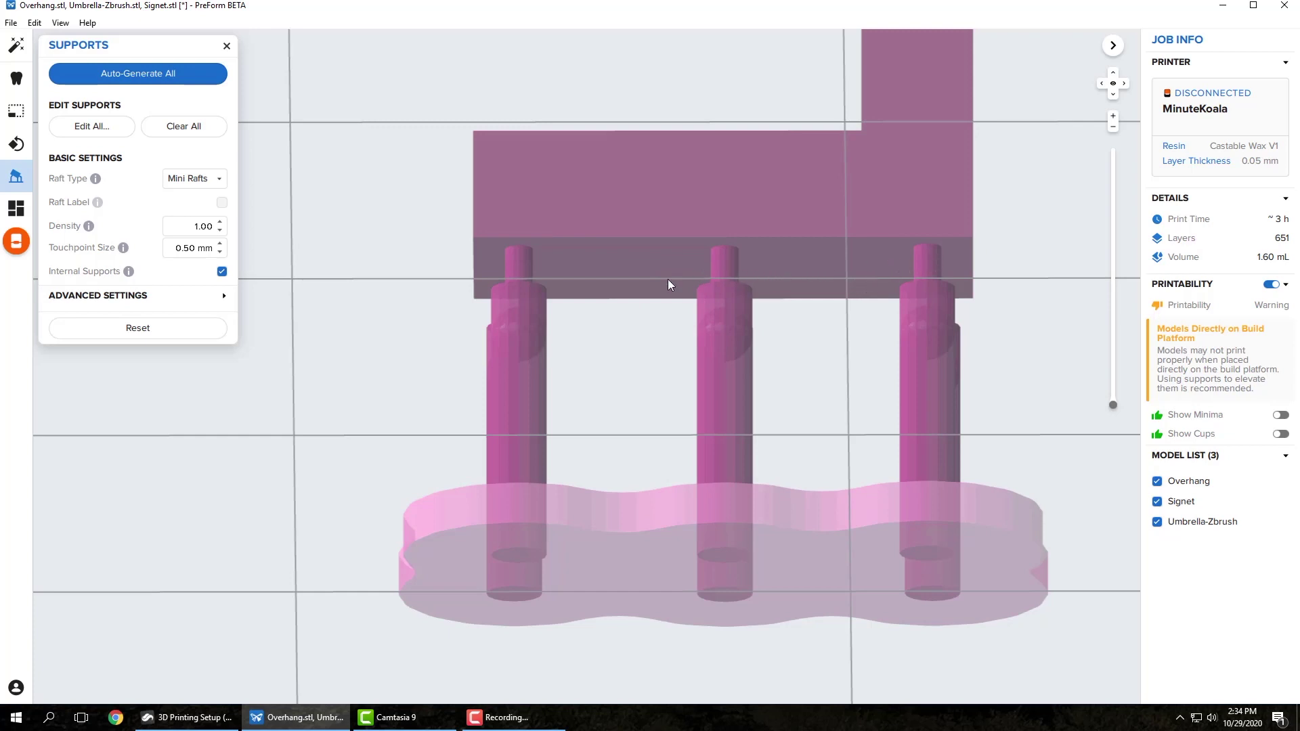
scroll(548, 281, "up", 5)
right_click_drag(539, 286, 525, 275)
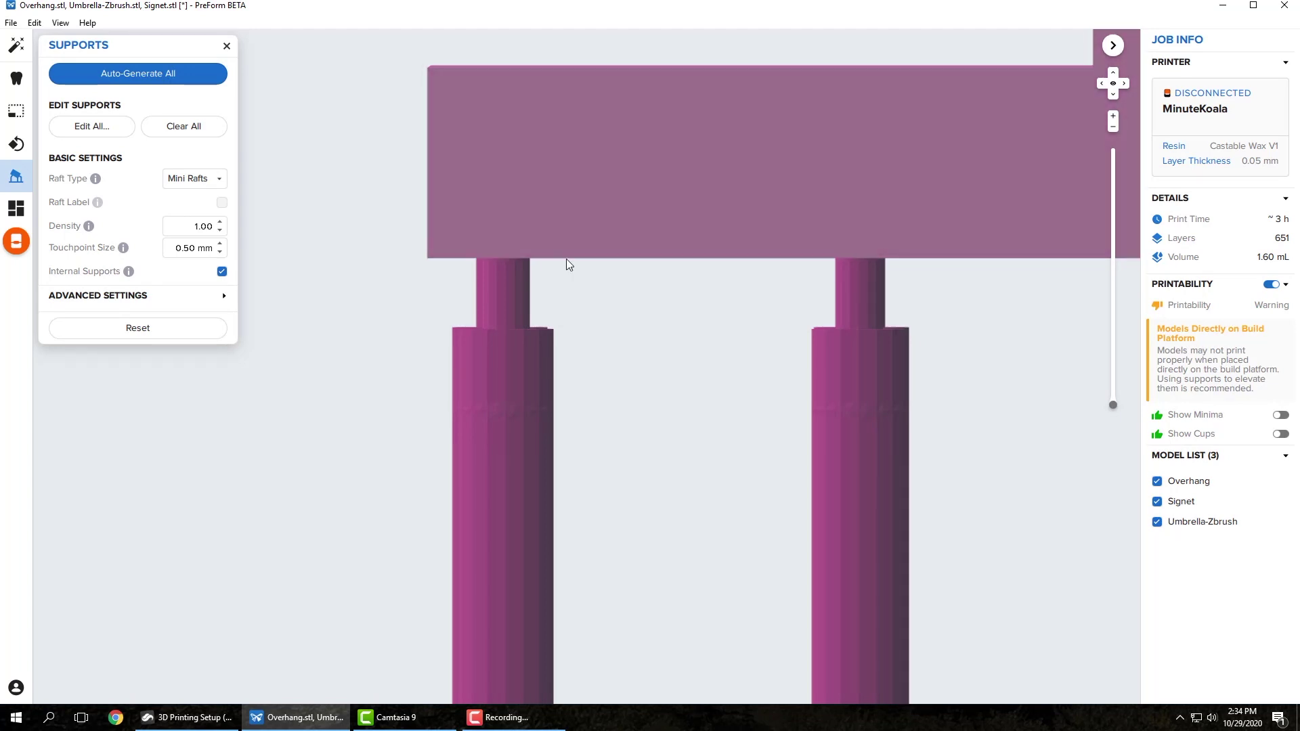
scroll(558, 273, "down", 4)
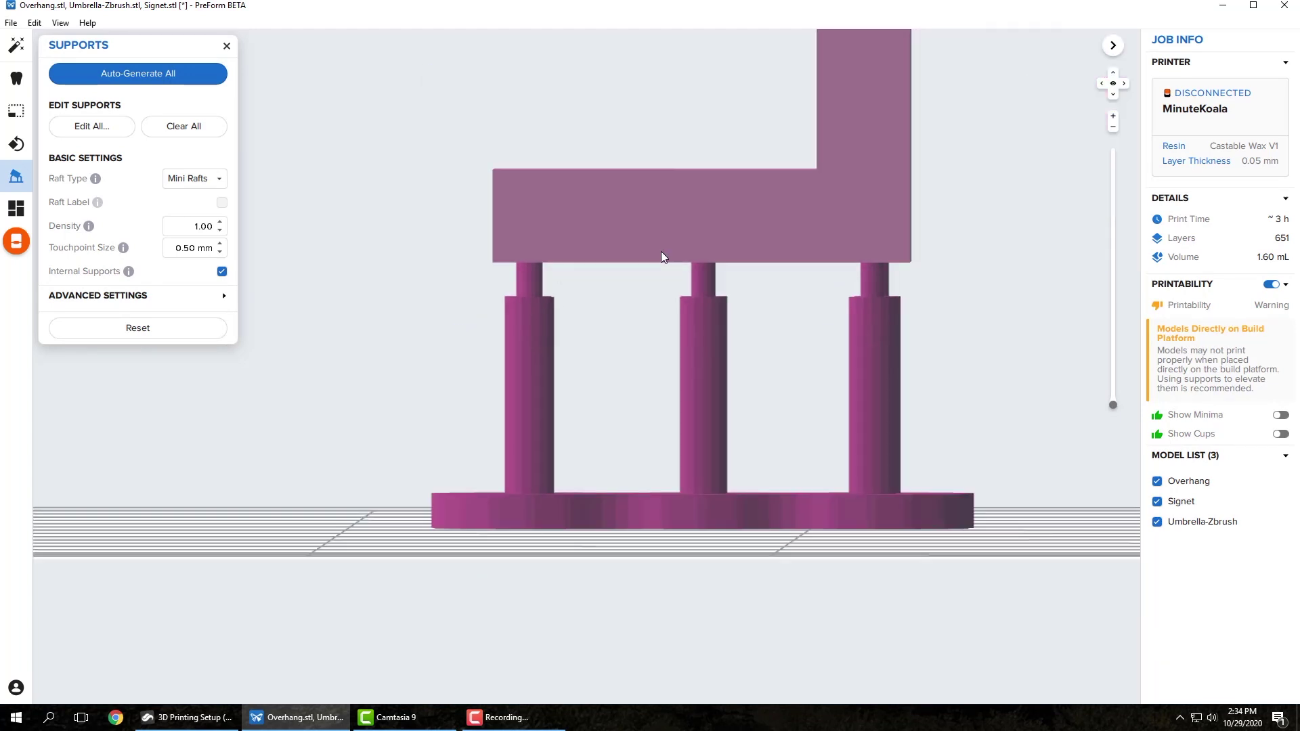
Remove the Overhang model's supports and tilt it slightly so the long arm's free end rises above the corner
middle_click_drag(660, 259, 598, 301)
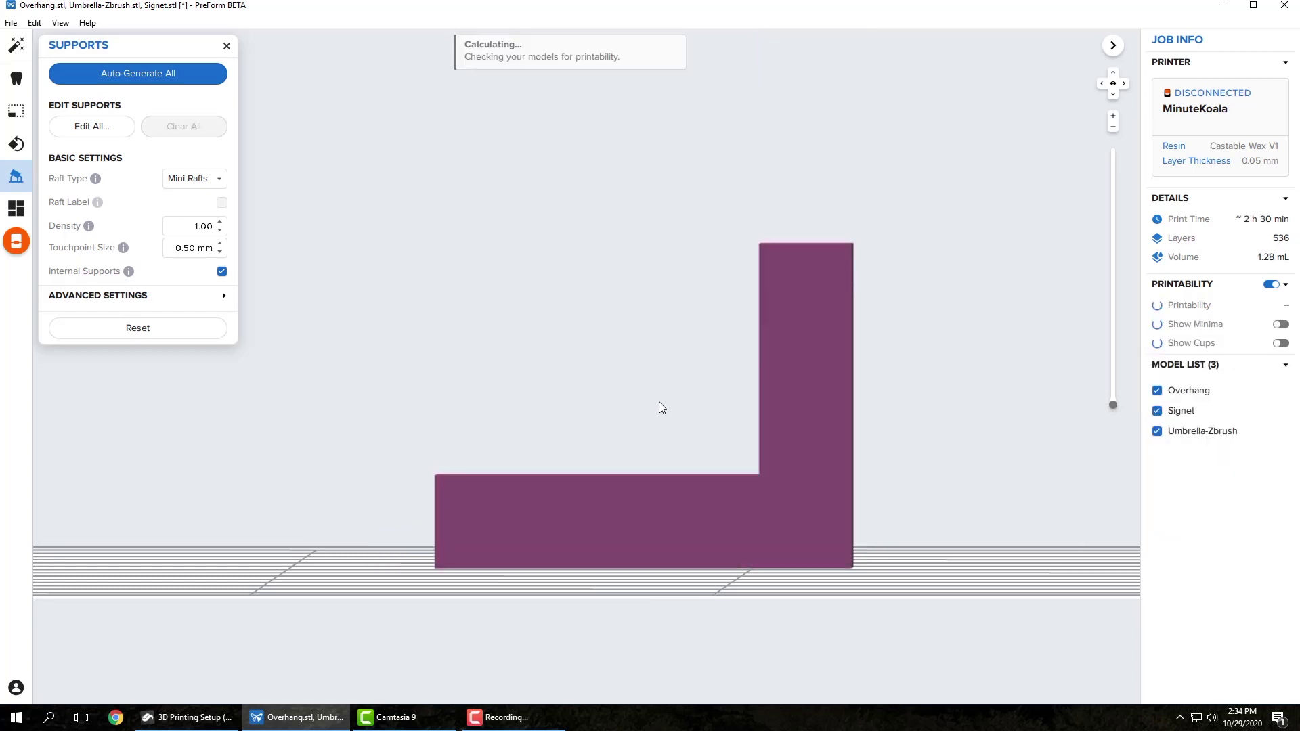
right_click_drag(658, 401, 665, 394)
scroll(654, 359, "down", 4)
middle_click_drag(657, 399, 641, 388)
scroll(643, 394, "up", 2)
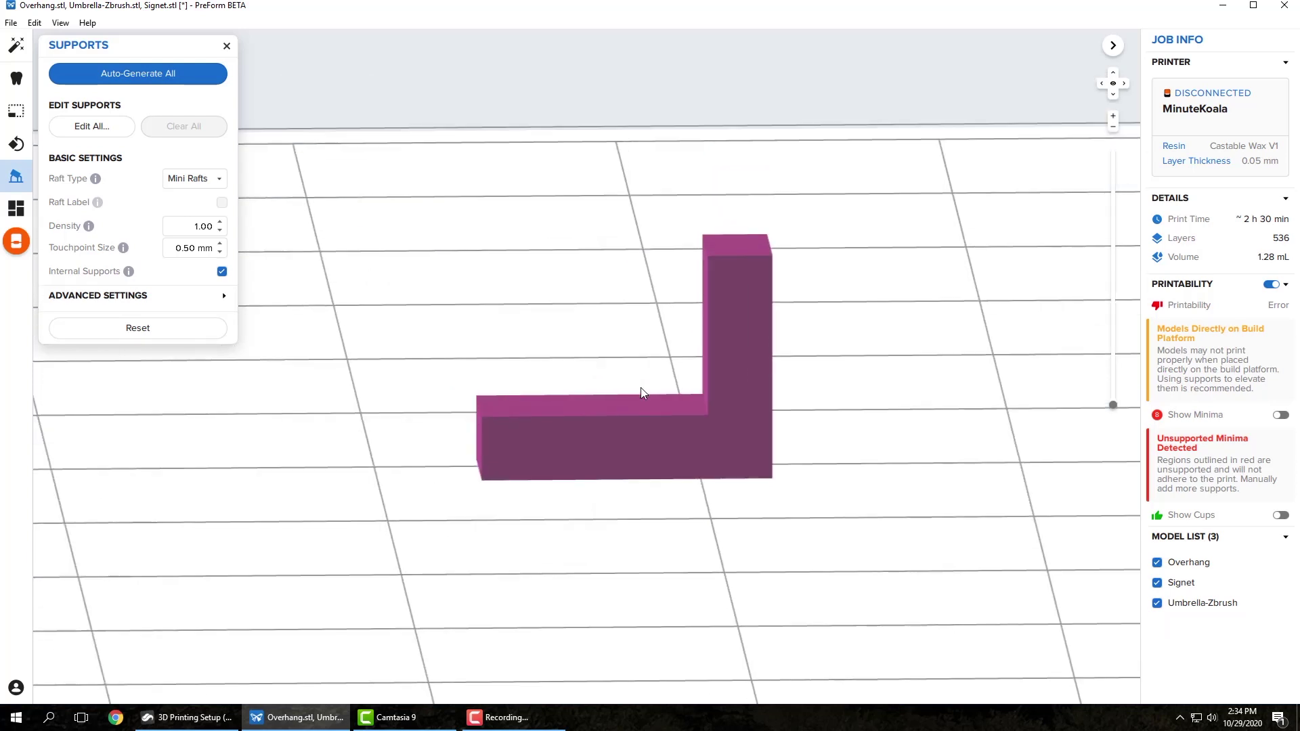
left_click(630, 427)
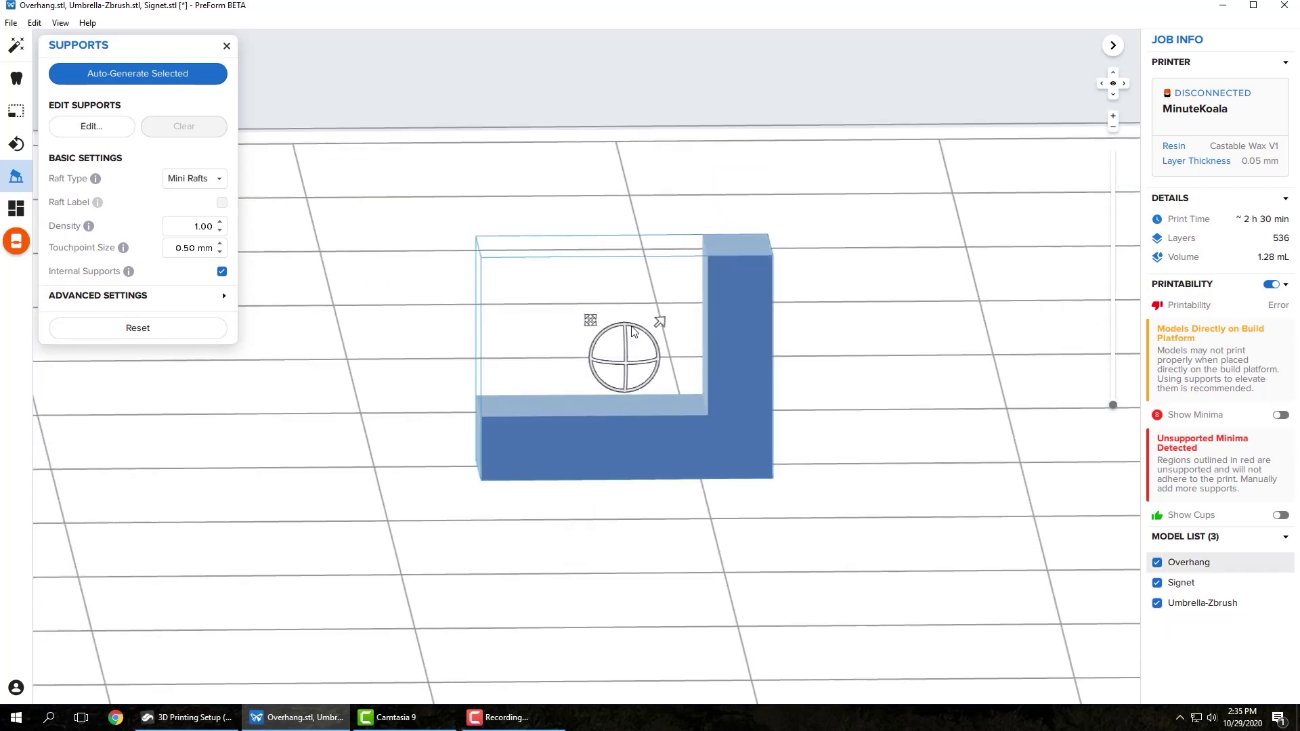
left_click_drag(637, 332, 604, 415)
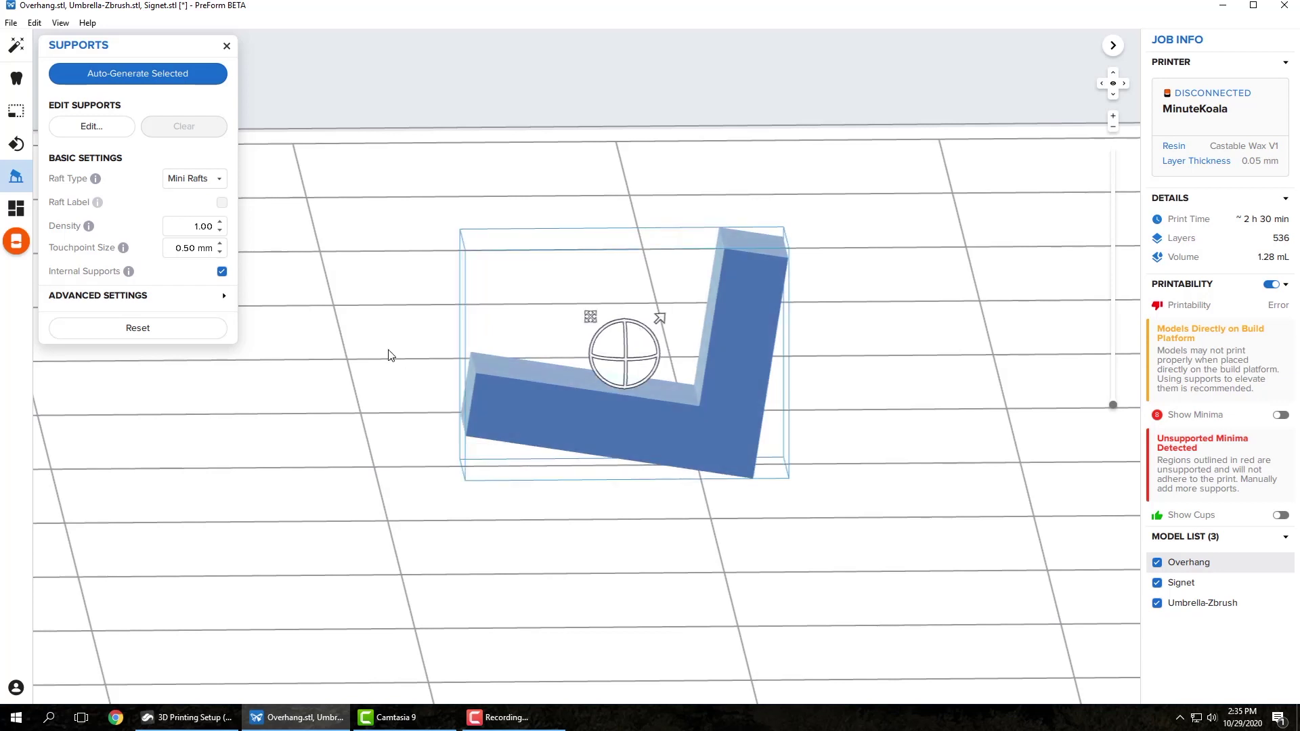
Manually add nine 0.50 mm support points in three rows of three under the tilted long arm and apply them
left_click(91, 126)
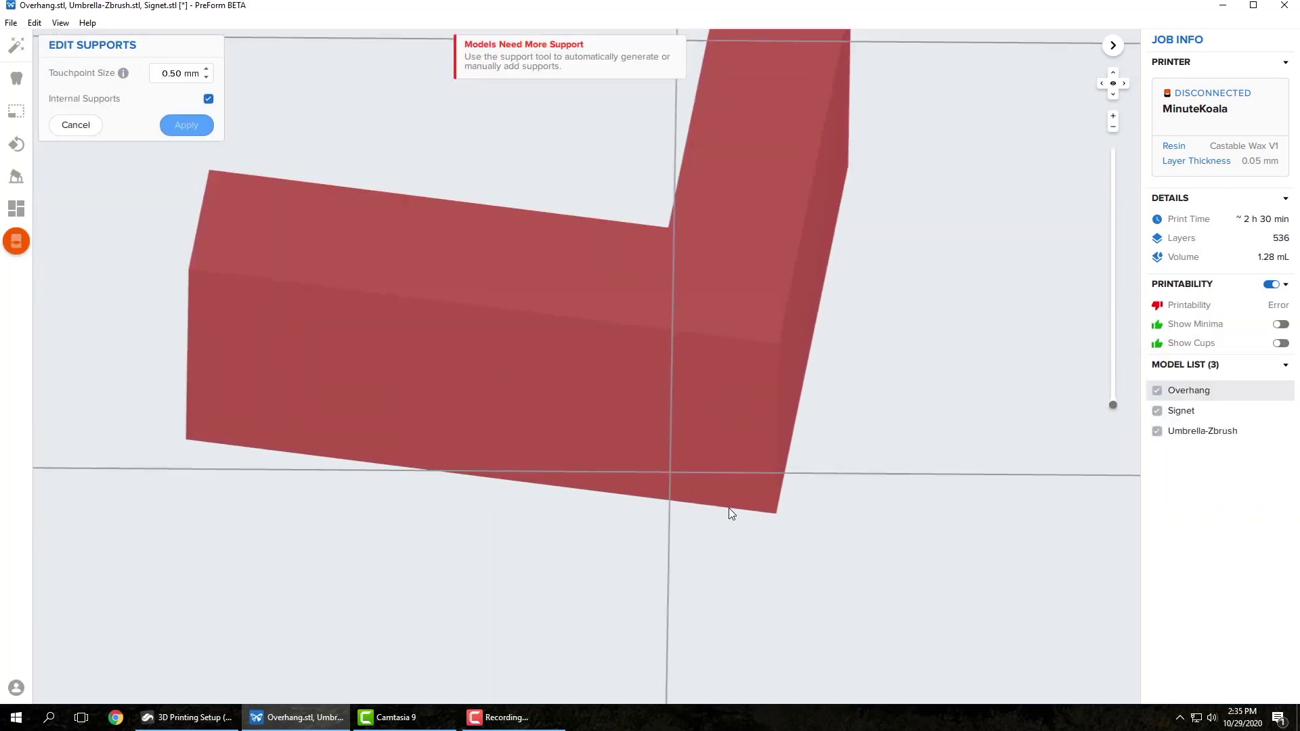
right_click_drag(729, 508, 767, 447)
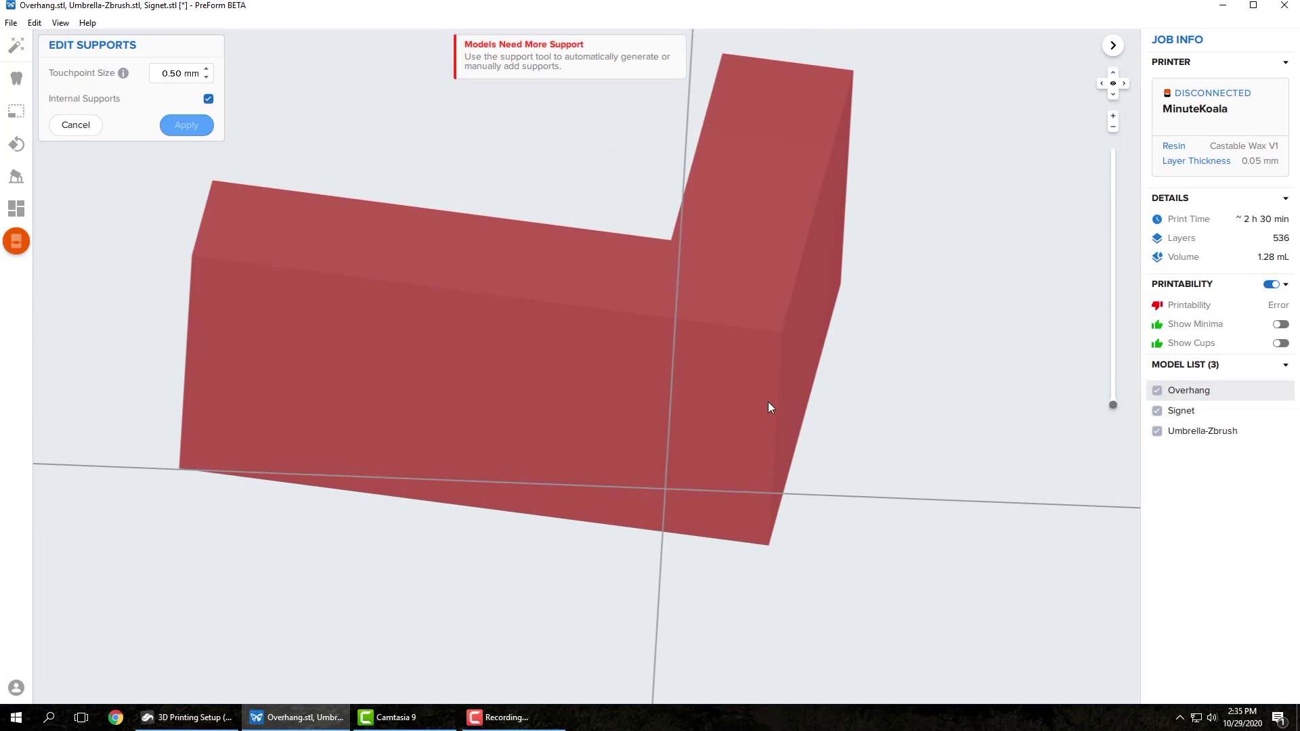
left_click(762, 364)
left_click(758, 444)
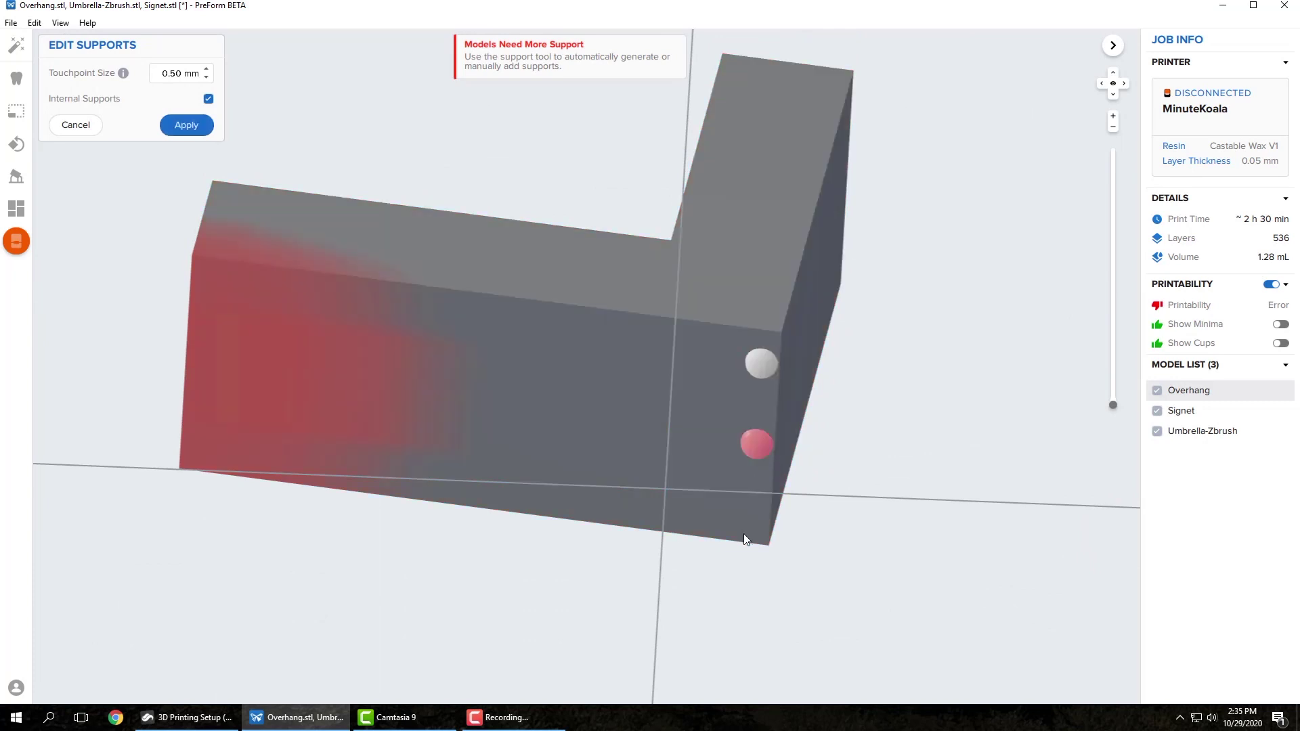
left_click(752, 514)
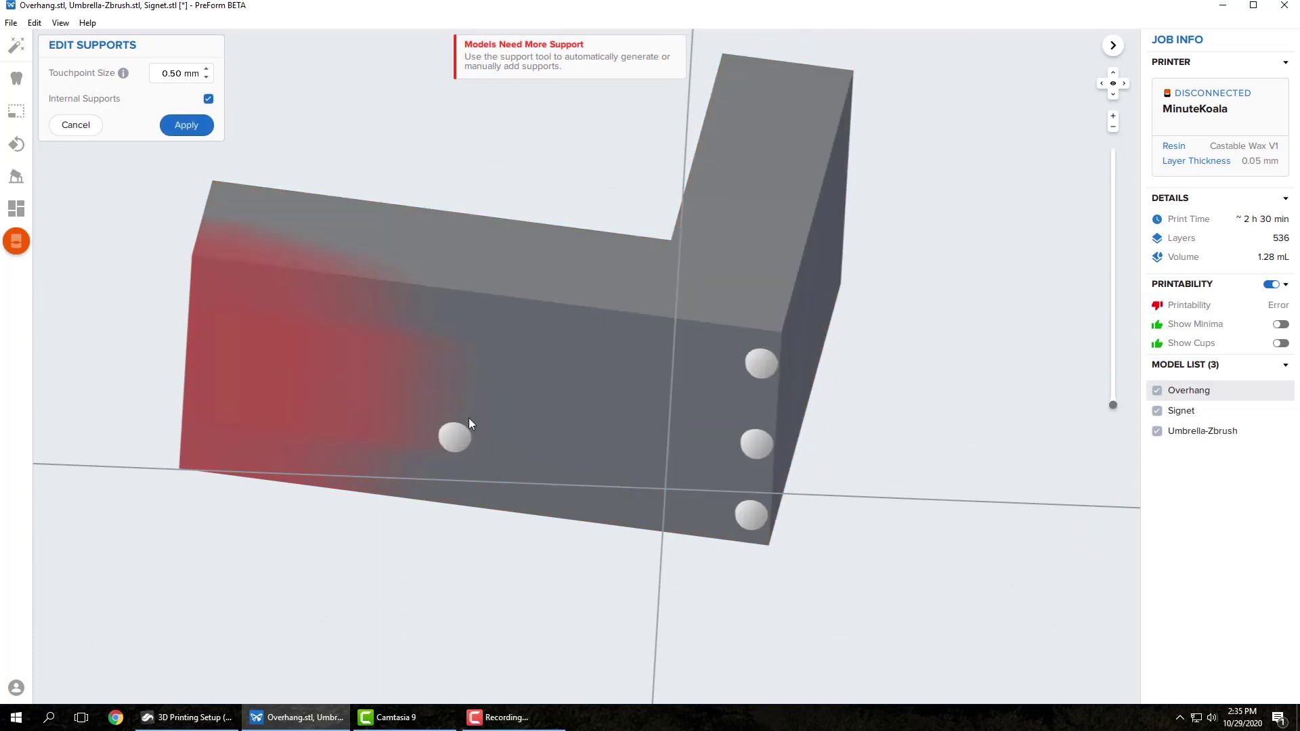
left_click(491, 334)
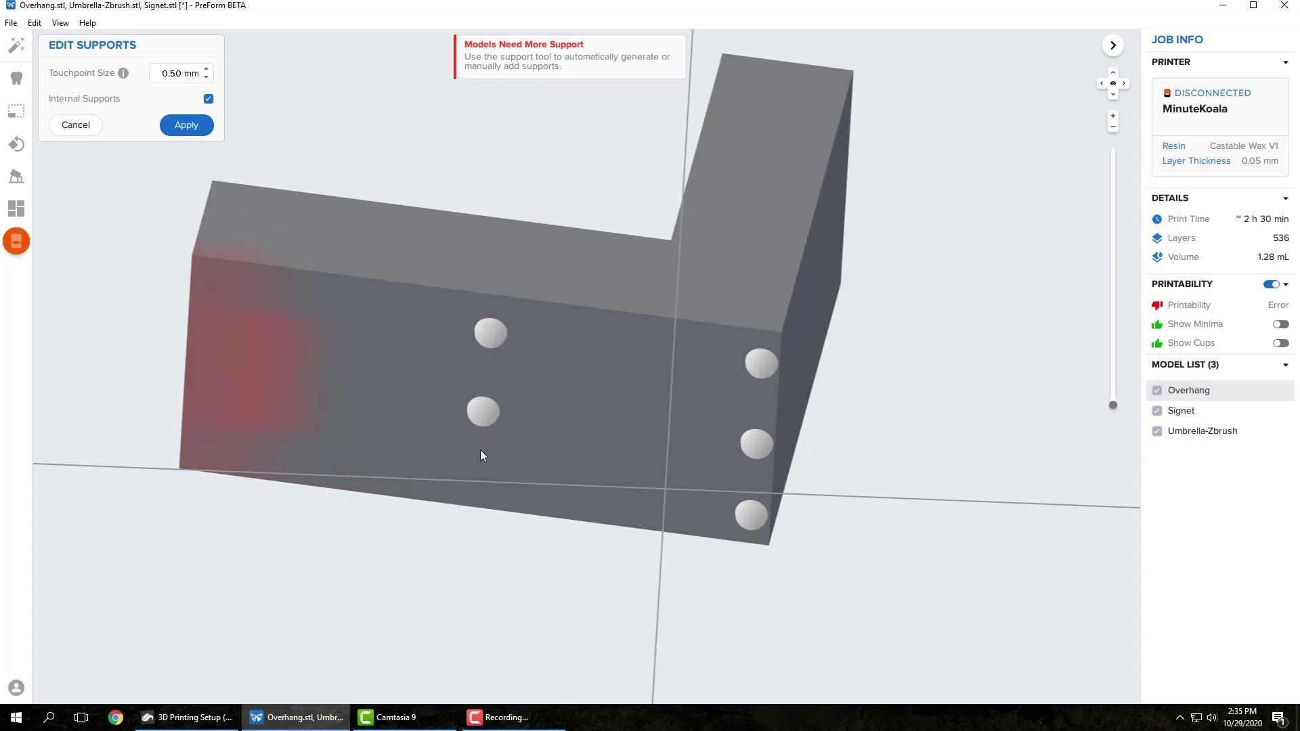
left_click(477, 481)
left_click(249, 296)
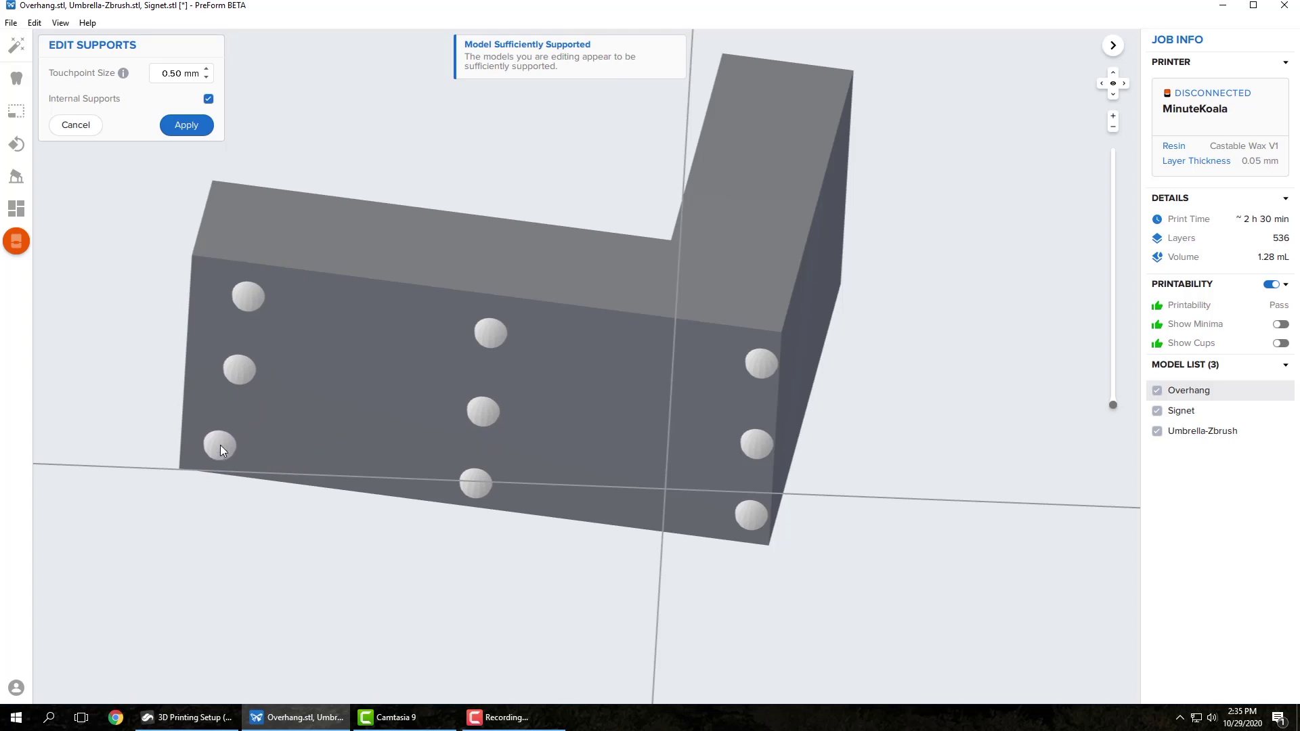
left_click(186, 124)
Examine the angled support tips and raft under the tilted Overhang model up close and from several sides, and deselect it
scroll(617, 358, "up", 5)
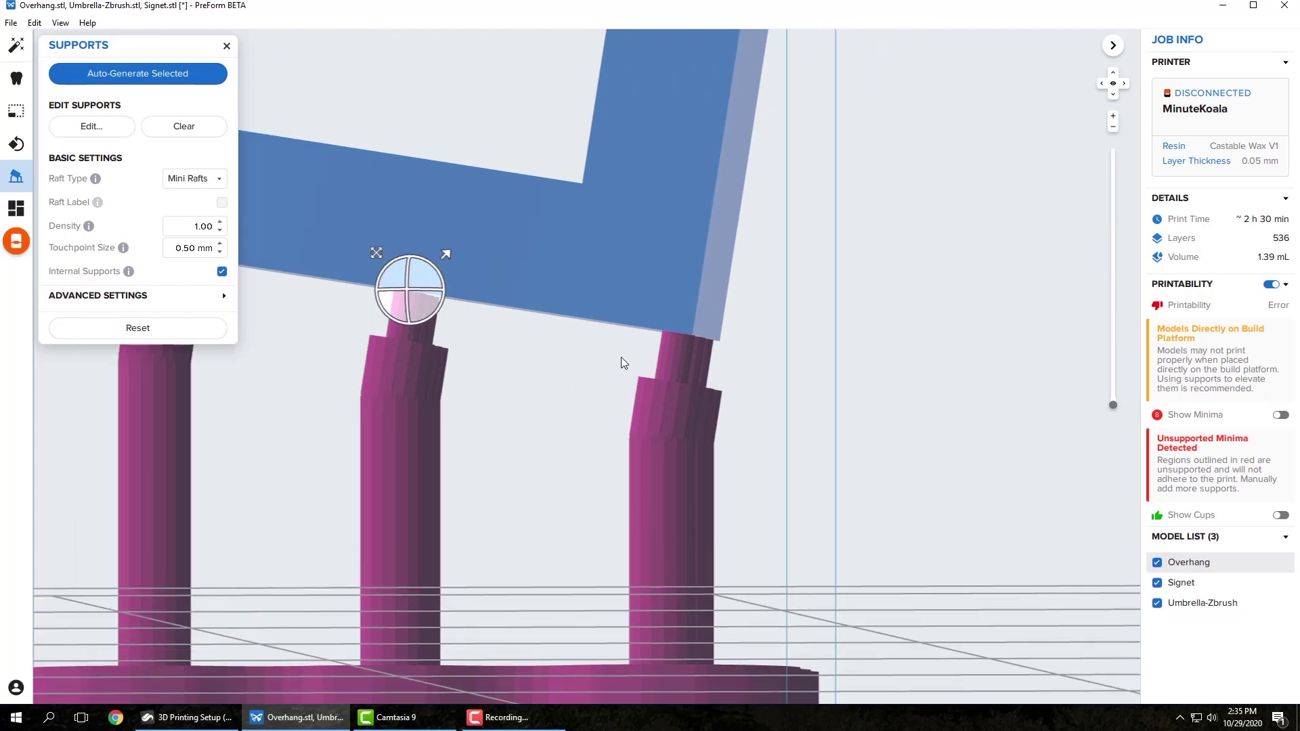
right_click_drag(627, 361, 683, 352)
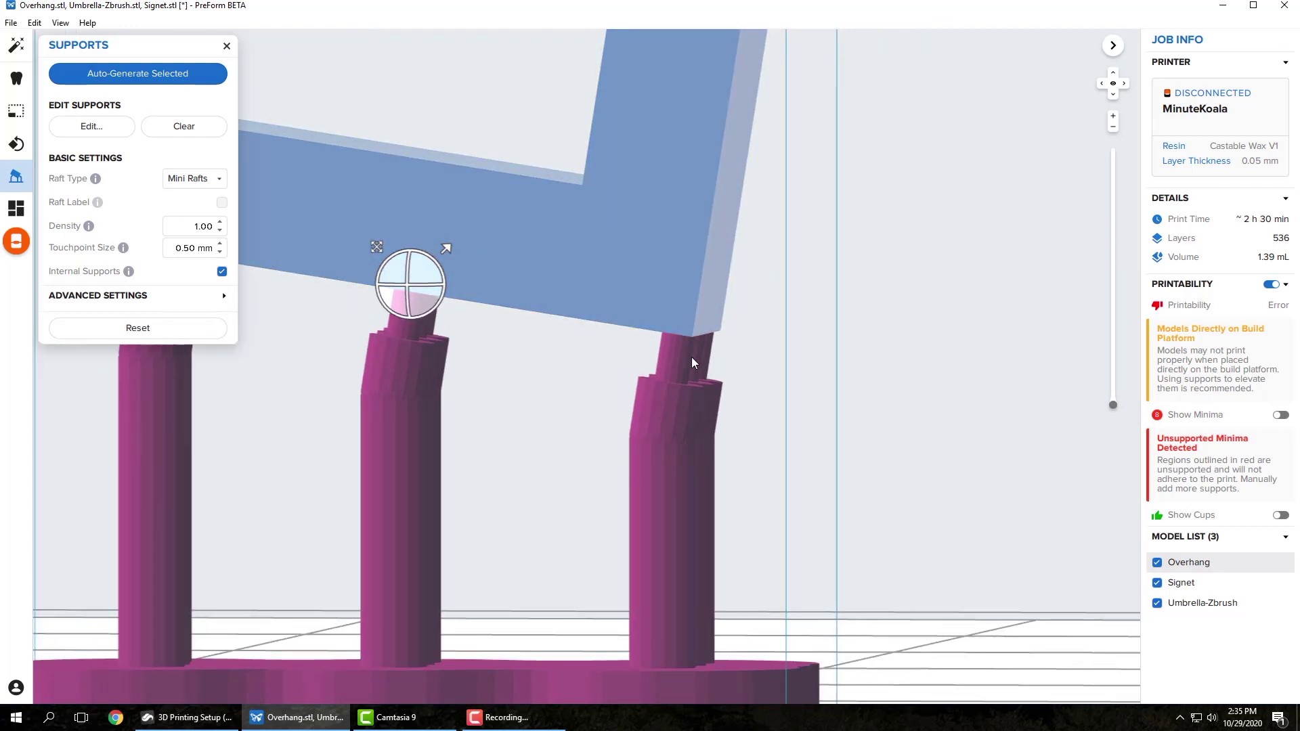
mouse_move(695, 361)
right_mouse_down()
mouse_move(706, 336)
mouse_move(691, 380)
right_mouse_up()
scroll(560, 363, "down", 5)
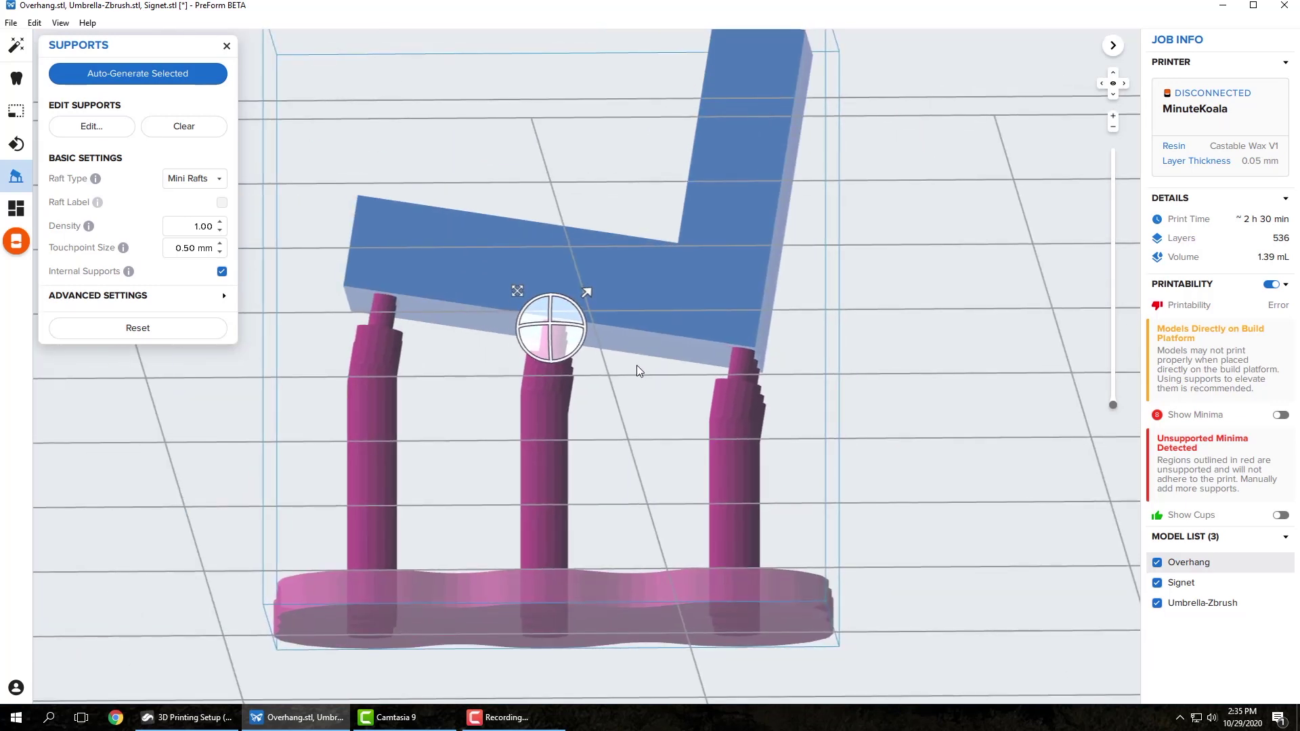
right_click_drag(636, 369, 677, 359)
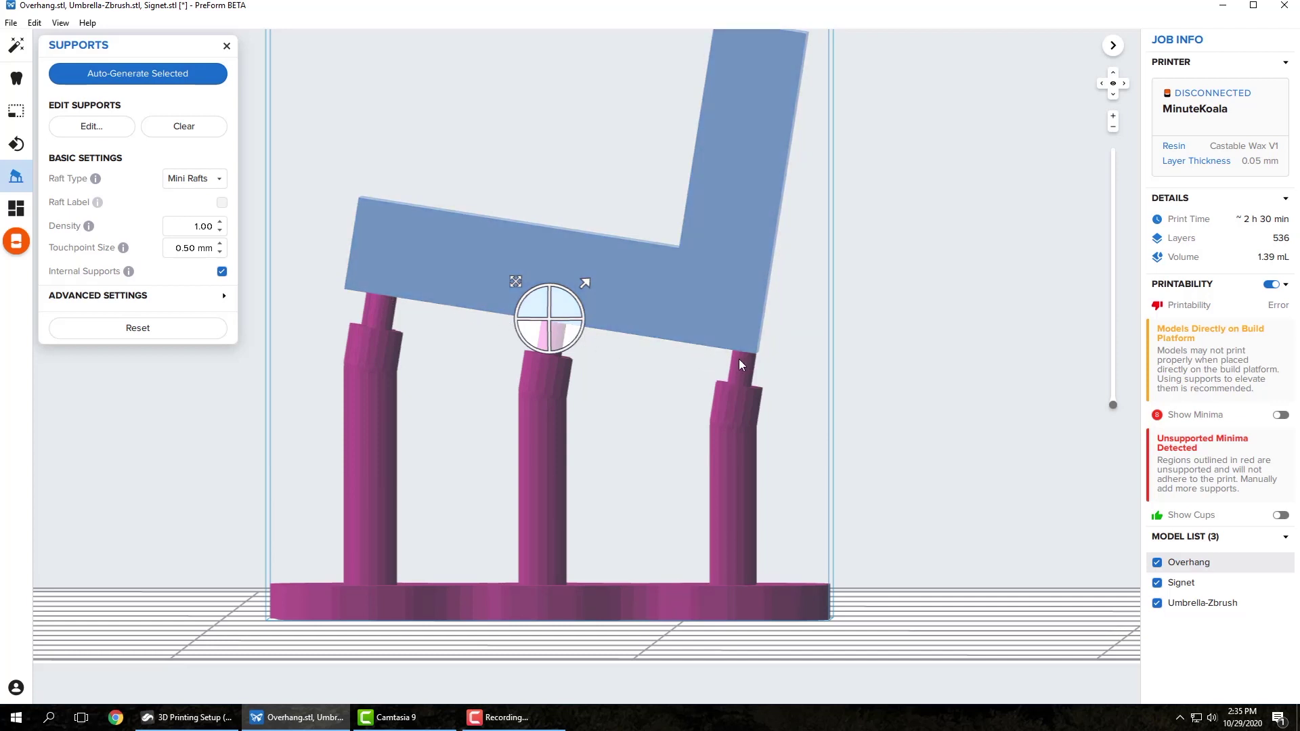
scroll(687, 377, "down", 3)
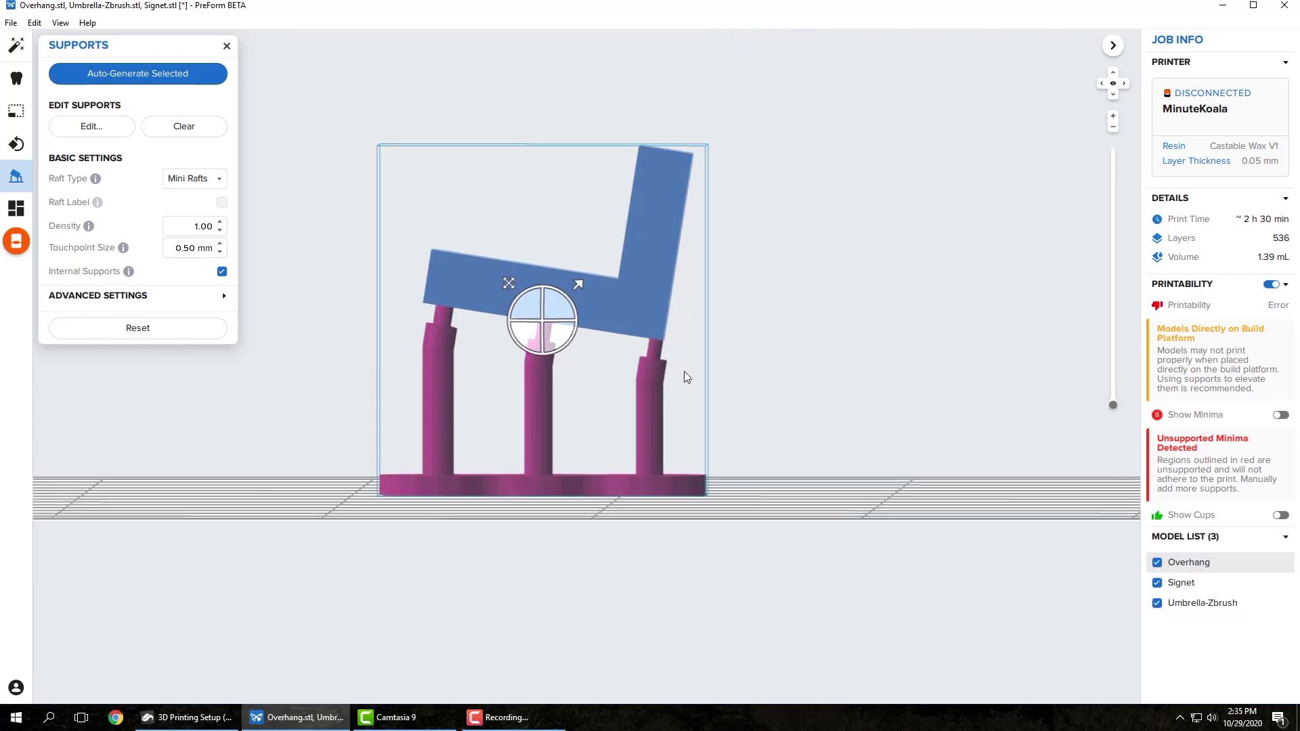
middle_click_drag(685, 371, 733, 421)
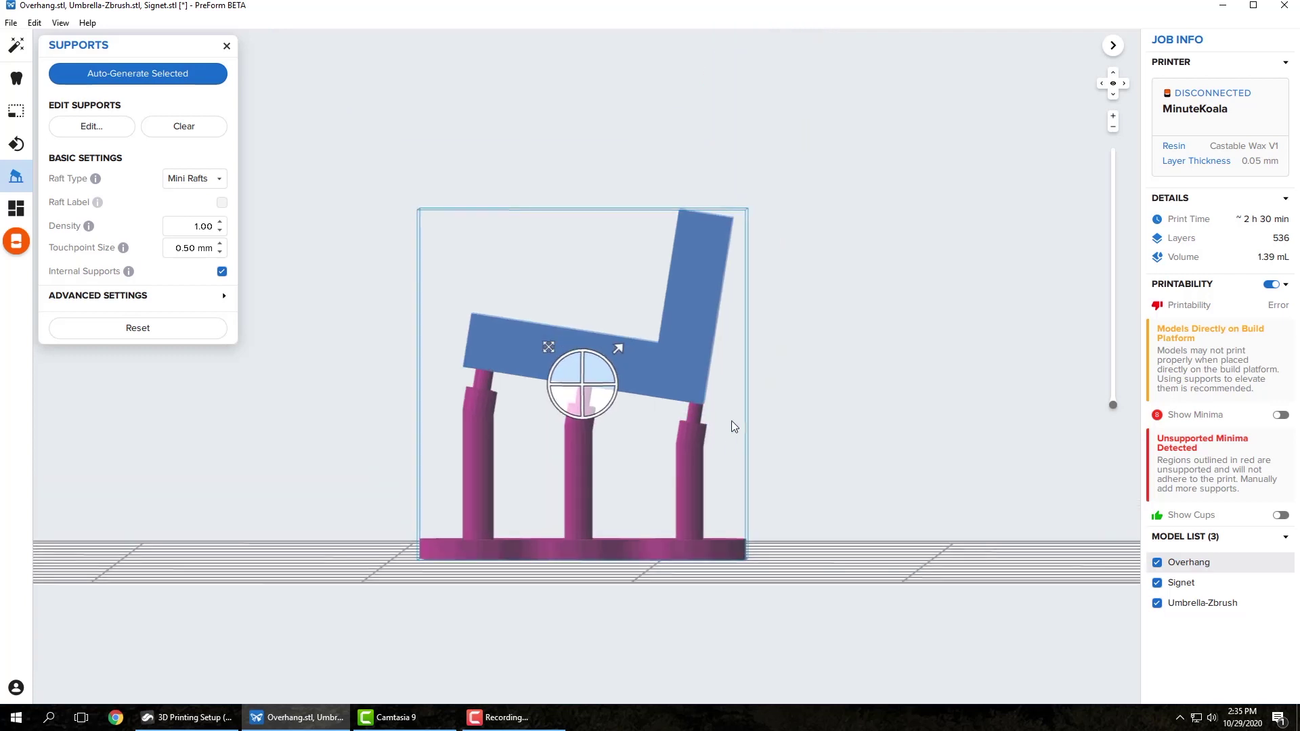
left_click(916, 404)
right_click_drag(772, 357, 821, 432)
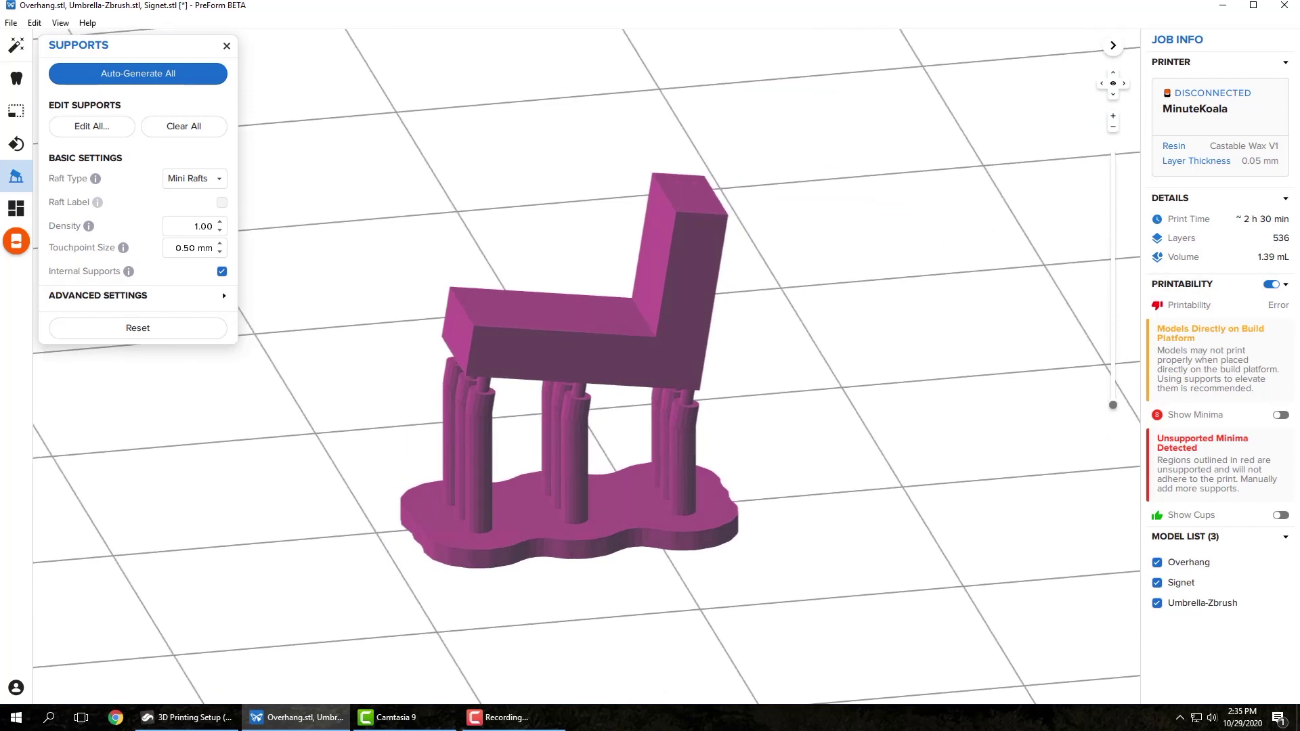
right_click_drag(799, 379, 833, 393)
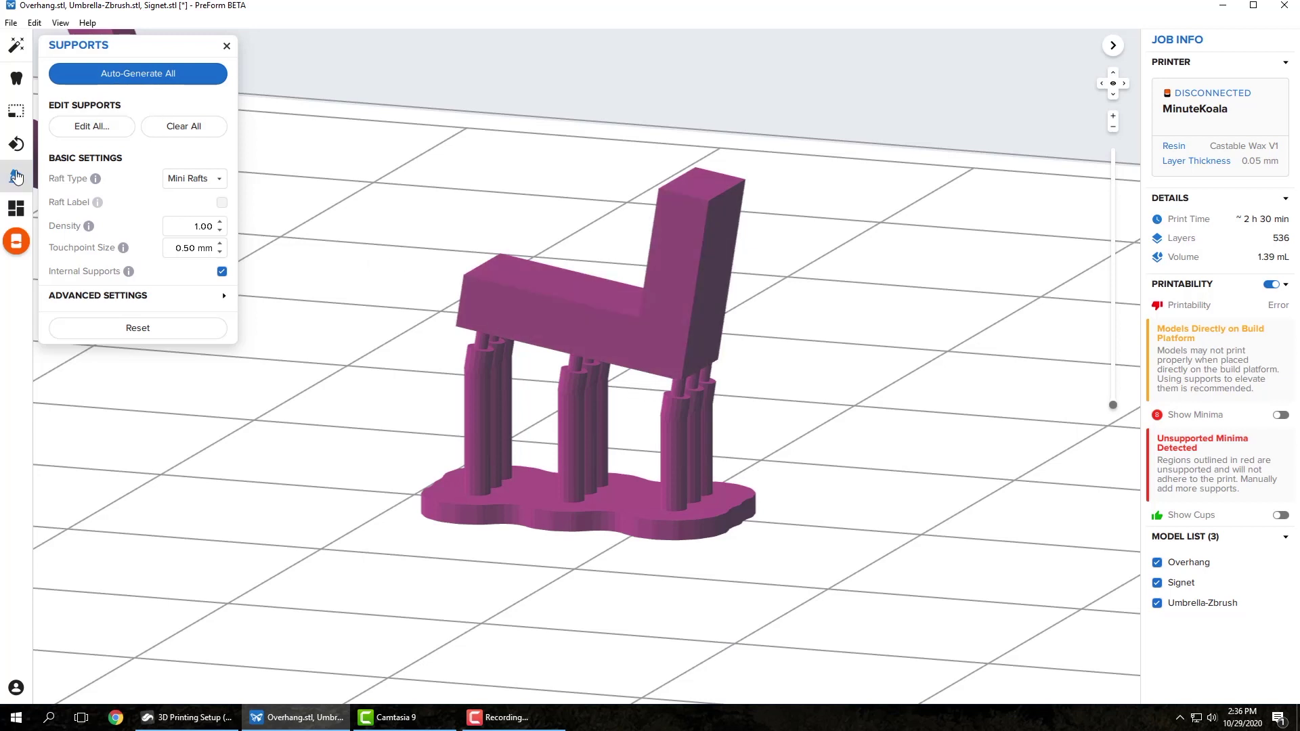
Replace the three-point rows at the free end and middle of the Overhang's long arm with rows of two support points
left_click(165, 79)
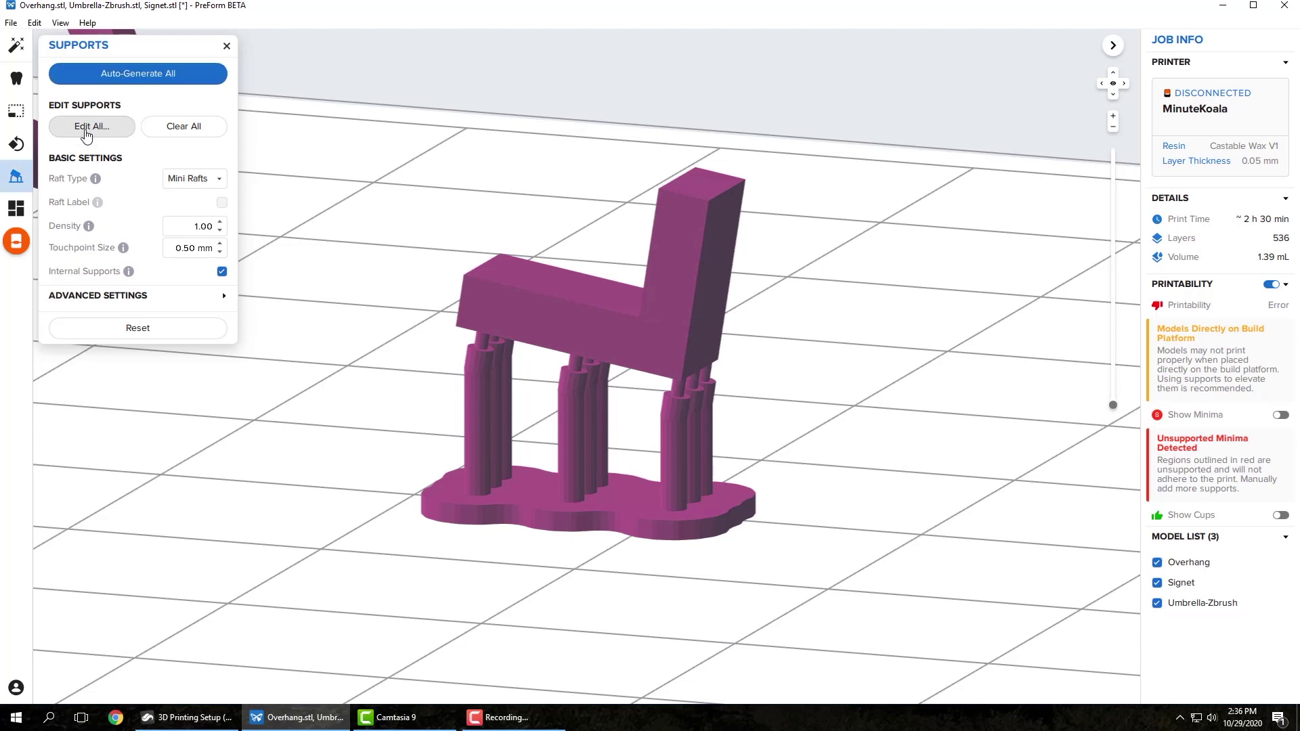
left_click(95, 128)
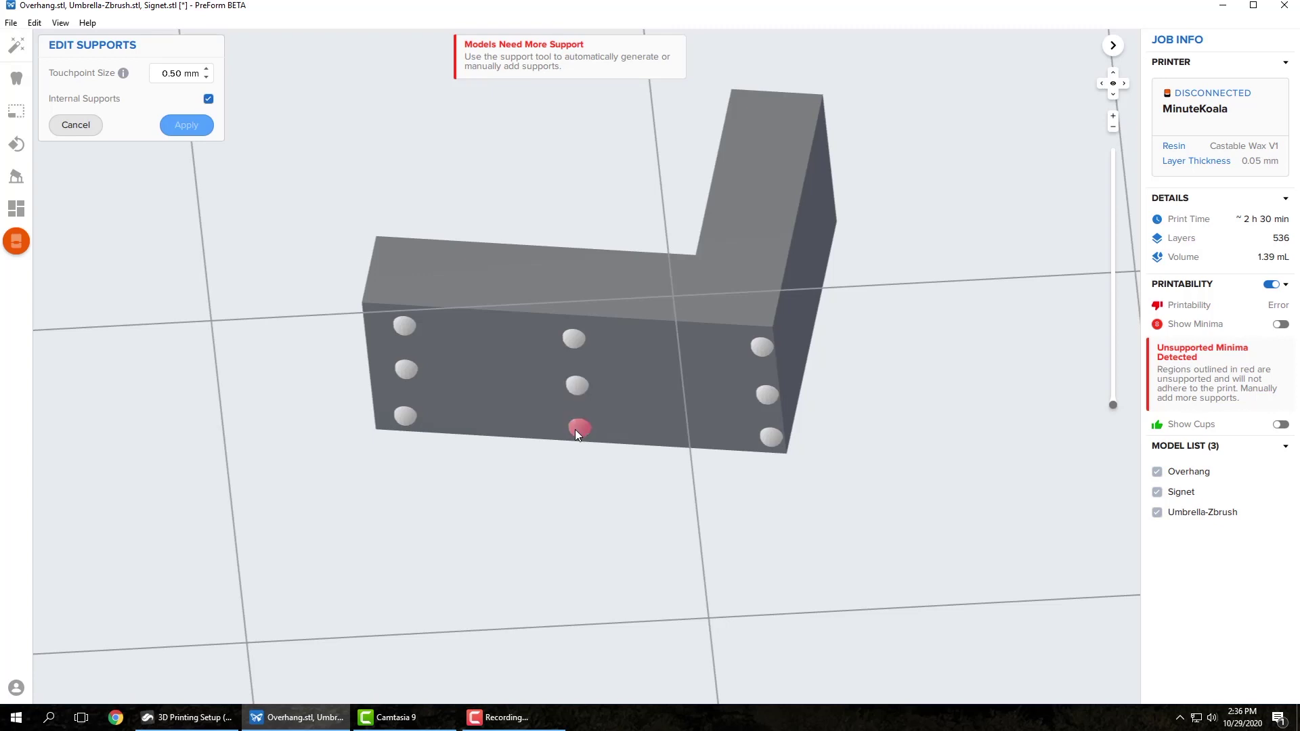
left_click(404, 326)
left_click(407, 371)
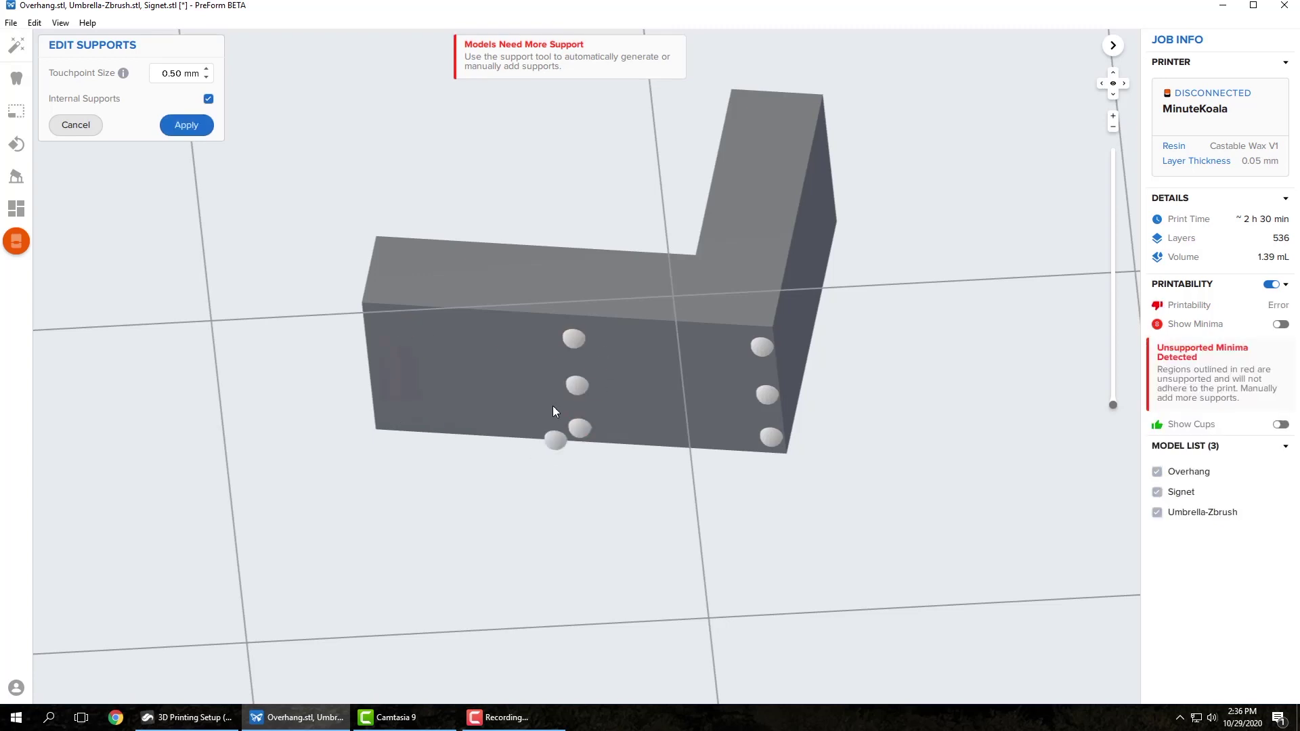
mouse_move(536, 358)
right_mouse_down()
mouse_move(596, 416)
mouse_move(538, 349)
right_mouse_up()
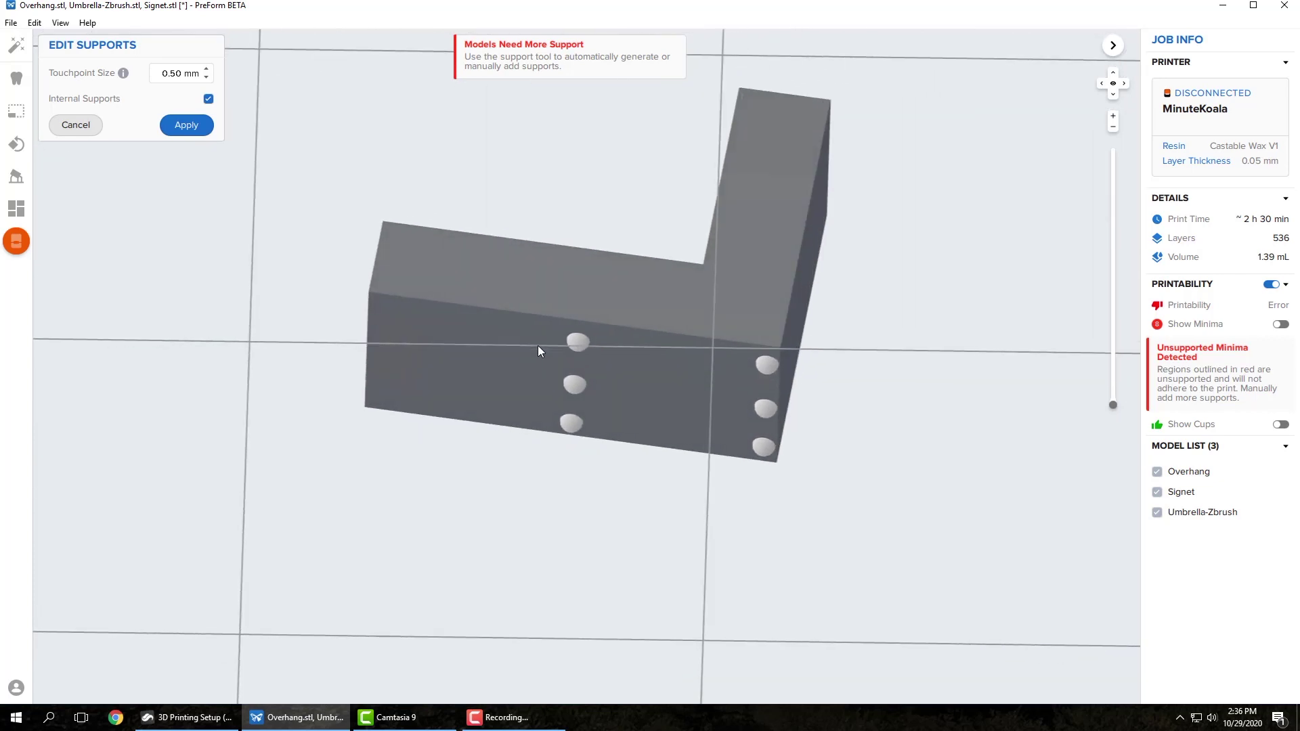
left_click(575, 347)
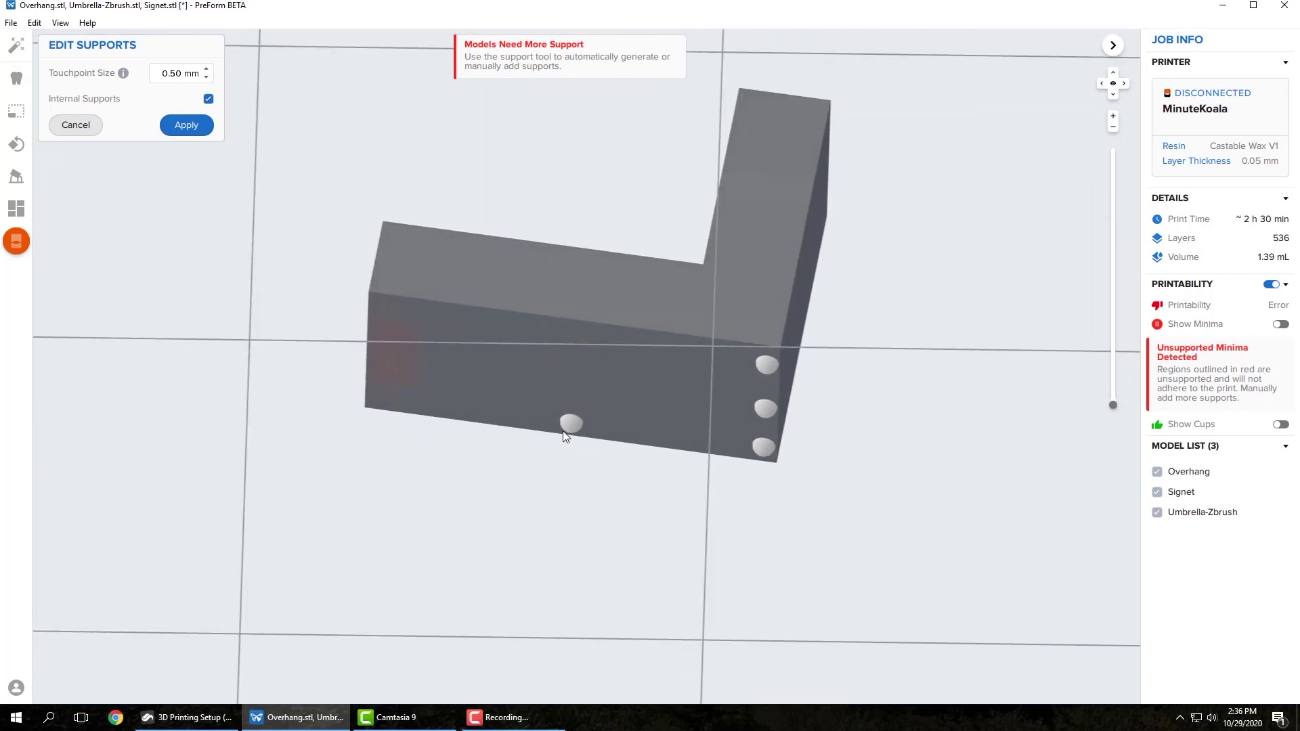
left_click(566, 425)
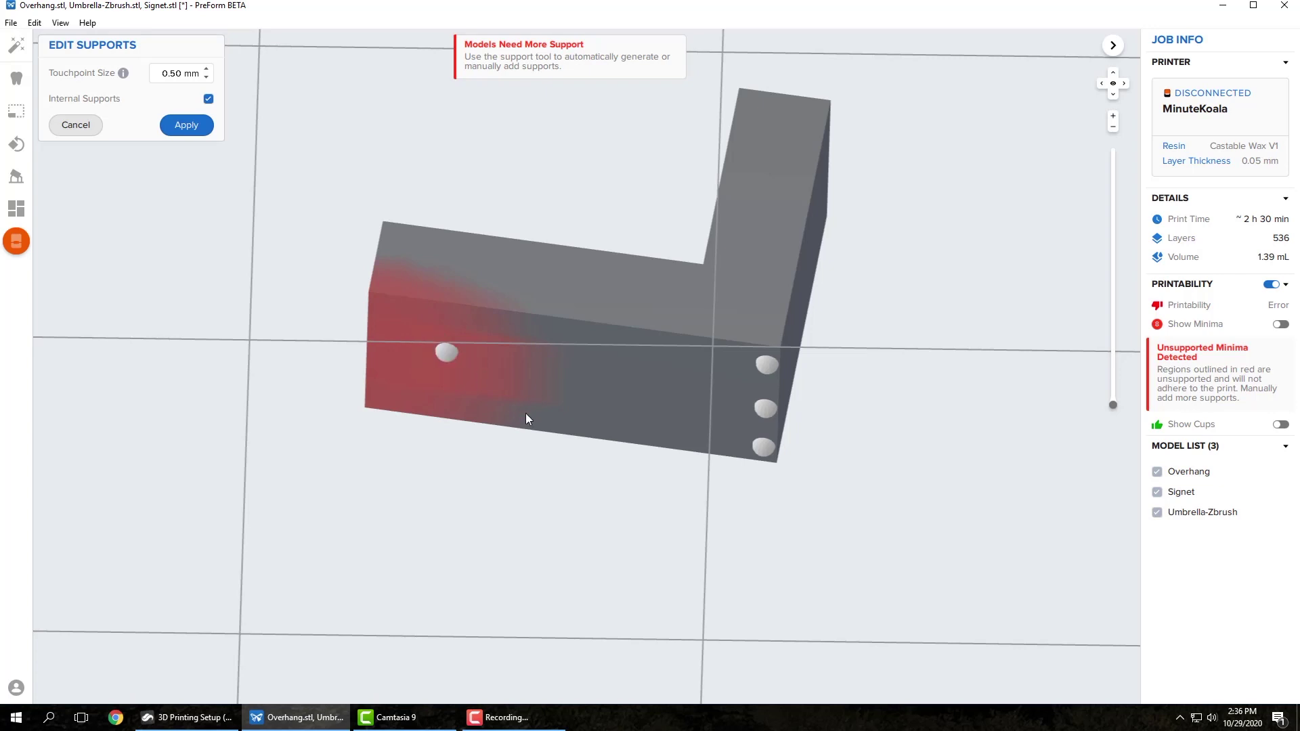
left_click(563, 413)
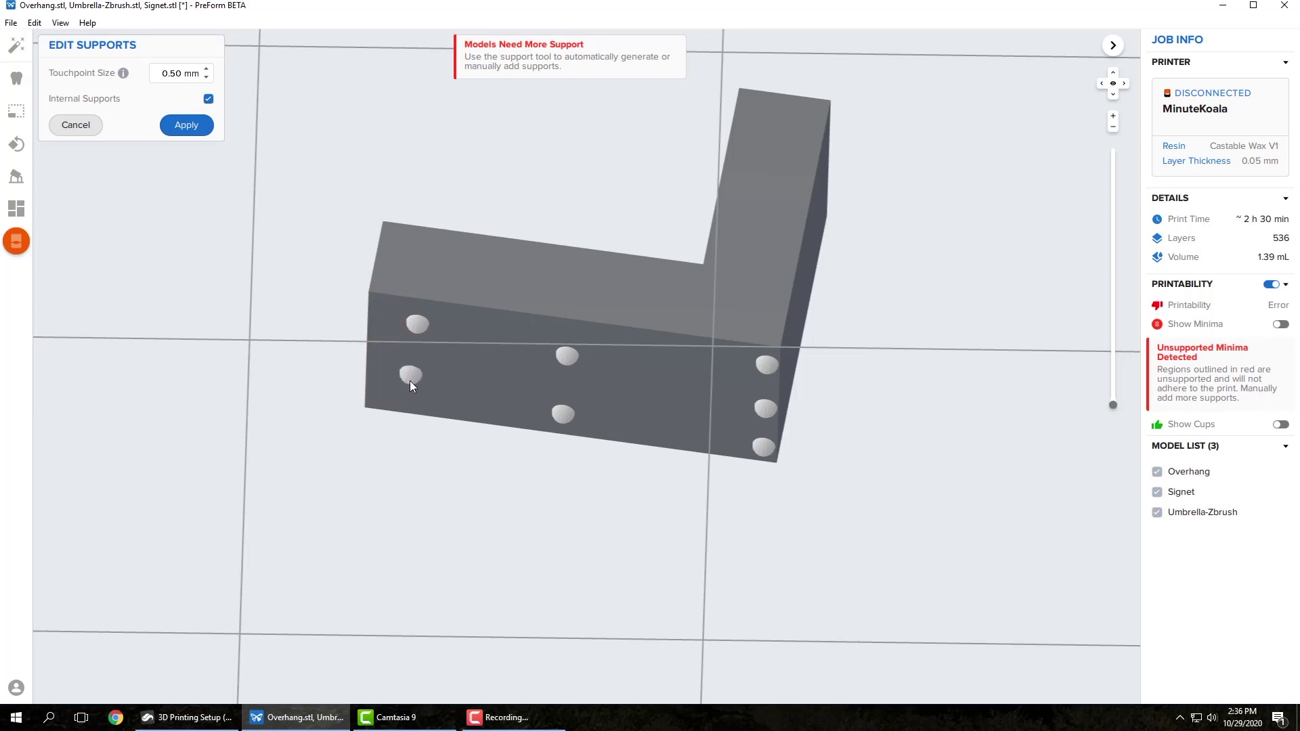
left_click(410, 387)
Set the touchpoint size of the Overhang model's supports to 0.40 mm and apply the support edits
scroll(539, 332, "down", 3)
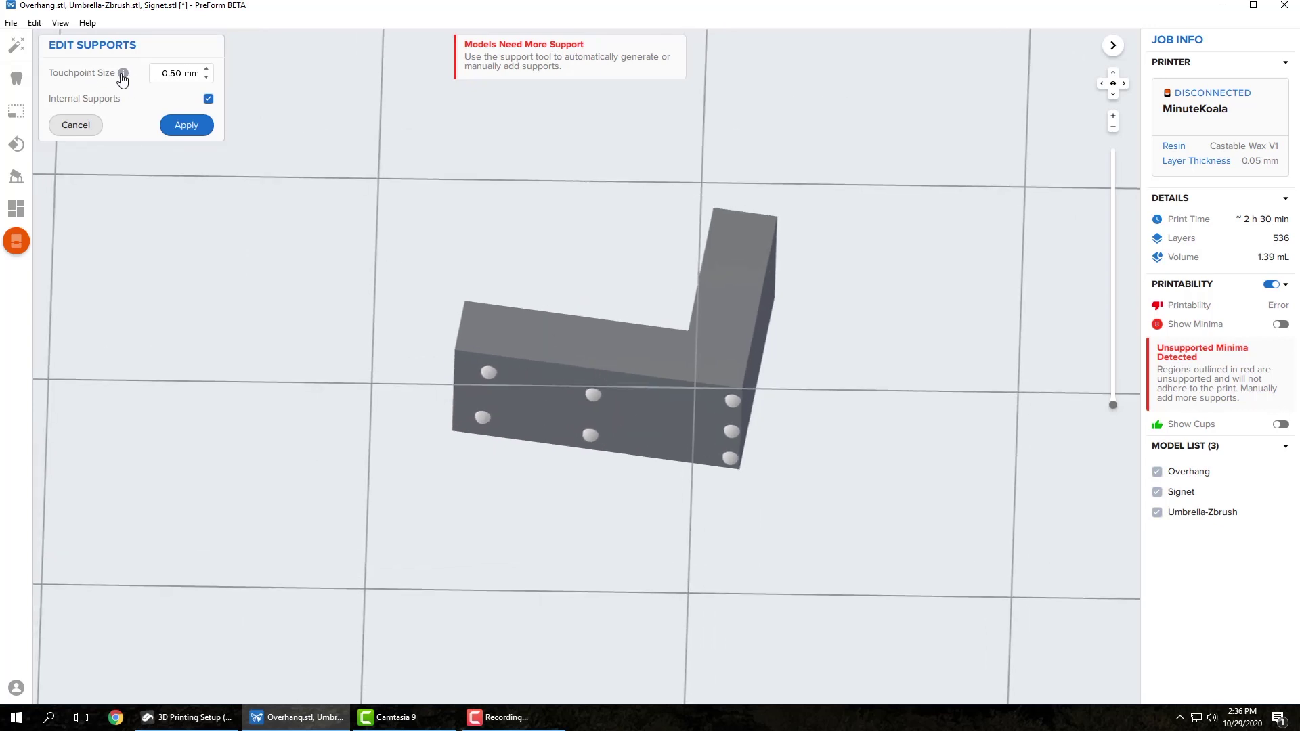
left_click(207, 78)
left_click(207, 78)
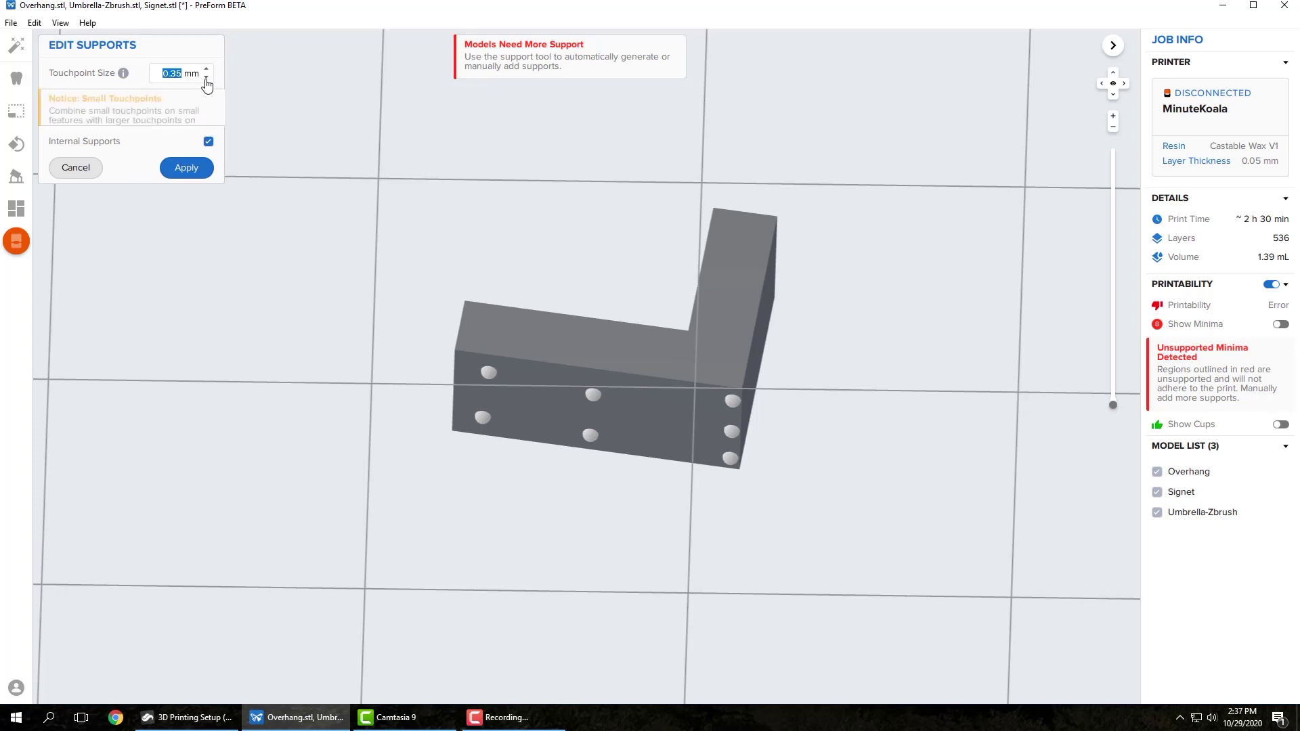
left_click(207, 78)
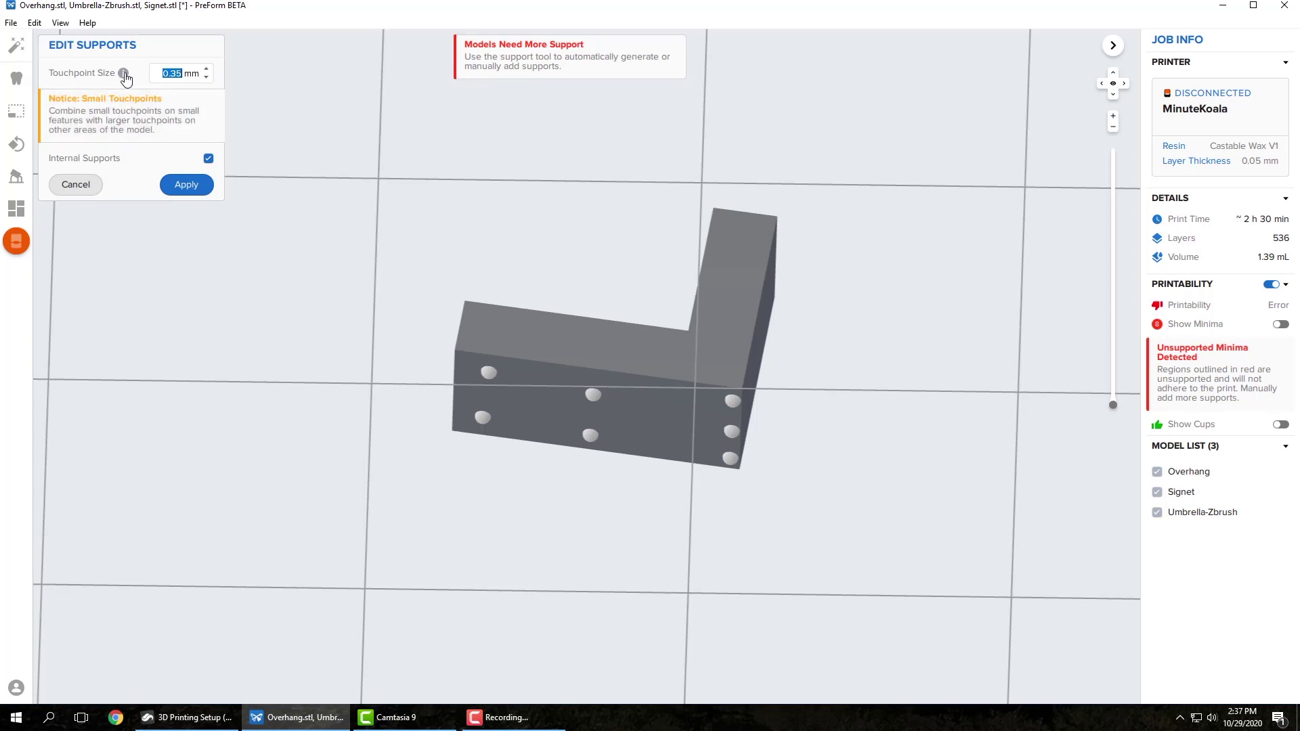
left_click(206, 68)
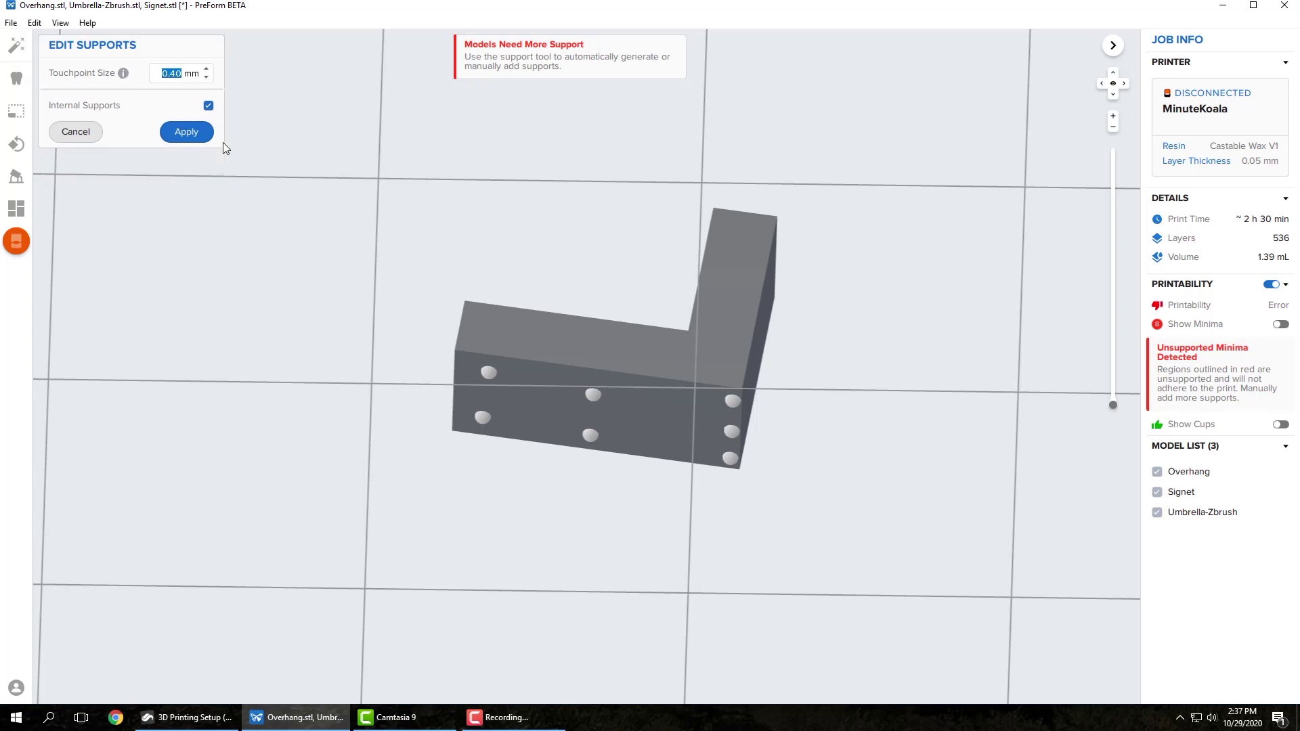
left_click(187, 125)
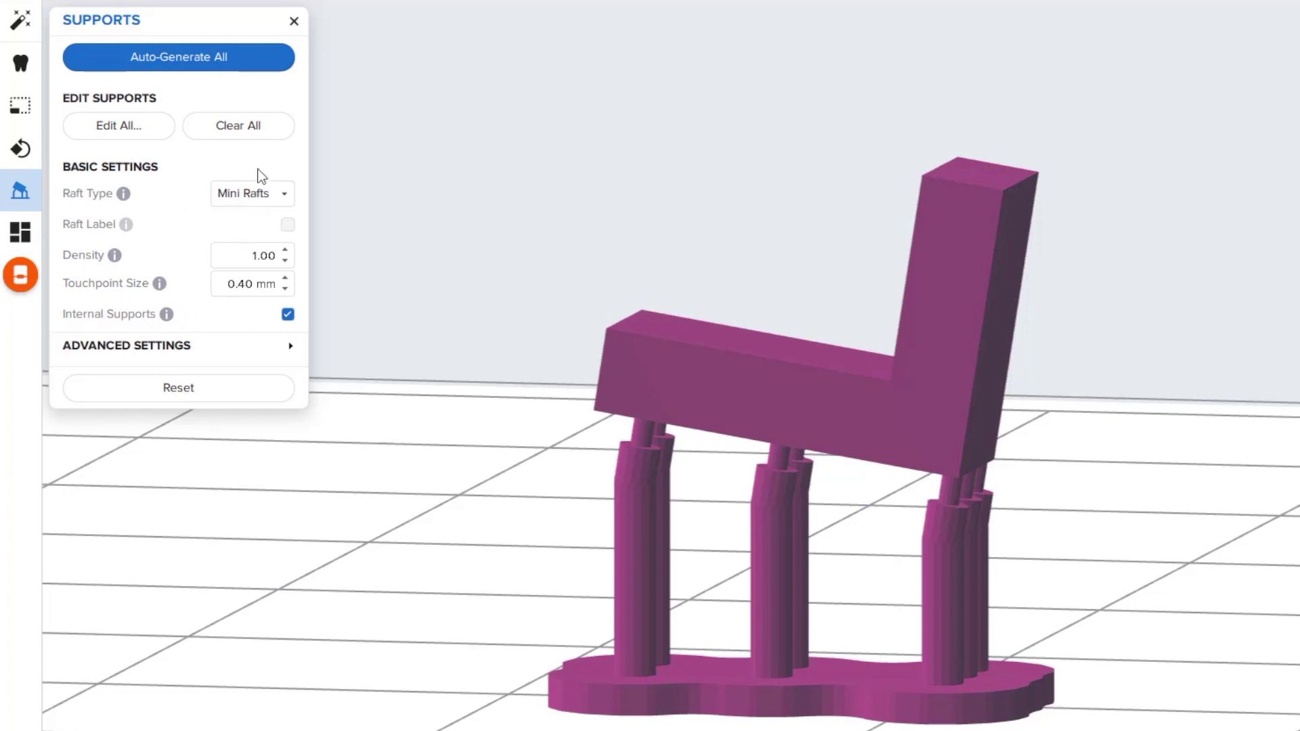
Examine the edited supports and raft under the Overhang model from several angles and review the advanced support settings
left_click(139, 56)
right_click_drag(630, 466, 645, 522)
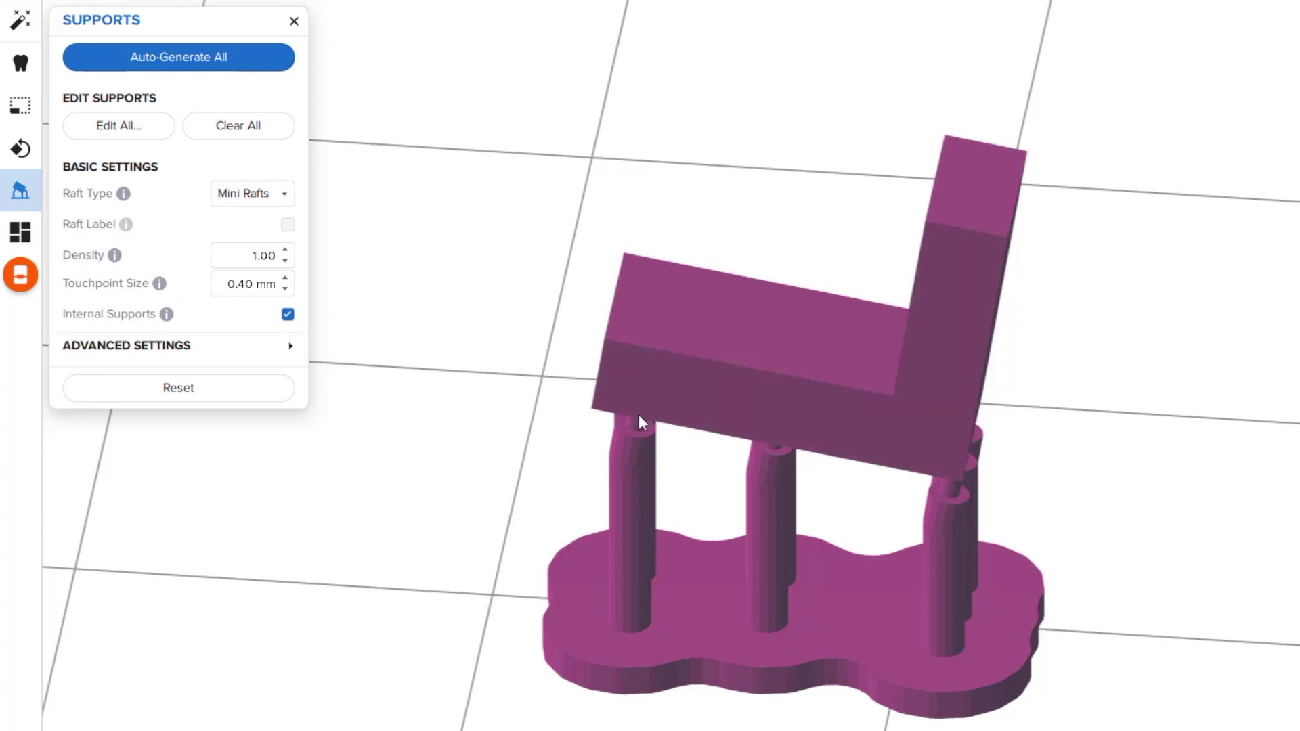
scroll(651, 406, "down", 8)
scroll(653, 405, "up", 7)
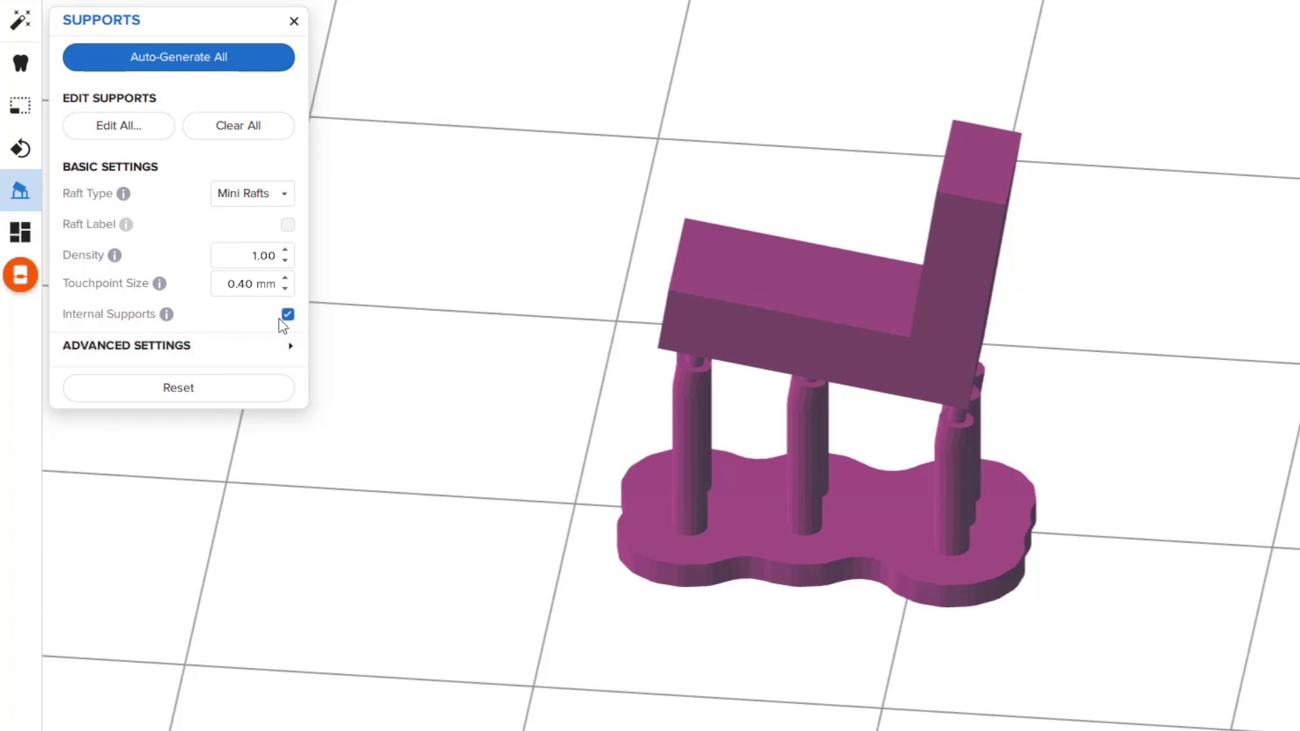
left_click(196, 349)
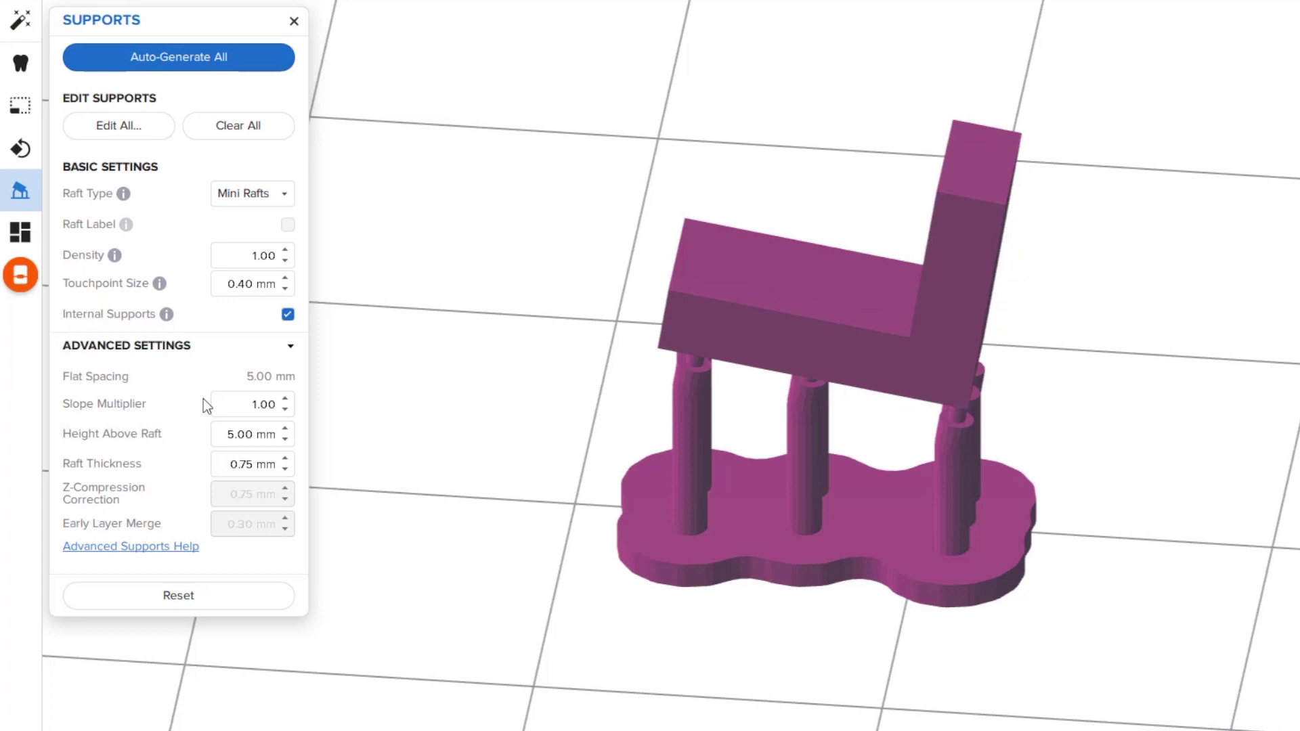
left_click(170, 353)
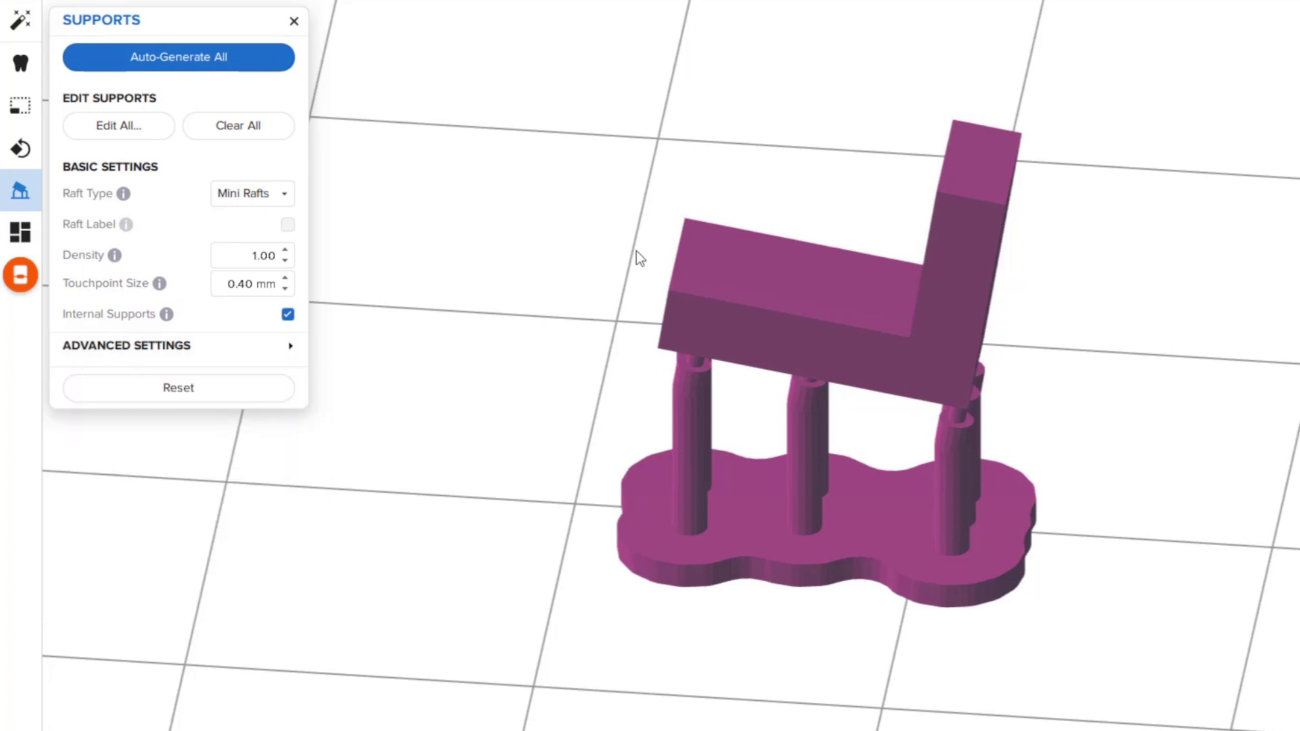
left_click(122, 127)
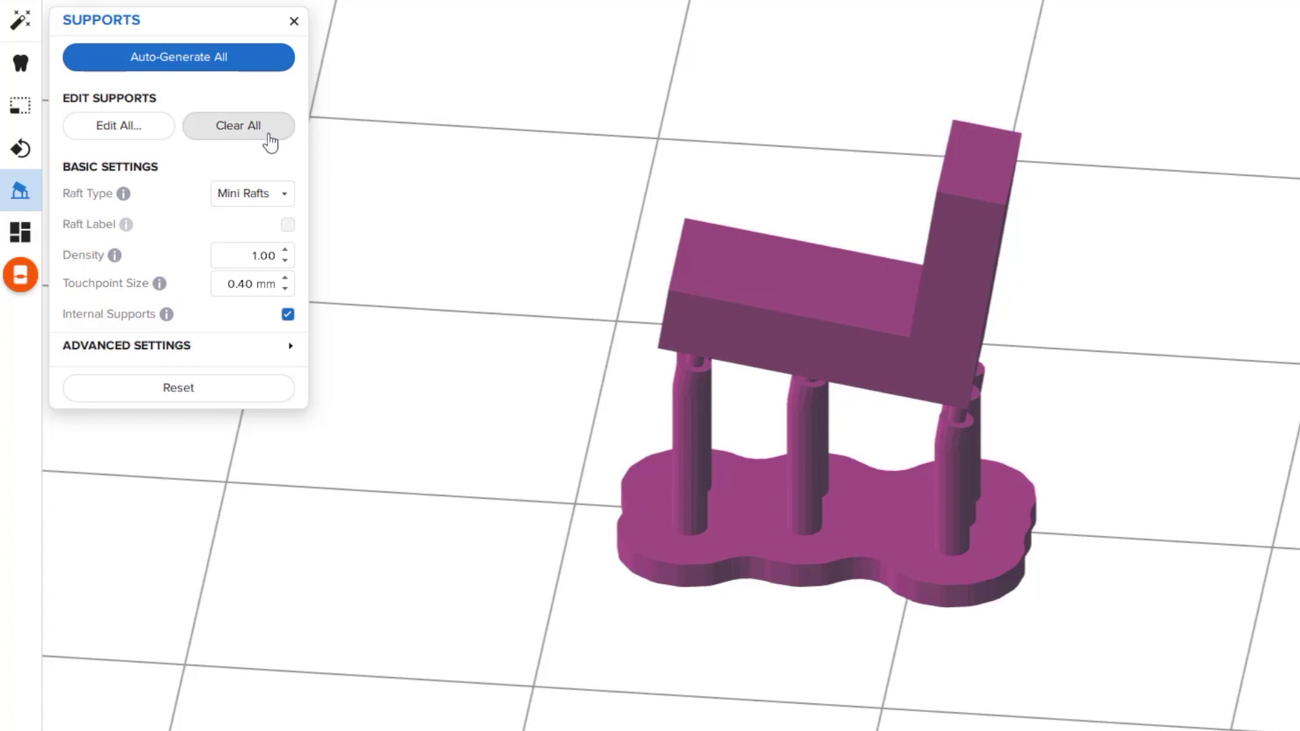
right_click_drag(740, 453, 728, 342)
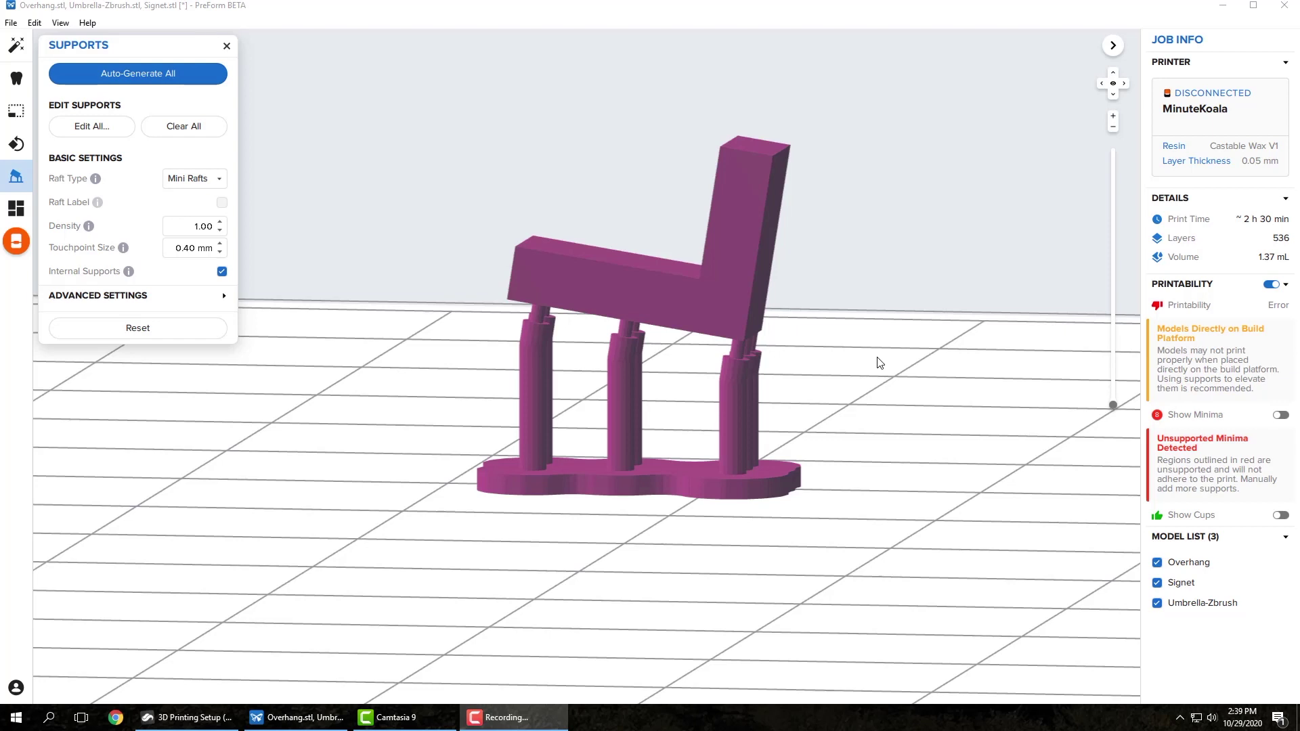
Examine the unsupported Umbrella-Zbrush and Signet models up close and preview their lowest layers
scroll(772, 369, "down", 8)
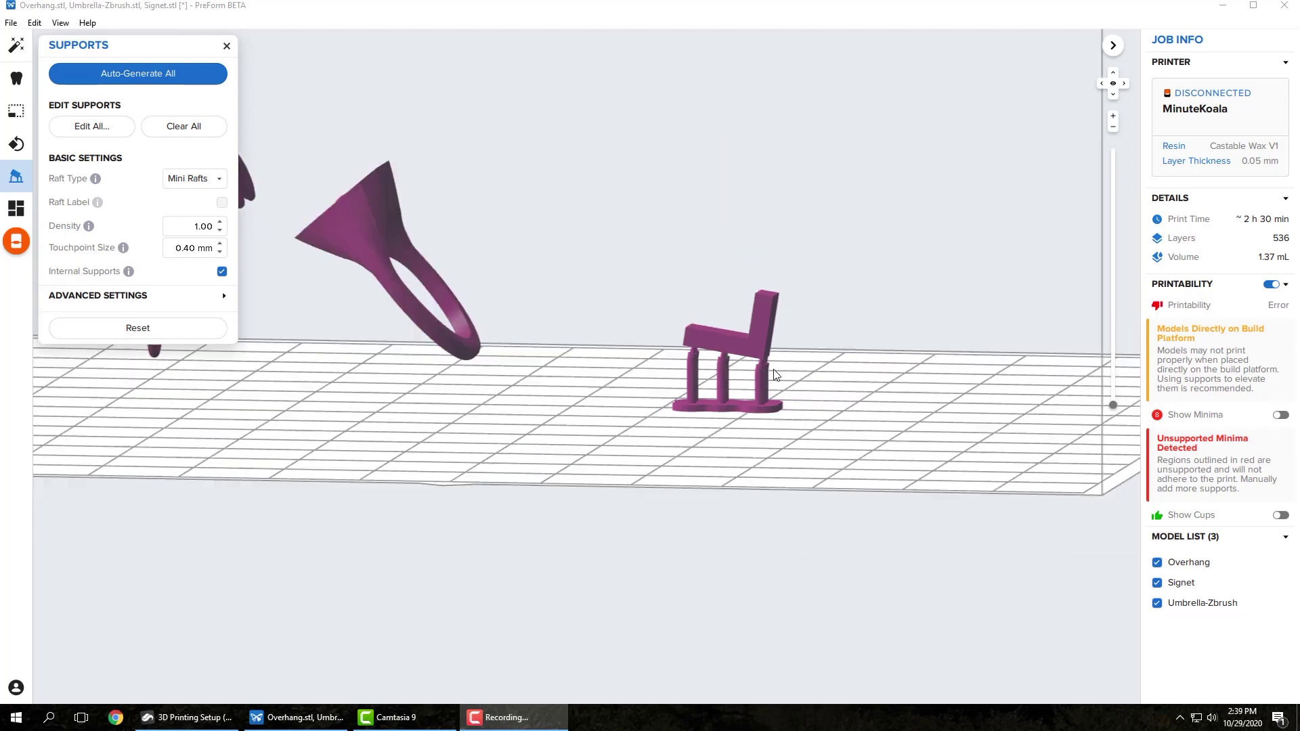
right_click_drag(550, 323, 721, 408)
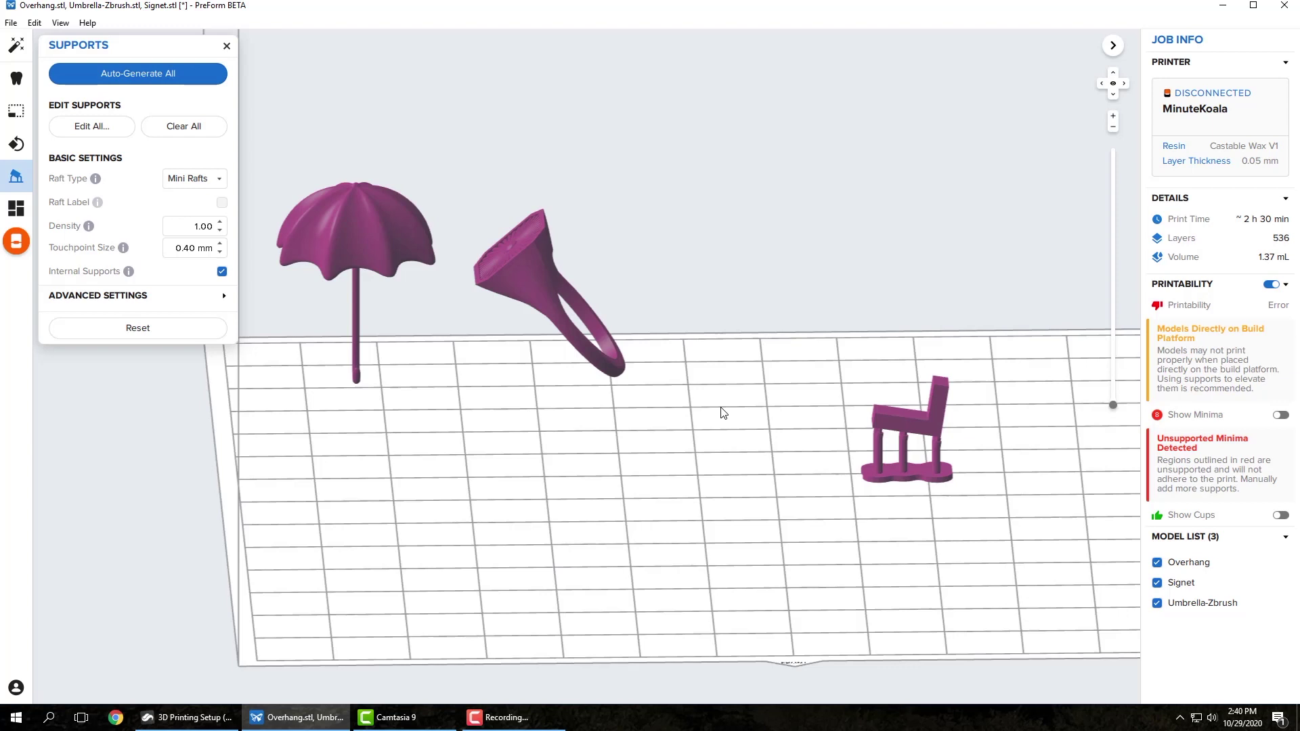
middle_click_drag(511, 432, 657, 470)
right_click_drag(656, 465, 660, 416)
scroll(622, 396, "up", 4)
middle_click_drag(584, 405, 663, 446)
scroll(630, 416, "up", 2)
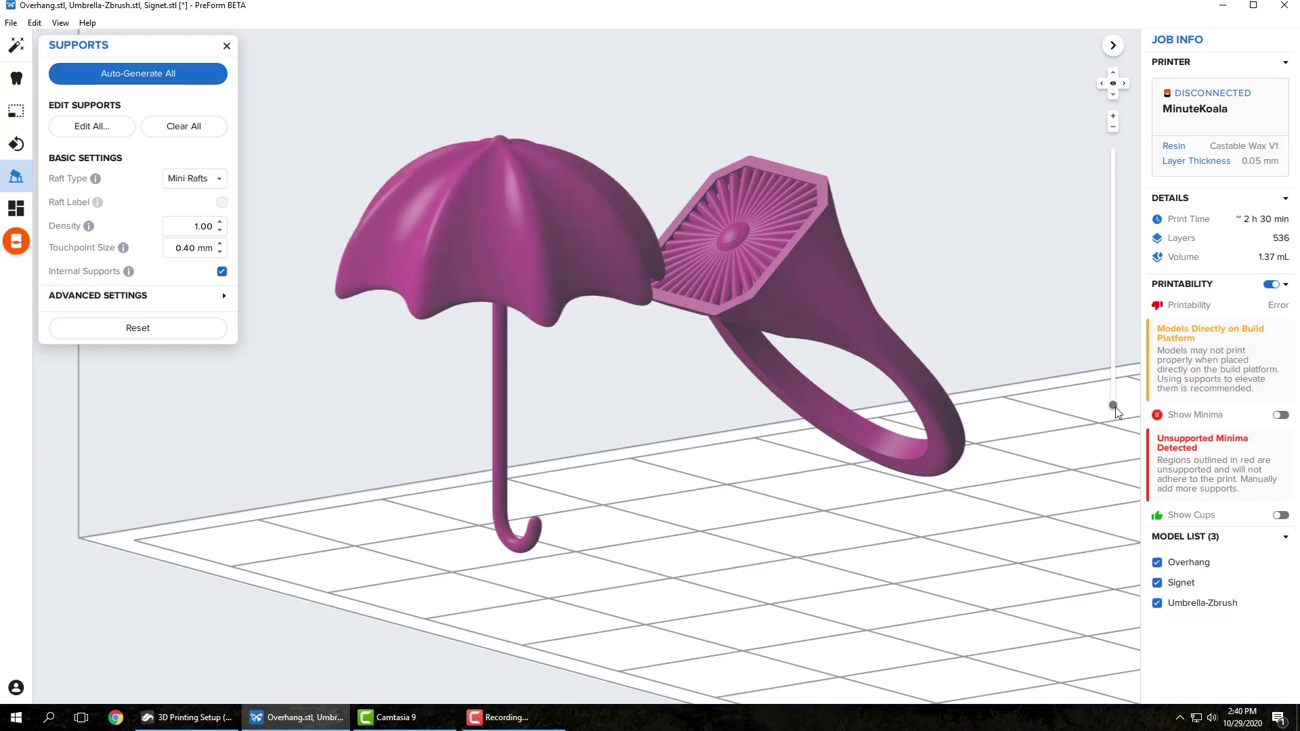
mouse_move(1115, 406)
left_mouse_down()
mouse_move(1116, 315)
mouse_move(1116, 402)
left_mouse_up()
Examine the Overhang model's supports and raft from below and from the side
middle_click_drag(779, 441, 735, 484)
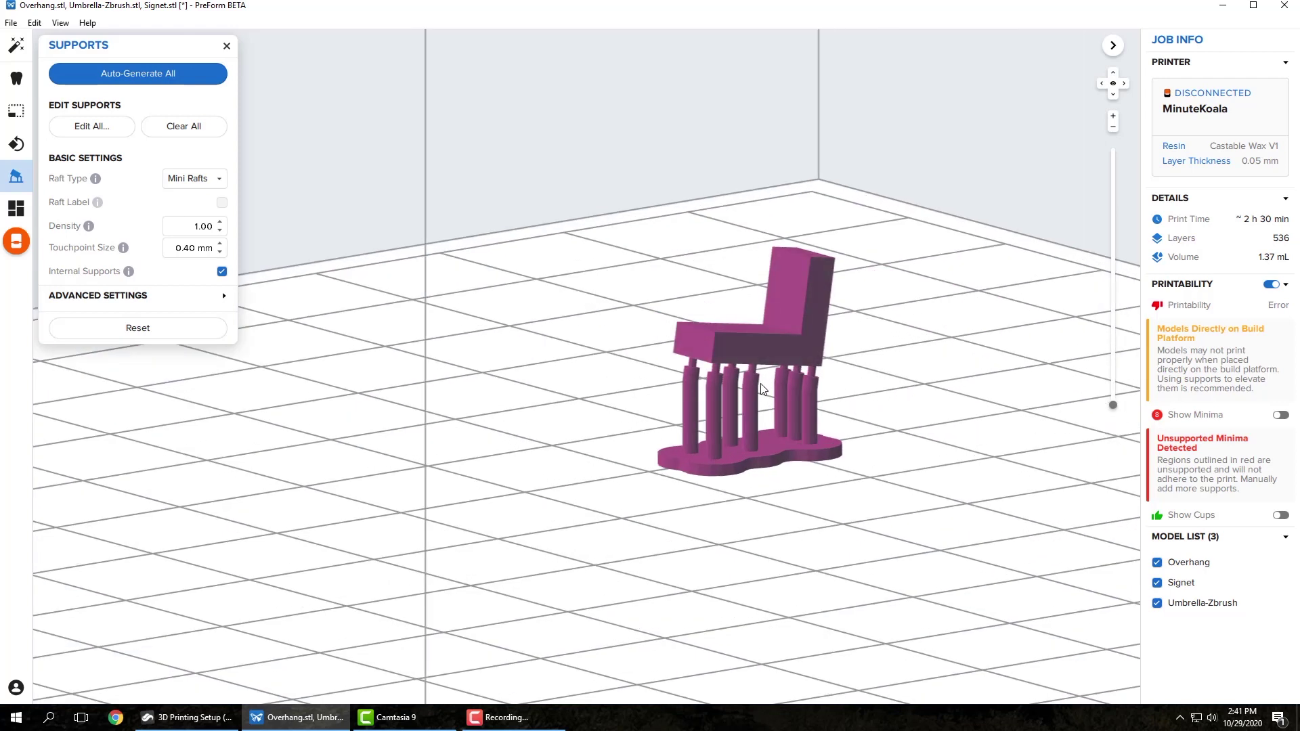
scroll(761, 388, "up", 5)
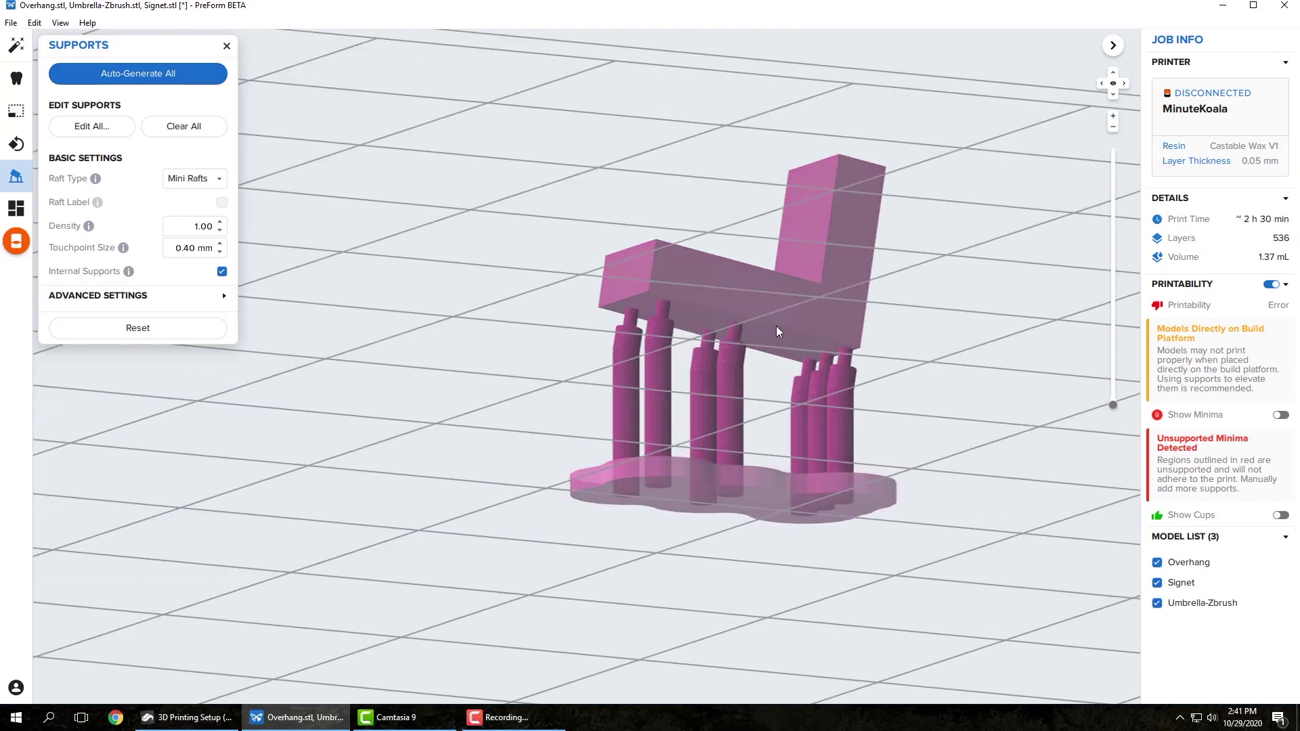
right_click_drag(652, 359, 586, 394)
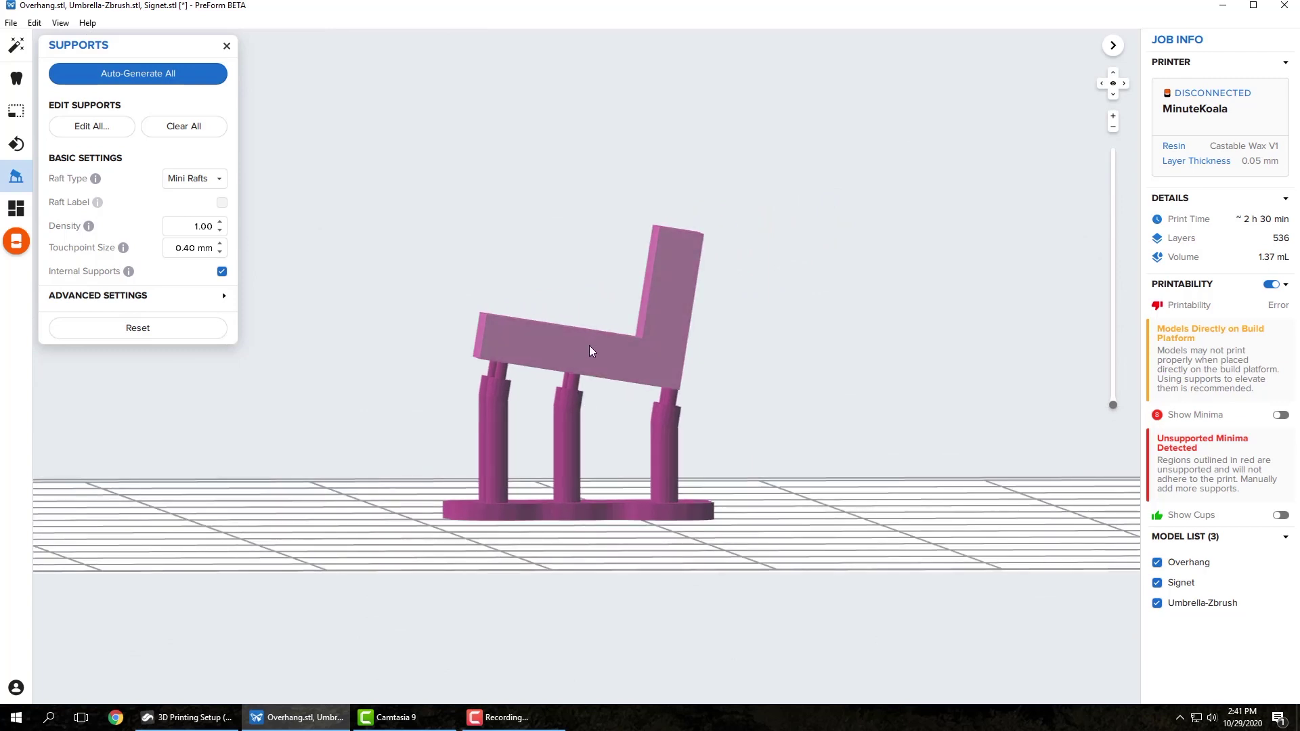
scroll(616, 365, "down", 5)
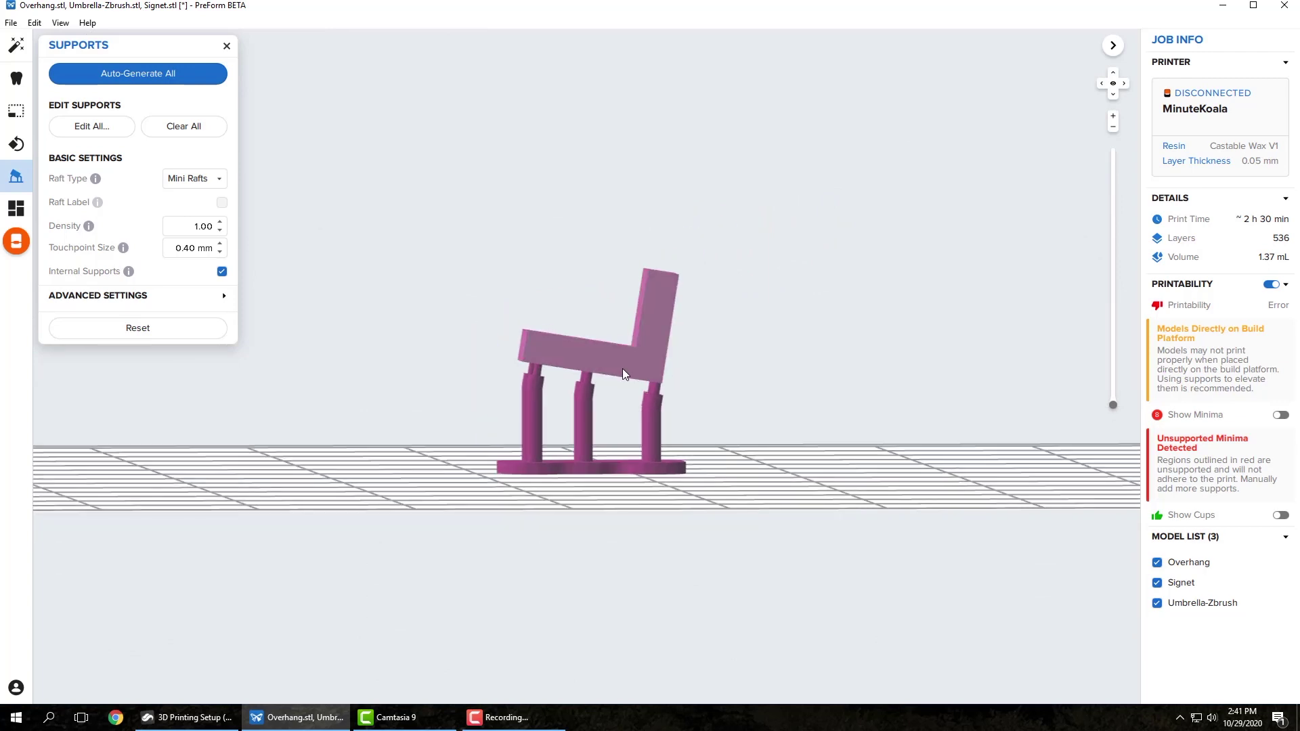
middle_click_drag(559, 384, 701, 381)
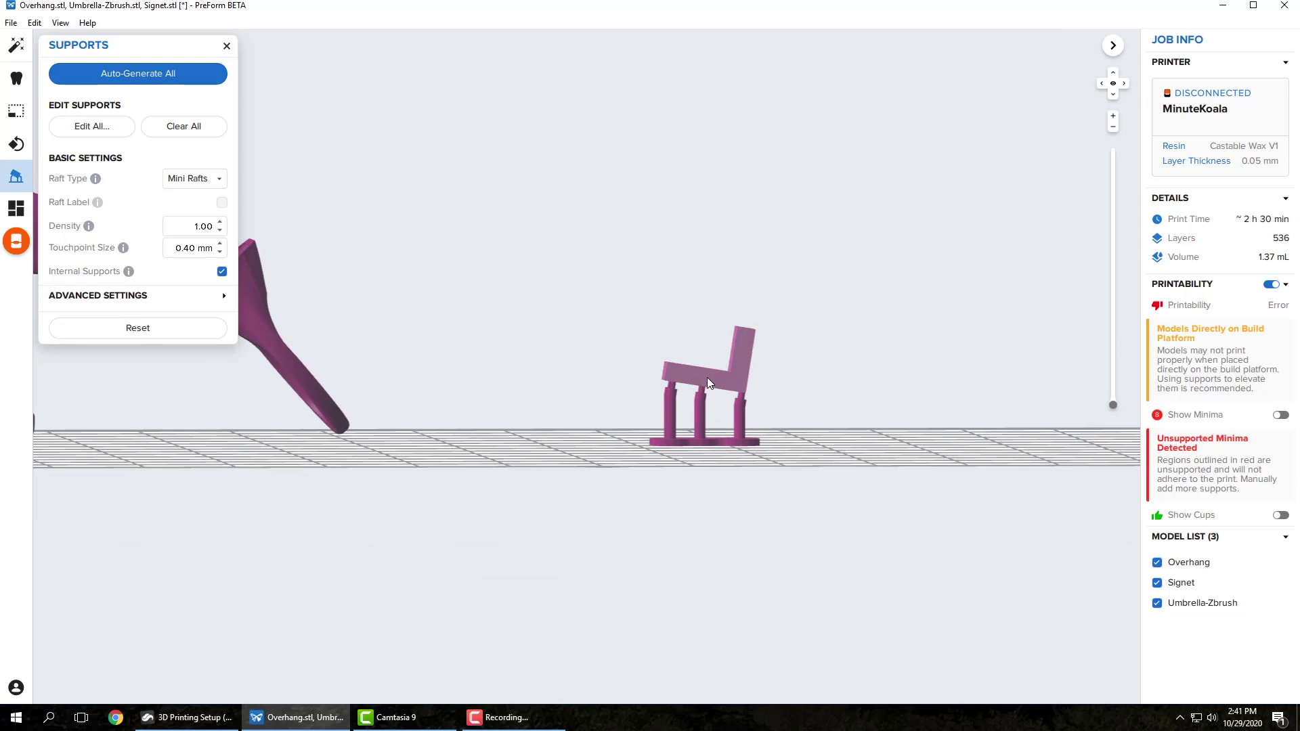
Select the Signet model, rotate it upright, and tilt it back so the ring leans diagonally on its band
middle_click_drag(493, 378, 652, 425)
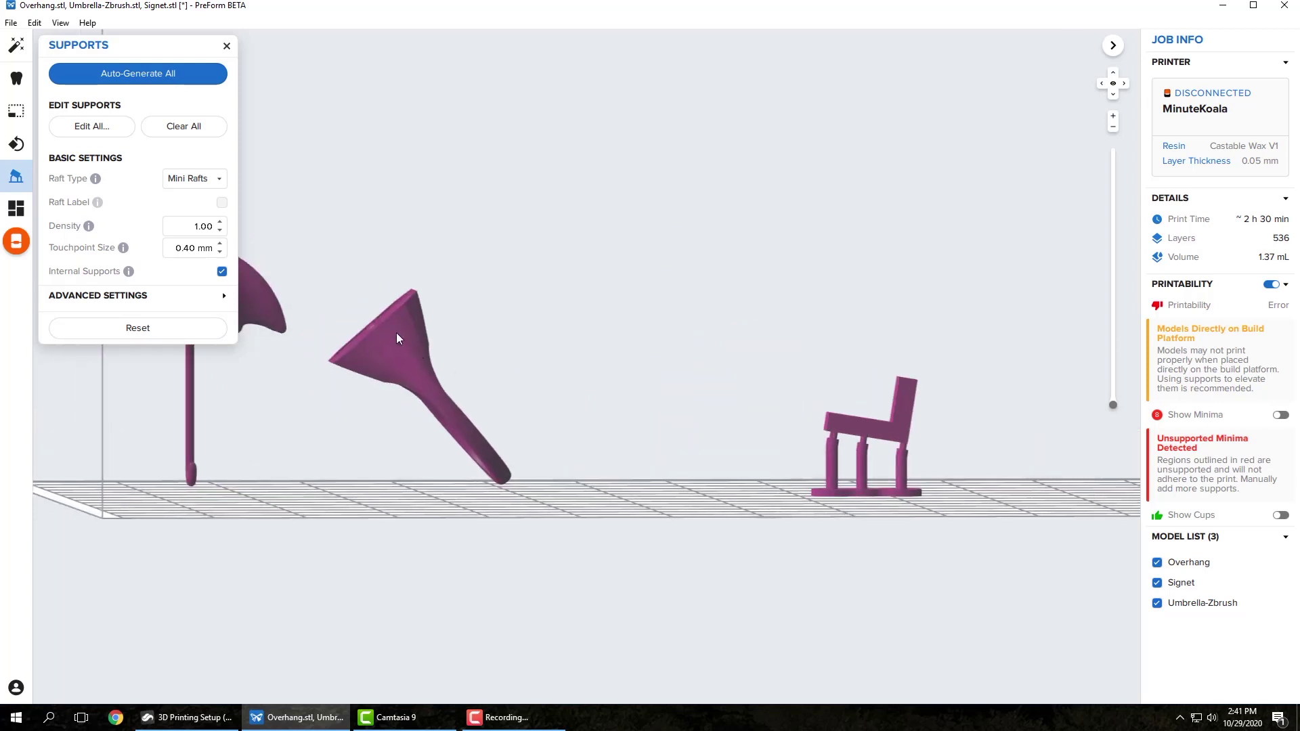
left_click(414, 368)
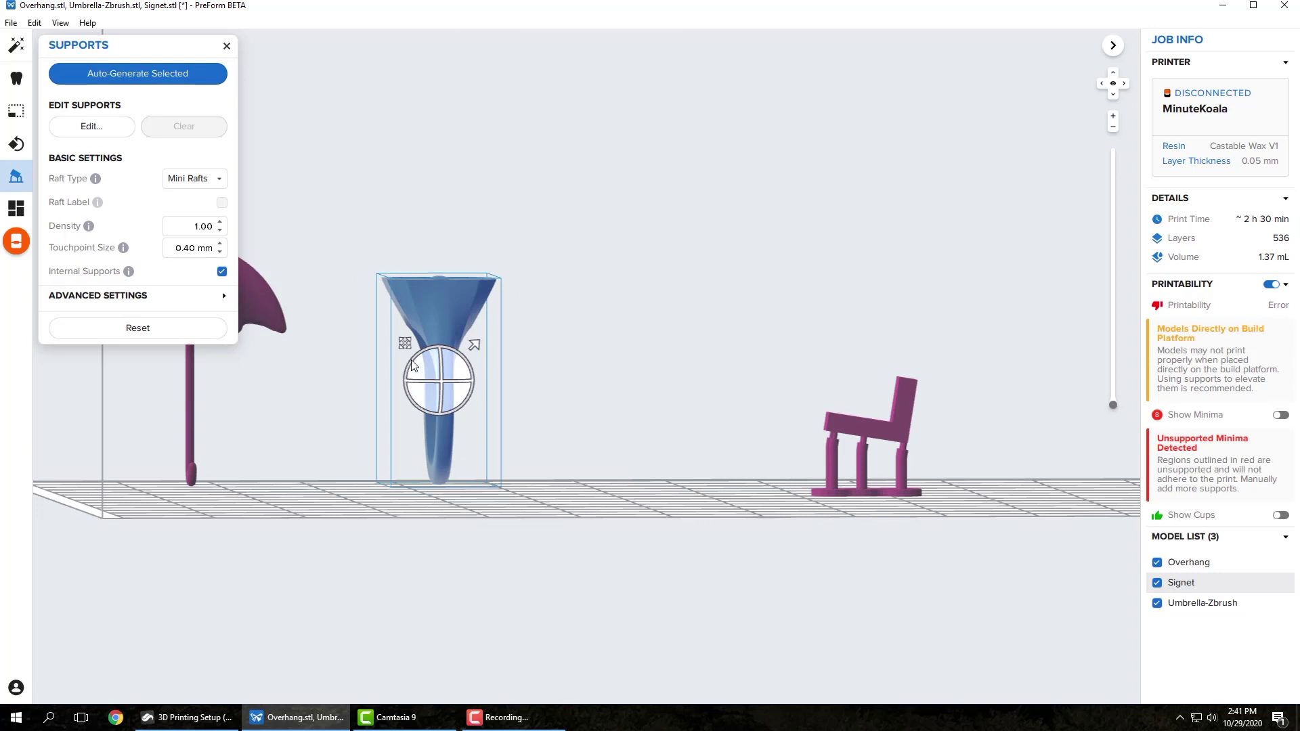
left_click_drag(410, 363, 437, 465)
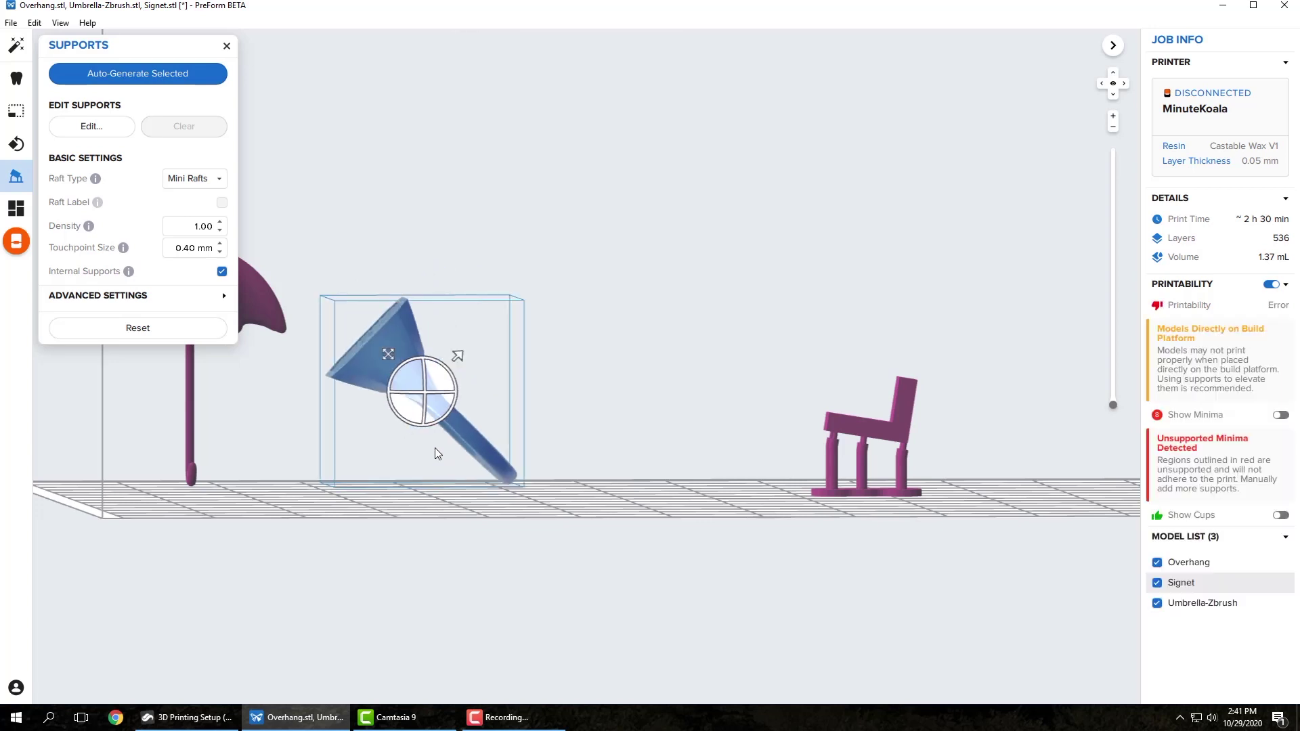